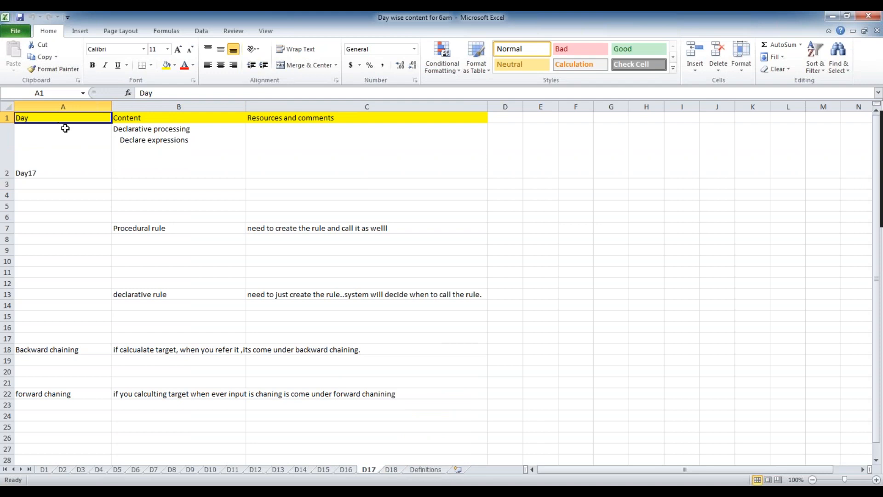
Copy A1:C2 from sheet D17 to cell A1 of sheet D18, then widen column B and reduce row 2's height.
key(shift+Down)
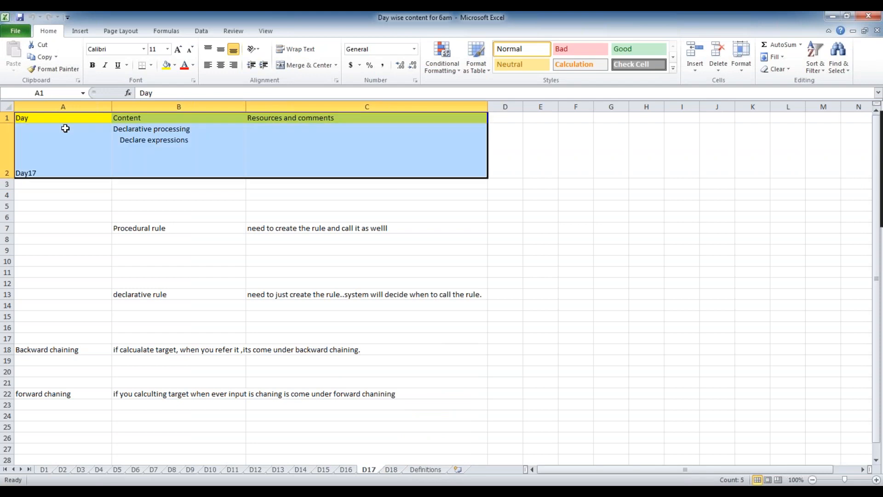
key(ctrl+c)
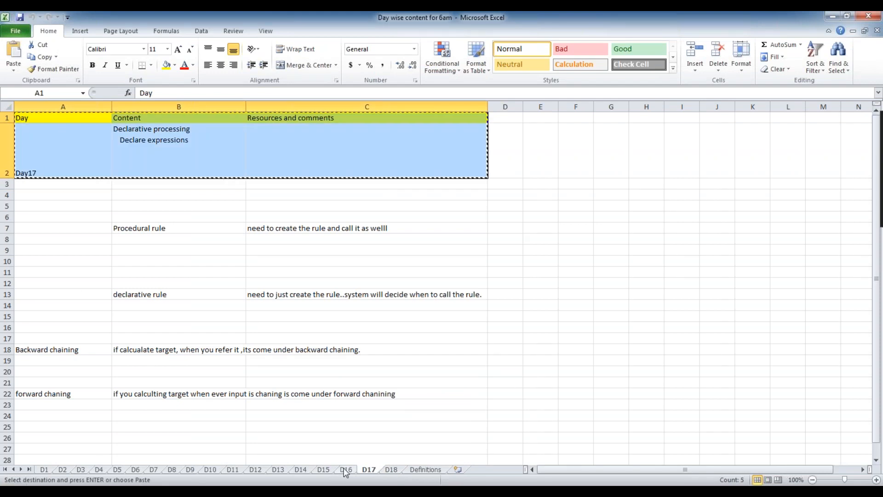
click(392, 469)
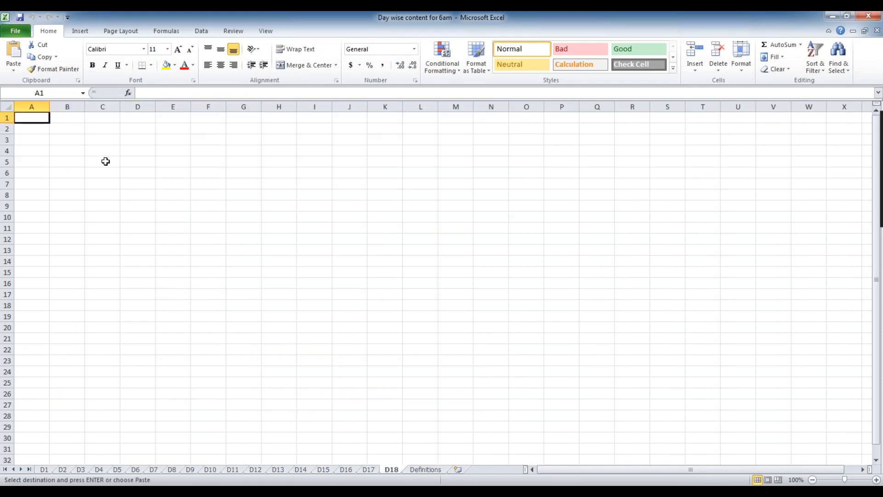
key(ctrl+v)
drag(83, 106, 164, 107)
drag(8, 245, 7, 178)
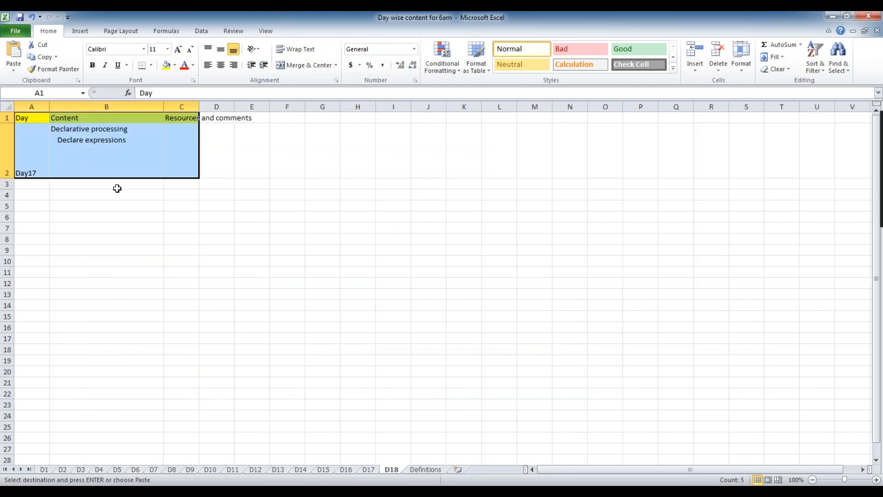
Clear the copied declarative processing text from cell B2 on sheet D18.
double_click(122, 162)
drag(142, 138, 6, 113)
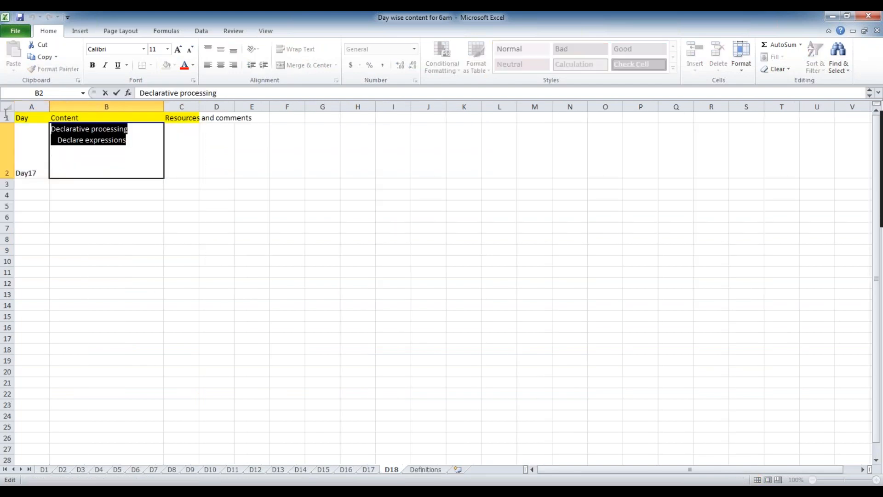
key(BackSpace)
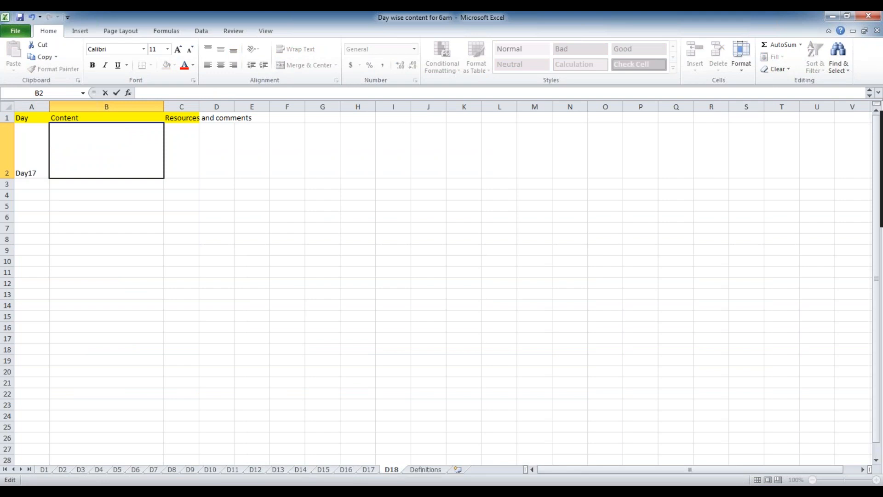
Add a new line reading "Decision rules:" below the existing text in cell B2 of sheet D17.
click(347, 469)
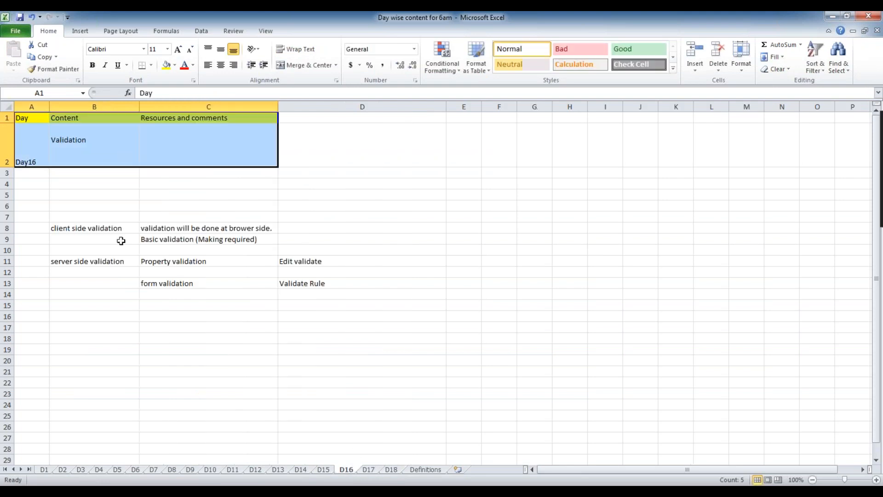
click(369, 469)
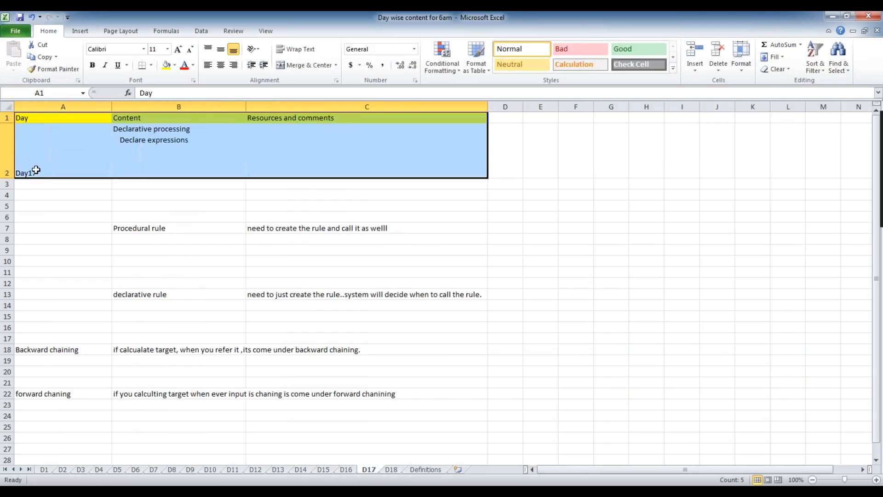
click(180, 166)
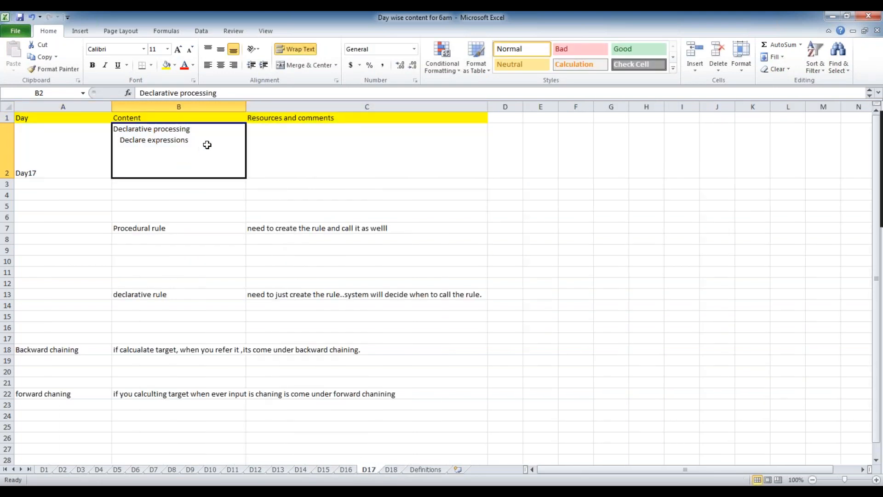
double_click(207, 144)
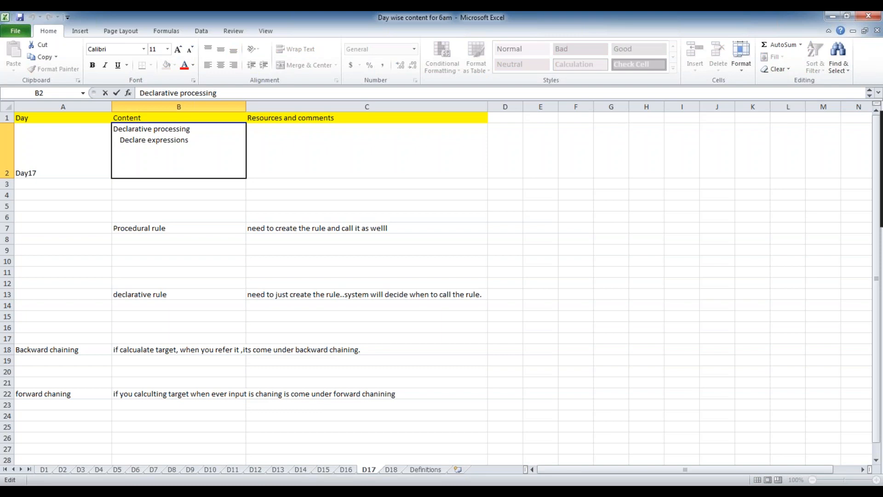
key(alt+Return)
text(Decision )
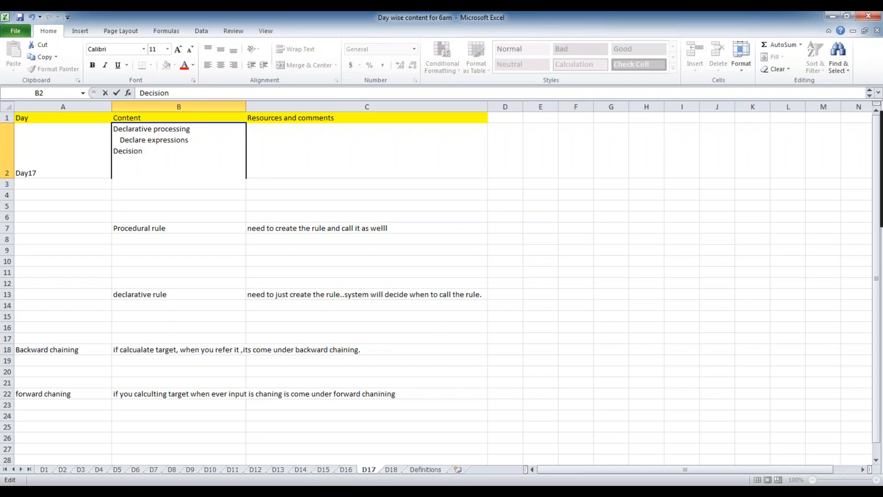
text(rules:)
Add the lines "fork" and "boolean expression" under the decision rules line in cell B2.
key(alt+Return)
text(forl)
key(BackSpace)
text(k)
key(alt+Return)
text(boolean expres)
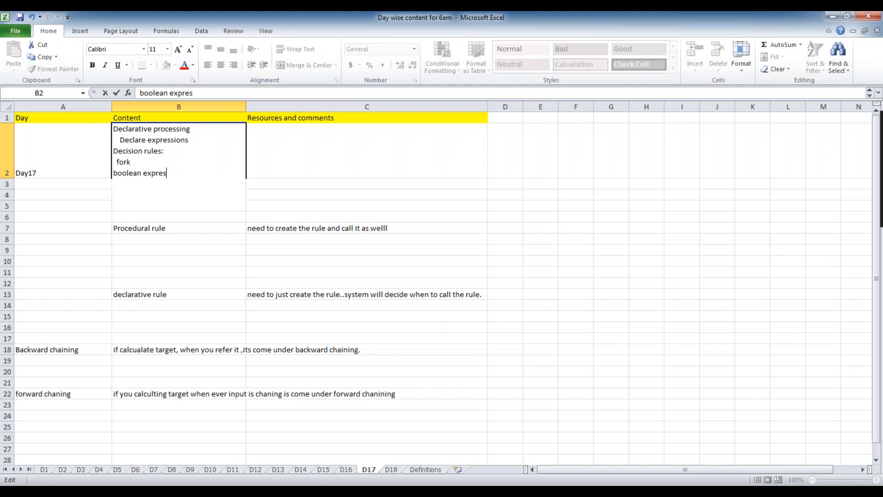
text(sion)
Enter "decision rules:" in cell B2 of sheet D18, followed by a line break.
click(399, 467)
double_click(86, 150)
text(decso)
key(BackSpace)
key(BackSpace)
text(ision rules)
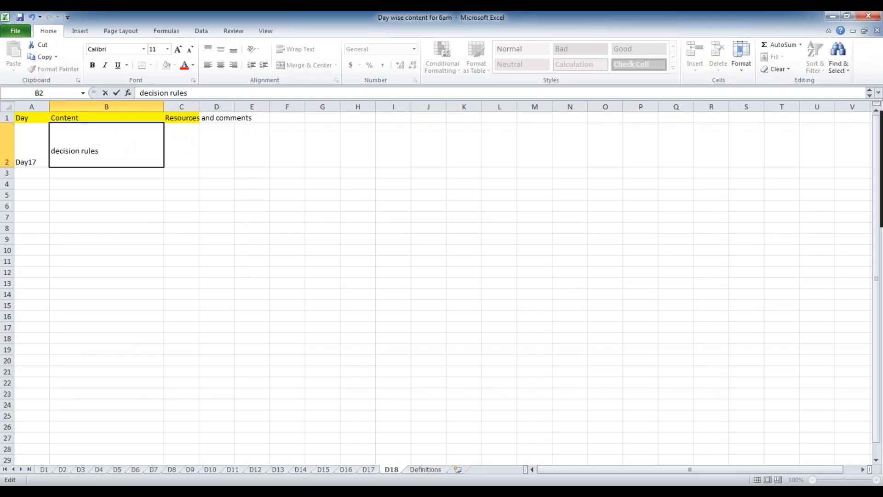
text(:)
key(alt+Return)
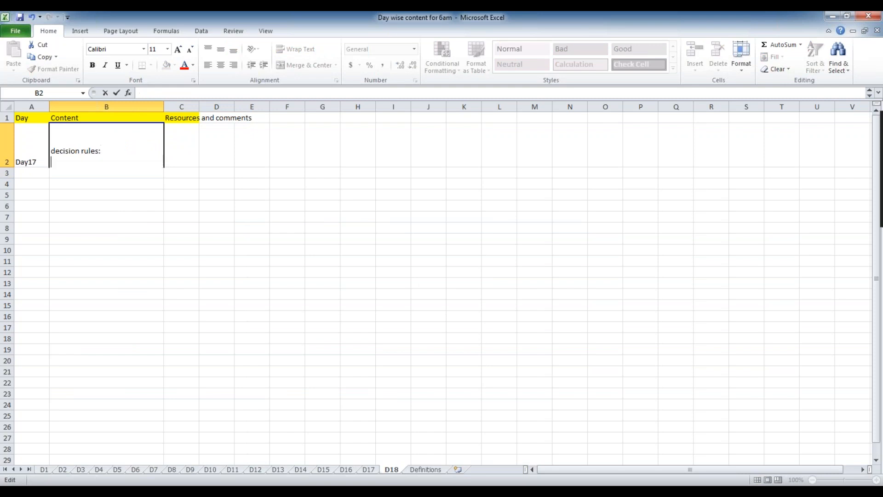
List "decision table" and "decision tree" on separate lines below "decision rules:" in cell B2.
text(decisin)
key(BackSpace)
key(BackSpace)
text(ion tabl)
text(e)
key(BackSpace)
text(le)
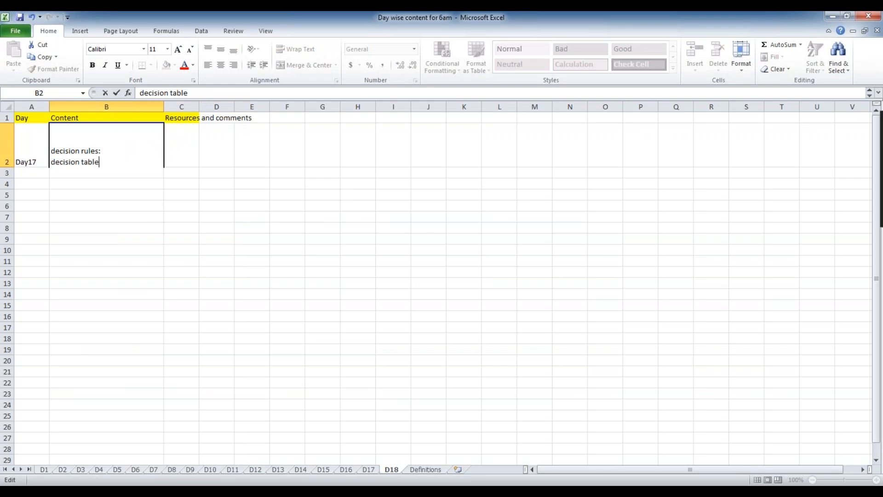
key(alt+Return)
text(decision tree)
click(182, 305)
double_click(132, 175)
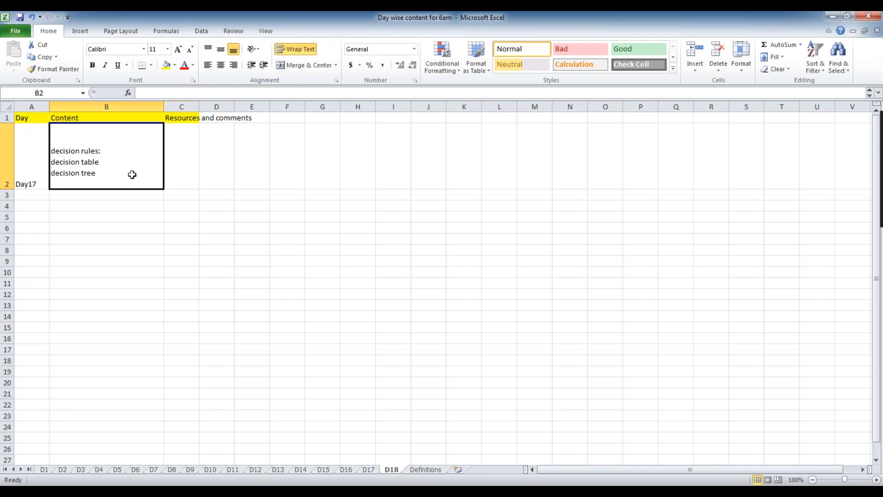
drag(119, 154, 50, 150)
click(113, 217)
double_click(114, 151)
drag(118, 151, 50, 151)
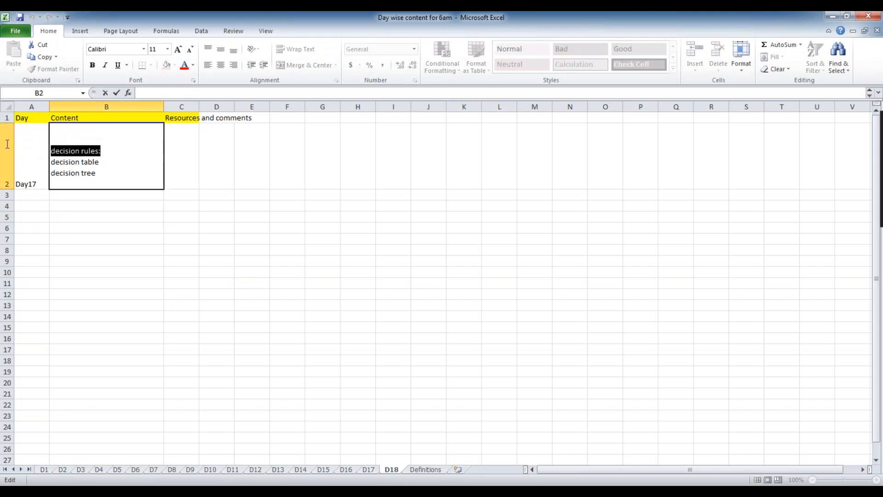
click(101, 175)
click(122, 241)
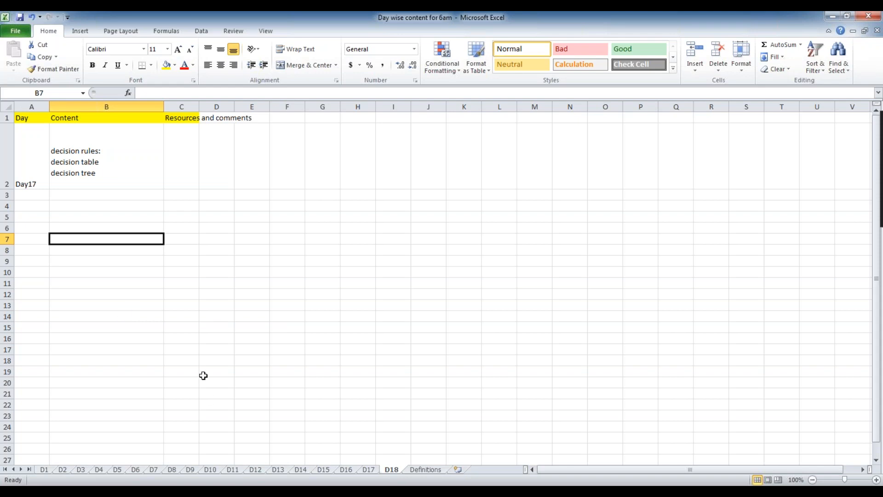
click(123, 186)
double_click(110, 167)
drag(101, 151, 54, 149)
click(81, 237)
Enter "decision table" in cell B10 as the heading for the example.
click(89, 271)
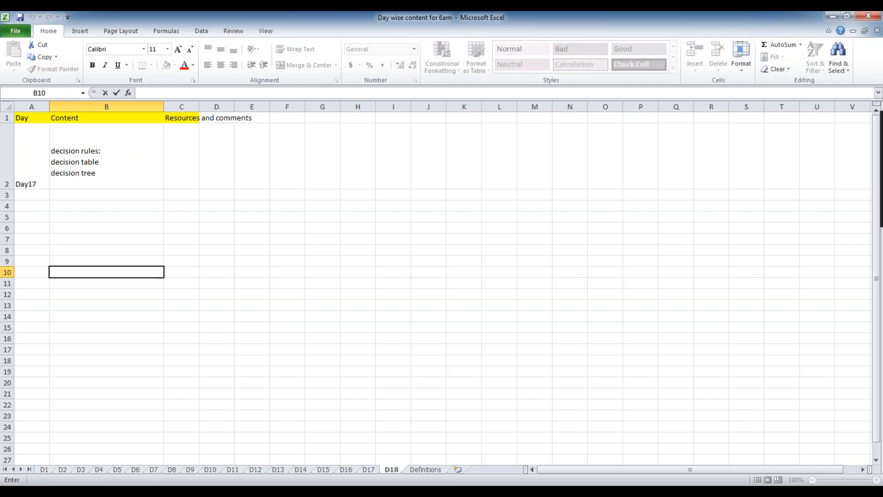
text(decision table)
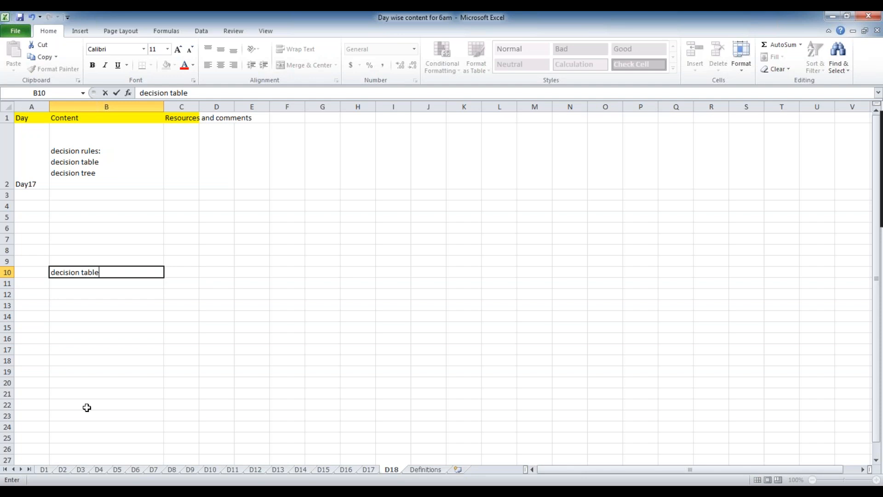
click(162, 106)
click(172, 136)
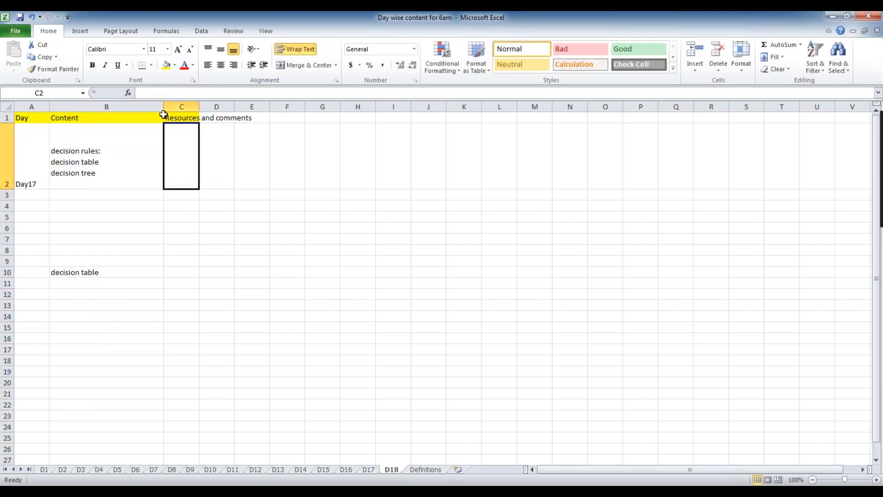
Narrow column B and widen column C so the "Resources and comments" header fits.
drag(161, 107, 140, 107)
click(151, 262)
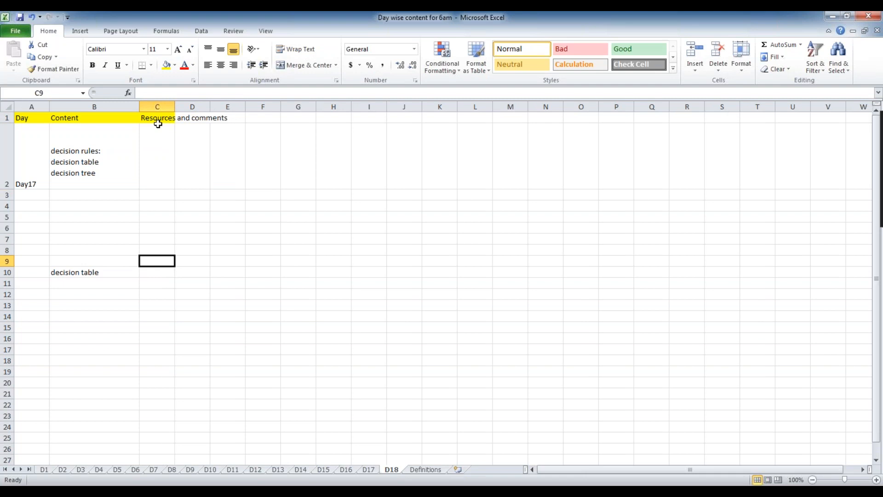
drag(175, 109, 287, 107)
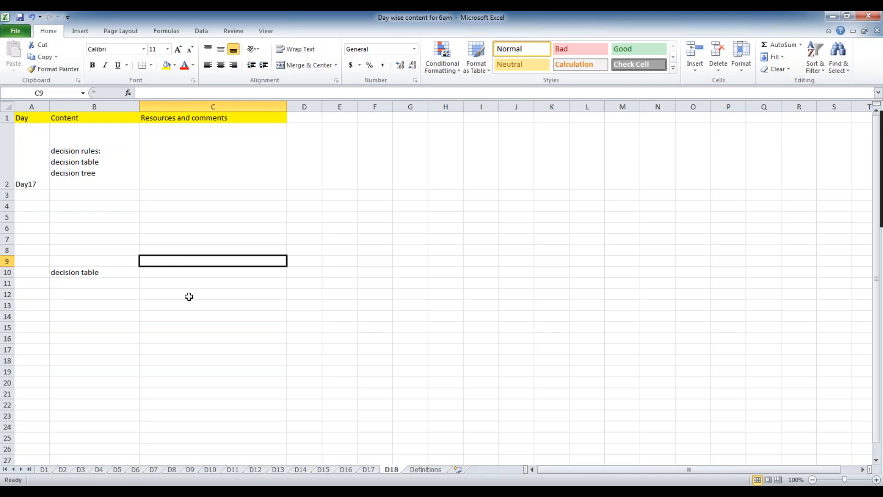
Enter "account type" in cell C14 as the condition column heading of the decision table.
click(95, 297)
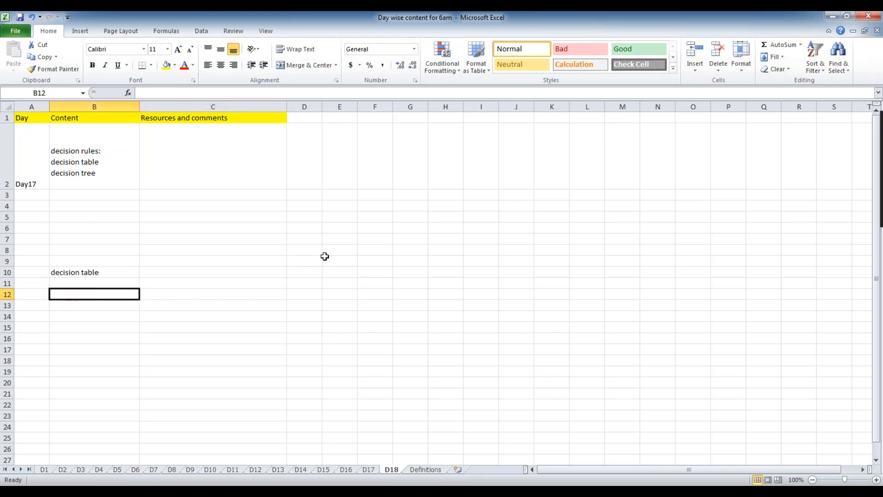
click(166, 314)
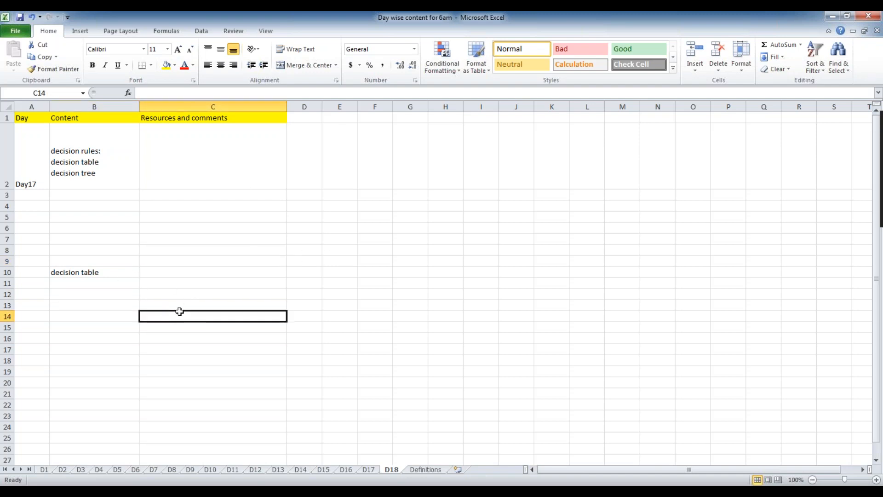
text(acco)
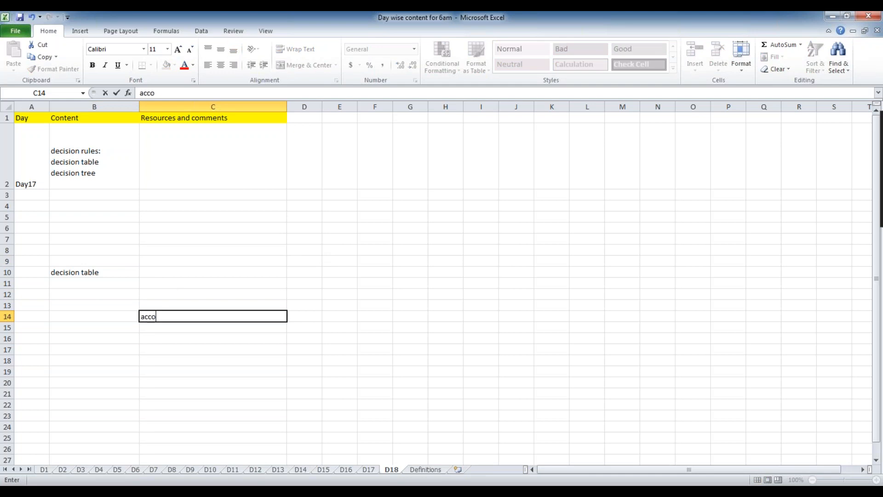
text(unt type)
key(Return)
click(178, 313)
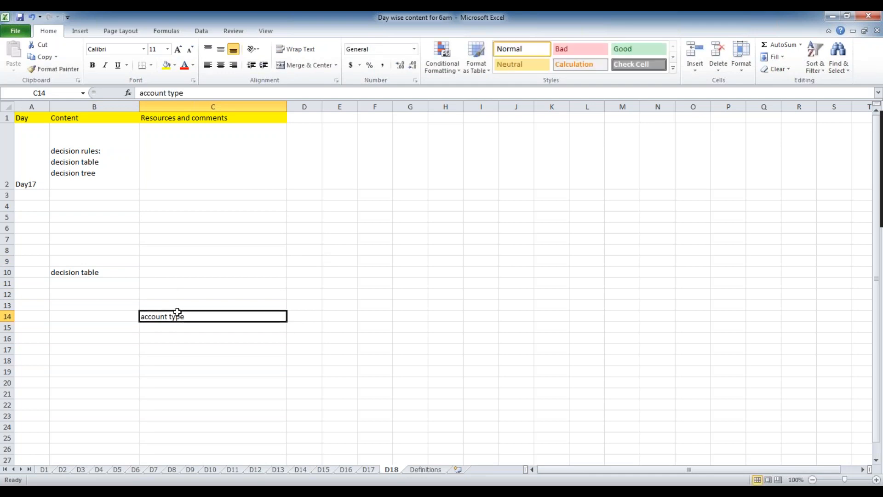
Label the decision table rows "if" in B16, "else if" in B17 and "otherwise" in B19.
click(68, 339)
text(if)
key(Return)
text(e)
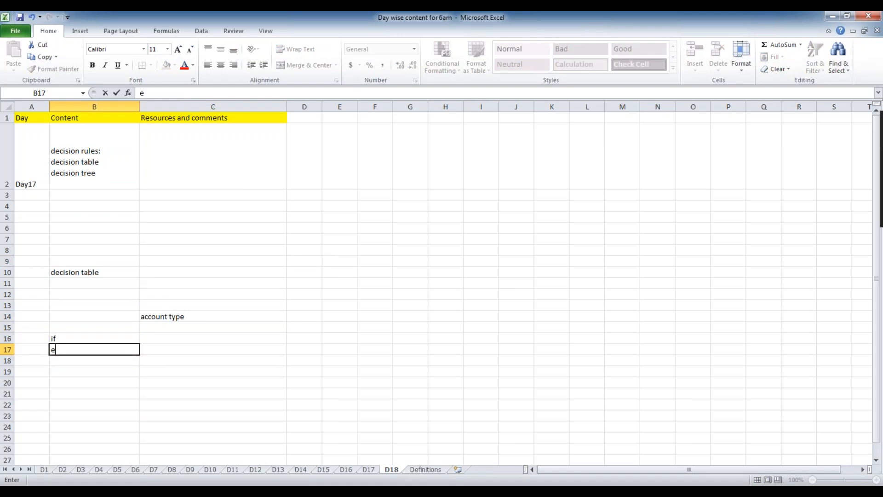
text(lse if)
click(62, 372)
text(otherwise)
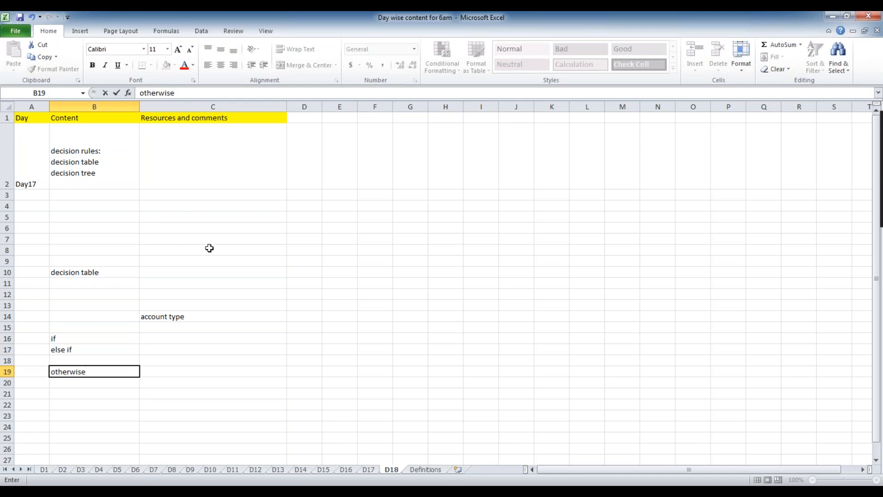
Enter "current account" in cell C16 as the account type of the "if" row.
click(180, 336)
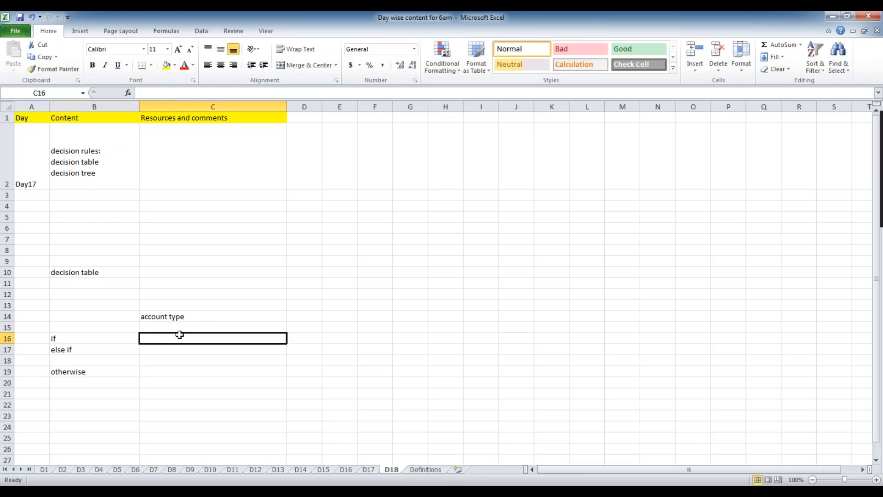
text(current t)
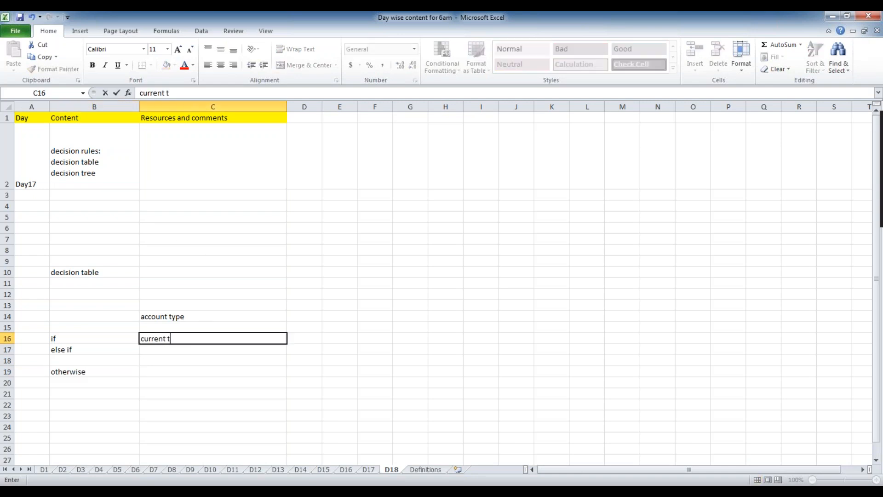
key(BackSpace)
text(account)
Add the heading "return" in cell D14 and enter 7 in D16 as the current account's return value.
click(311, 315)
text(return)
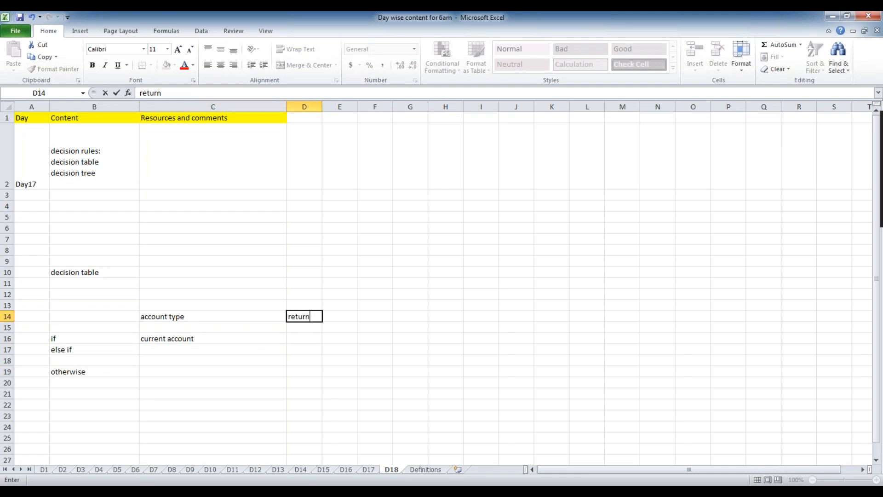
click(312, 338)
text(7)
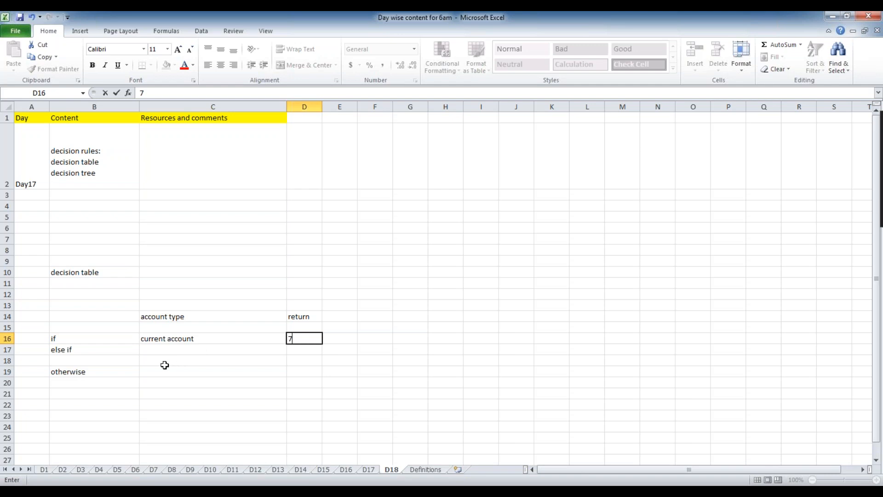
Fill the "else if" row with "saving account" in C17 and a return value of 8 in D17.
click(159, 351)
text(saving )
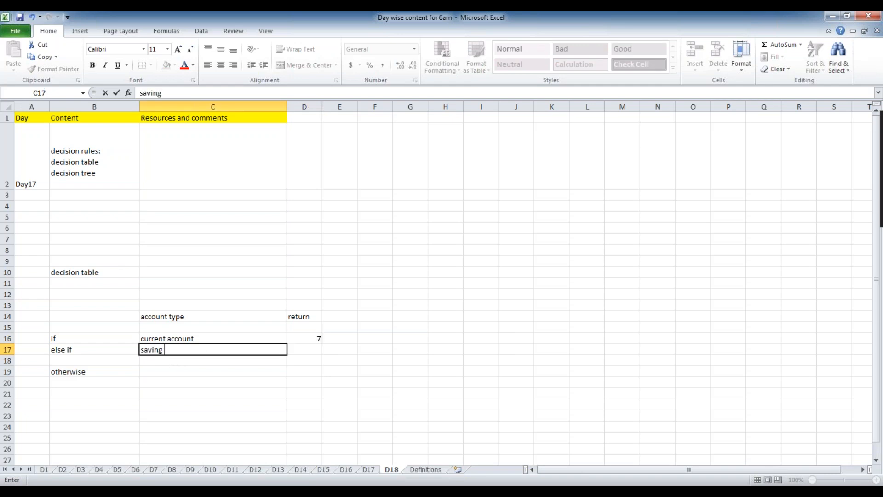
text(account)
click(303, 349)
text(8)
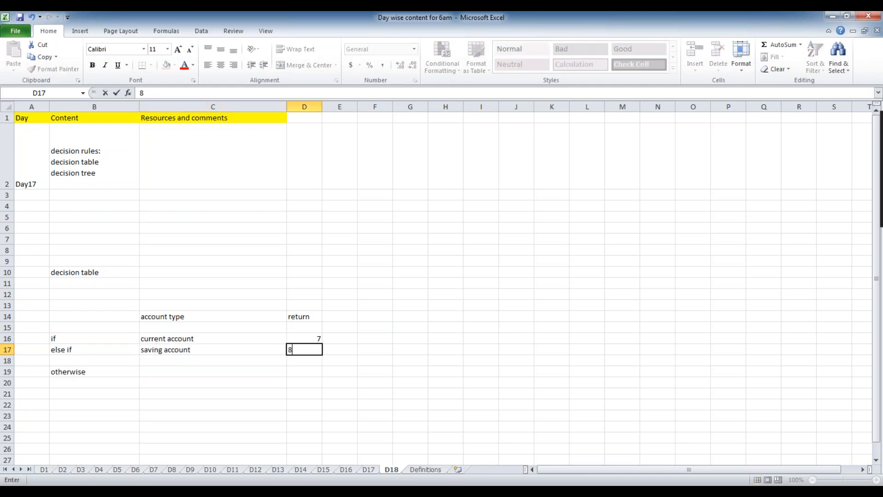
Enter 6 in cell D19 as the return value of the "otherwise" row.
click(308, 369)
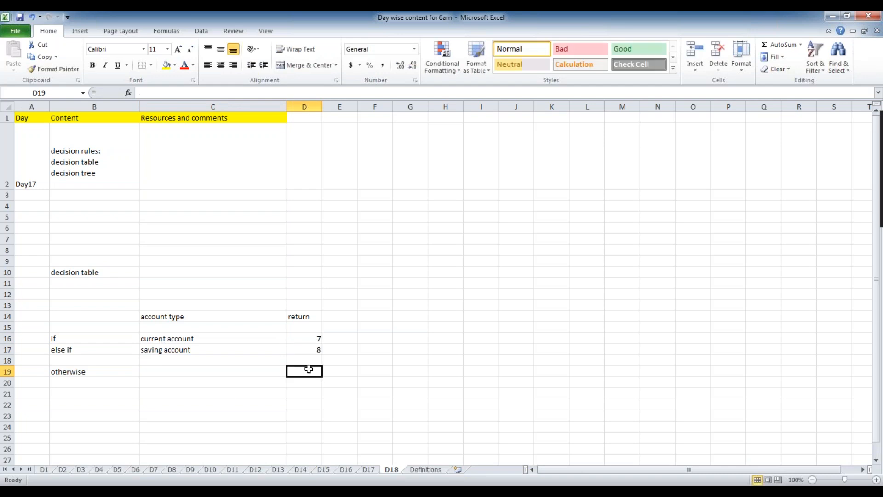
text(6)
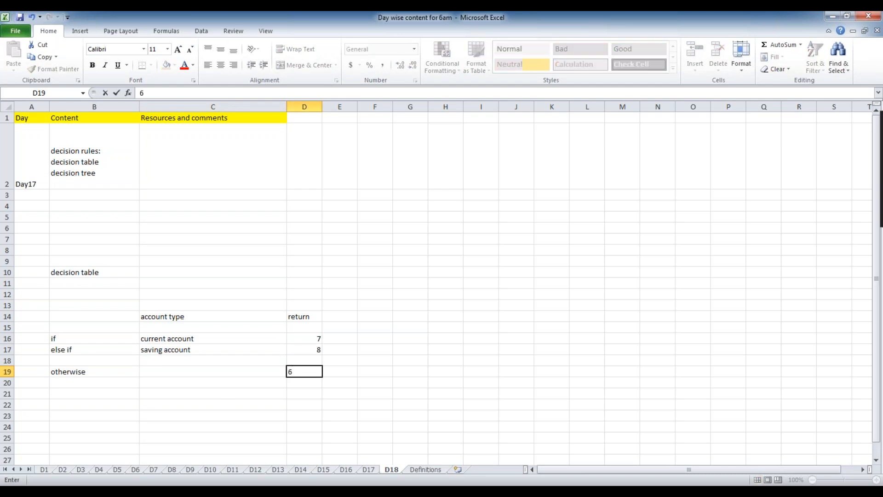
click(394, 356)
Examine the "if" and "else if" conditions in rows 16 and 17 against the account type and return headings.
click(217, 346)
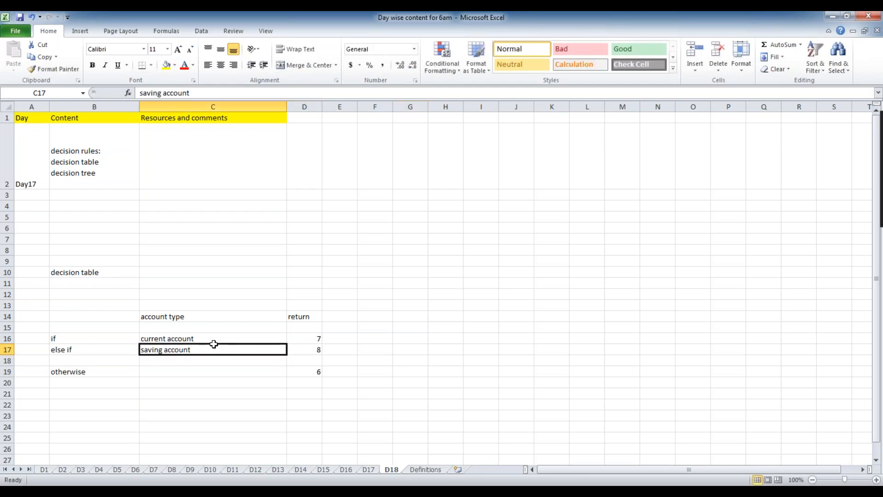
click(76, 342)
click(79, 350)
click(167, 336)
click(172, 348)
click(54, 342)
click(168, 346)
click(172, 358)
click(173, 340)
click(176, 349)
click(165, 316)
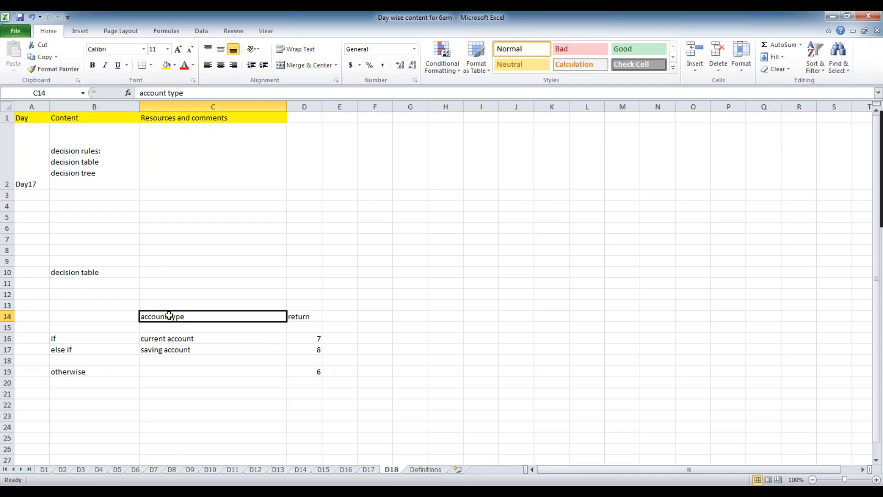
click(175, 339)
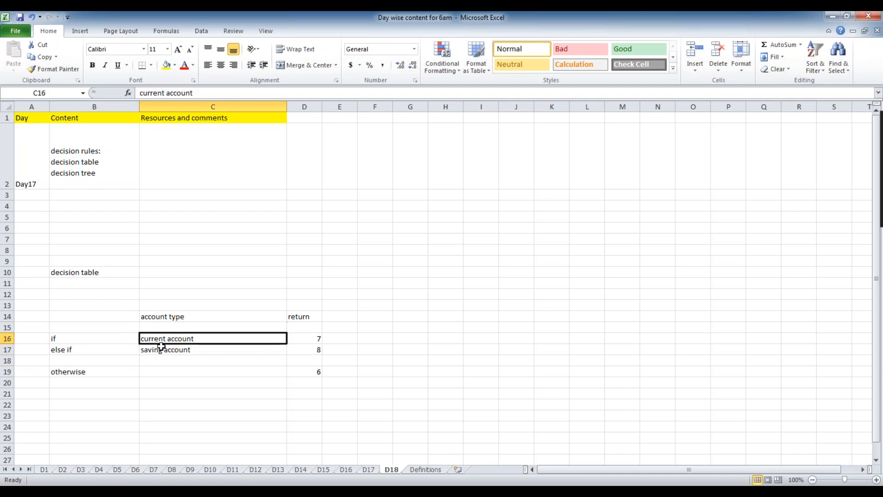
click(178, 351)
click(40, 337)
click(164, 357)
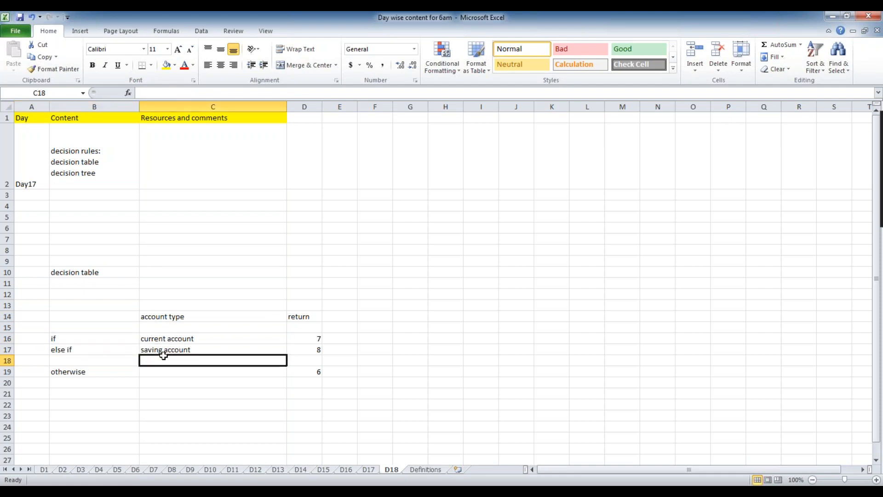
click(85, 353)
click(183, 319)
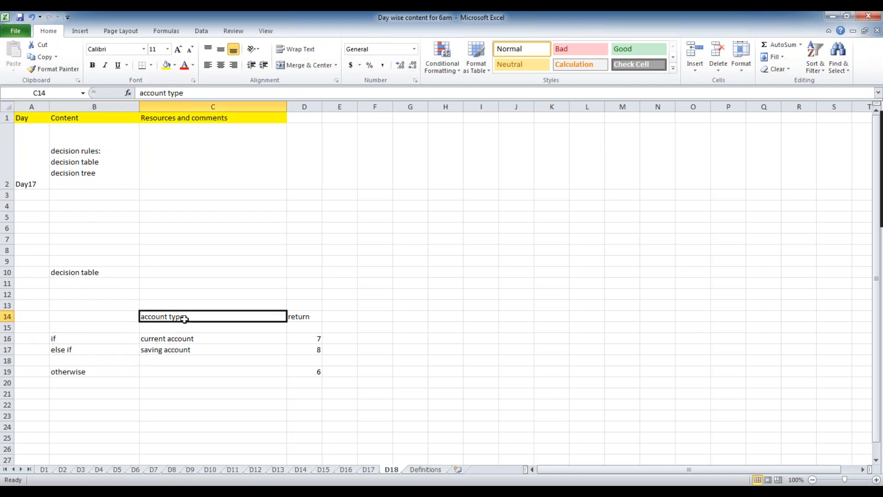
click(308, 318)
Insert an entire column before the account type column and head it "customer type" in C14.
click(219, 317)
right_click(259, 312)
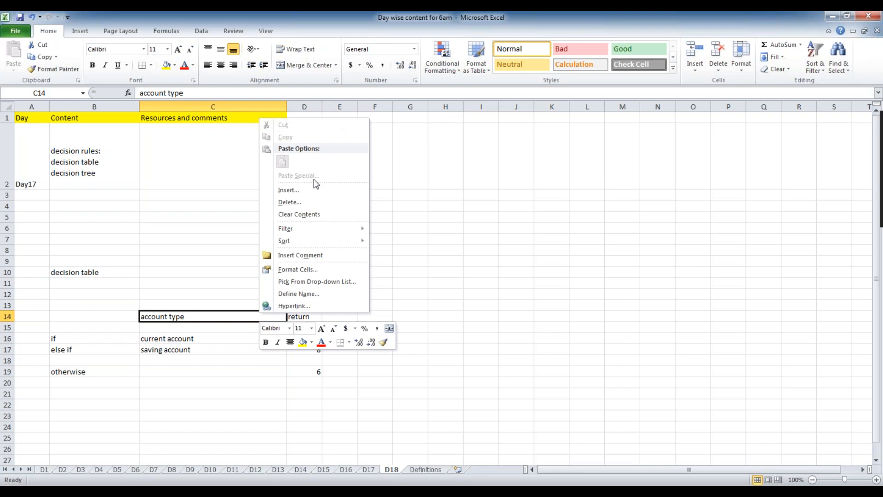
click(288, 190)
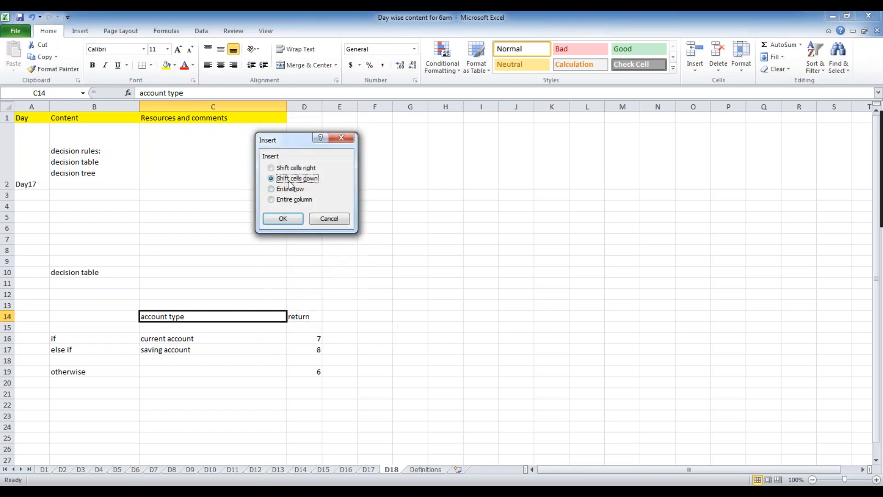
click(293, 201)
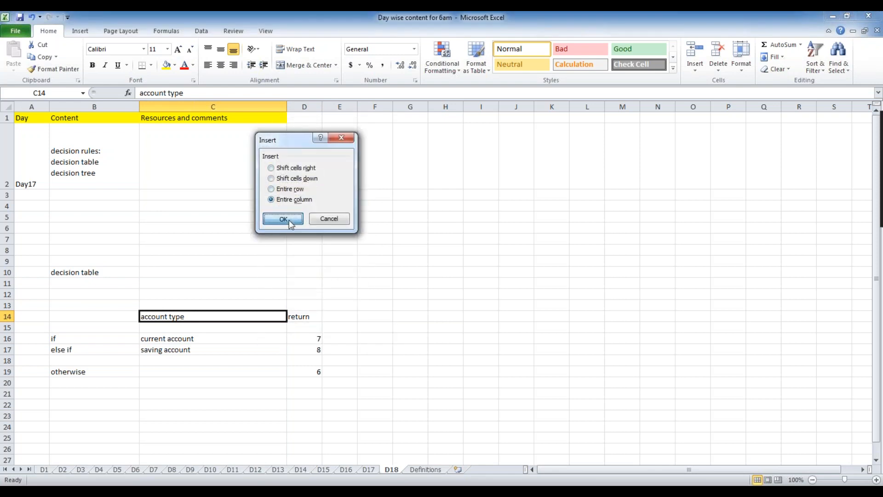
click(283, 219)
key(BackSpace)
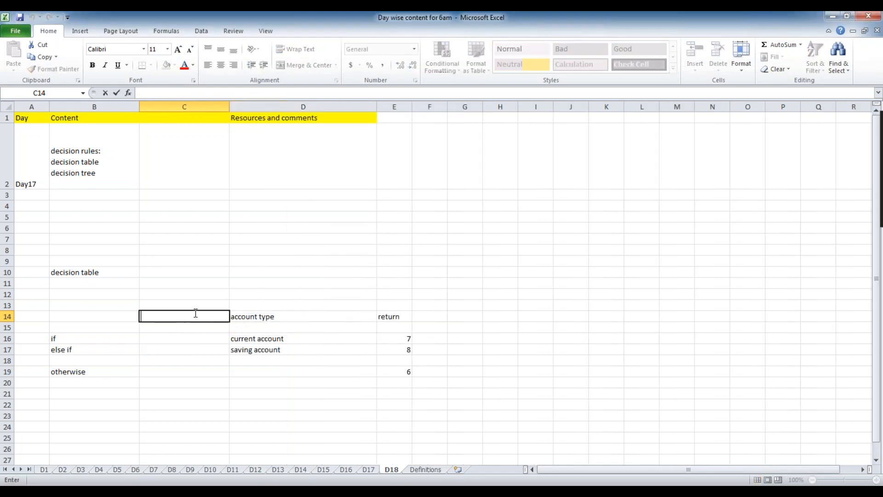
text(customer type)
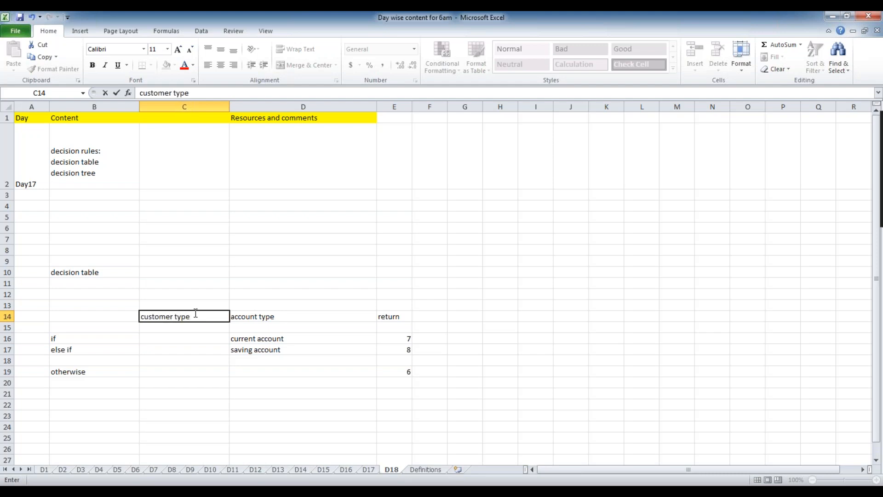
Enter "gold" in cell C16 as the customer type of the "if" row.
click(167, 337)
text(gold)
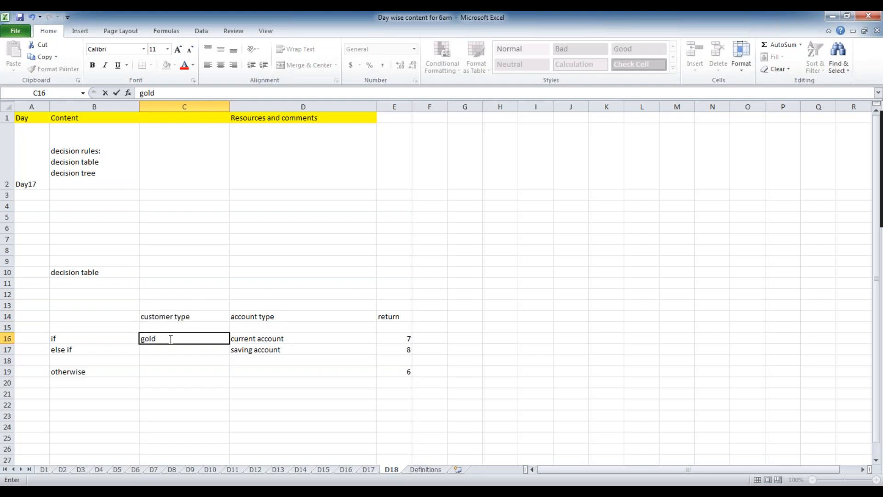
click(299, 415)
Examine how customer type and account type lead to the return value in rows 16 and 17.
click(283, 341)
click(399, 335)
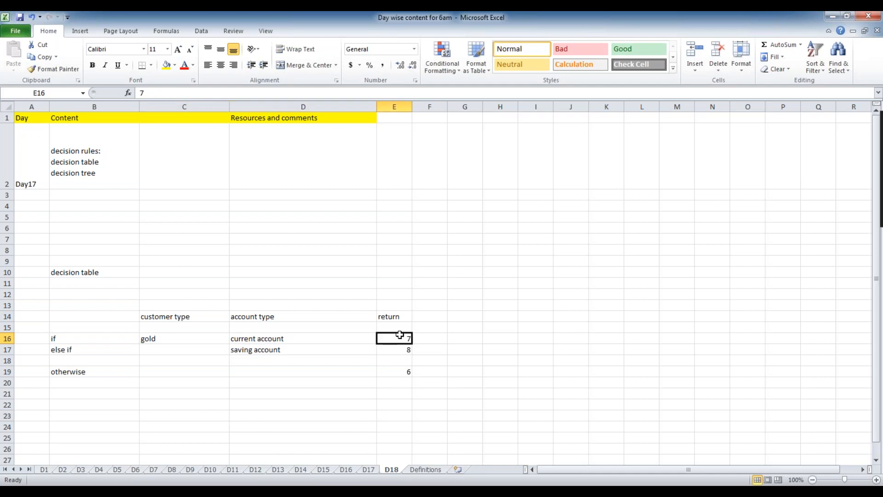
click(207, 337)
click(179, 350)
click(172, 339)
double_click(153, 339)
double_click(153, 339)
click(265, 350)
click(402, 349)
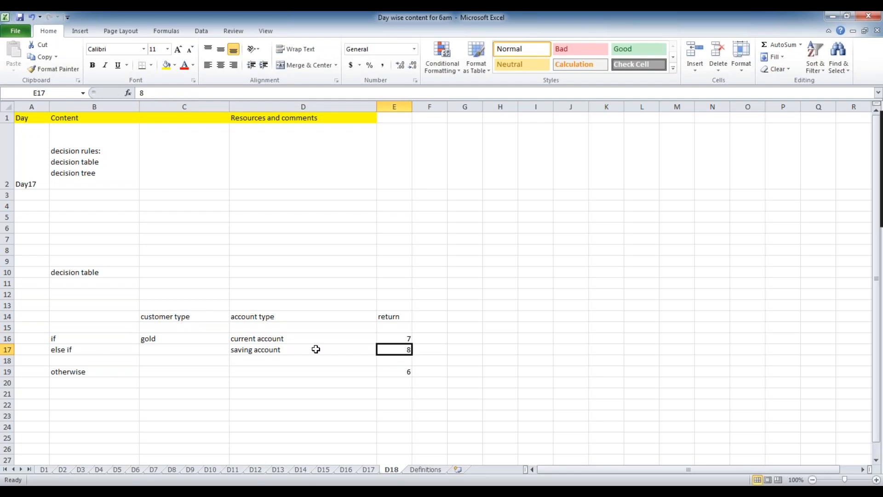
Fill the "else if" row with "gold" in C17 and "savings account" in D17.
click(160, 349)
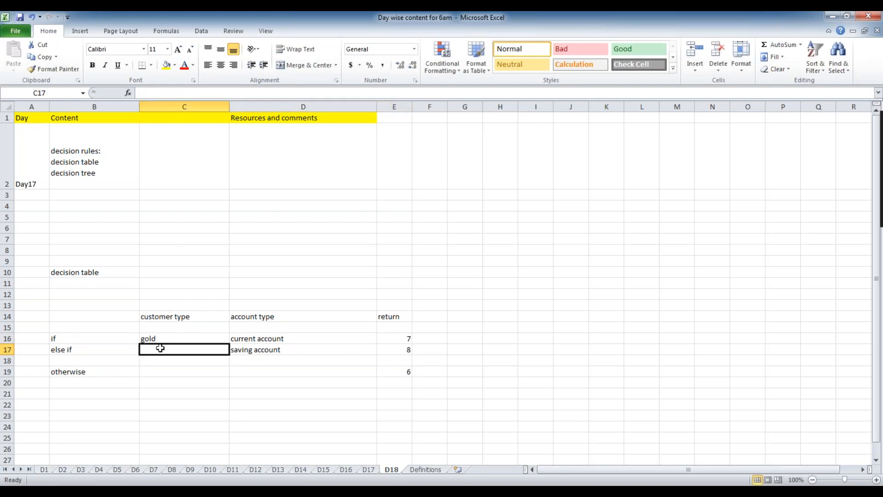
text(gold)
click(178, 378)
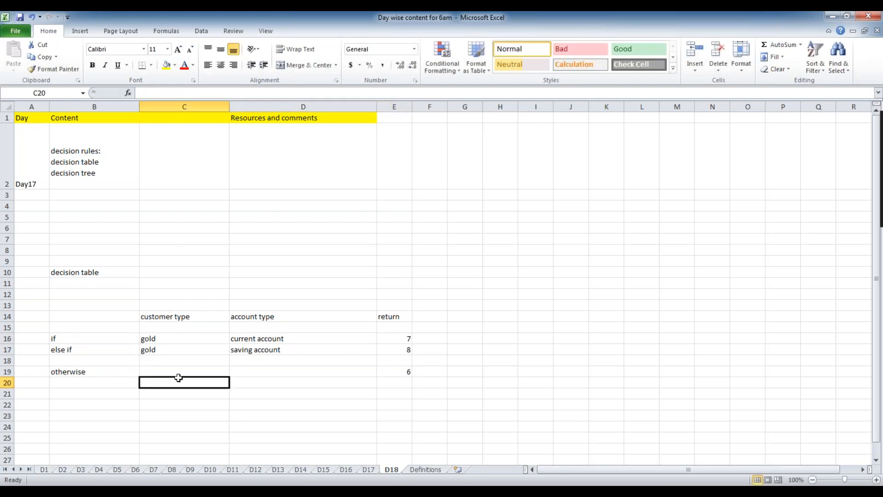
click(242, 349)
text(c)
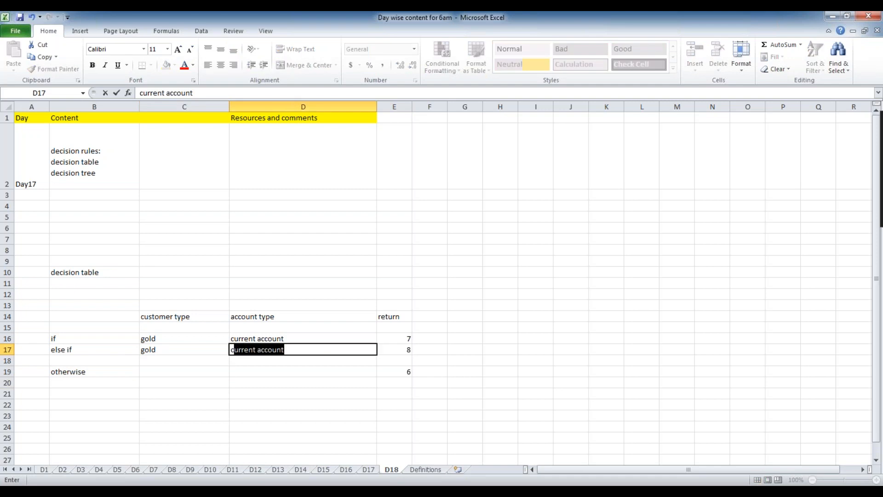
text(u)
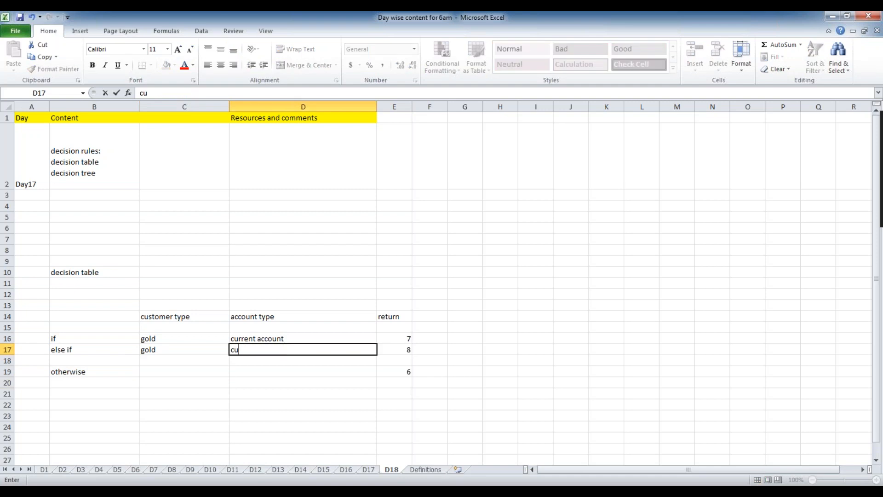
text(rsavings account)
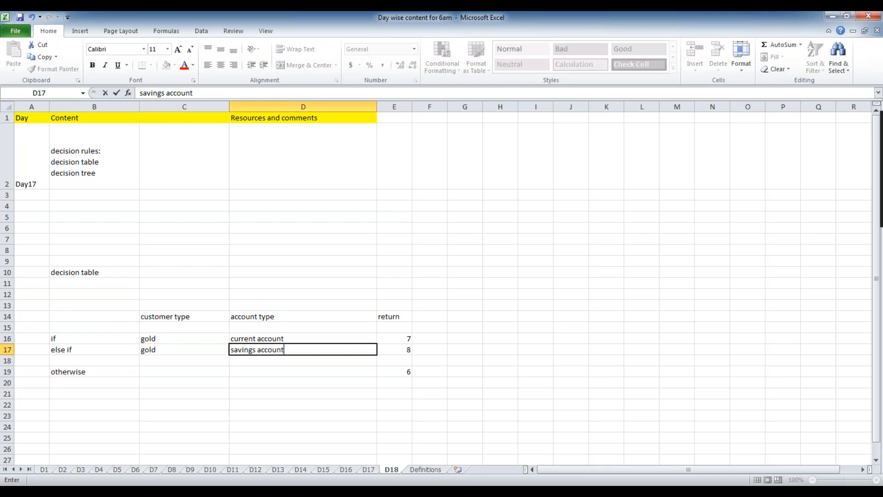
Relabel the last row "else" in B19 and give it customer type "bronze" in C19 and account type "current" in D19.
click(162, 372)
text(bronze)
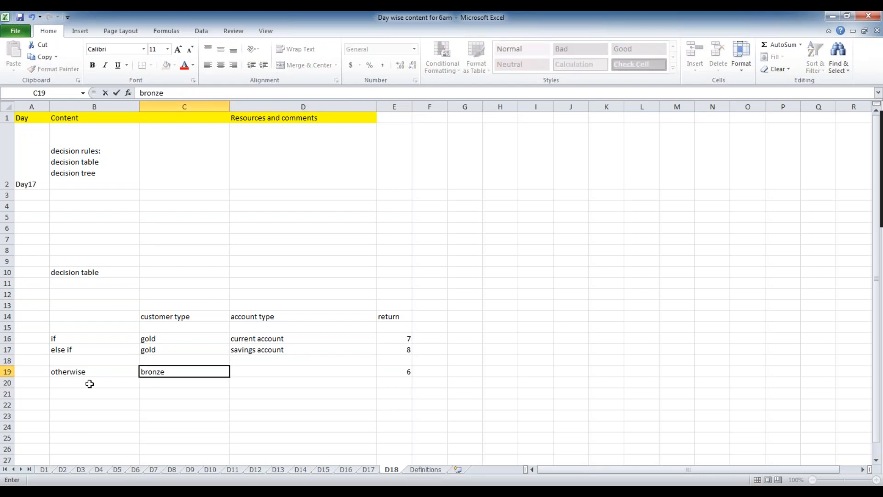
click(74, 372)
text(else)
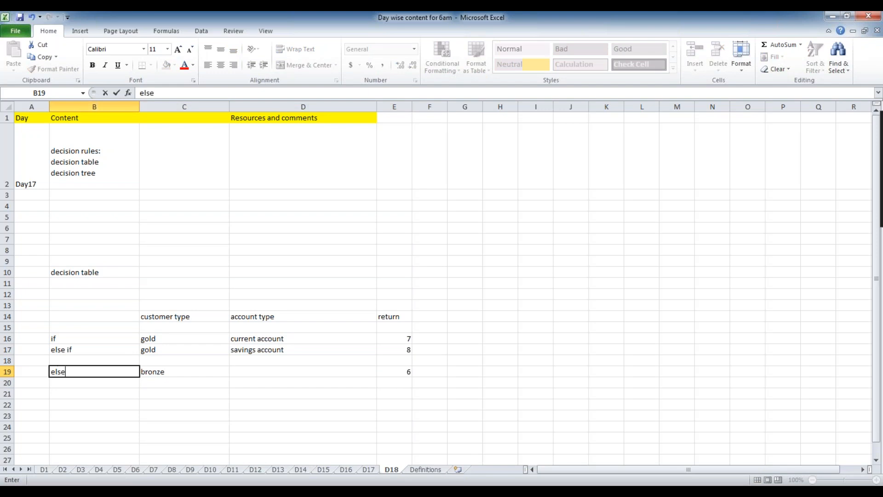
click(264, 372)
text(cu)
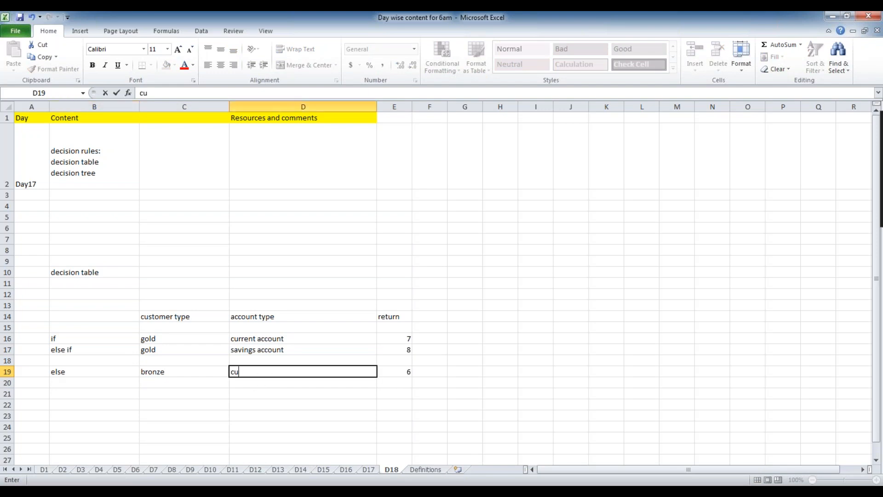
text(rrent)
click(275, 393)
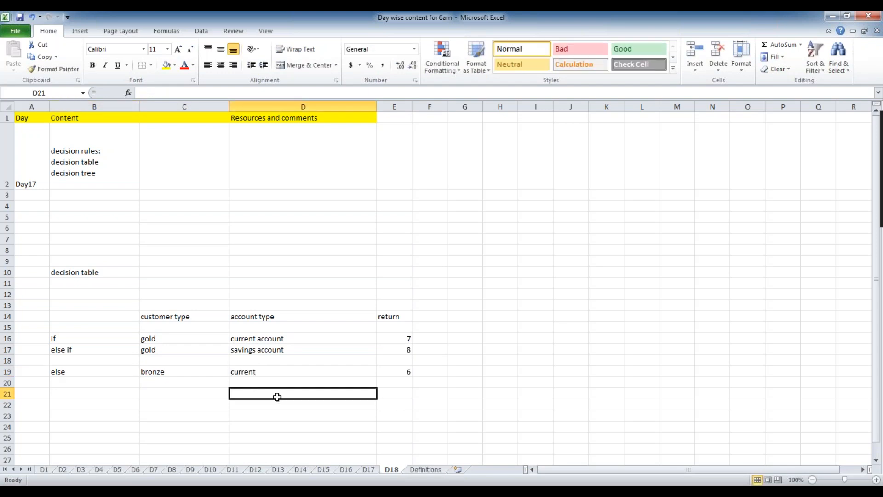
Review the combinations of customer type and account type in the decision table's condition rows and their headings.
click(183, 371)
click(168, 335)
click(262, 337)
click(190, 337)
click(169, 316)
click(240, 317)
click(187, 339)
click(236, 339)
click(201, 350)
click(272, 349)
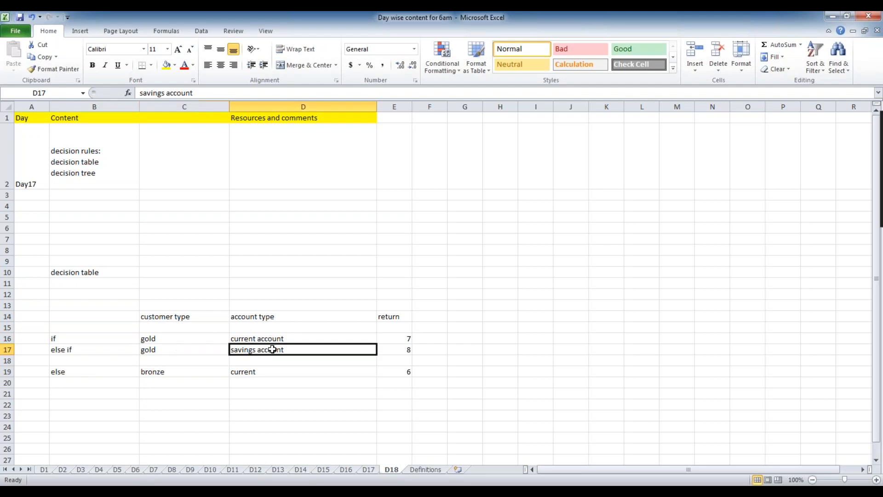
click(180, 339)
click(236, 339)
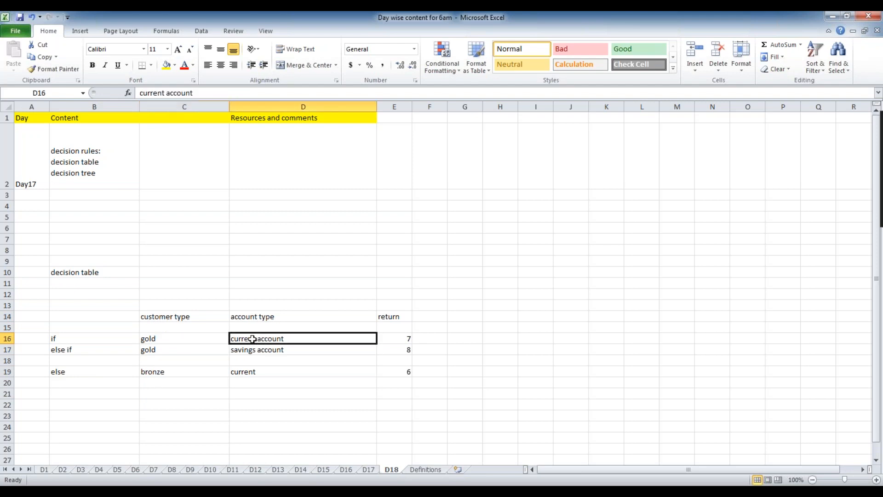
click(148, 338)
click(267, 338)
click(176, 338)
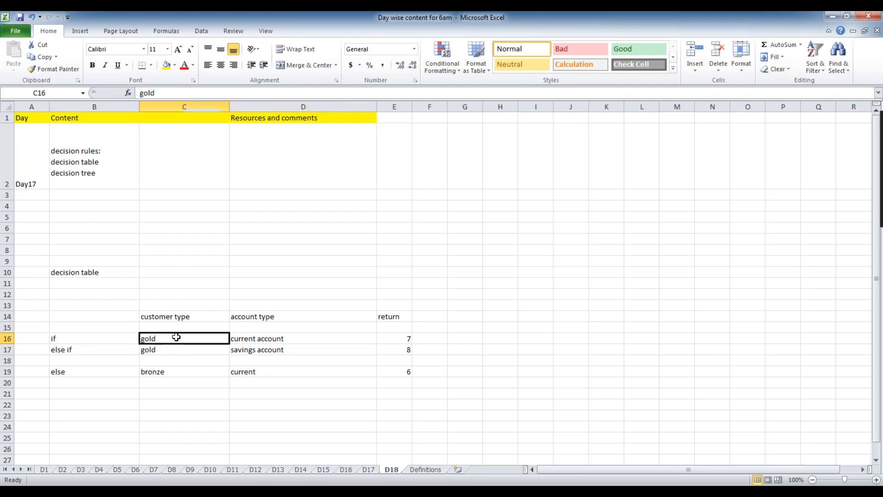
click(243, 338)
click(182, 349)
click(341, 349)
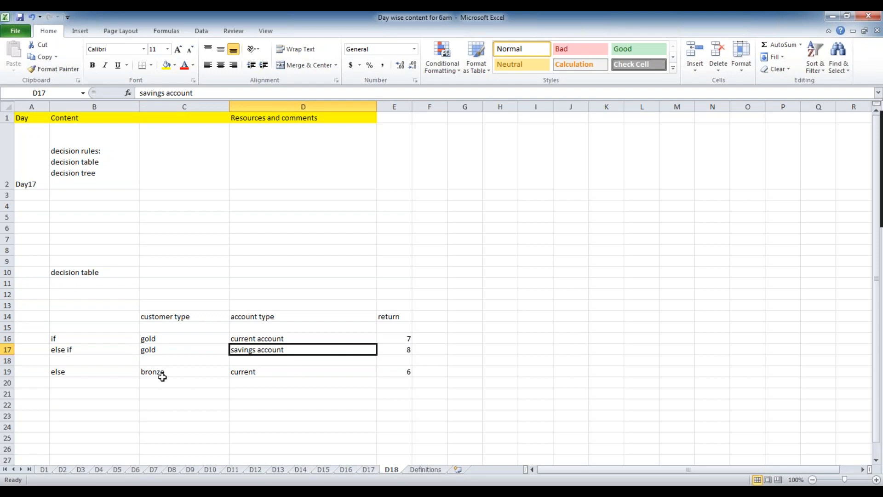
click(284, 384)
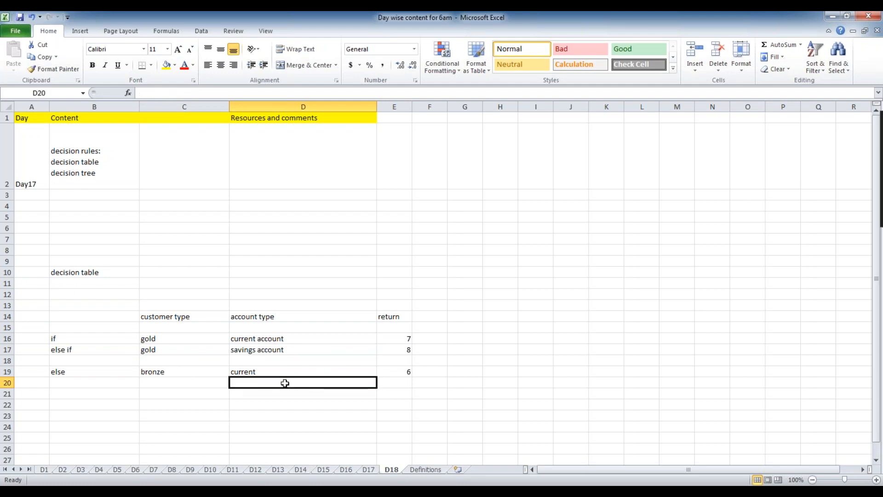
click(312, 348)
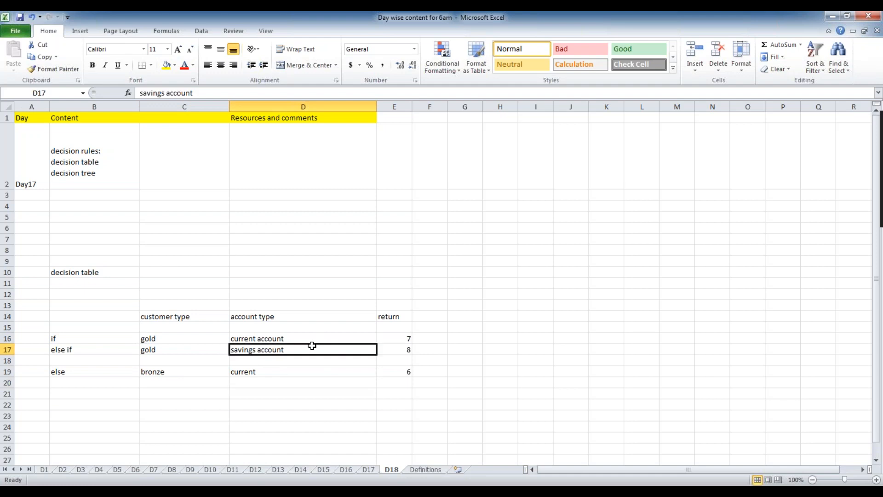
click(297, 338)
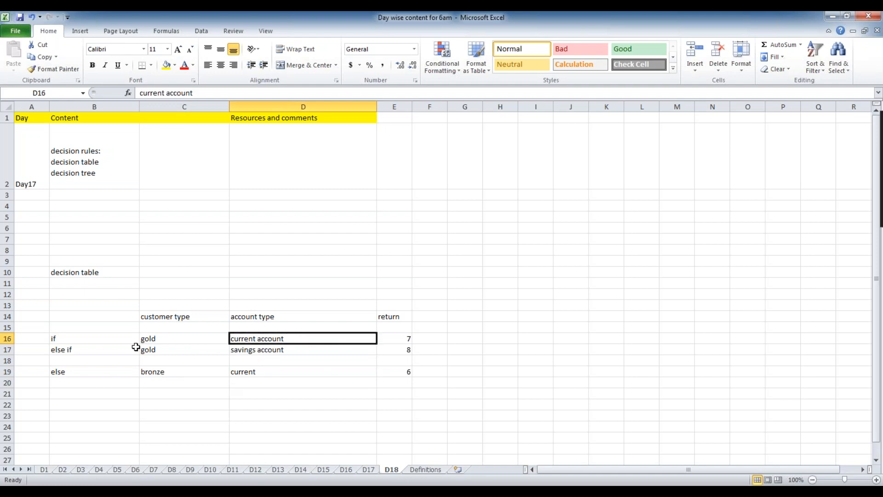
click(154, 339)
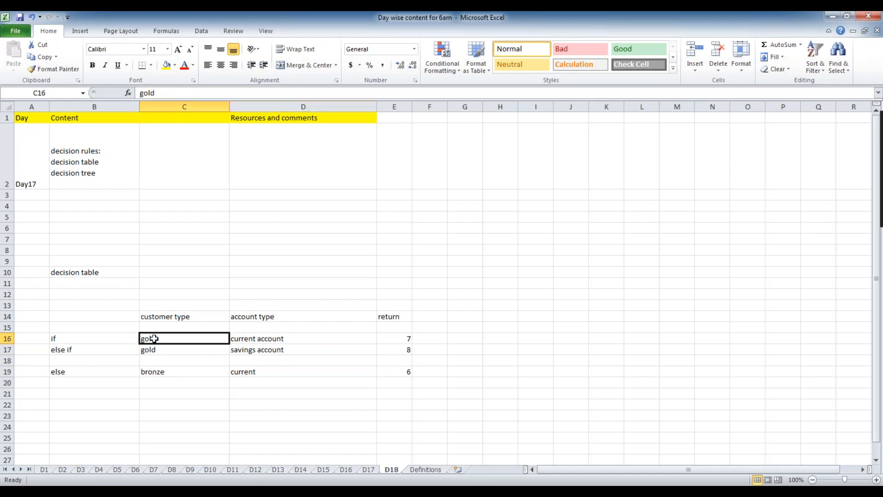
click(254, 337)
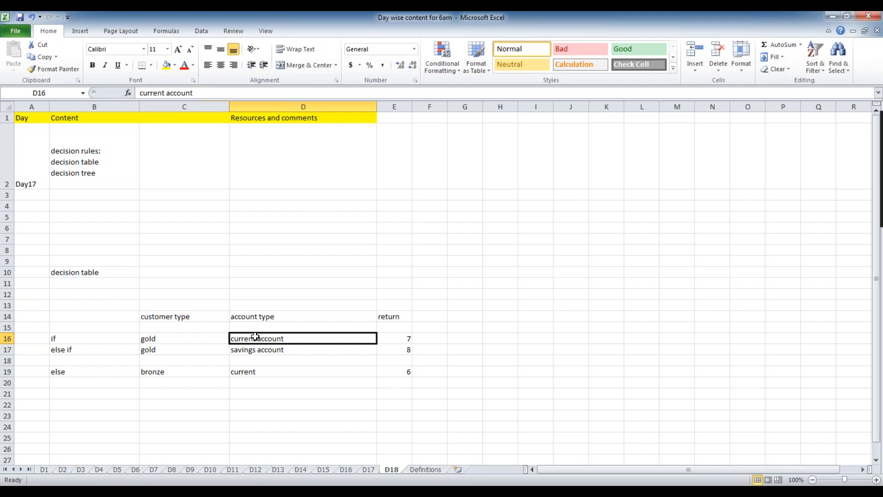
click(150, 337)
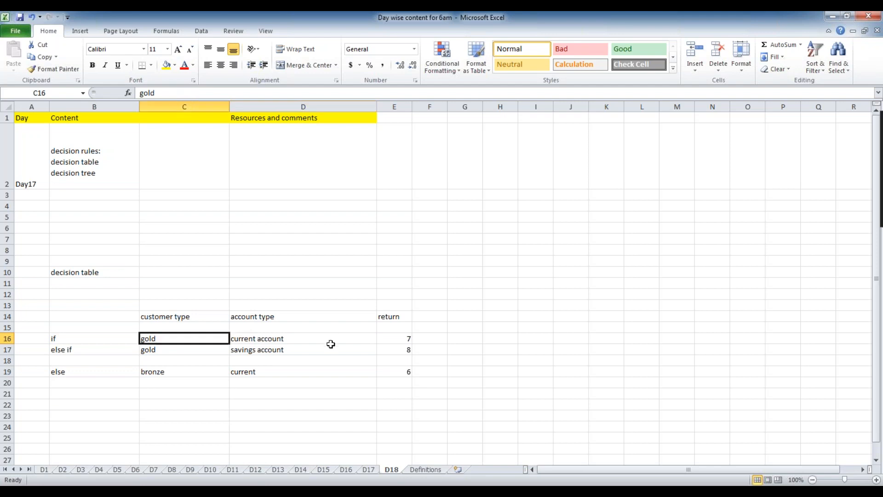
click(164, 316)
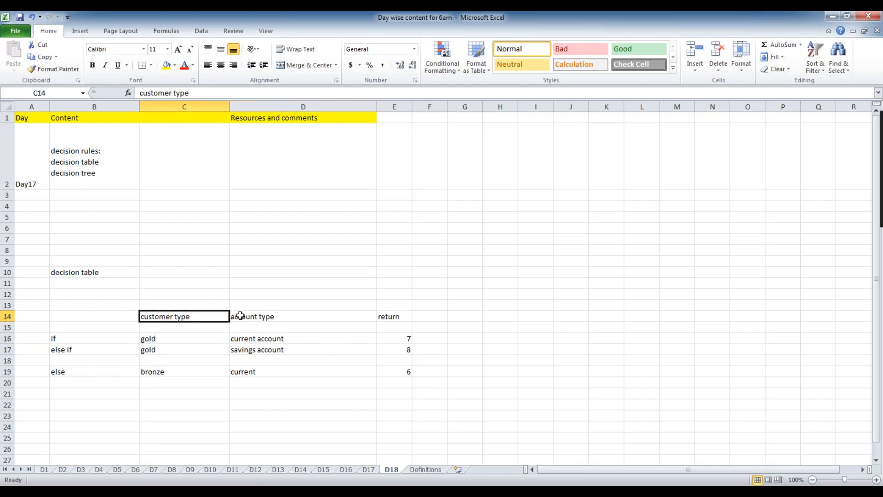
Review the decision table's "if" row against the account type heading, and the customer type entries in rows 16, 17 and 19.
click(242, 318)
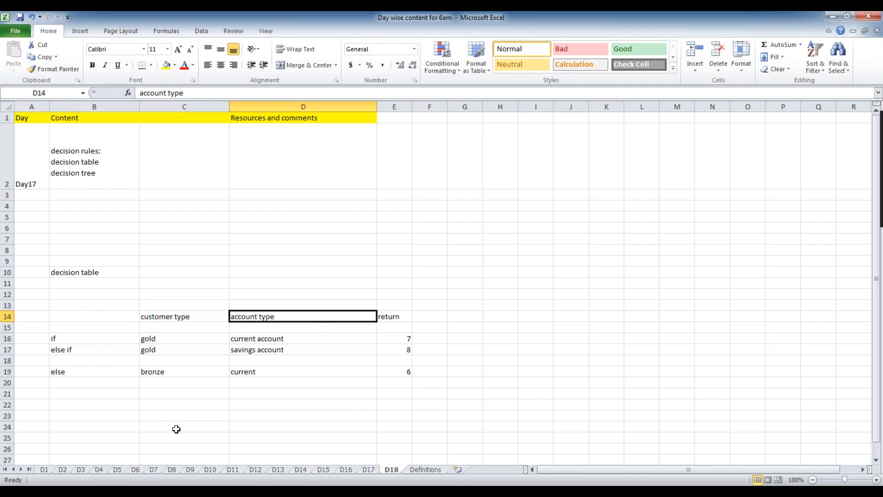
click(64, 339)
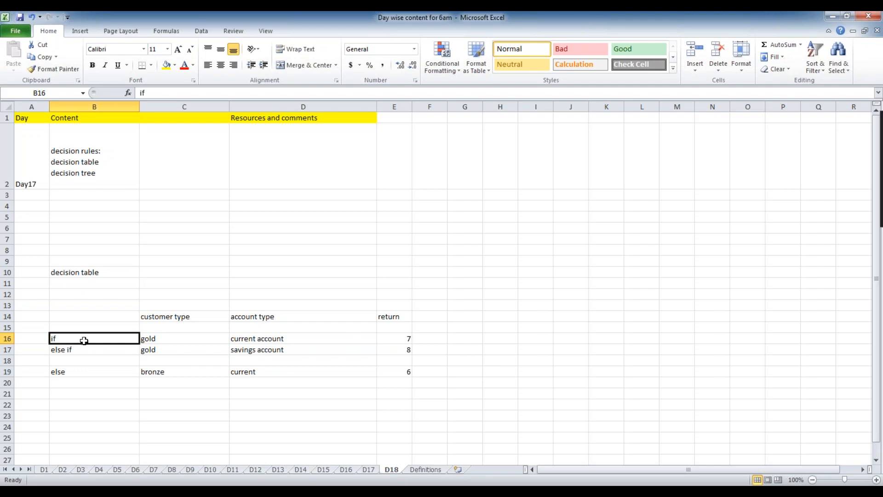
click(278, 337)
click(68, 335)
click(270, 317)
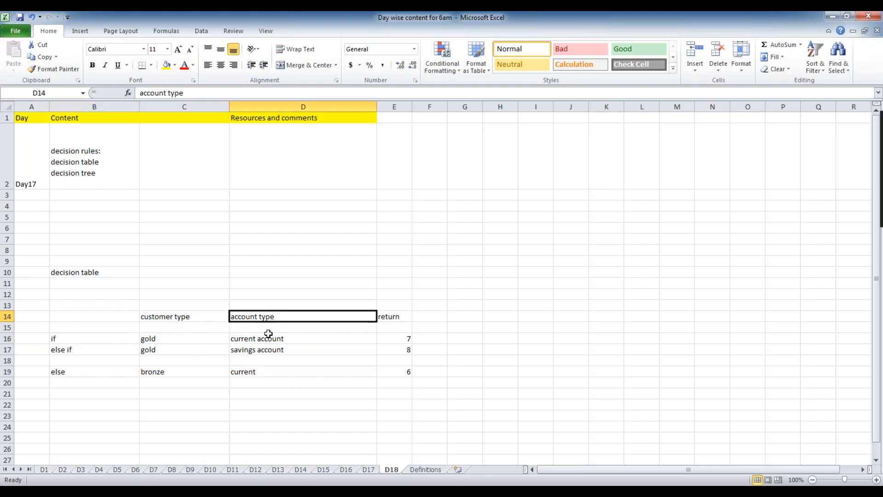
click(147, 339)
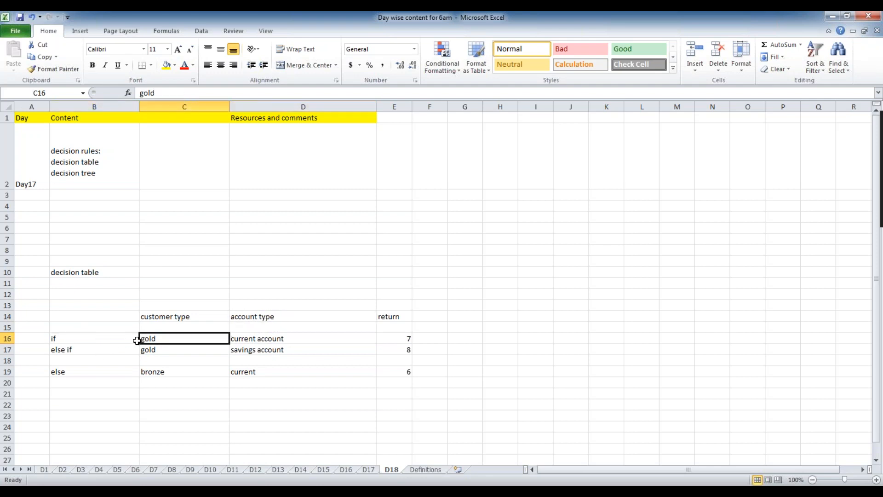
click(176, 426)
click(166, 339)
click(166, 349)
click(184, 373)
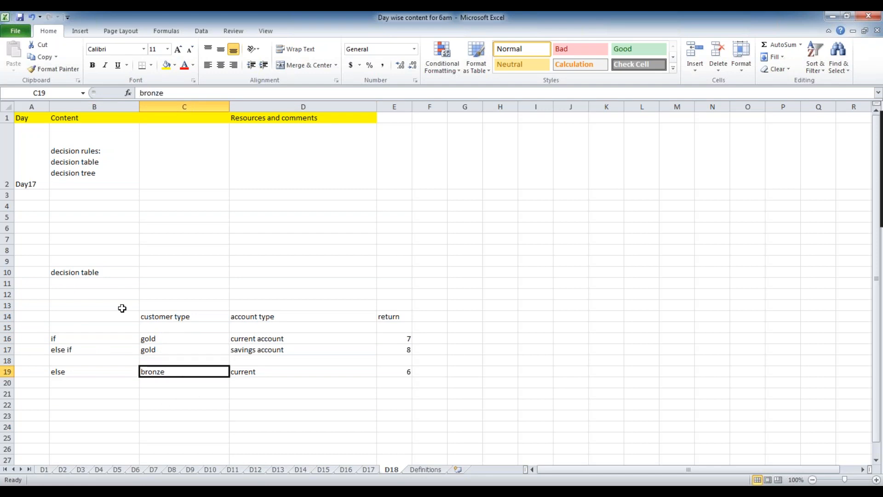
Examine the account type entries in D16, D17 and D19 together with the account type heading in D14.
click(196, 315)
click(301, 330)
click(283, 348)
click(271, 370)
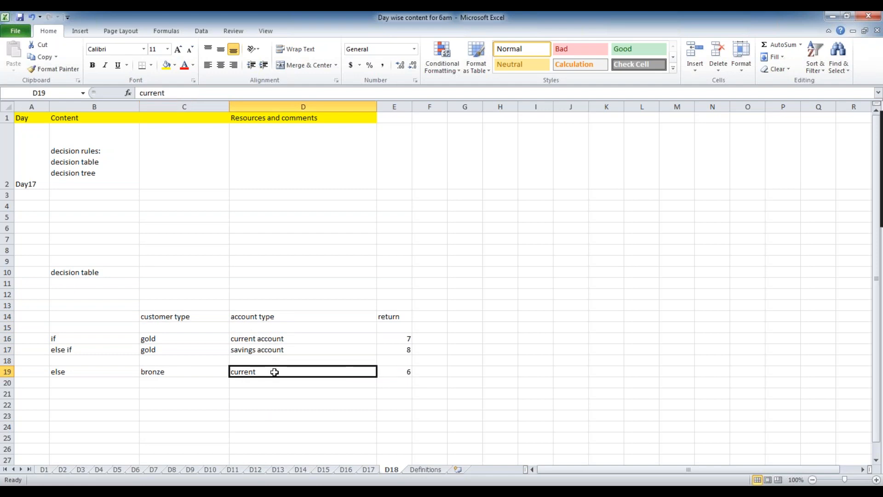
click(287, 316)
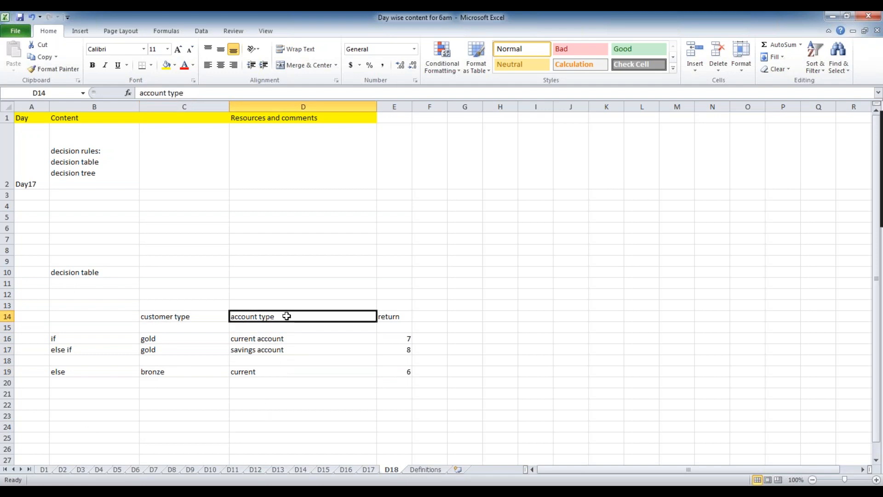
click(297, 338)
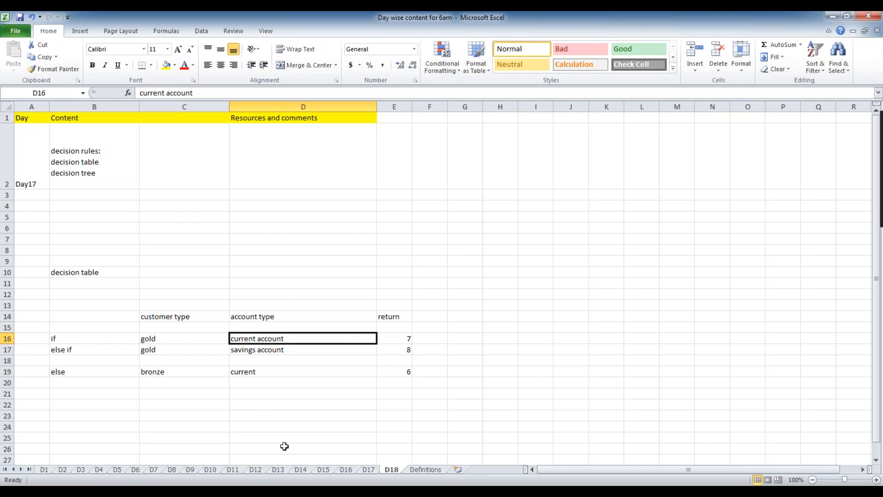
click(285, 351)
click(276, 372)
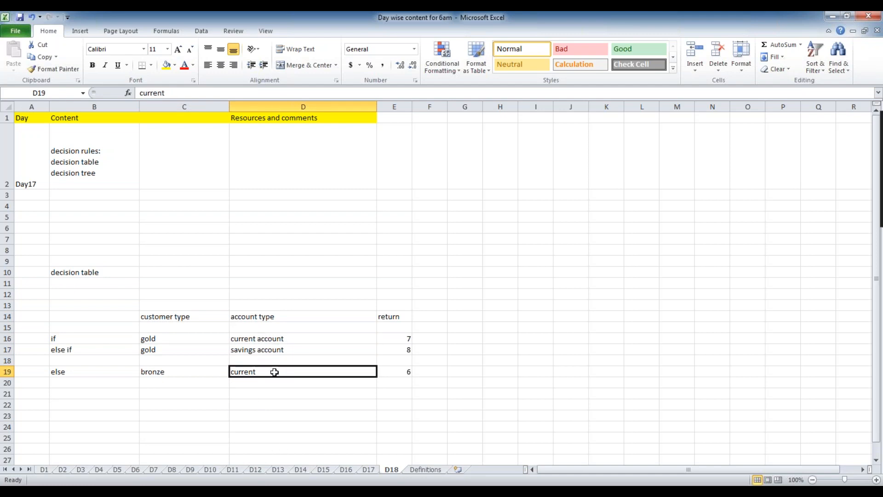
click(286, 311)
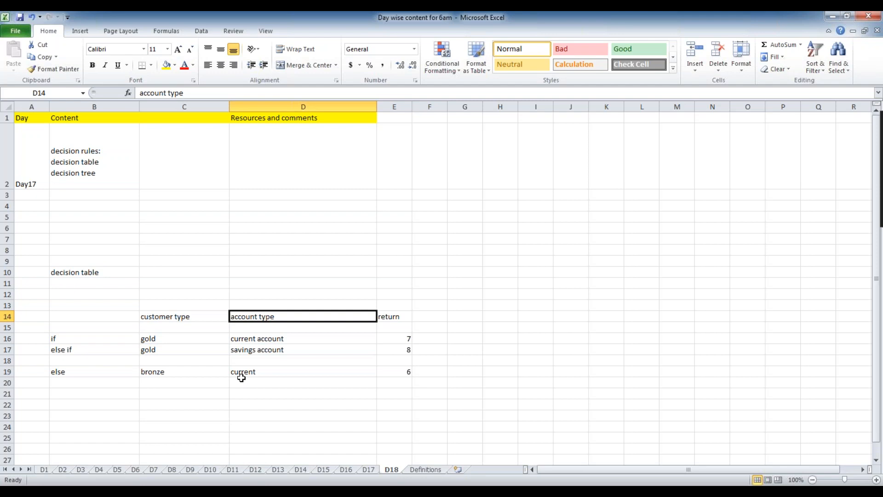
Compare the customer type entries with the account type entries across the "if", "else if" and "else" rows.
click(157, 371)
click(169, 338)
click(248, 339)
click(253, 350)
click(254, 375)
click(255, 340)
click(255, 349)
click(247, 369)
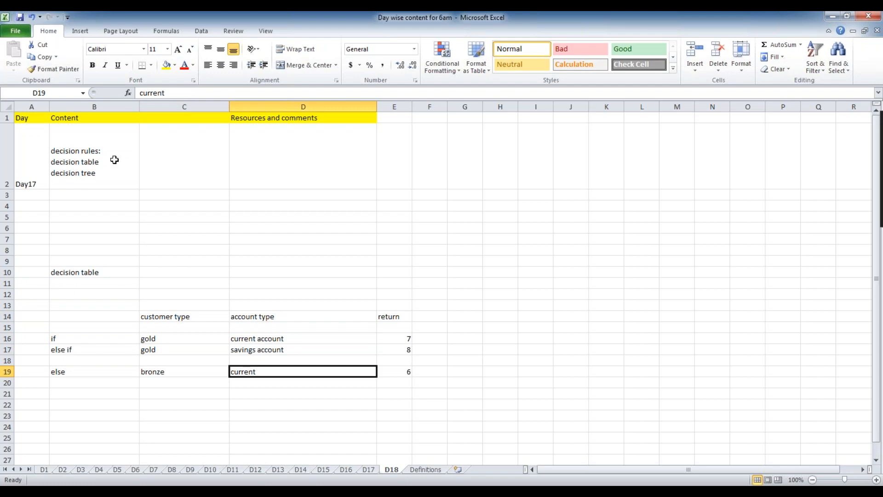
Enter the heading "decision tree" in I13 and widen column I to a little over three times its width.
click(514, 314)
click(546, 304)
text(decision)
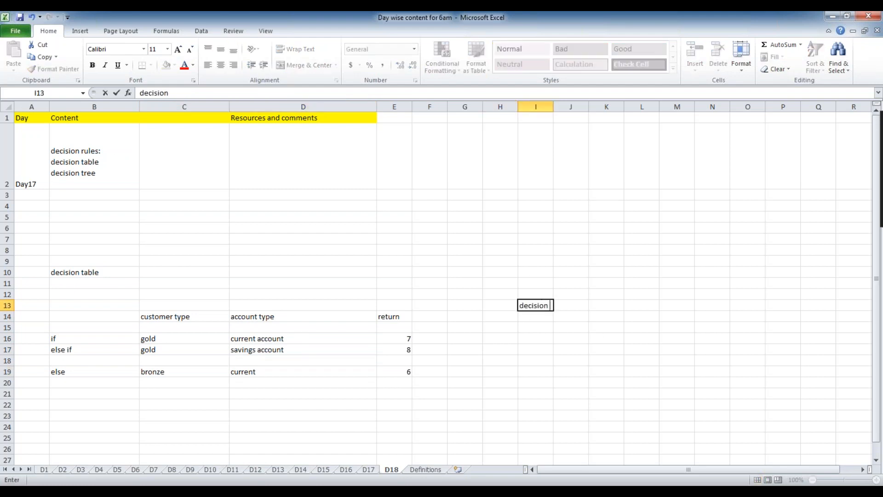
text( tree)
click(544, 350)
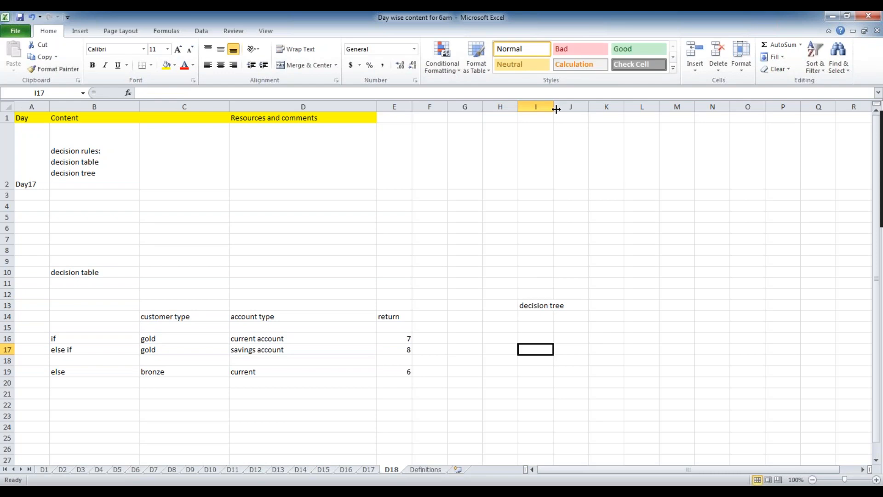
drag(556, 108, 639, 108)
click(608, 307)
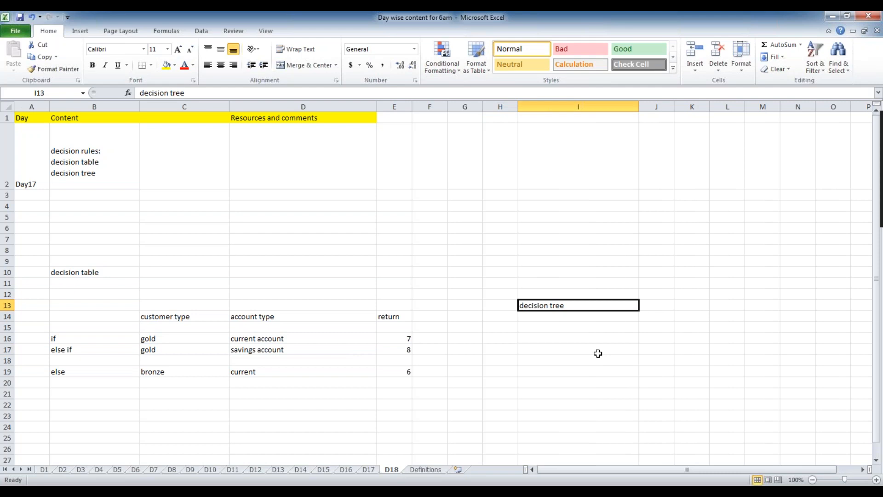
Start the decision tree in I15 with "if customer type==gold" and an indented second line 'if(account type==curret" return 1'.
click(542, 328)
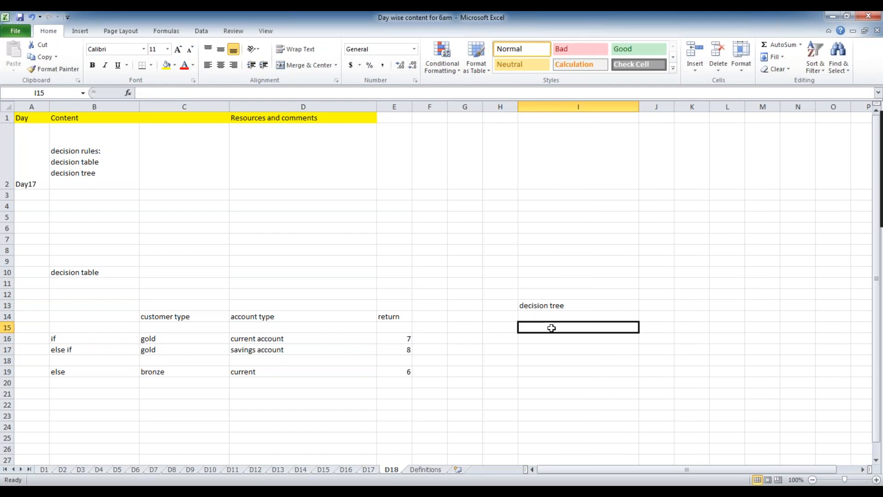
text(if customer type==gold)
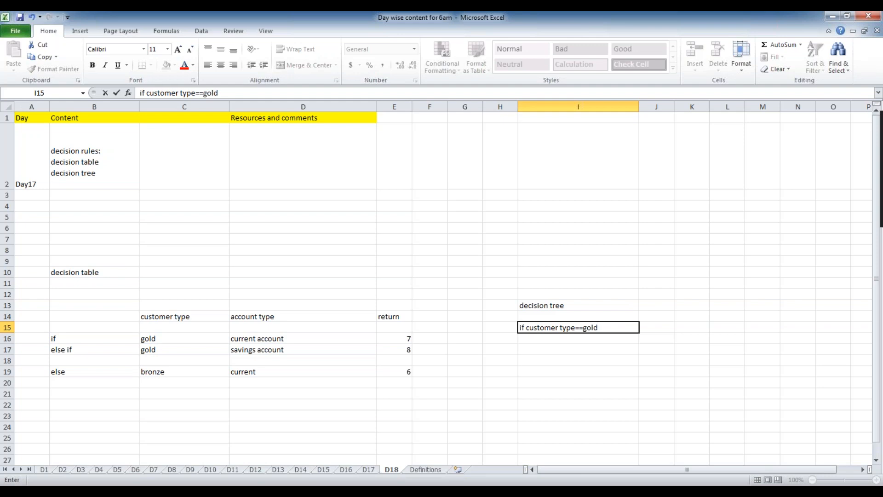
key(alt+Return)
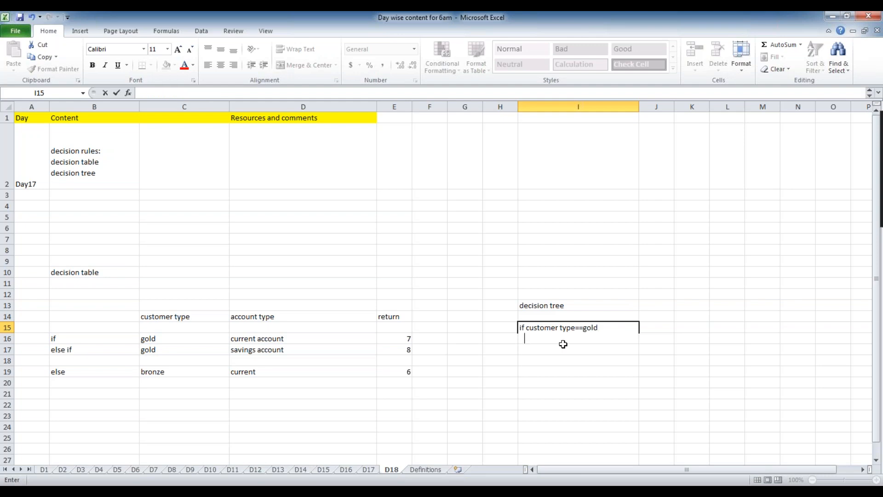
text(if(account type==curret)
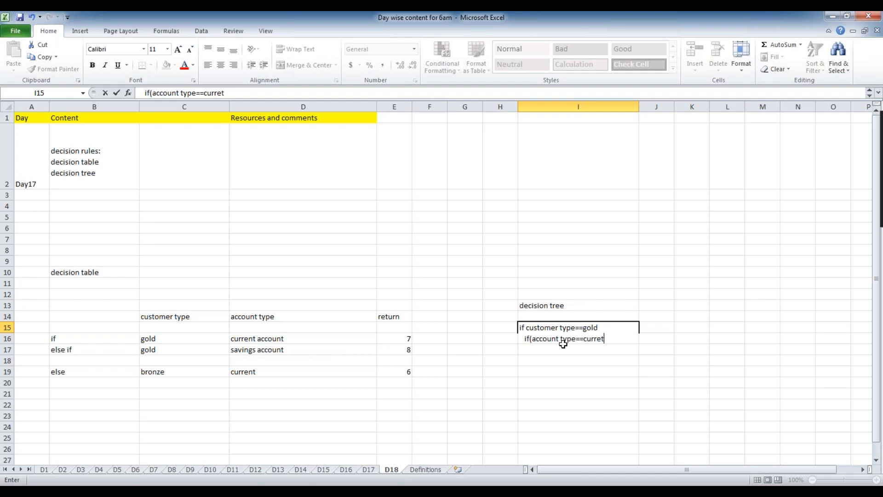
right_click(640, 334)
text(")
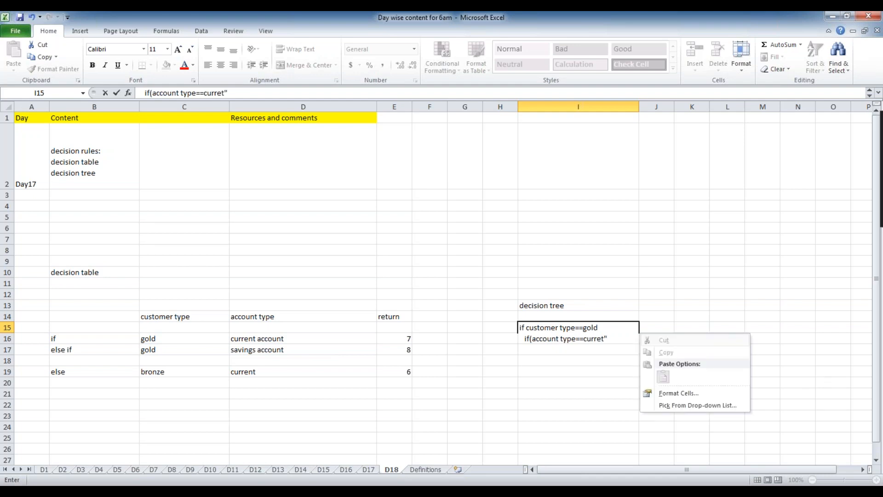
click(612, 339)
text(return 1)
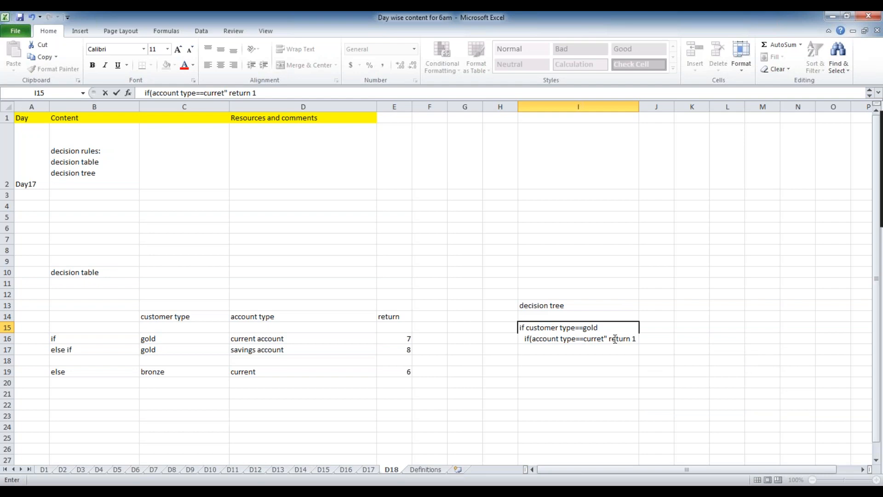
key(alt+Return)
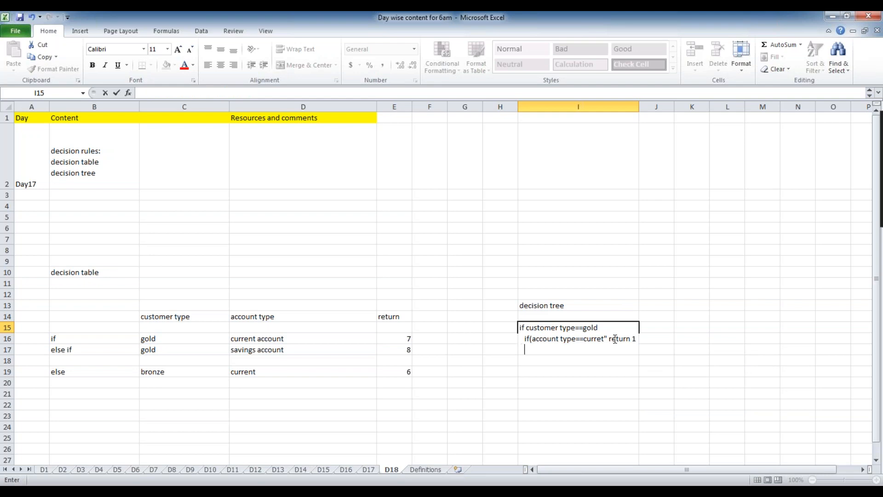
Add the indented third line "if(account ype==saving retutn 2)" to the decision tree in I15 and commit the cell.
text(if(account ype)
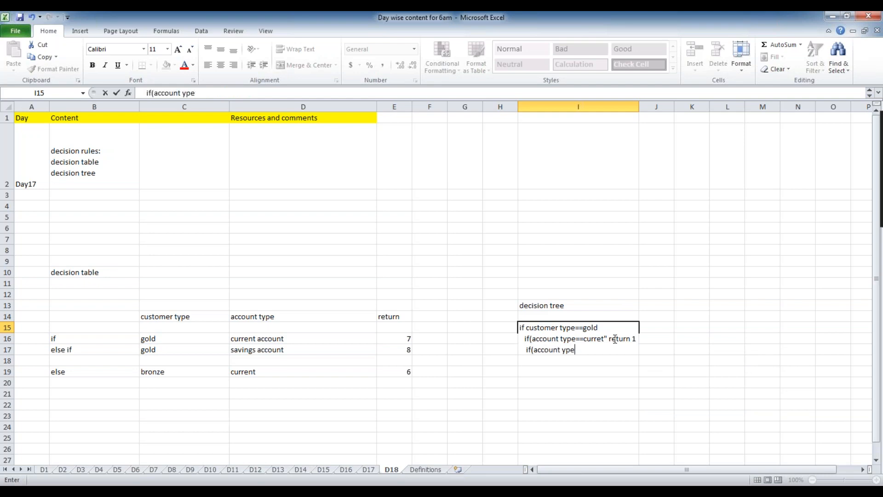
text(==saving s)
text(etu)
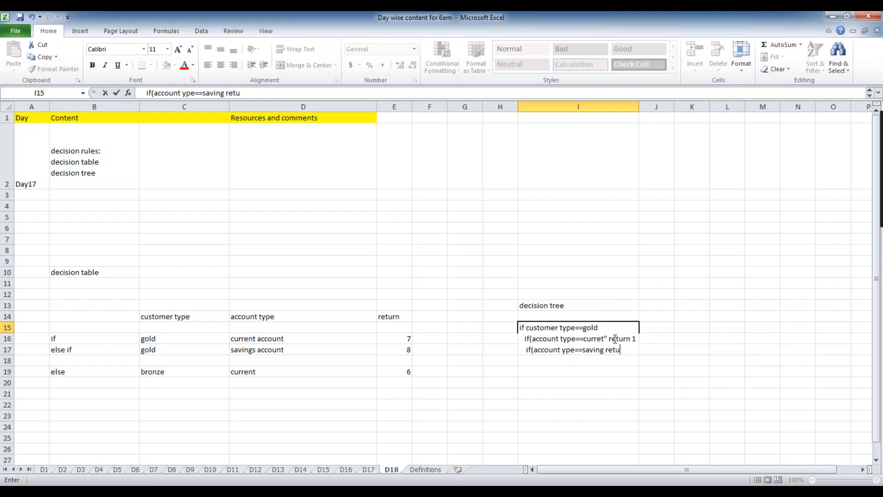
text(tn 2)
click(554, 328)
click(536, 381)
click(552, 358)
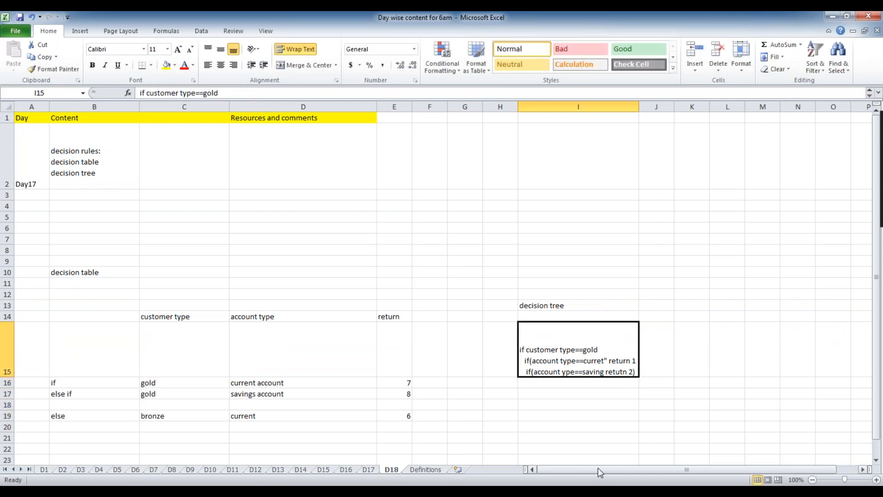
Compare the gold customer rows of the decision table with the nested conditions of the decision tree in I15.
click(570, 458)
scroll(155, 278, down, 2)
click(157, 260)
click(160, 272)
click(187, 261)
click(249, 261)
click(167, 260)
click(261, 261)
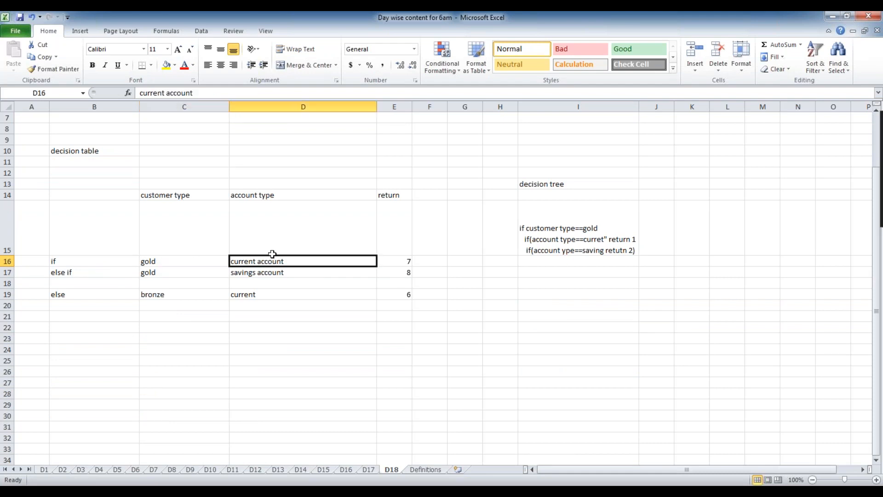
click(597, 232)
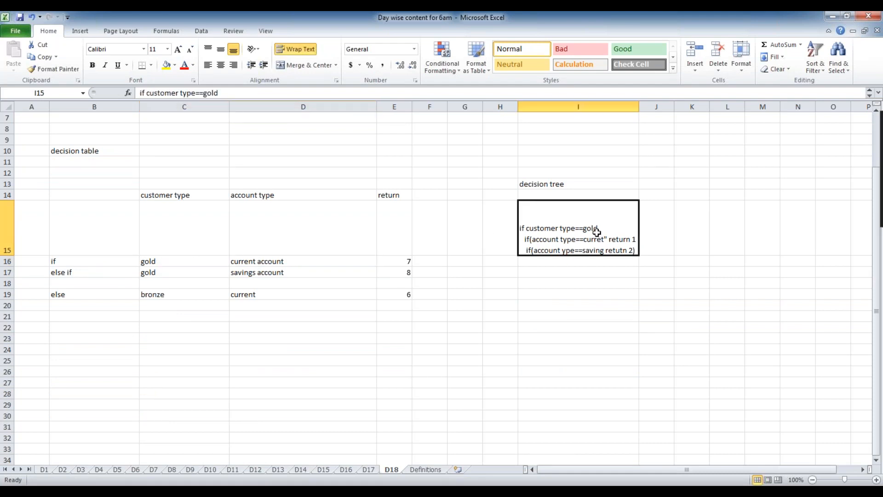
Describe the decision tree as "if else structure" in J13.
double_click(576, 184)
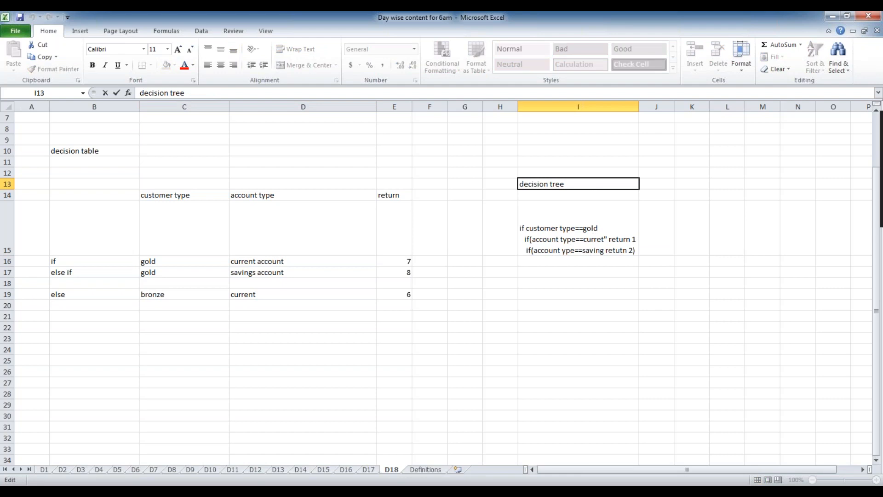
click(642, 185)
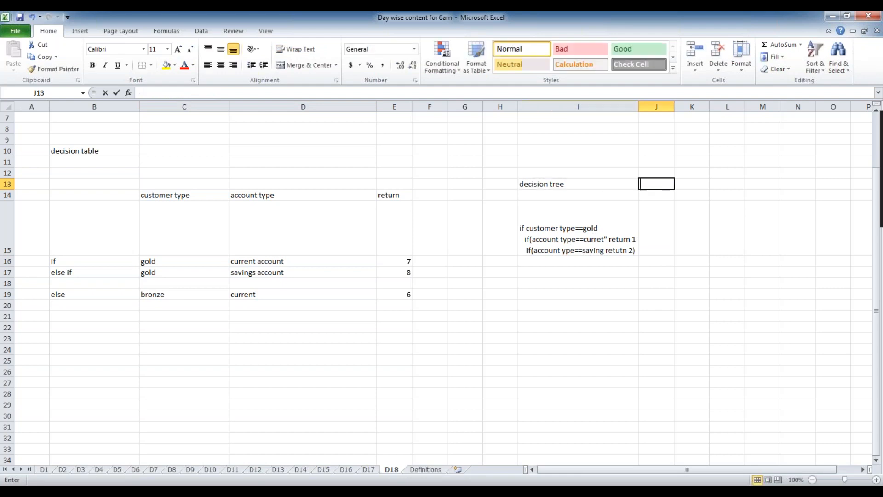
text(if else )
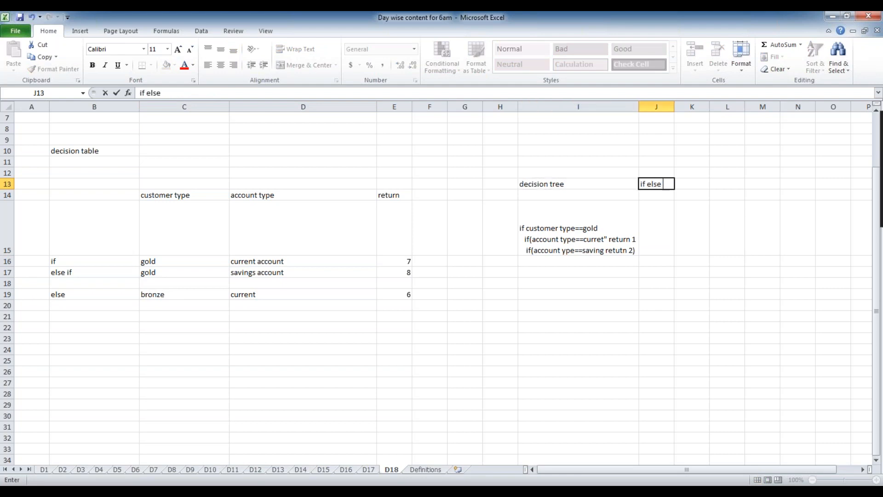
text(structure)
Describe the decision table as "tabular structure" in C10.
click(167, 154)
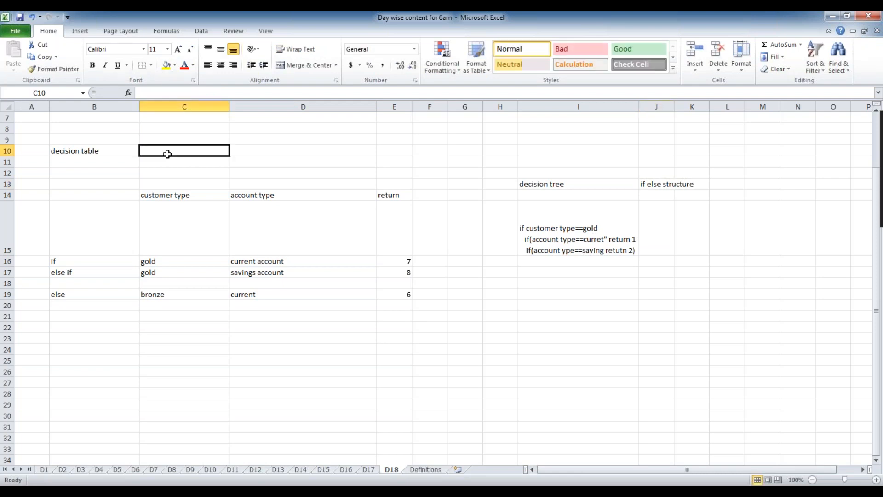
text(row)
key(BackSpace)
key(BackSpace)
key(BackSpace)
text(tb)
key(BackSpace)
text(able)
key(BackSpace)
text(ular str)
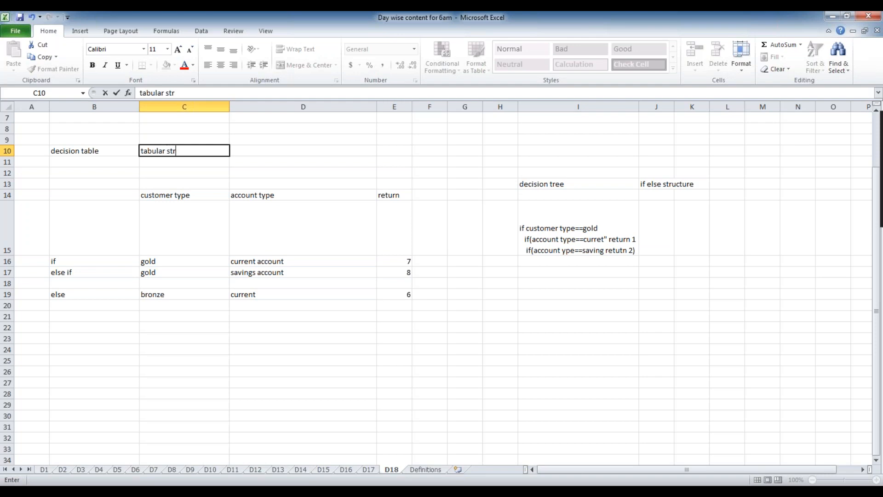
text(ucture)
click(307, 184)
Compare the structure labels in C10 and J13, and review the decision table's heading, customer type column and "if" row.
click(206, 150)
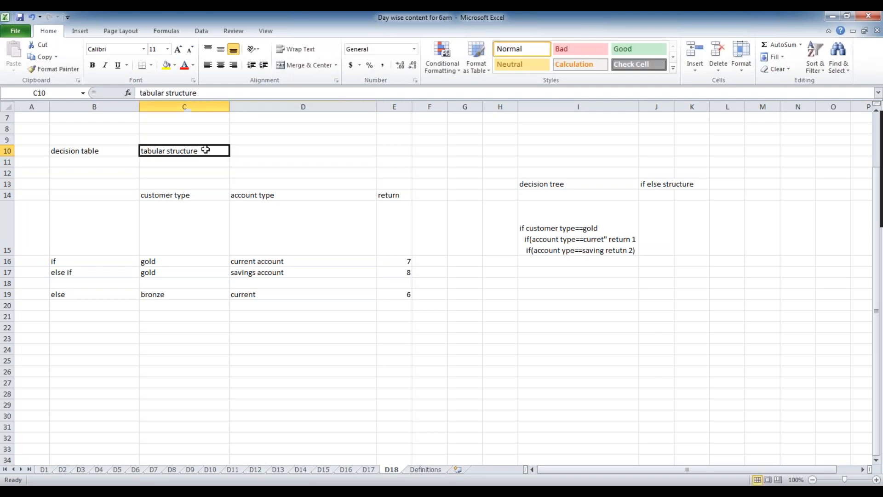
click(675, 183)
click(226, 150)
click(276, 172)
scroll(283, 176, down, 1)
scroll(284, 176, up, 3)
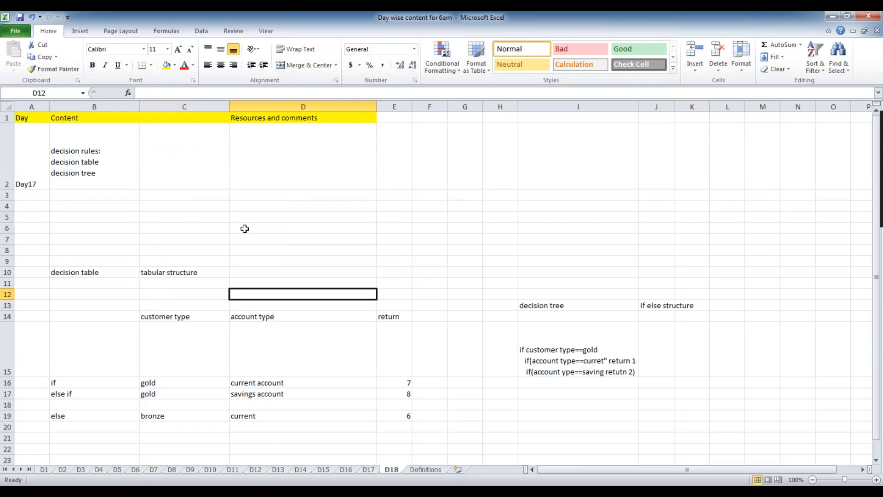
scroll(245, 228, down, 1)
click(321, 319)
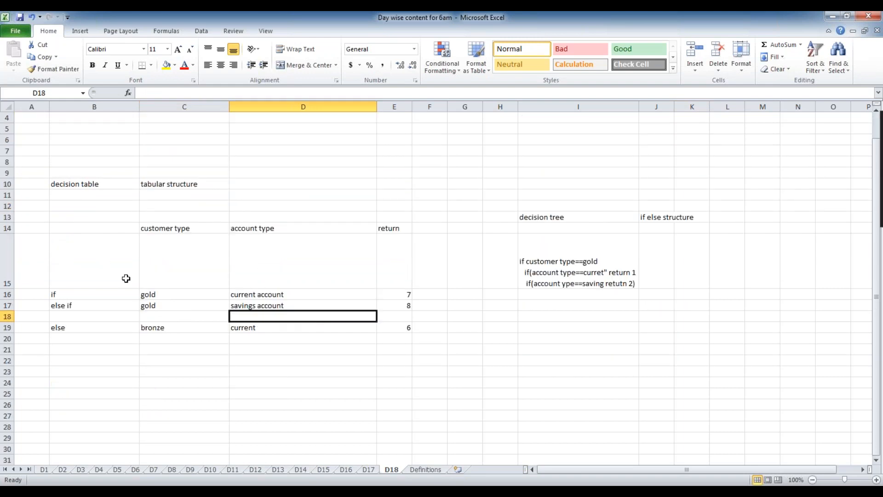
click(90, 185)
click(186, 188)
click(158, 297)
click(185, 236)
click(275, 292)
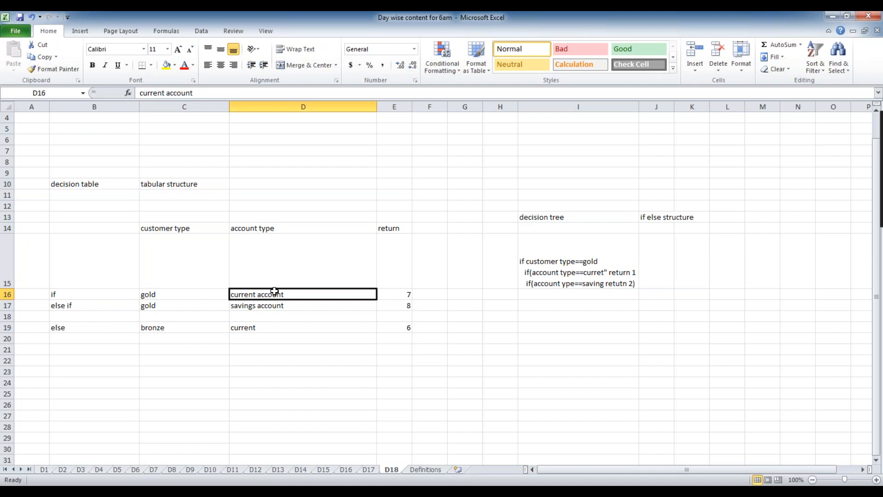
Review the account types in the decision table and compare its heading with the decision tree heading in I13.
click(281, 305)
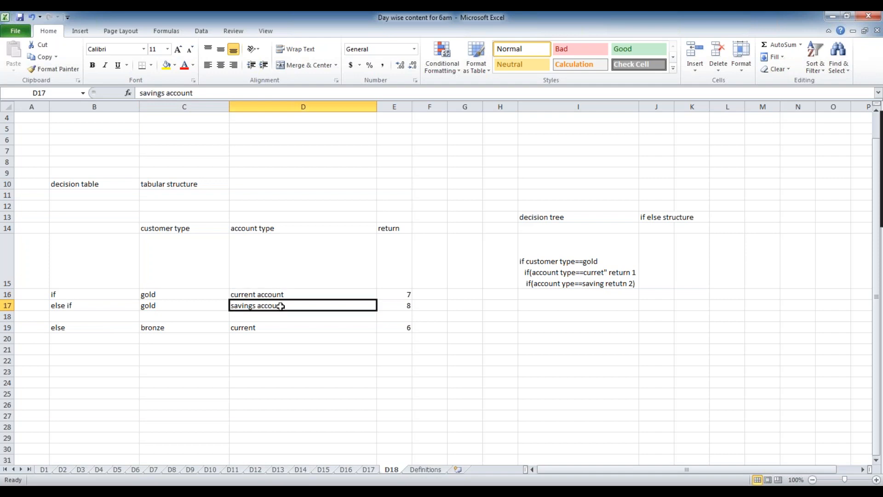
click(240, 328)
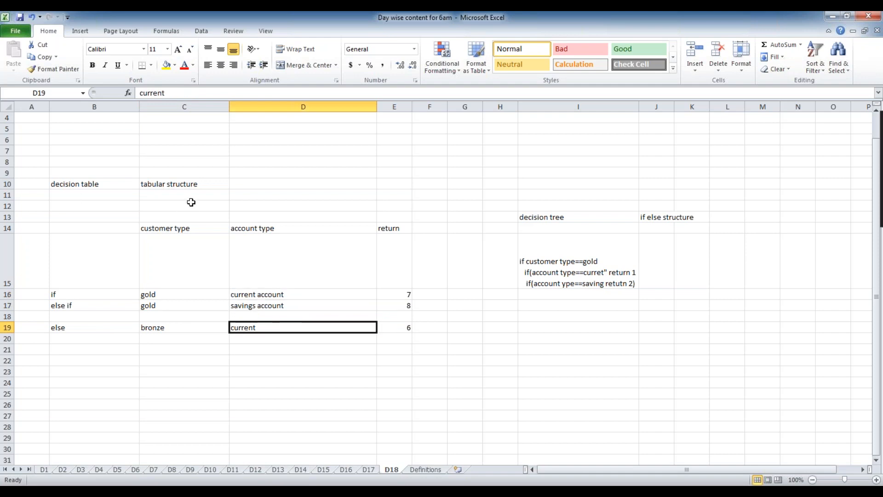
click(271, 219)
click(92, 186)
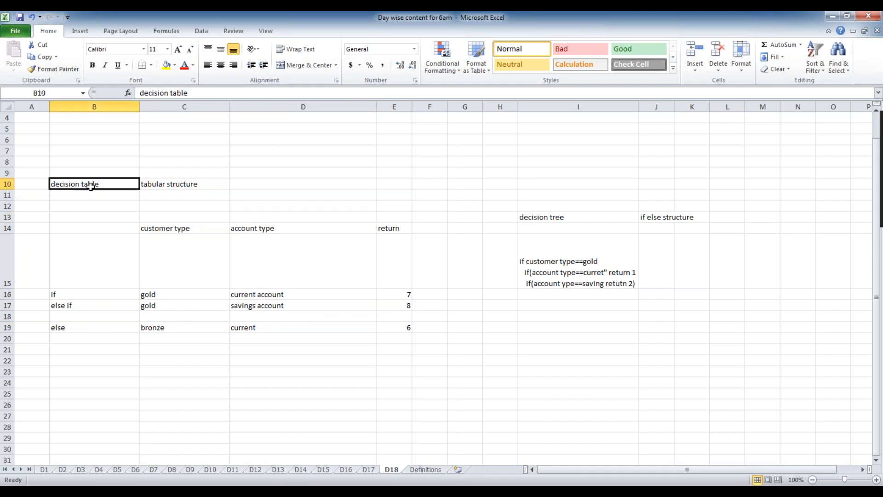
click(252, 232)
click(95, 183)
click(566, 216)
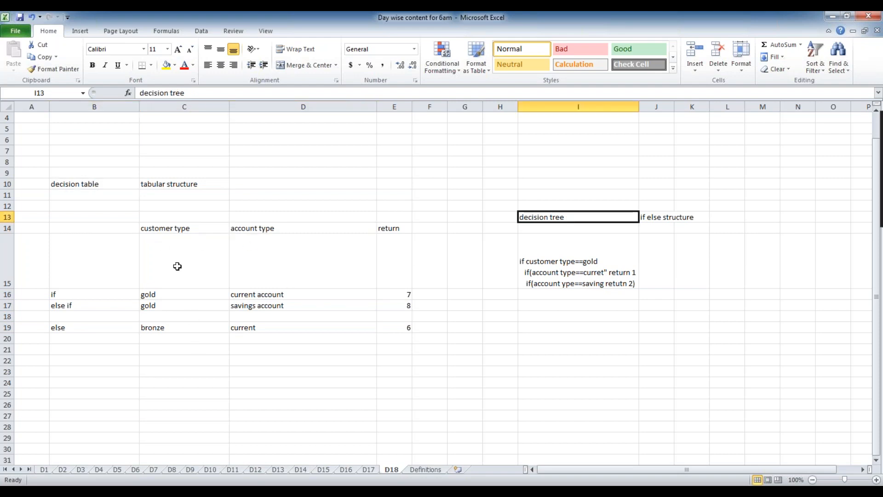
Examine the decision table's customer type, account type and return headings together with its current account row.
click(184, 230)
click(259, 260)
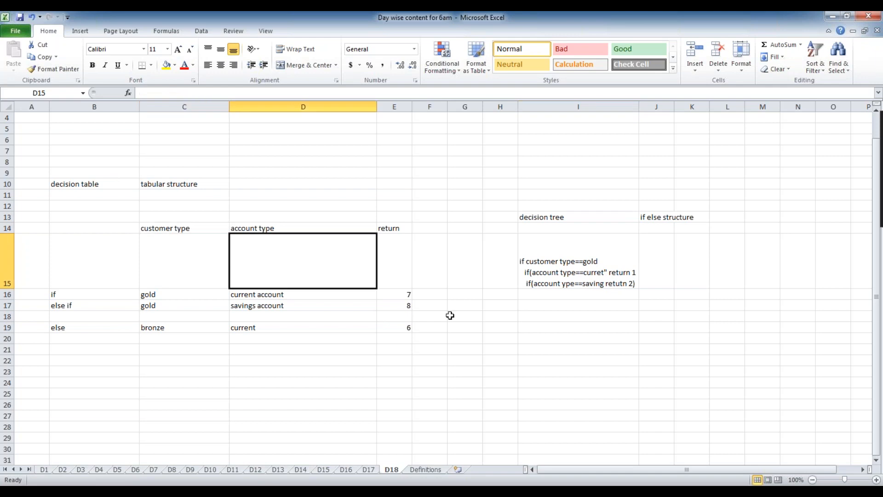
click(101, 185)
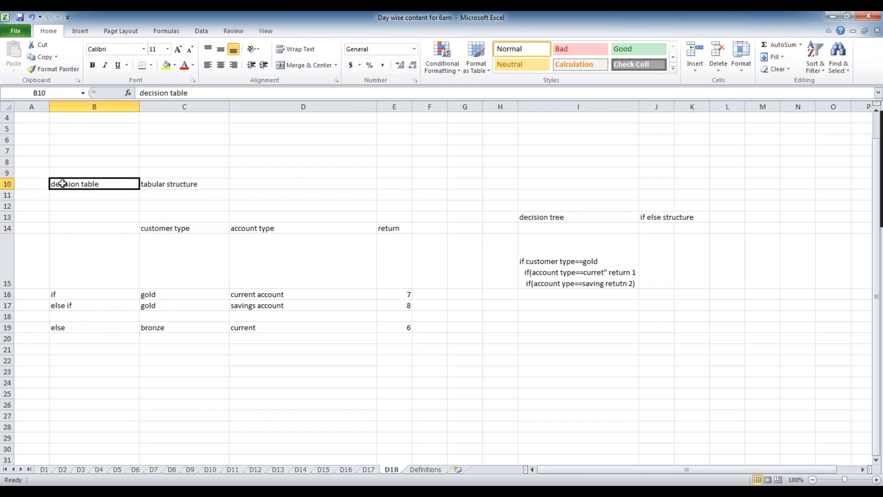
click(185, 231)
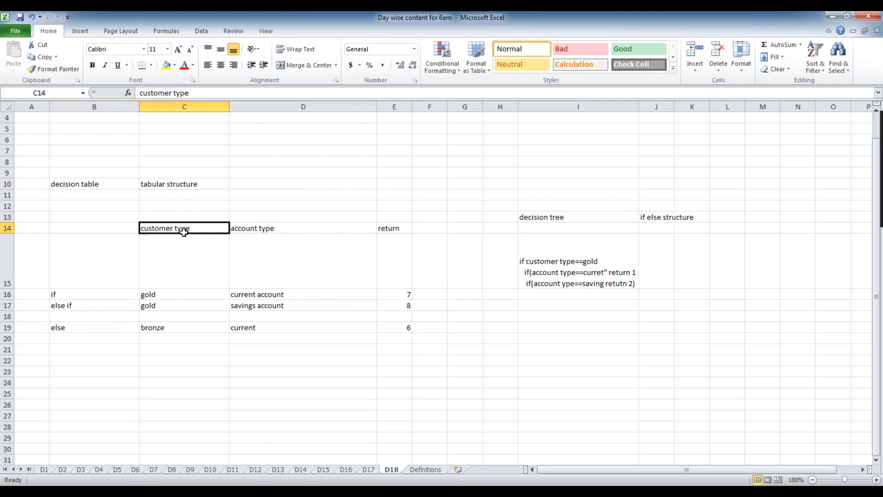
click(394, 227)
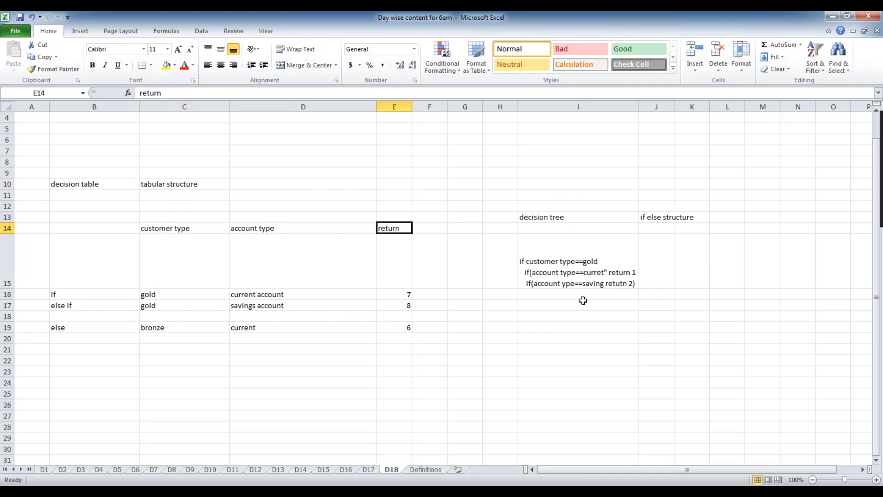
click(328, 293)
click(79, 185)
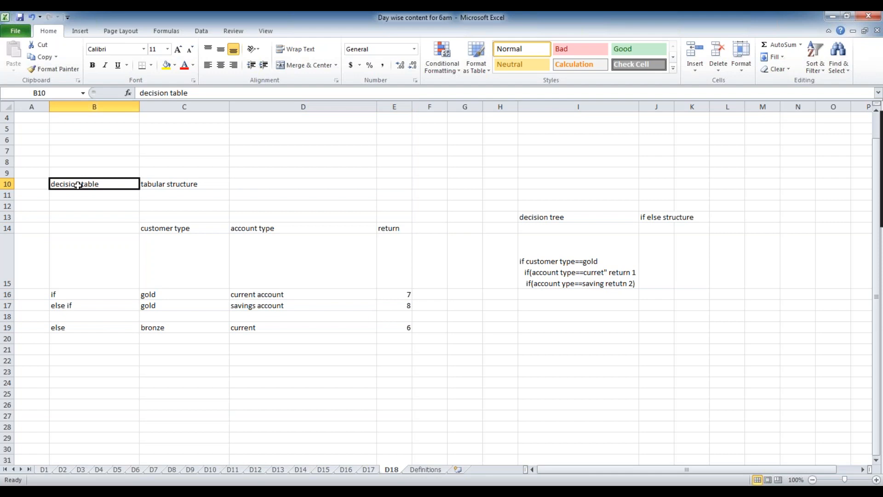
click(257, 230)
click(279, 294)
click(406, 293)
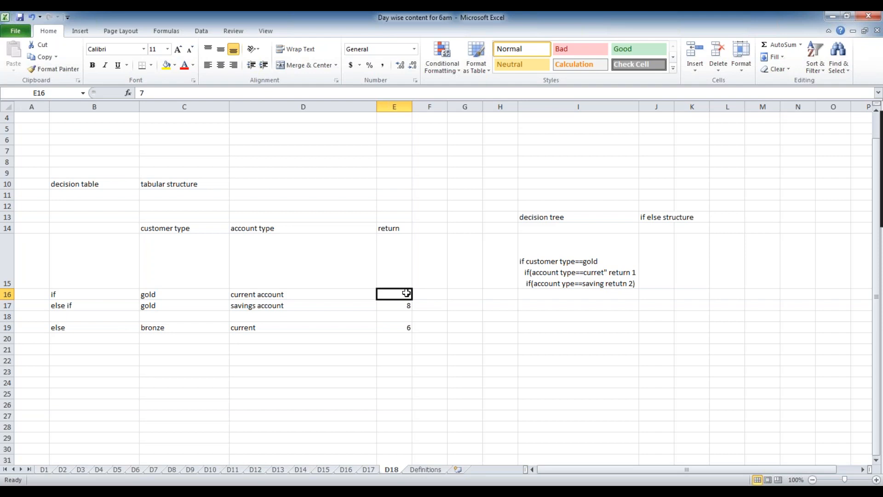
Examine the return values of all decision table rows and the account types of the two gold customer rows.
click(461, 243)
click(461, 303)
click(403, 294)
click(402, 308)
click(403, 326)
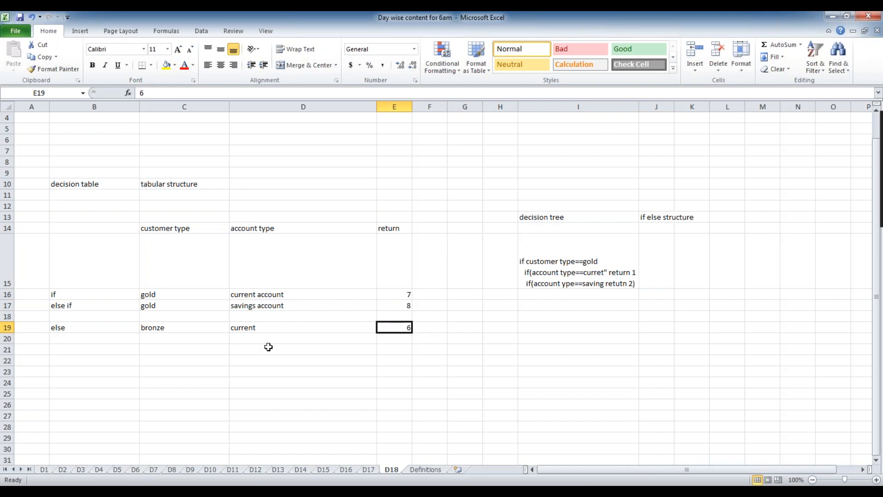
click(186, 293)
click(279, 293)
click(179, 303)
click(292, 304)
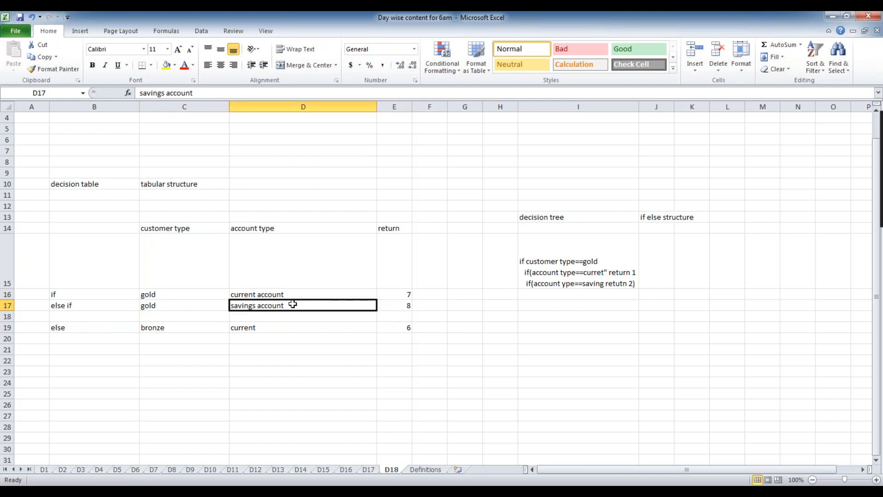
click(173, 275)
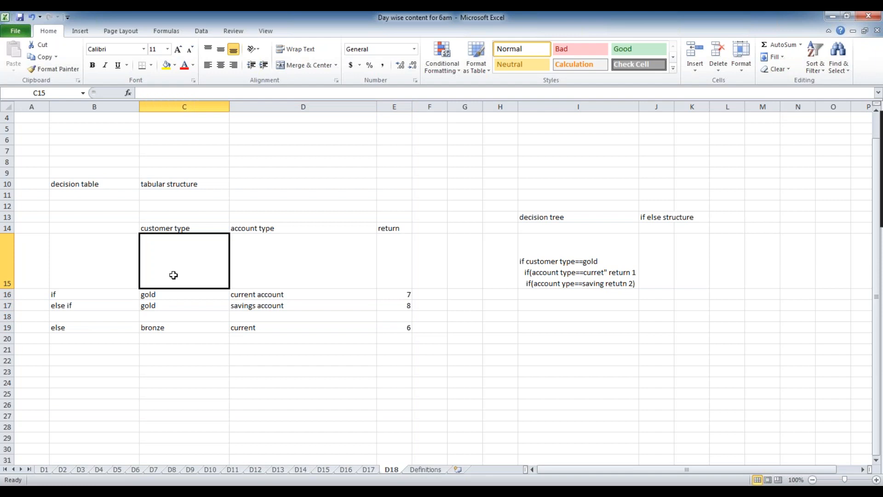
Enter the term "delagation" in B5, above the decision table.
scroll(173, 276, up, 1)
click(269, 262)
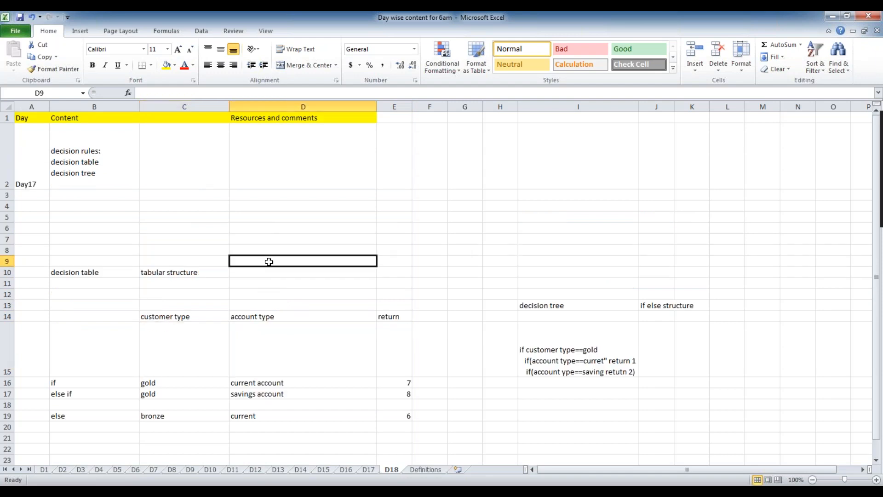
double_click(87, 218)
text(delation)
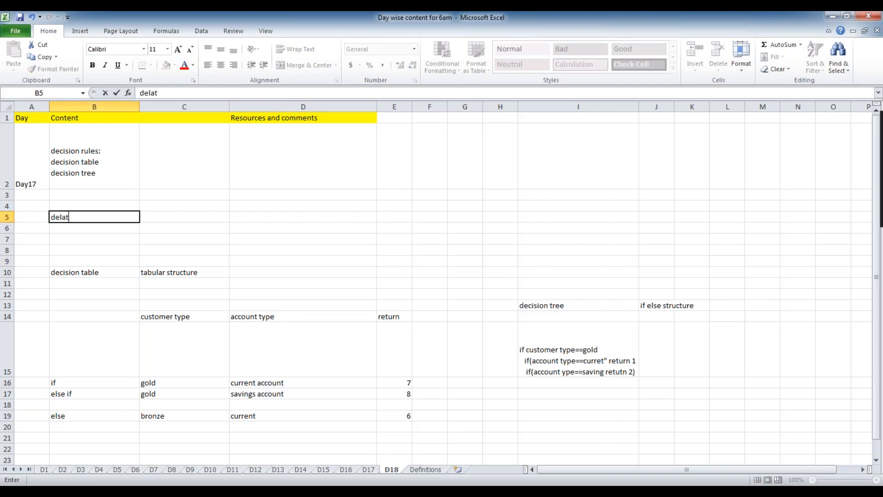
key(BackSpace)
key(BackSpace)
key(BackSpace)
key(BackSpace)
text(gation)
key(Tab)
Define the term in C5 as "is a concept of giving access to business users to edit the value in productin system.".
text(is a concpt)
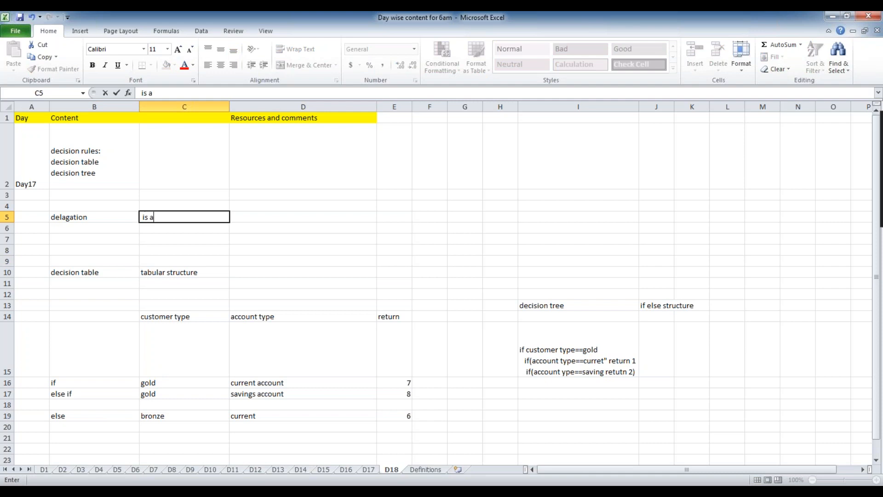
key(BackSpace)
key(BackSpace)
text(ept of )
text(pro)
key(BackSpace)
key(BackSpace)
key(BackSpace)
text(giving access to business u)
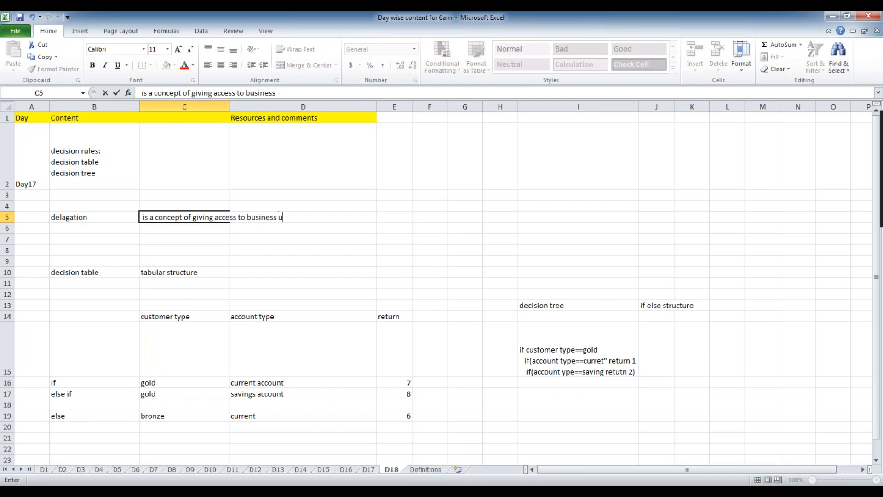
text(sers to )
text(edit the v)
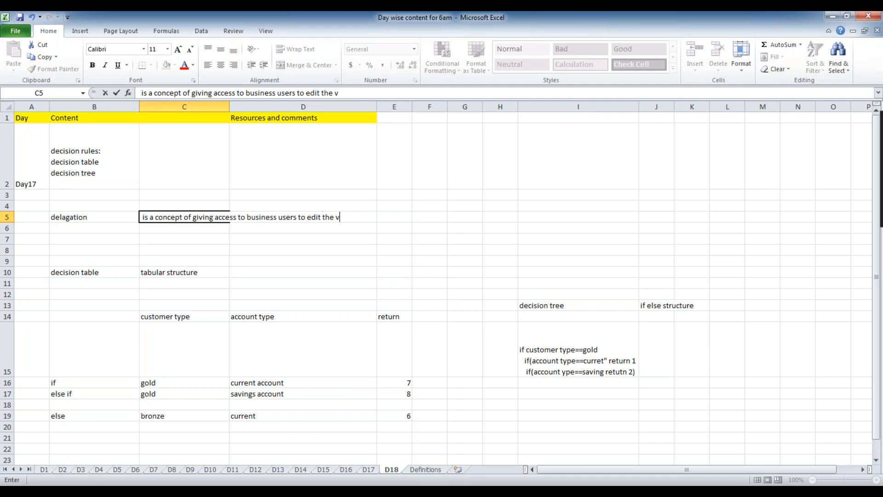
text(alue in proudct)
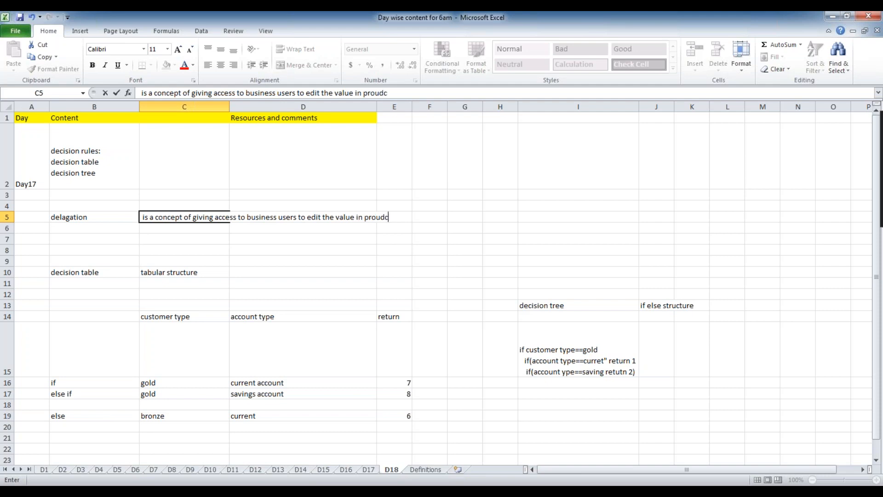
key(BackSpace)
key(BackSpace)
key(BackSpace)
key(BackSpace)
text(ductin)
text(tem.)
click(158, 264)
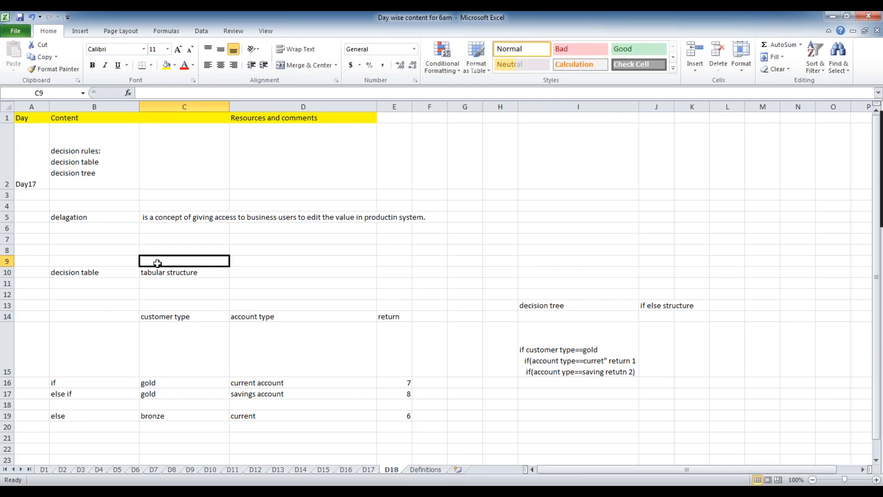
click(320, 260)
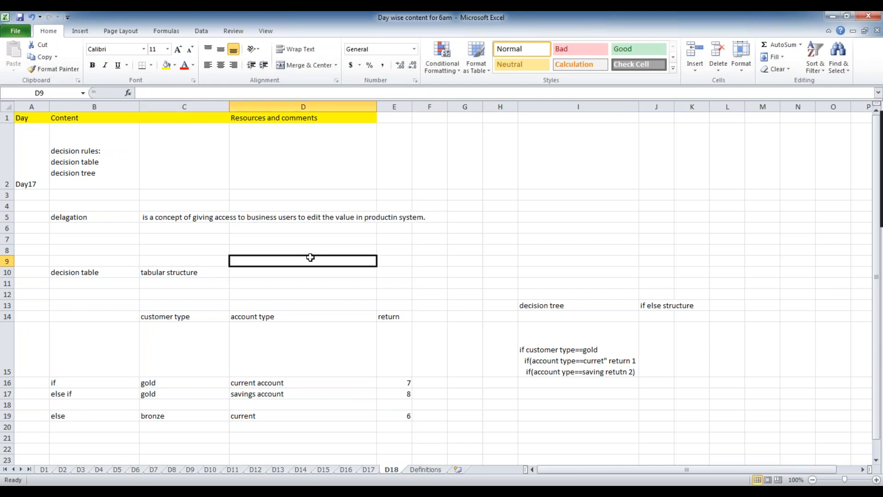
click(107, 272)
click(144, 272)
click(260, 257)
click(422, 238)
scroll(422, 237, down, 1)
scroll(422, 237, up, 1)
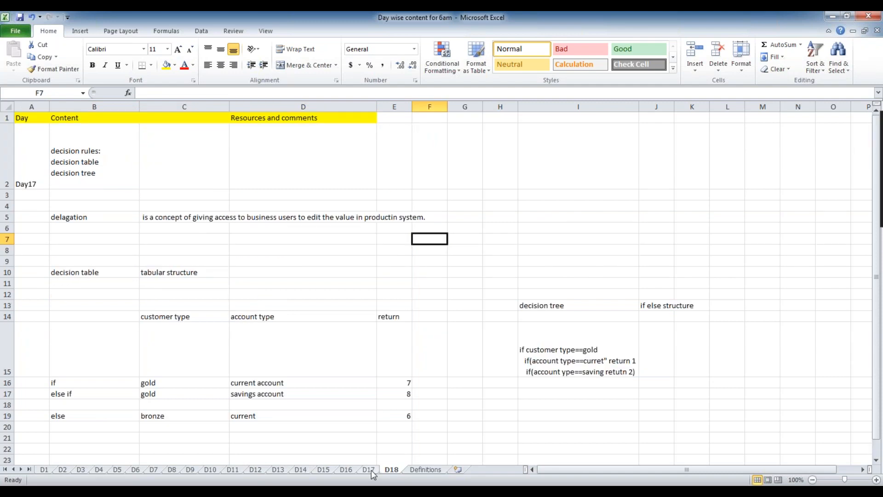
Switch to Chrome, load the saved localhost:8081/prweb/PRServlet address, and return to the Excel workbook.
click(134, 487)
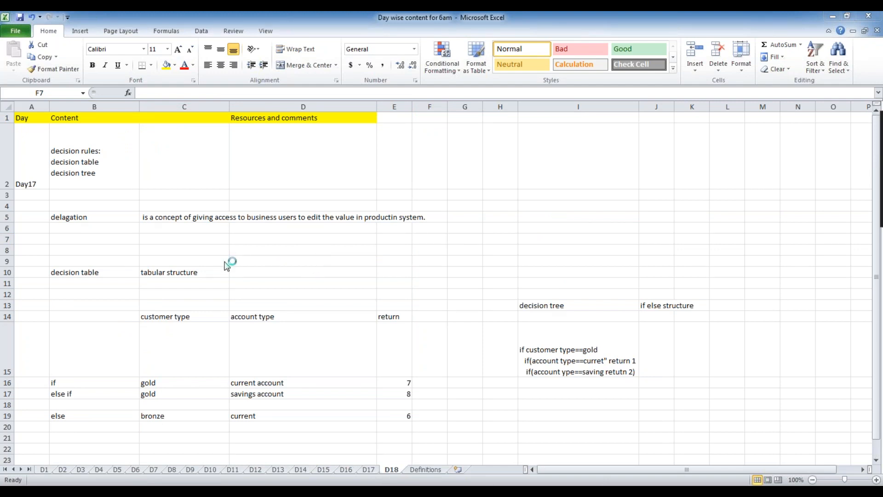
click(322, 259)
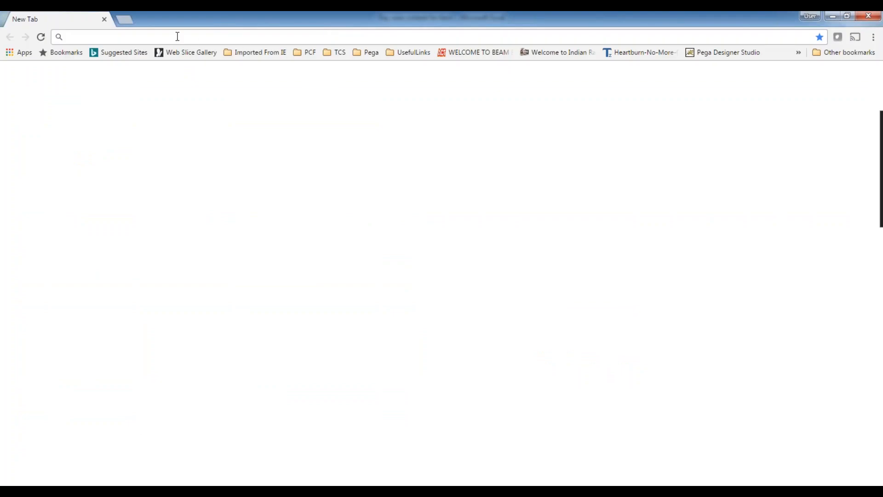
text(lo)
key(Return)
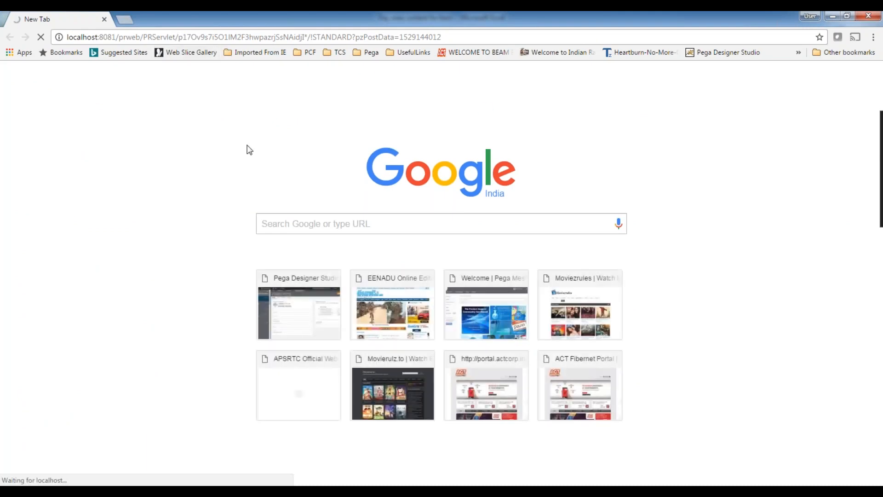
click(833, 16)
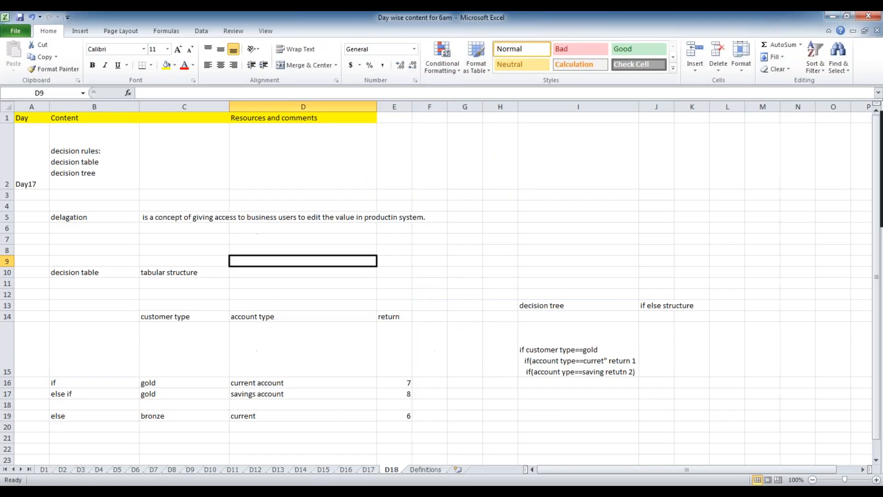
Compare the decision tree's heading and conditions in I15 with the decision table's heading, customer type and account type columns.
click(568, 342)
scroll(347, 288, down, 1)
scroll(341, 288, up, 1)
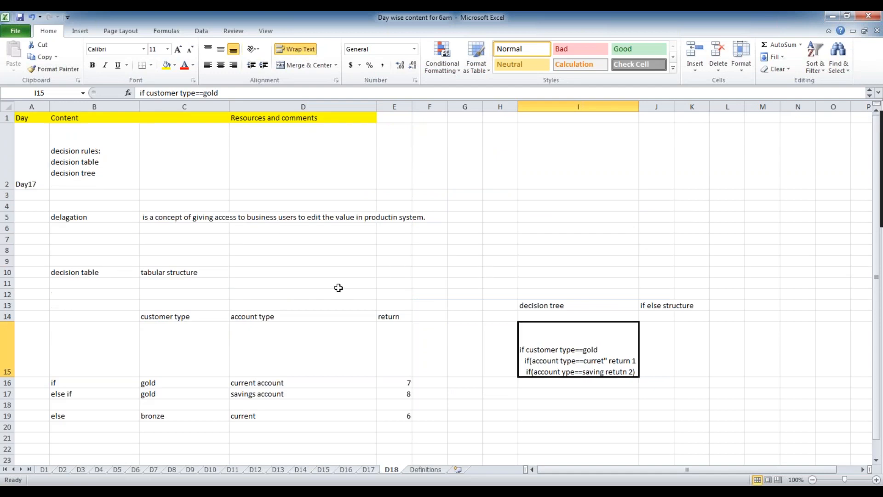
click(157, 302)
click(290, 317)
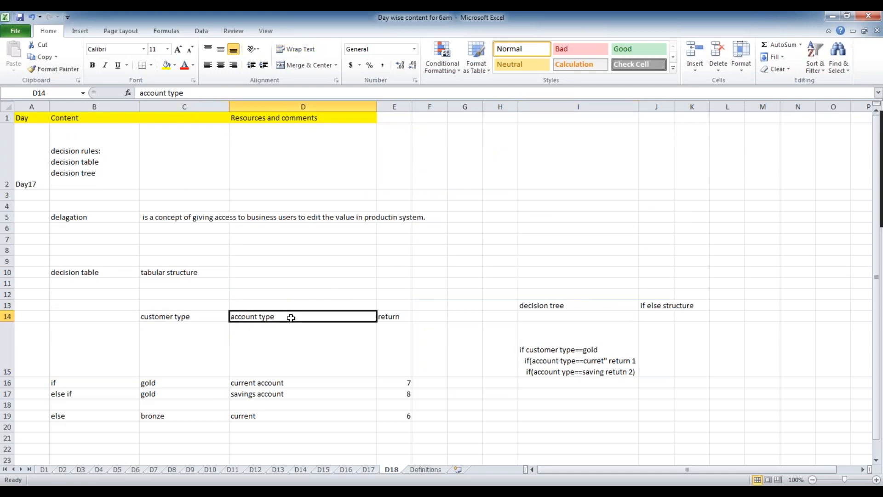
click(201, 317)
click(604, 382)
click(184, 307)
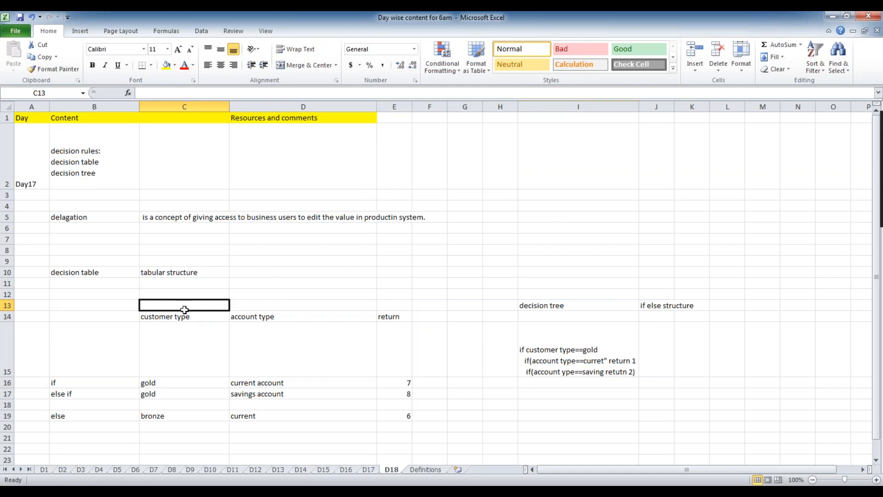
scroll(176, 267, down, 1)
click(112, 188)
click(538, 206)
click(540, 214)
click(105, 184)
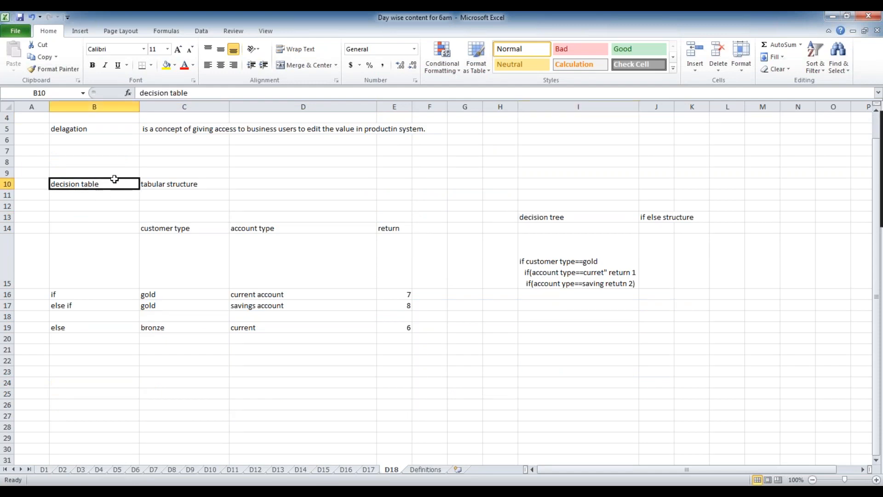
click(106, 197)
click(105, 185)
click(104, 197)
click(102, 186)
click(105, 202)
click(105, 188)
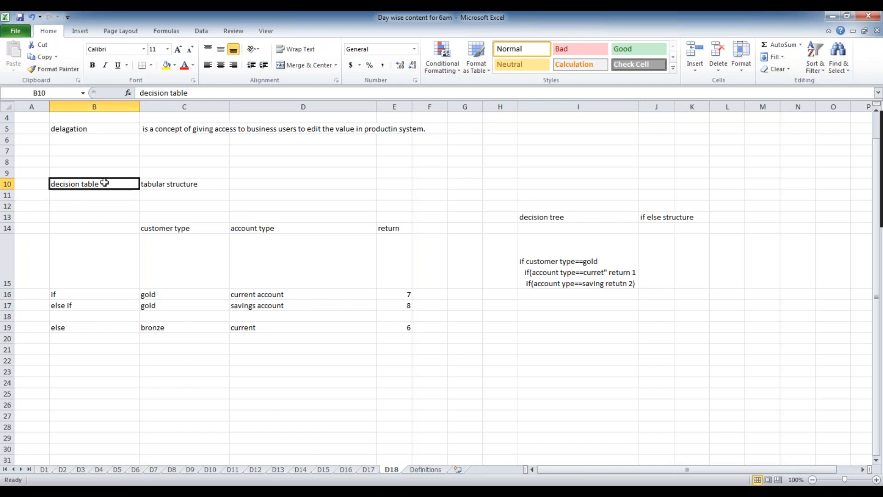
Widen column J beside the decision tree so that the "if else structure" label fits inside its cell.
click(572, 220)
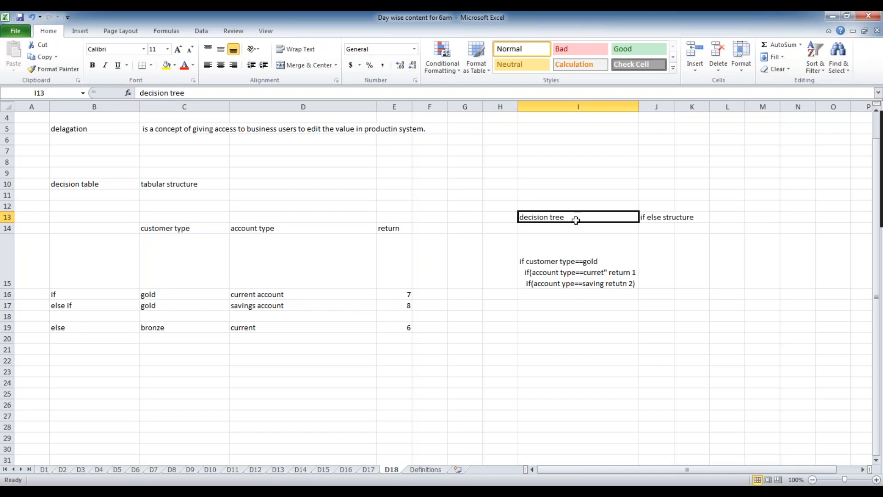
click(613, 237)
click(597, 219)
click(670, 261)
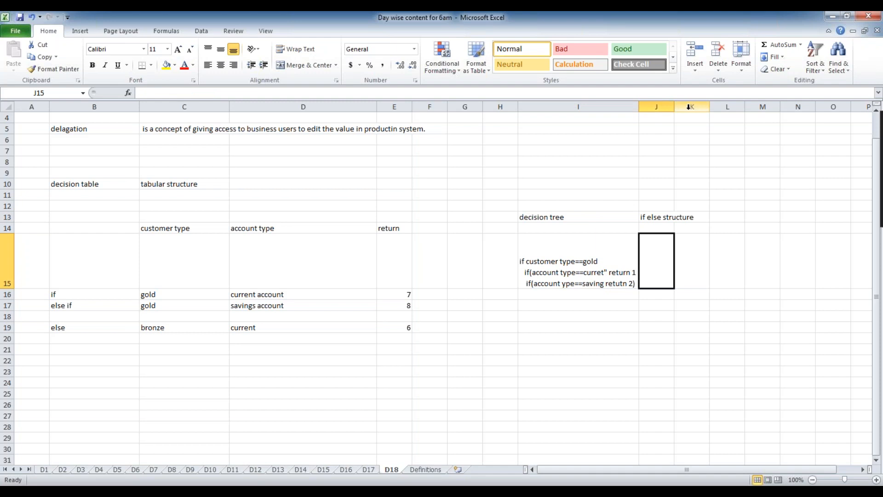
drag(675, 107, 738, 107)
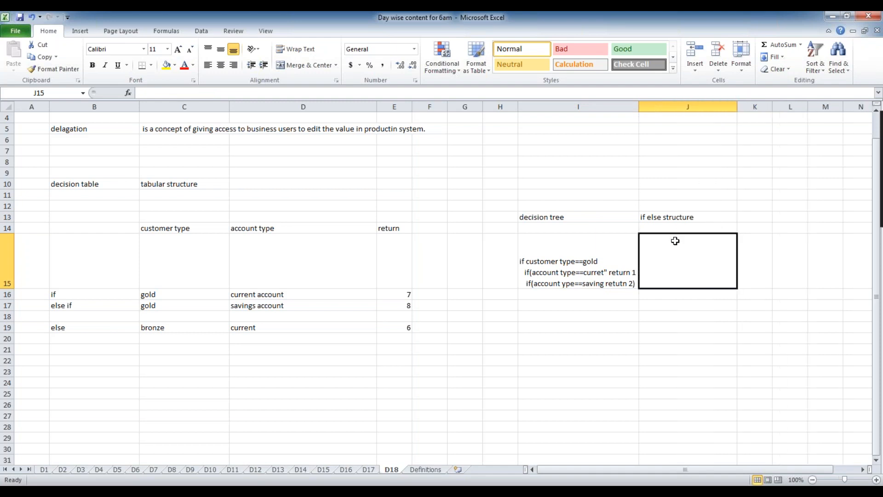
click(663, 217)
click(572, 217)
click(666, 250)
click(100, 185)
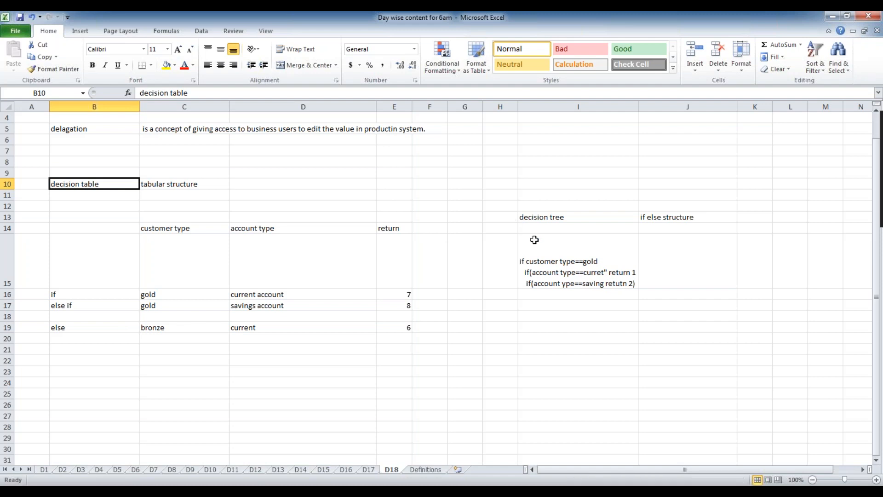
click(535, 260)
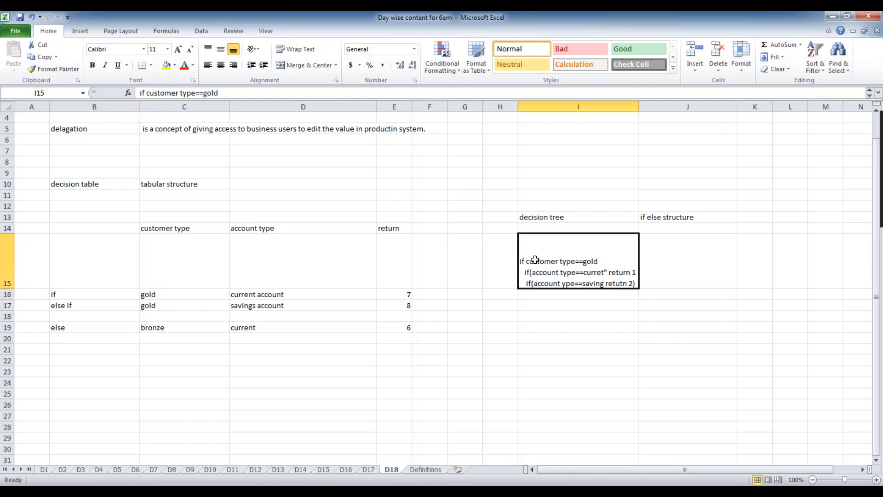
double_click(526, 261)
text(.)
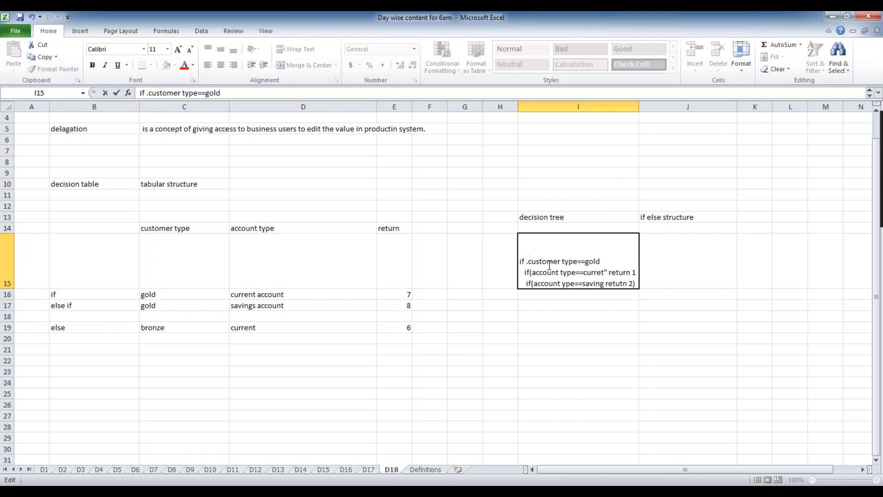
key(BackSpace)
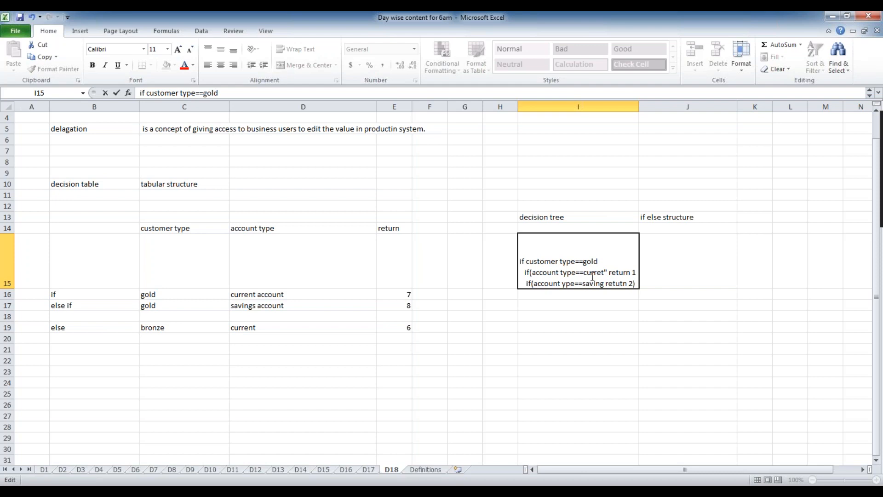
scroll(690, 345, up, 1)
click(714, 383)
Review the decision tree conditions in I15 and the decision table's customer type, account type and return columns for the gold current account row.
scroll(712, 366, down, 2)
scroll(711, 366, down, 1)
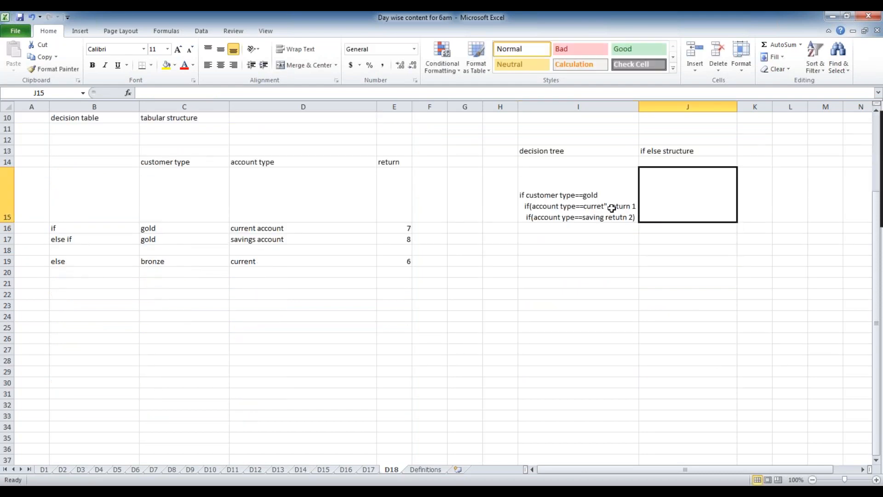
click(612, 207)
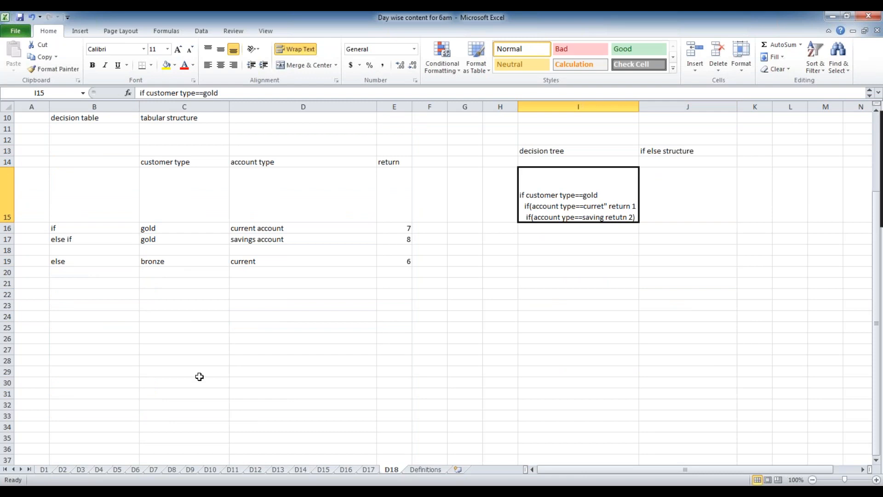
mouse_move(417, 491)
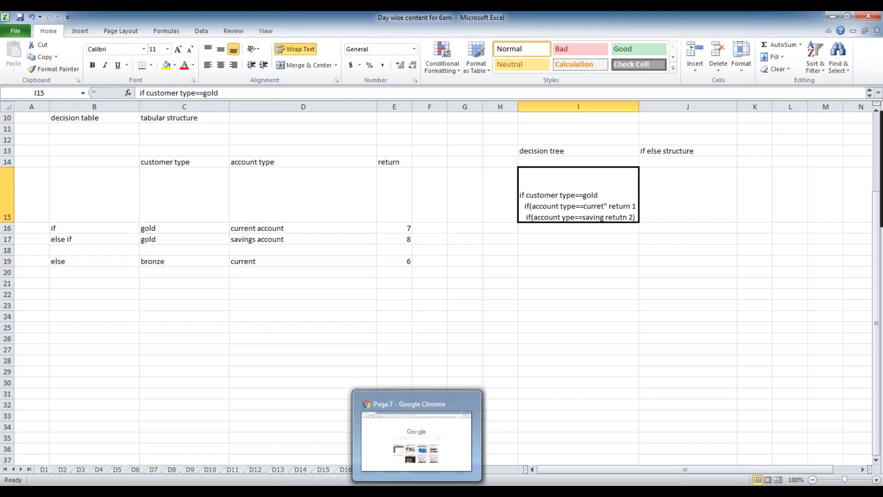
scroll(292, 302, up, 2)
click(67, 183)
click(86, 206)
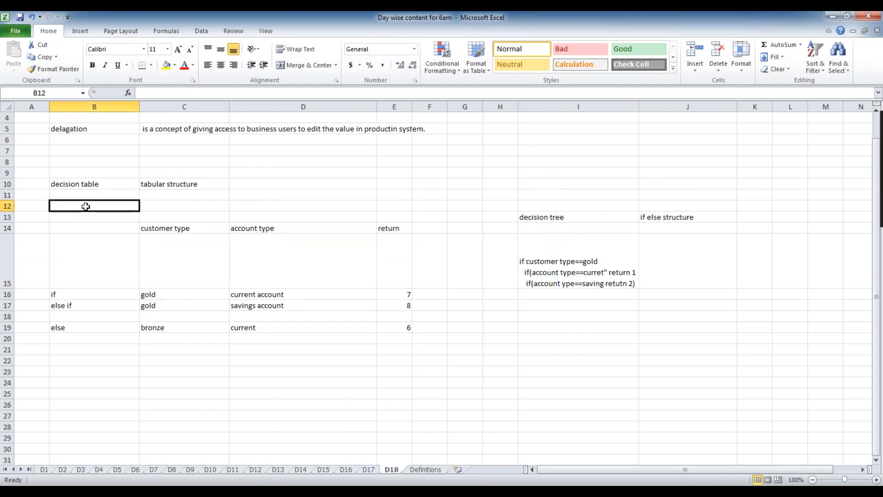
click(87, 184)
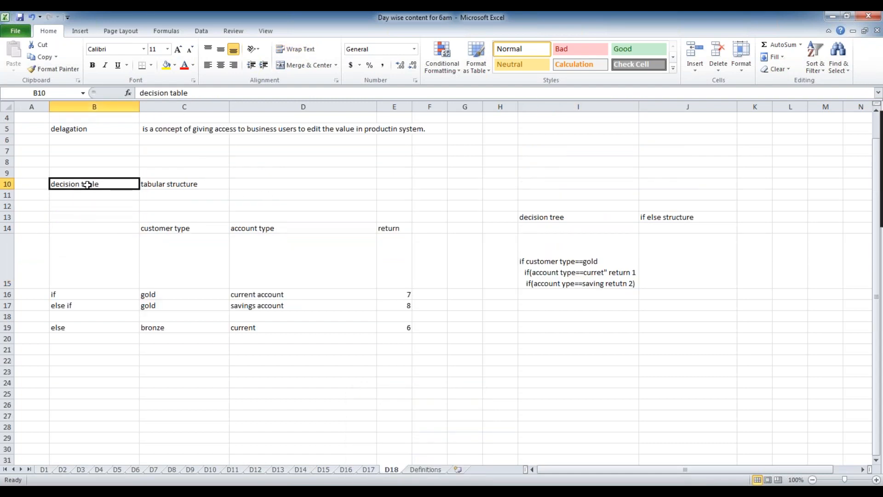
click(279, 275)
click(388, 264)
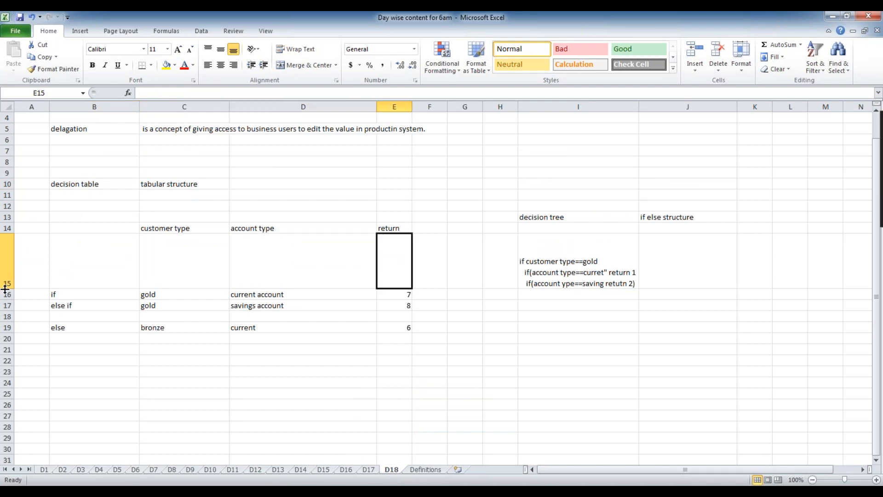
click(283, 257)
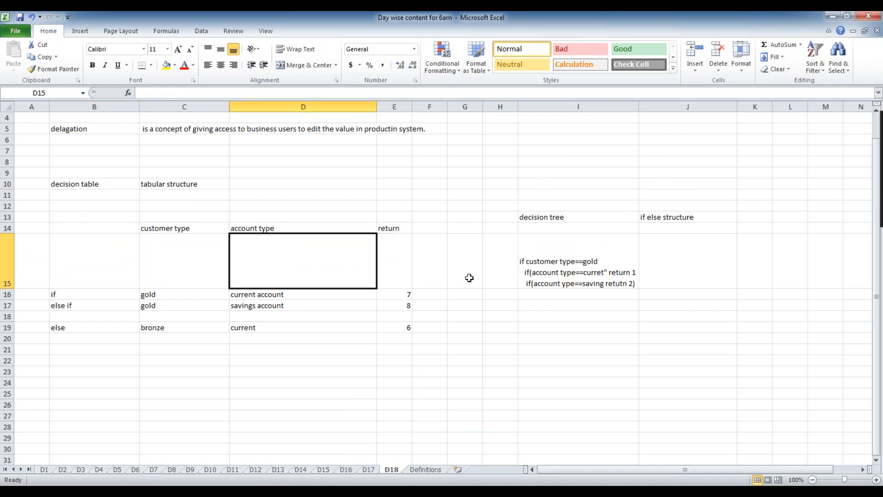
click(262, 227)
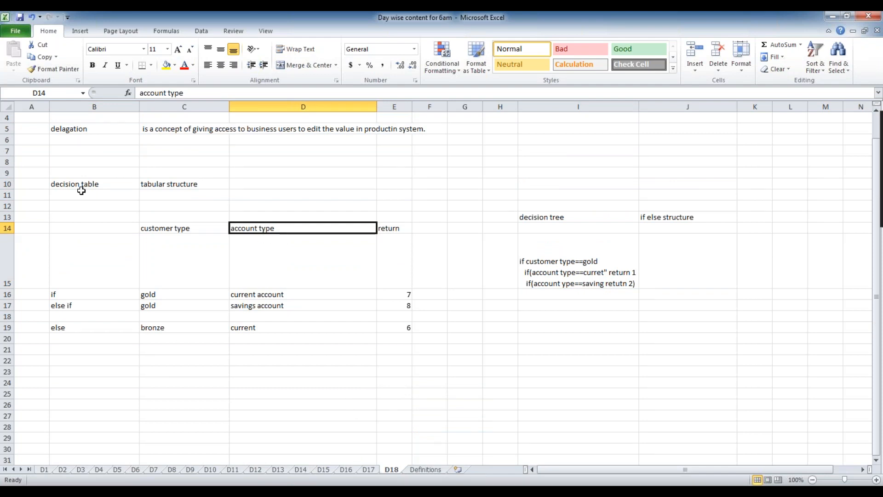
click(256, 294)
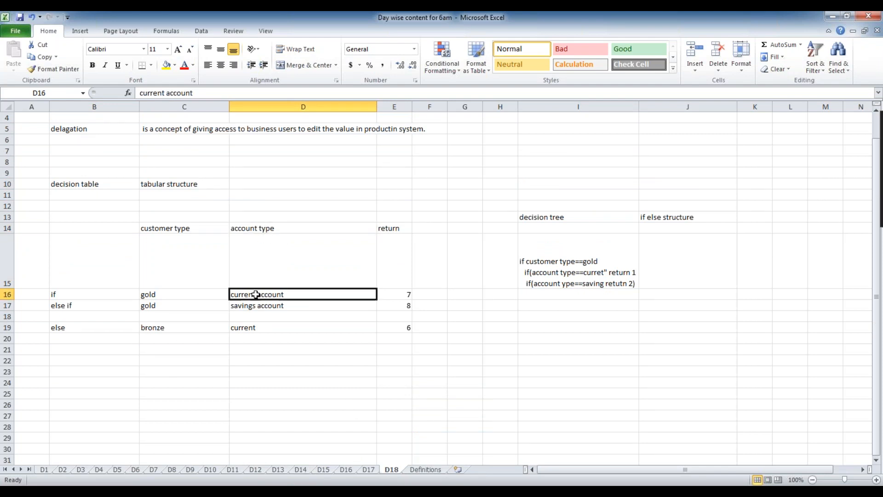
click(411, 295)
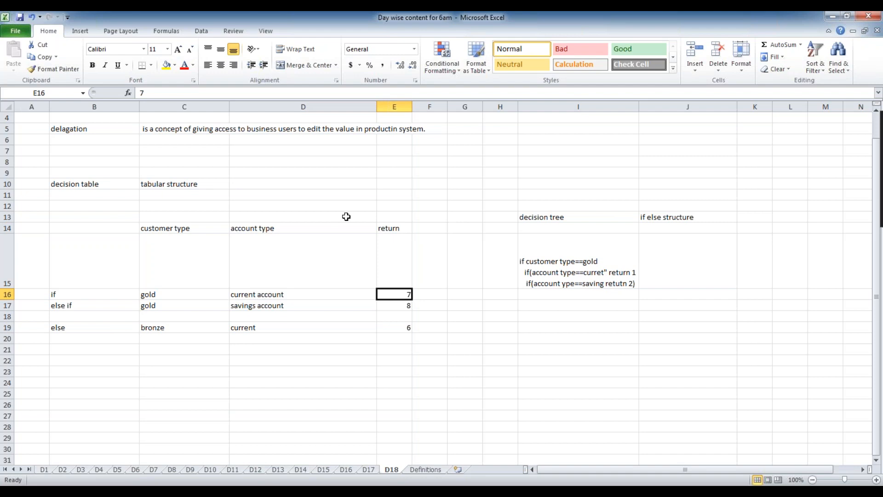
click(94, 184)
click(263, 229)
click(300, 297)
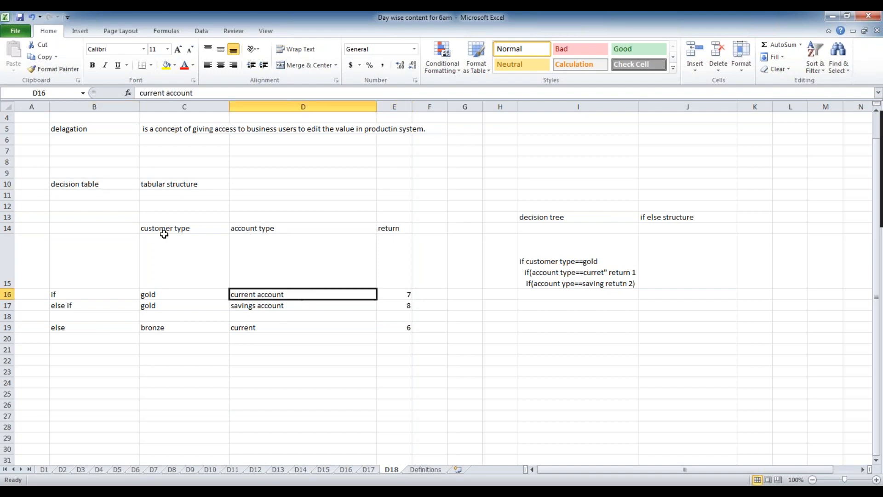
click(165, 294)
click(398, 242)
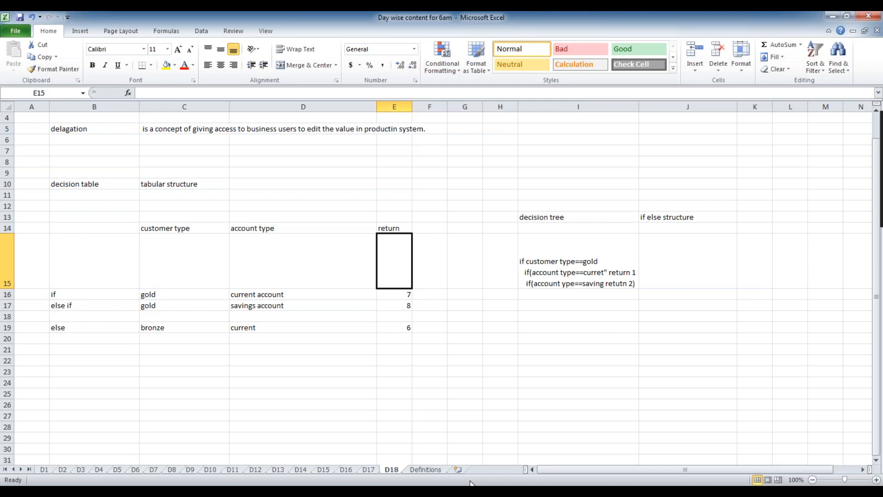
Switch to Chrome and close the extra new-tab window to get to the Pega 7 login page.
click(138, 491)
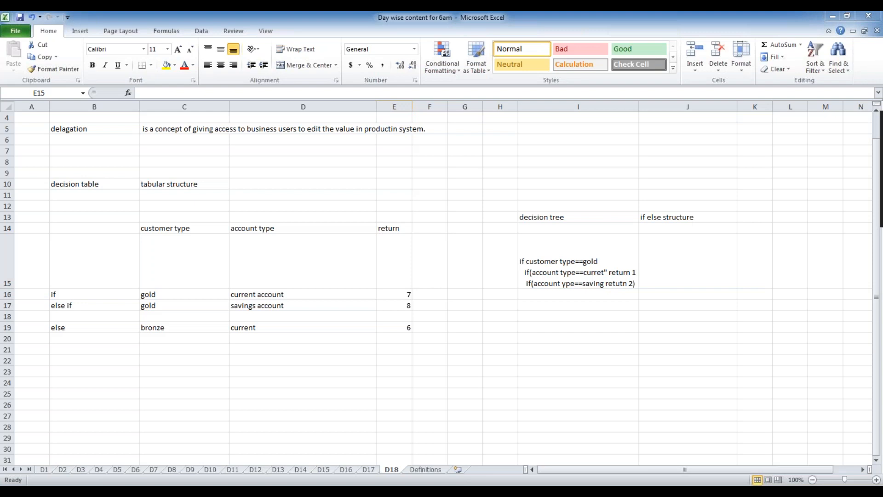
click(433, 68)
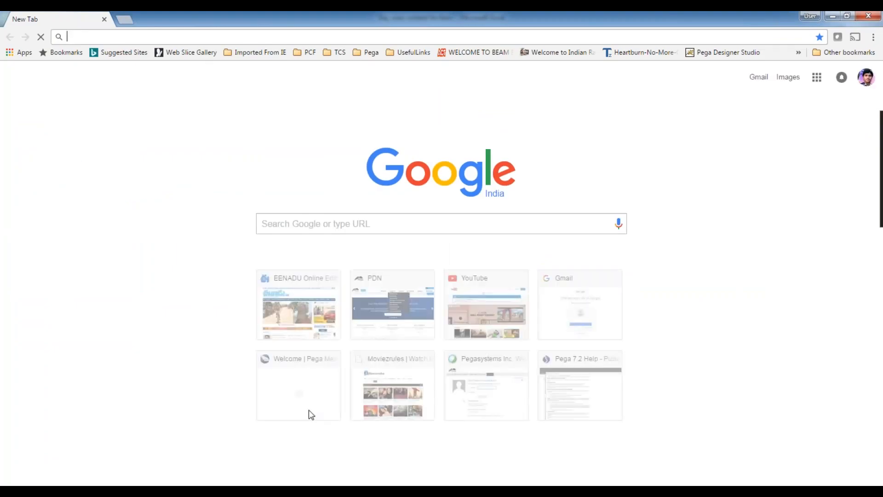
click(869, 16)
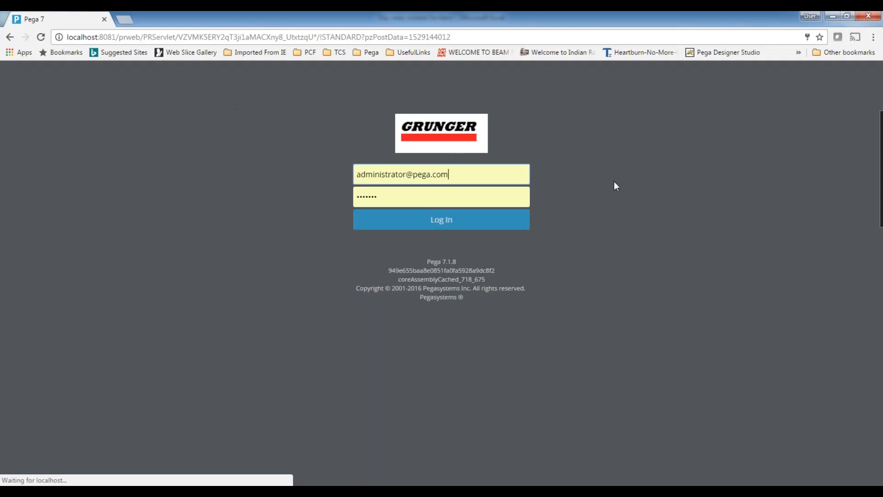
Replace the prefilled operator ID with the admin operator ID, enter the account password and log in to Pega Designer Studio.
click(467, 172)
key(ctrl+a)
key(BackSpace)
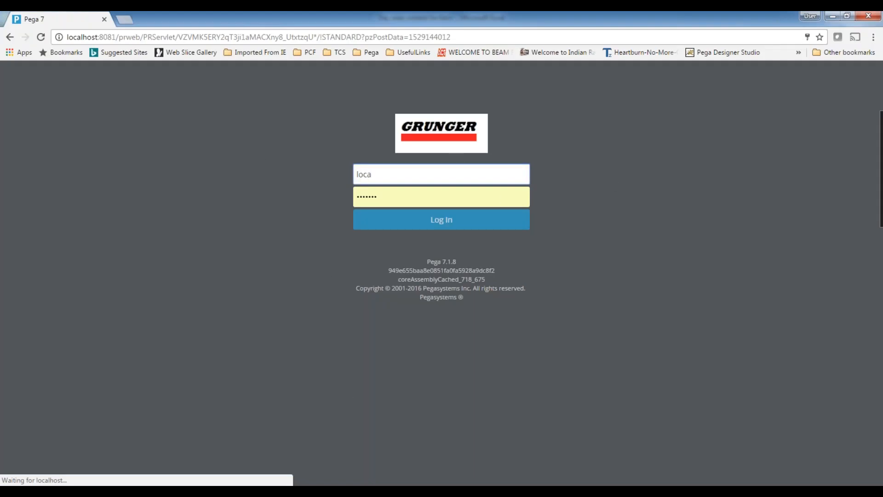
text(admin@)
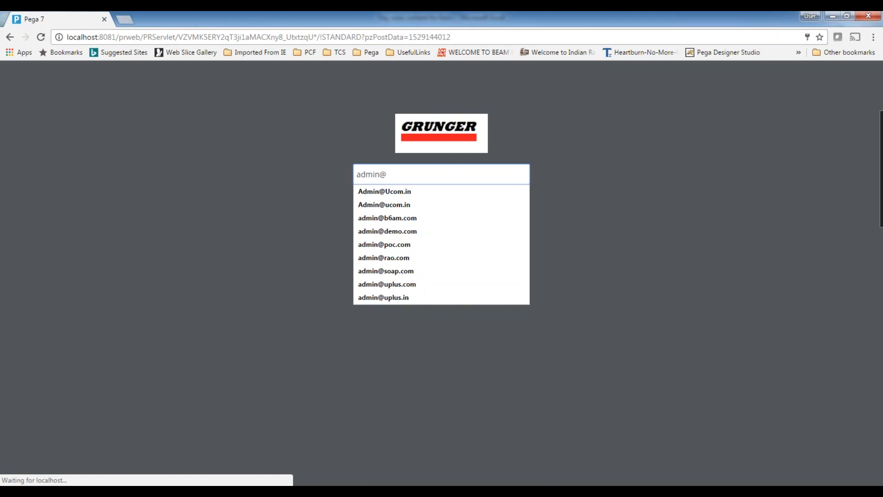
text(satya)
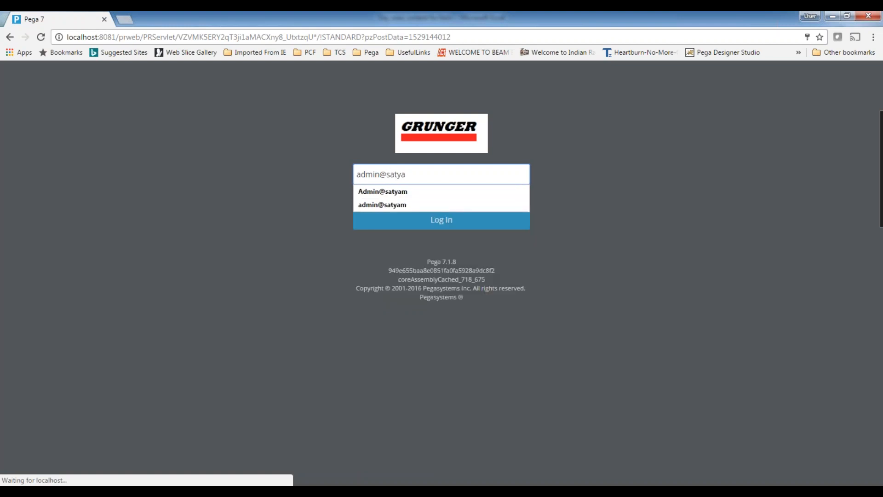
key(Tab)
text(•••••)
key(Return)
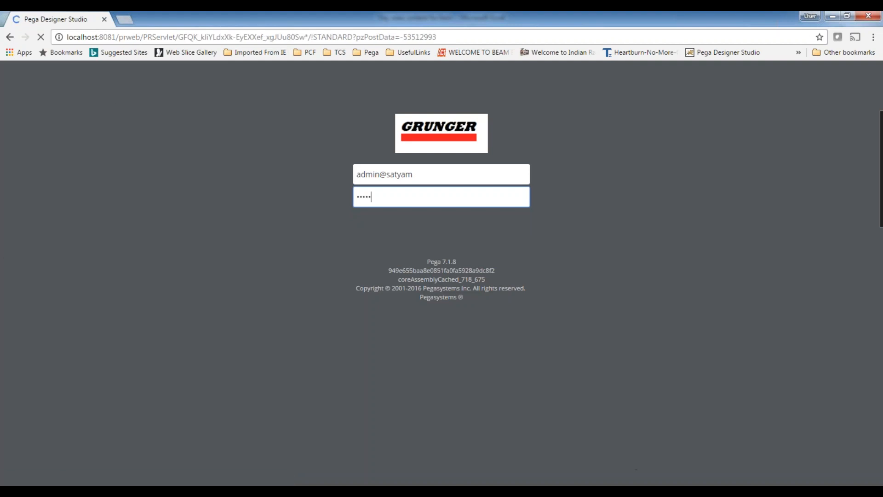
Switch to the Excel workbook, examine the decision table's return values in E16, E17 and E19, and go back to Chrome.
key(alt+Tab)
click(392, 291)
click(401, 313)
click(401, 323)
click(396, 305)
click(393, 294)
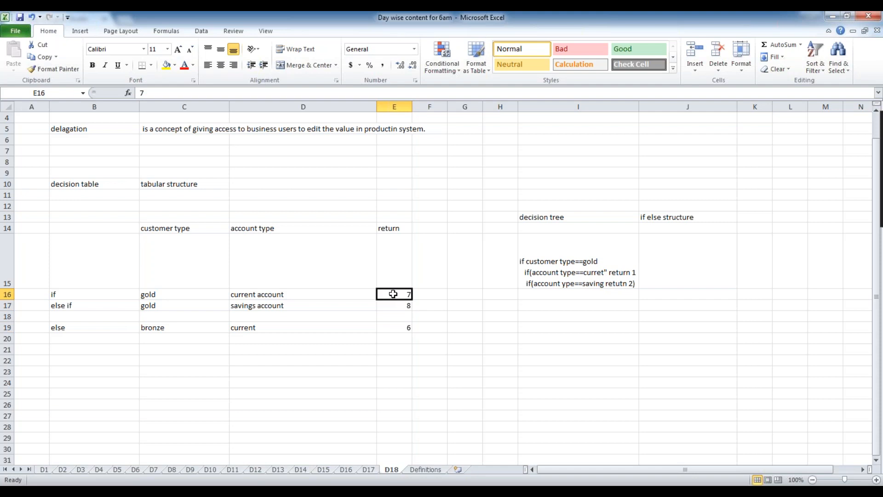
click(396, 304)
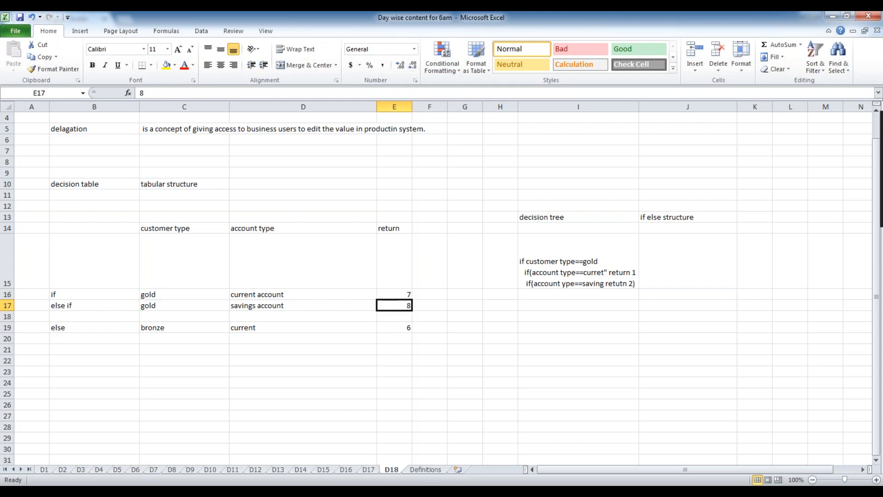
click(401, 327)
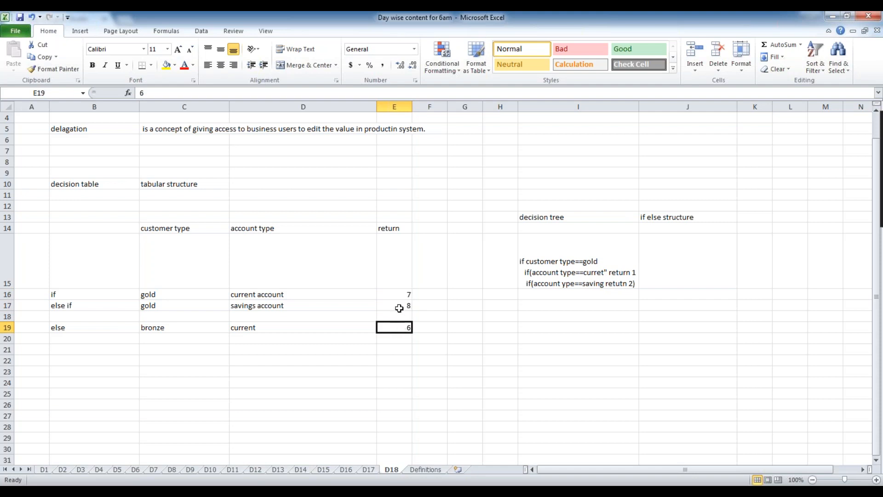
click(397, 293)
click(400, 306)
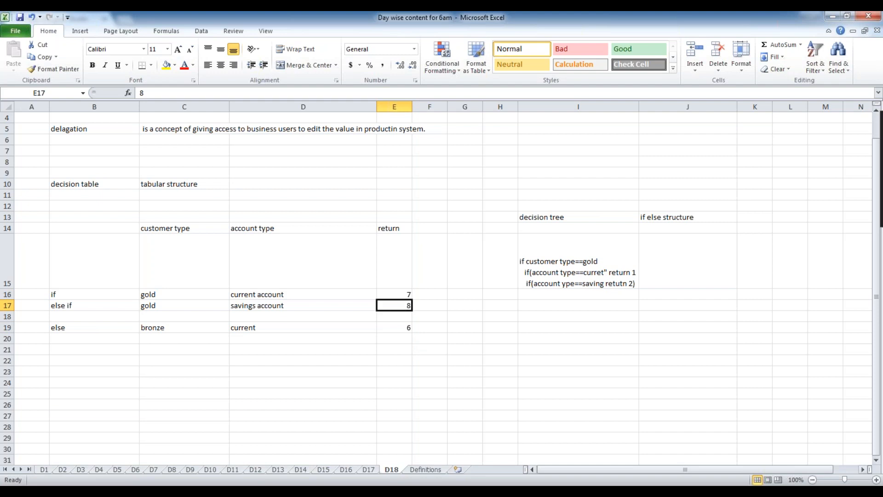
key(alt+Tab)
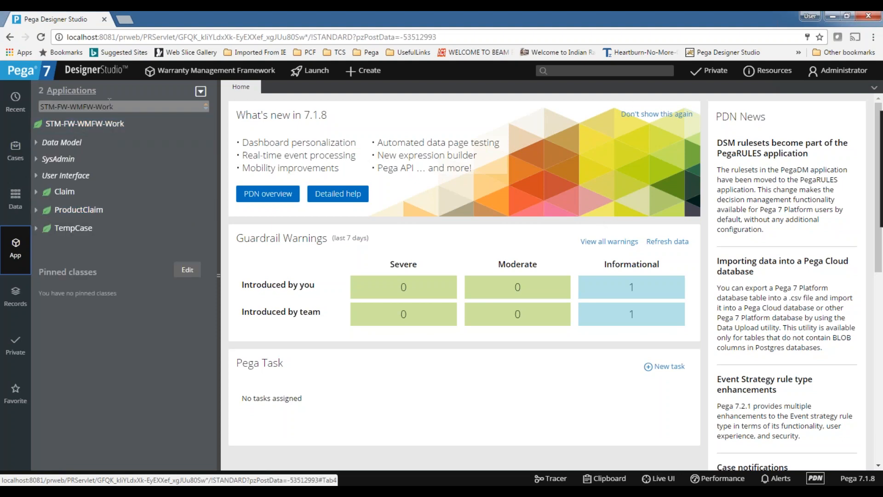
Start a new Decision Table record for the TempCase class in the application explorer.
click(82, 229)
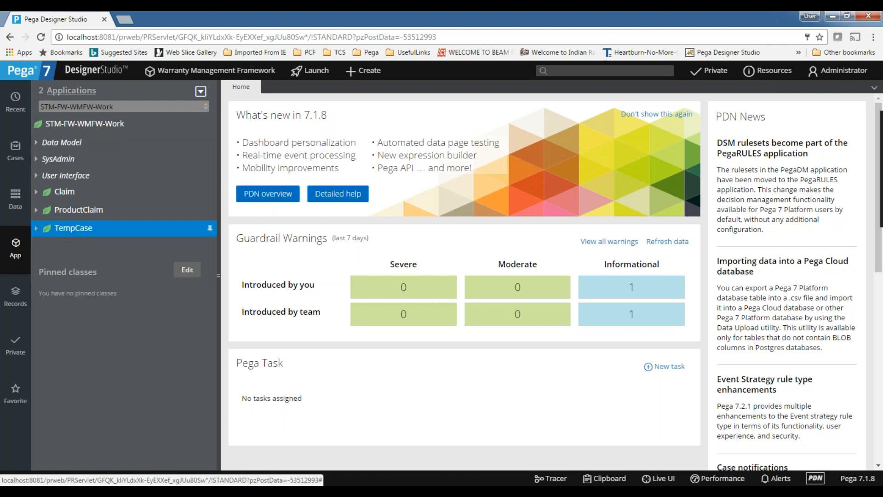
right_click(68, 230)
mouse_move(69, 245)
mouse_move(169, 270)
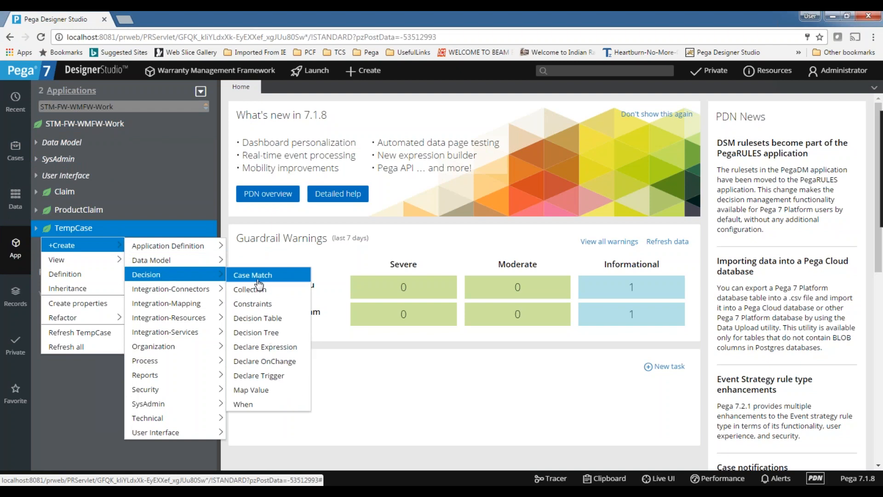
click(258, 320)
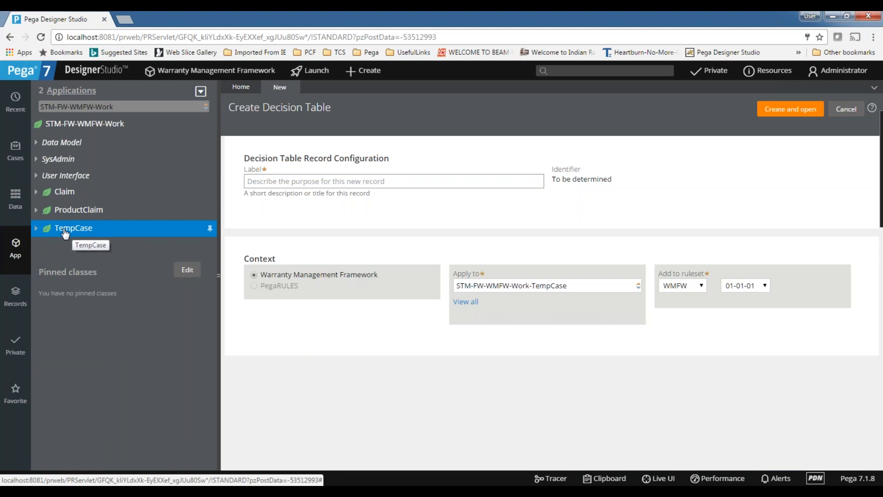
Create a property labelled "Account type" in the TempCase class and return to the new decision table form.
right_click(70, 234)
mouse_move(80, 246)
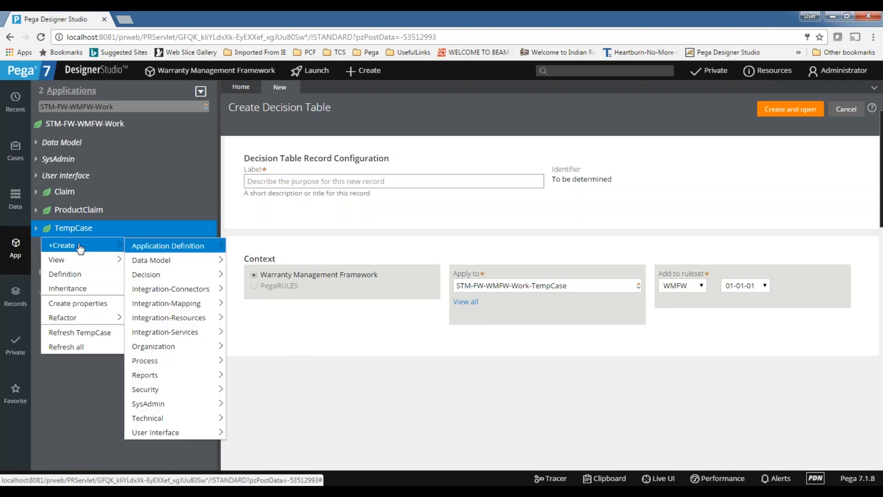
click(264, 317)
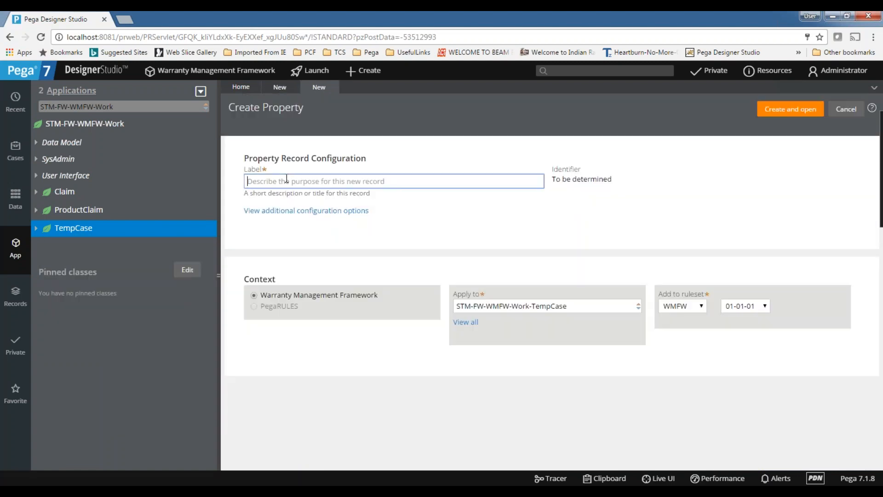
text(Acco)
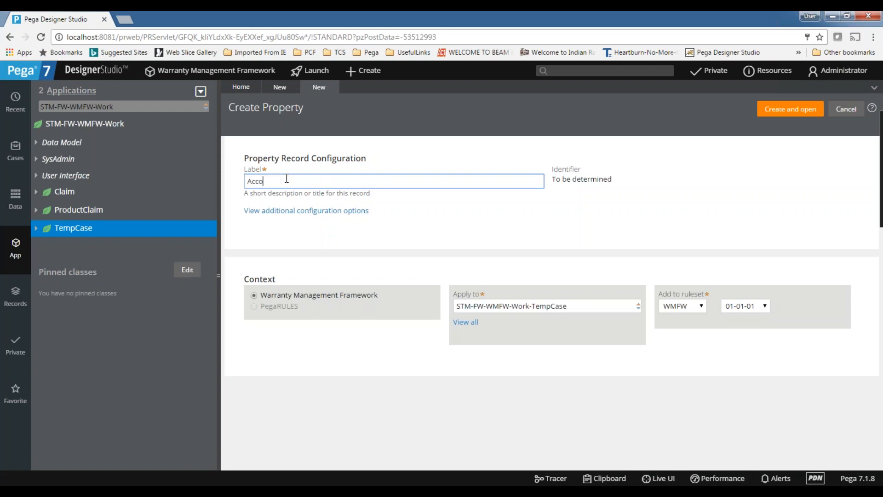
text(unt type)
click(791, 109)
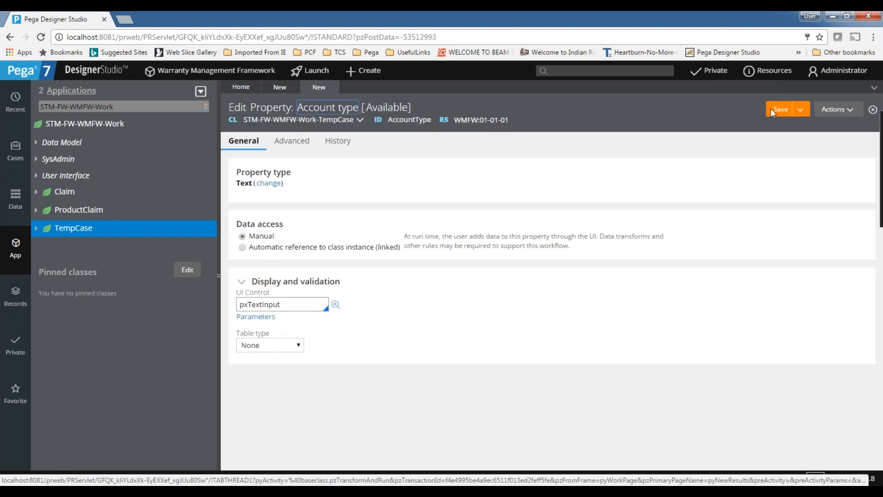
click(275, 88)
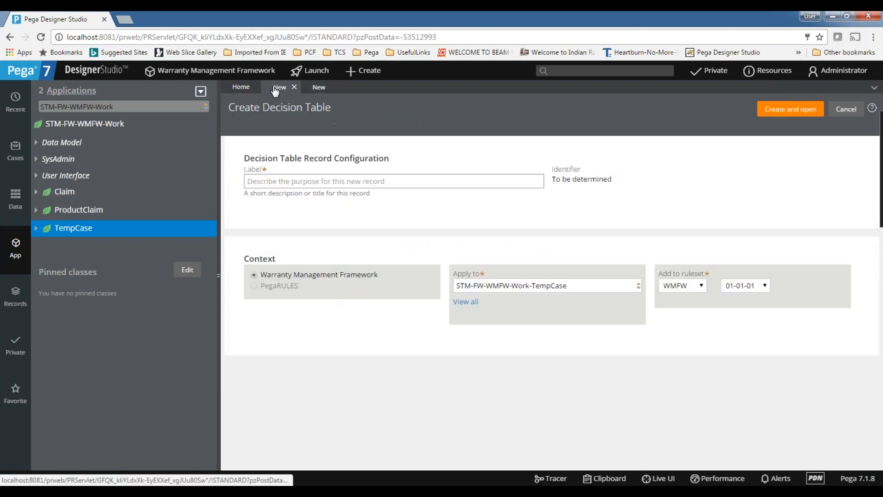
Create and open the TempCase decision table with the label "Inte" and change its short description to "Interest rates".
click(371, 182)
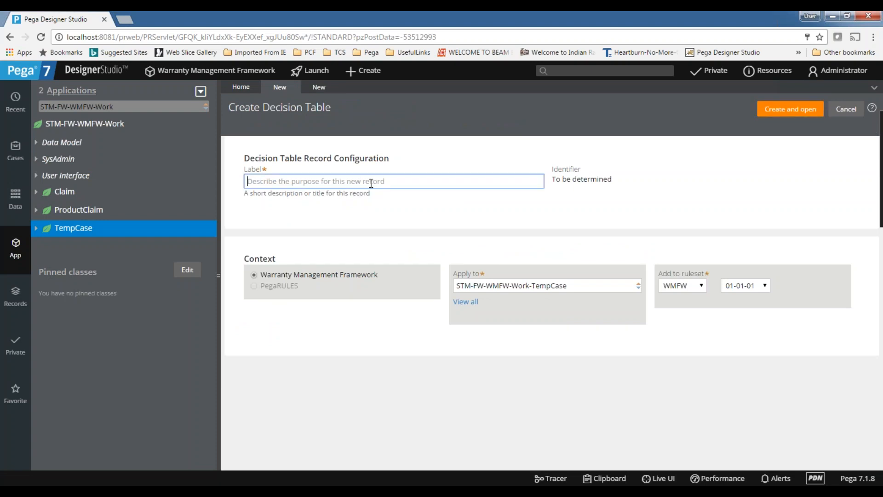
text(Inte)
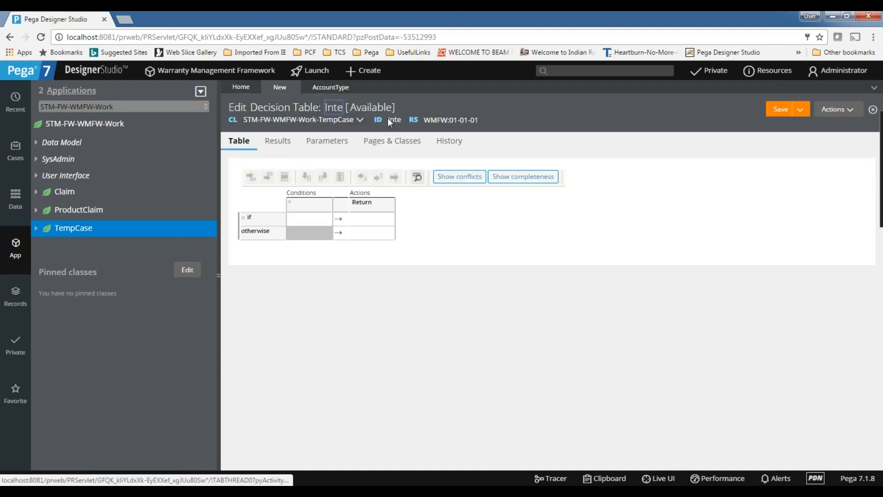
click(334, 112)
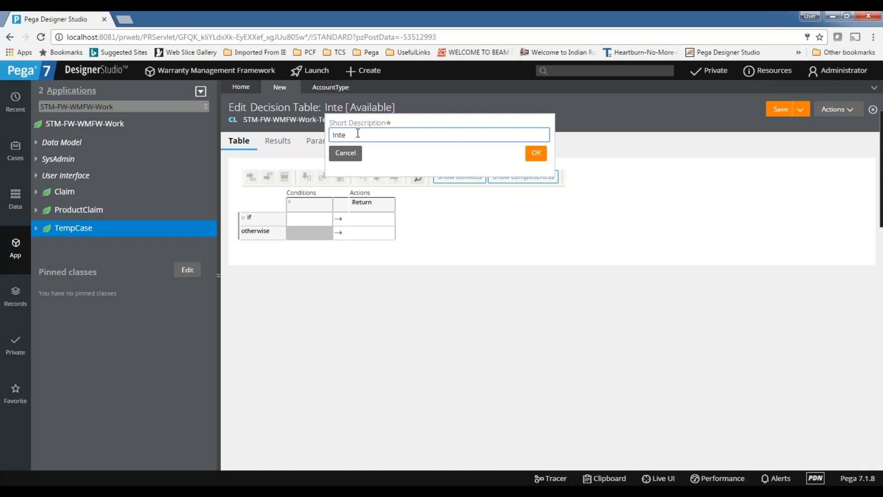
text(rest rates)
click(536, 152)
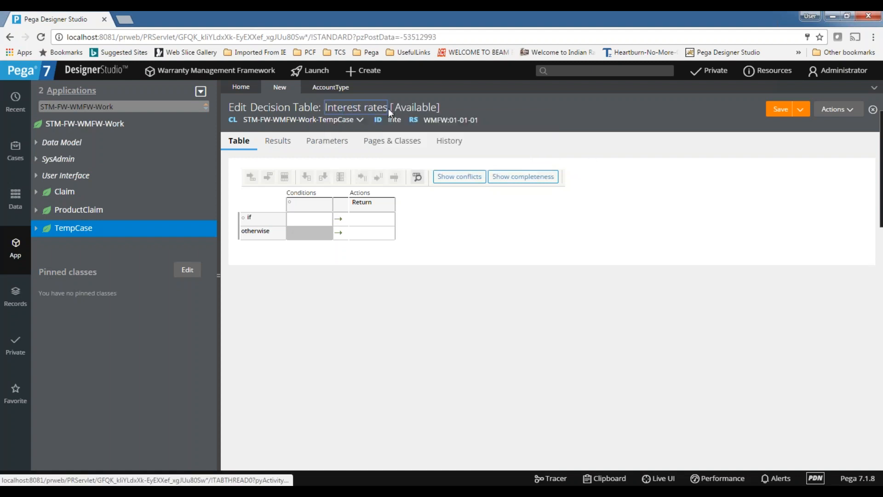
Assign the account type property to the table's blank condition column.
click(292, 203)
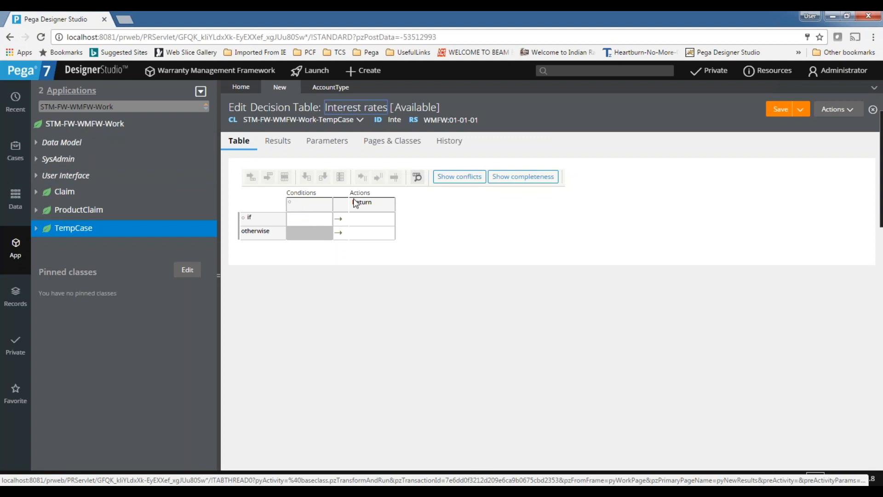
click(292, 203)
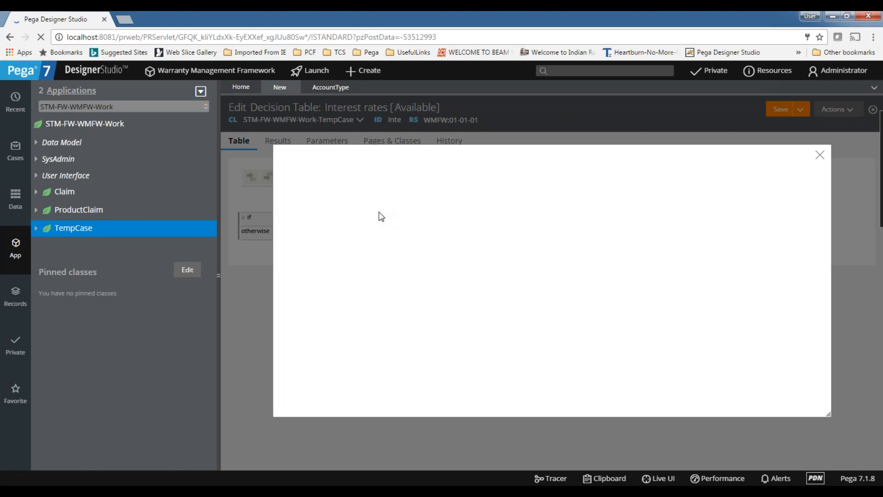
click(374, 199)
text(.A)
click(473, 221)
click(545, 315)
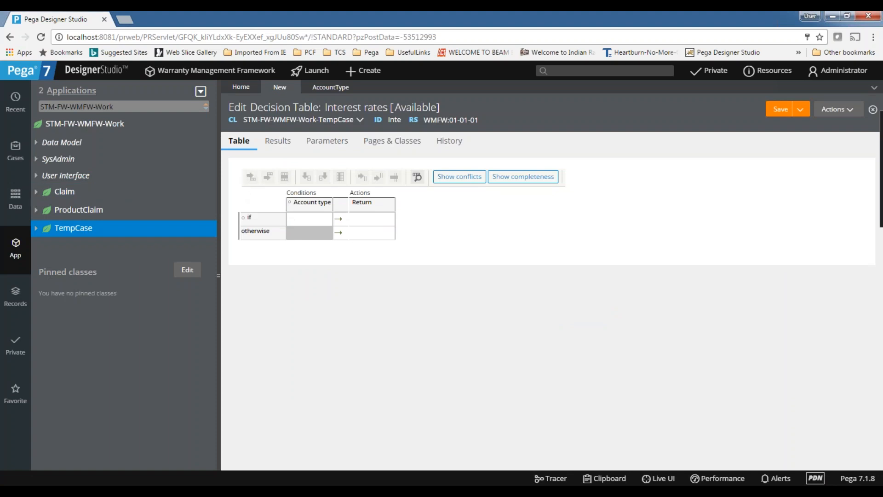
Insert seven rows before the if row of the decision table.
click(298, 218)
click(251, 178)
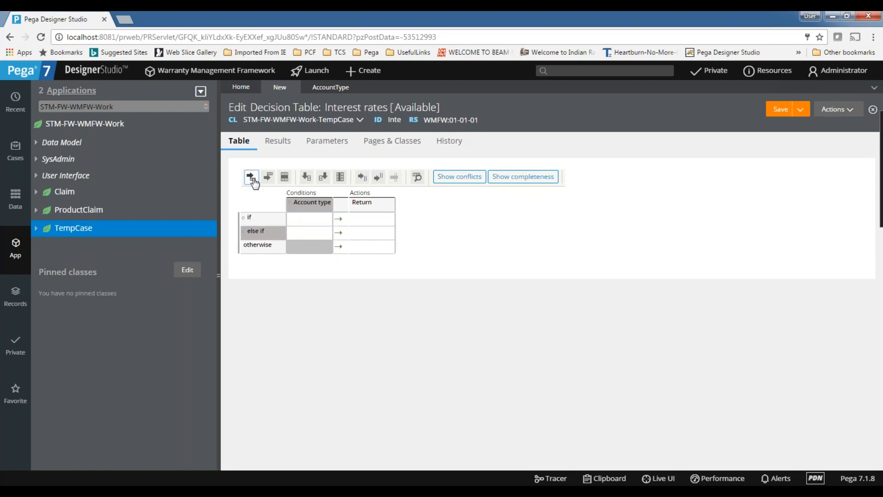
click(252, 177)
click(251, 178)
click(252, 178)
click(251, 178)
click(252, 178)
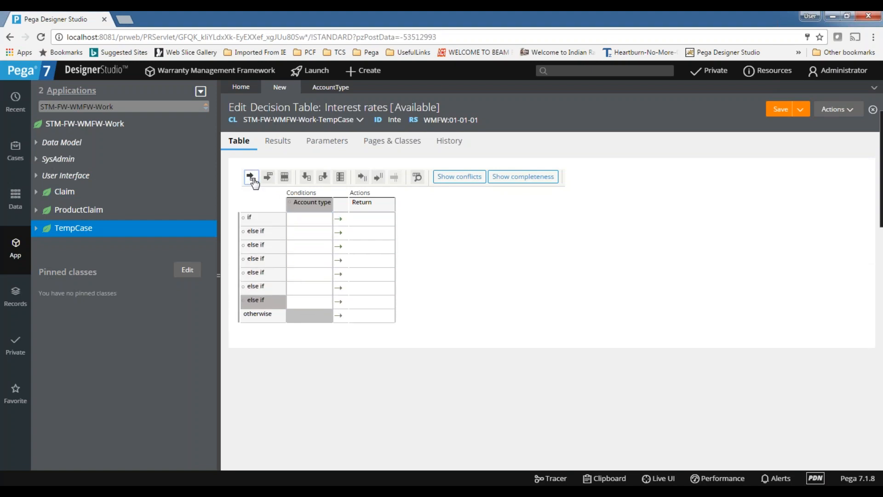
click(251, 177)
Insert four rows after the selected else-if row.
click(269, 178)
click(269, 177)
click(269, 178)
click(269, 177)
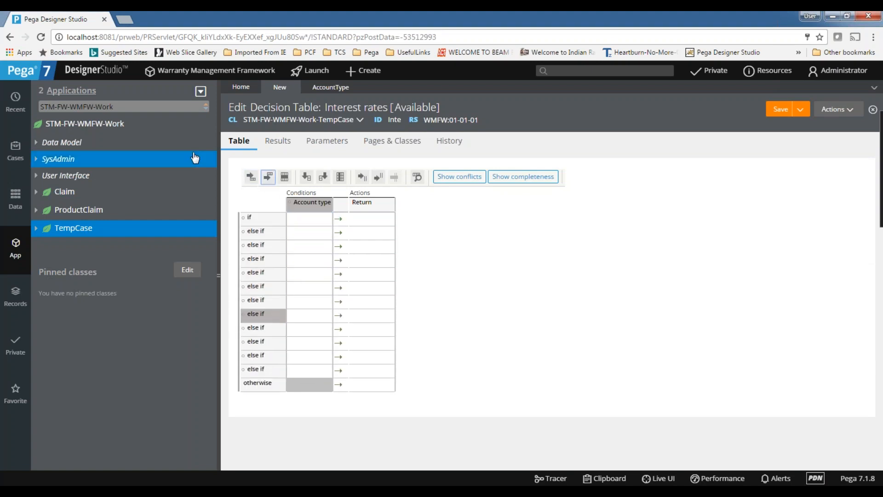
Delete surplus rows, leaving only the if row, one else-if row and the otherwise row.
click(285, 177)
click(285, 177)
click(285, 178)
click(286, 178)
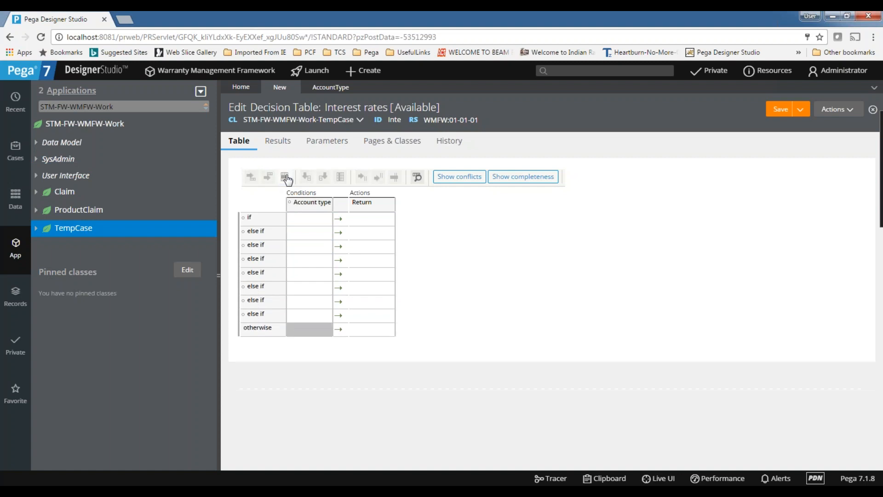
click(286, 177)
click(285, 178)
click(285, 178)
click(286, 177)
click(300, 232)
click(286, 177)
click(285, 178)
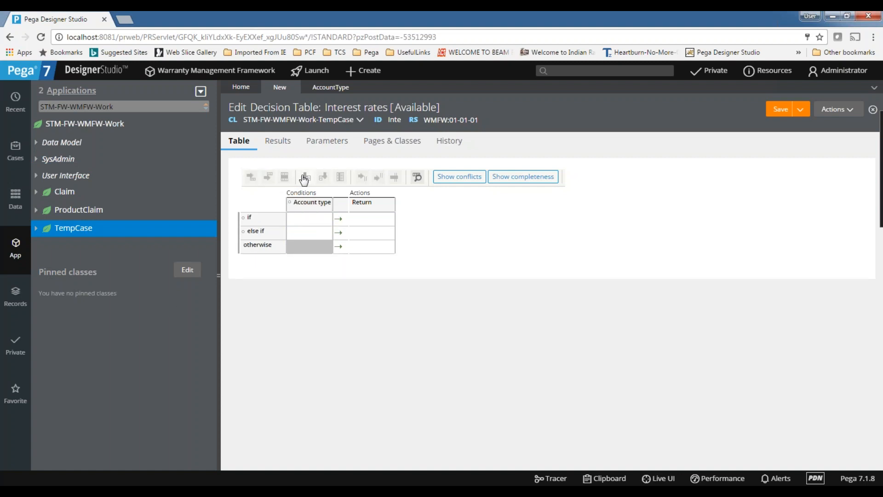
Insert one condition column before the Account type column and seven columns after it.
click(309, 219)
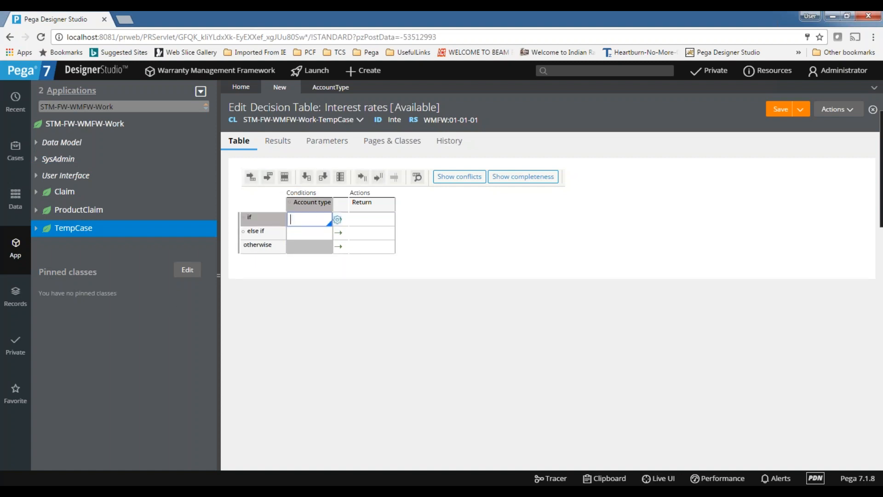
click(308, 177)
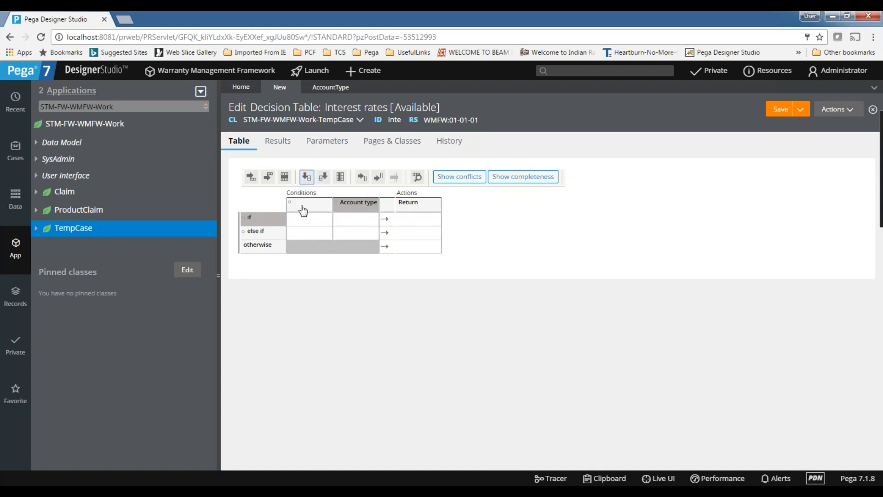
click(324, 178)
click(323, 178)
click(323, 179)
click(323, 179)
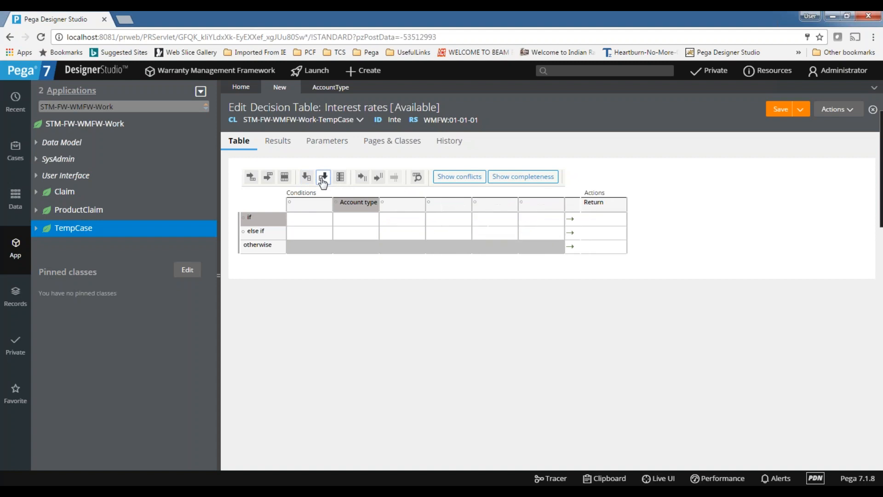
click(323, 178)
click(324, 178)
click(323, 179)
Delete the Account type column and the extra condition columns, leaving a single blank condition column.
click(340, 178)
click(340, 178)
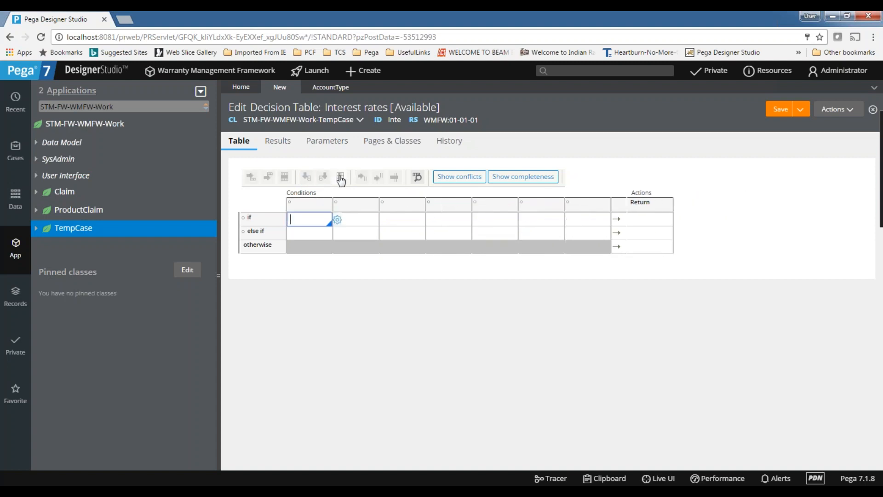
click(341, 218)
click(340, 178)
click(341, 177)
click(493, 222)
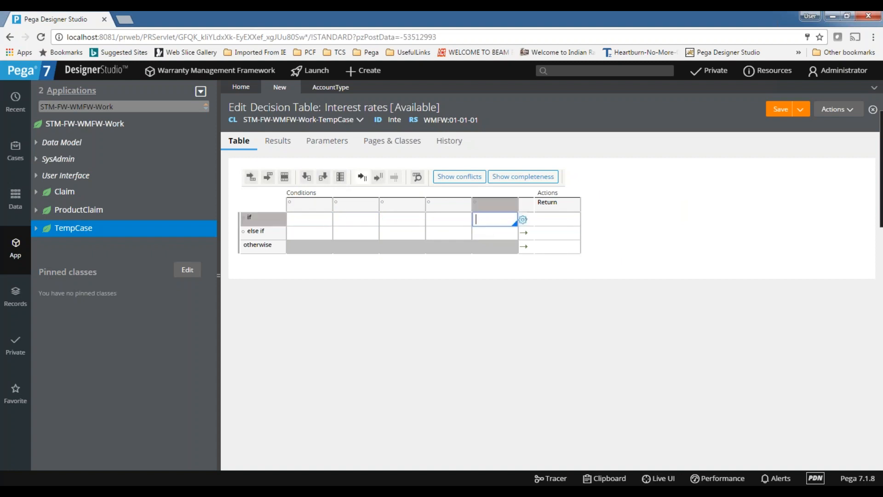
click(341, 177)
click(340, 177)
click(341, 177)
click(340, 177)
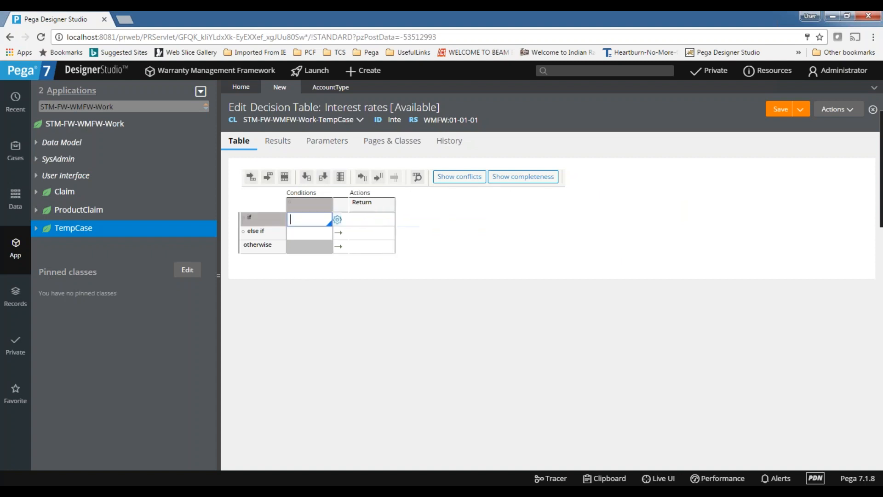
Set the remaining condition column's property to the account type property and save the choice.
click(304, 204)
click(368, 201)
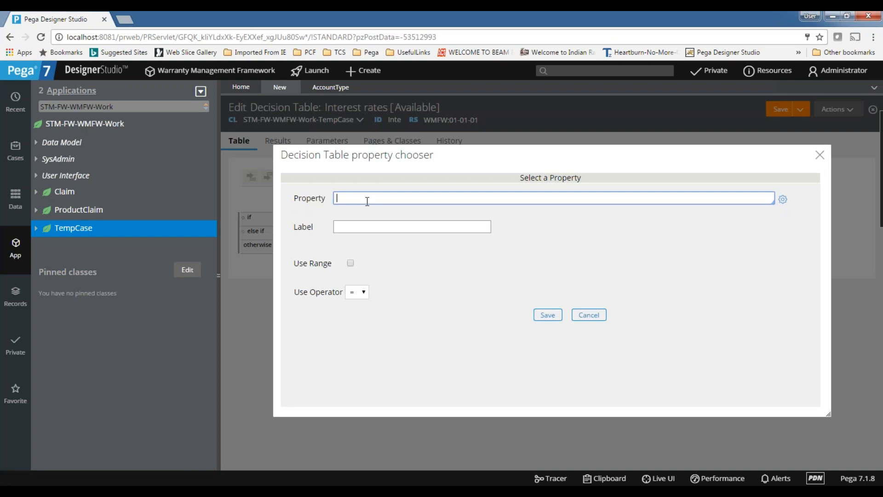
text(.Ac)
key(Return)
click(547, 315)
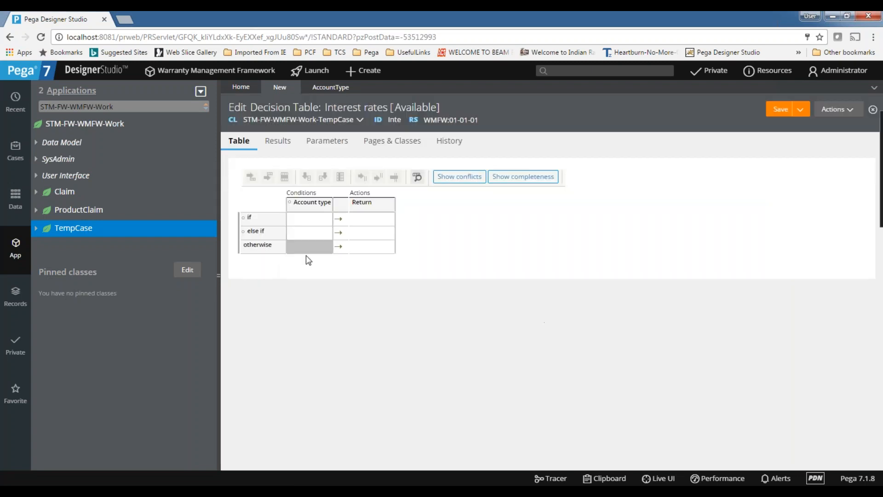
Make the if row match account type "saving" or the alternative value "current" and return 7.
click(303, 225)
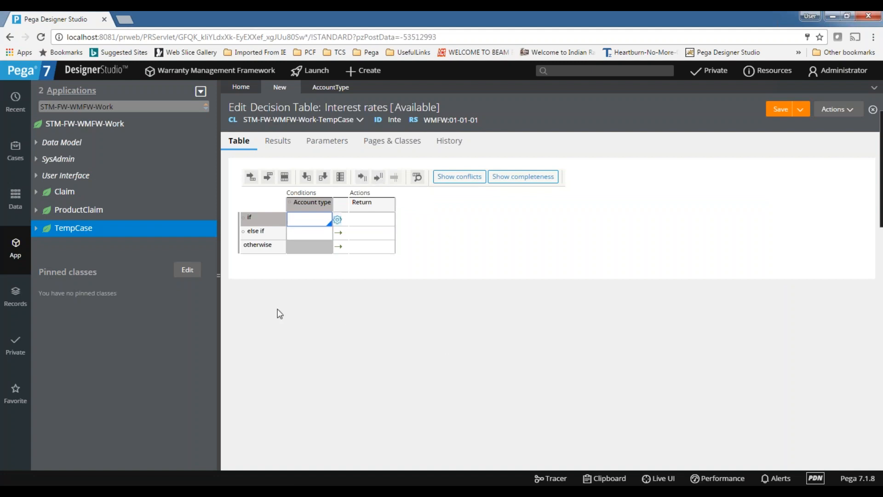
text(saving)
click(362, 176)
text(current)
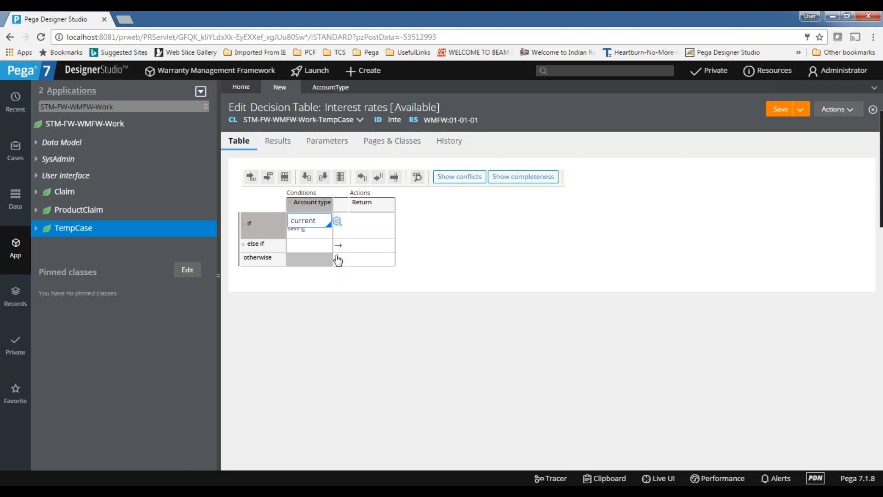
click(352, 228)
text(7)
click(577, 312)
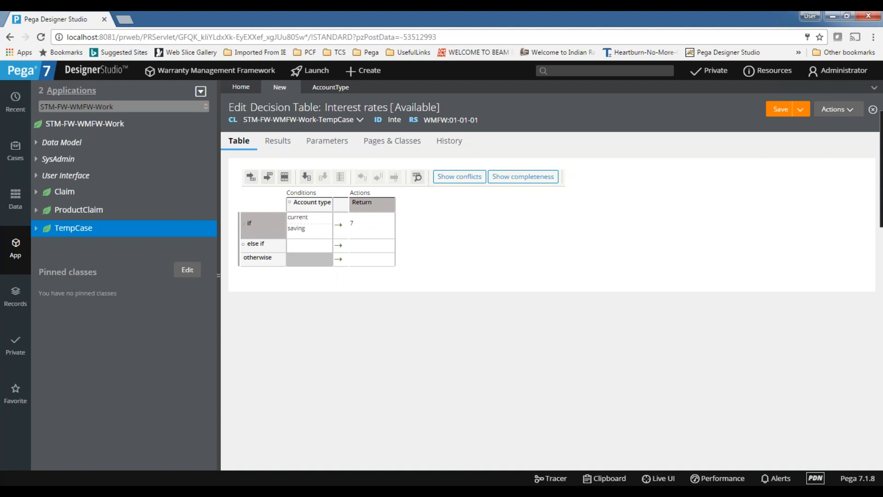
click(355, 225)
click(532, 269)
Remove the "current" alternative from the if row and make the else-if row return 8 for "curent".
click(294, 220)
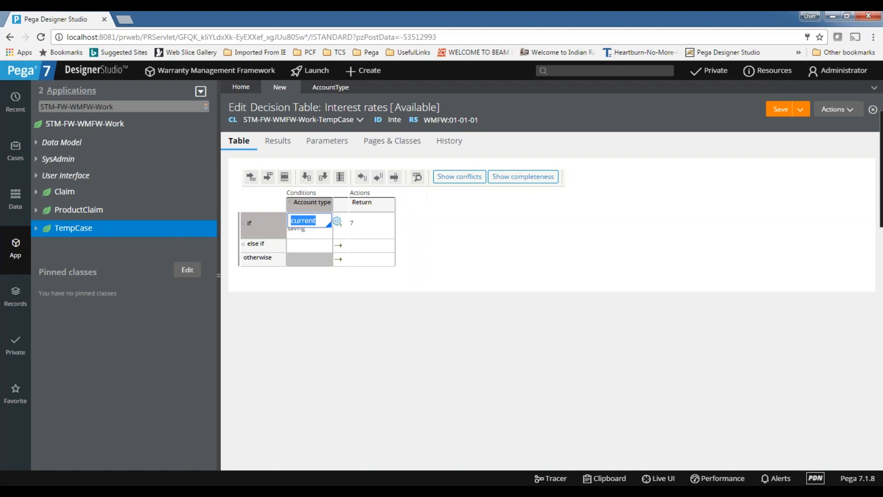
click(394, 177)
click(312, 233)
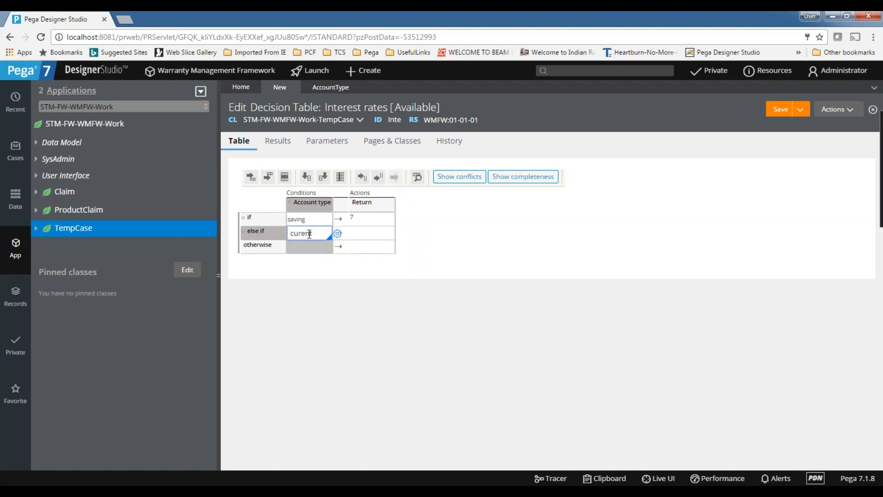
click(367, 233)
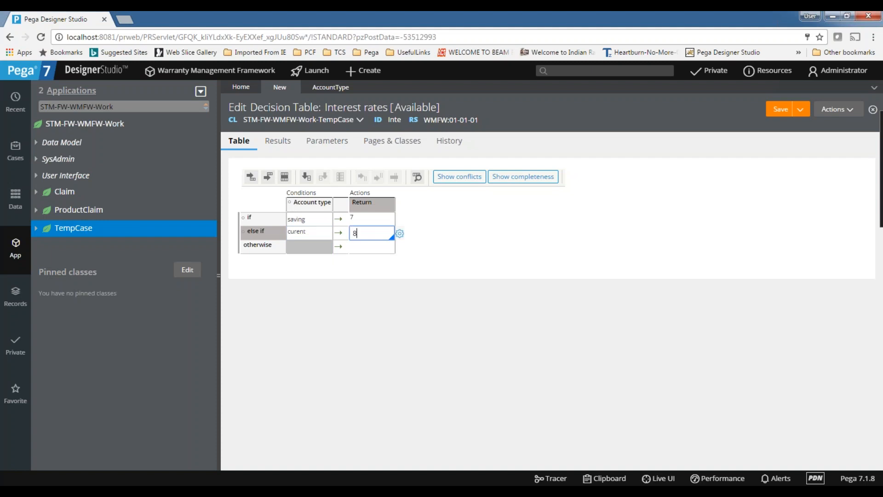
Set the otherwise row's return value to 6 and save the decision table.
click(365, 247)
click(458, 251)
click(782, 112)
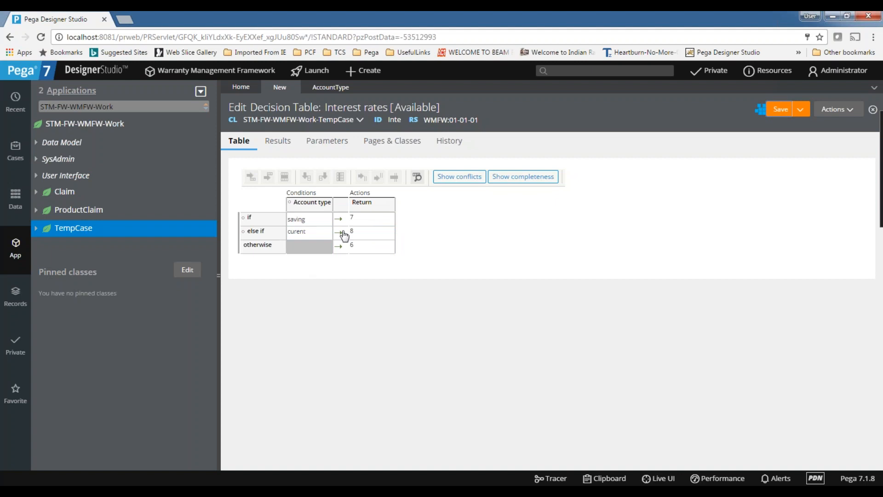
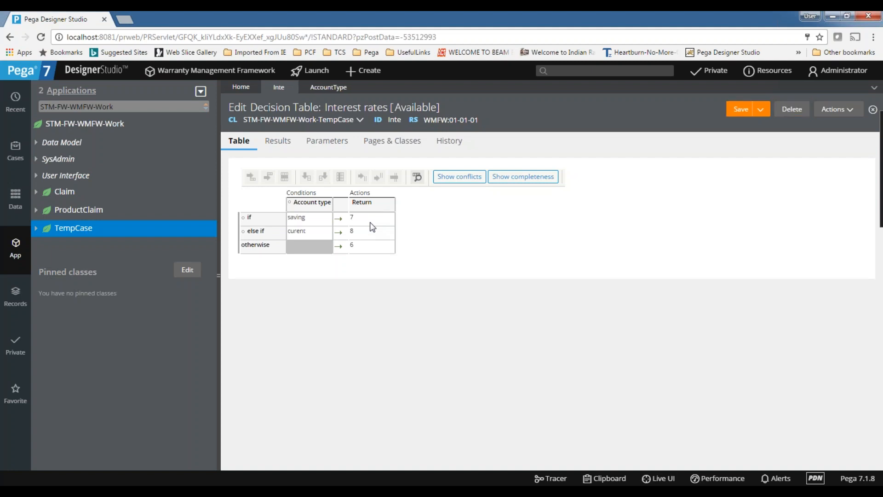
click(369, 216)
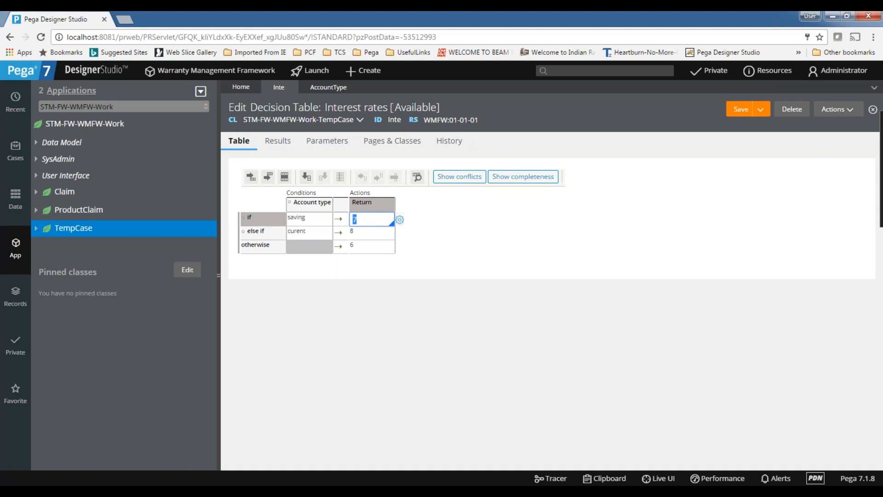
click(455, 231)
Create and save a property labelled "DT set property" in the TempCase class, and switch to the open AccountType property.
right_click(79, 230)
mouse_move(147, 261)
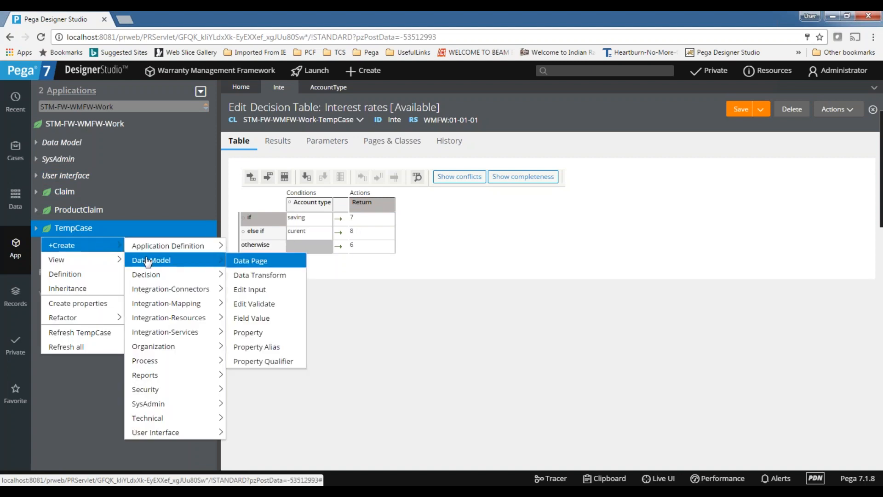
click(248, 333)
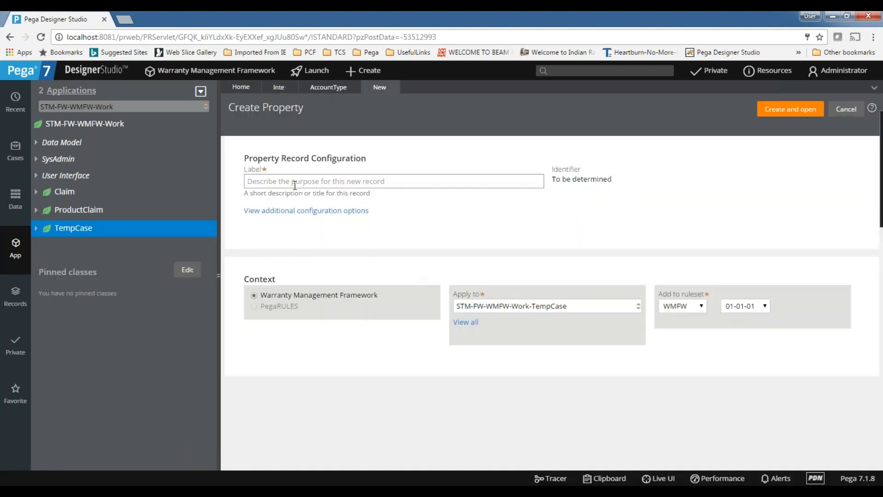
click(295, 186)
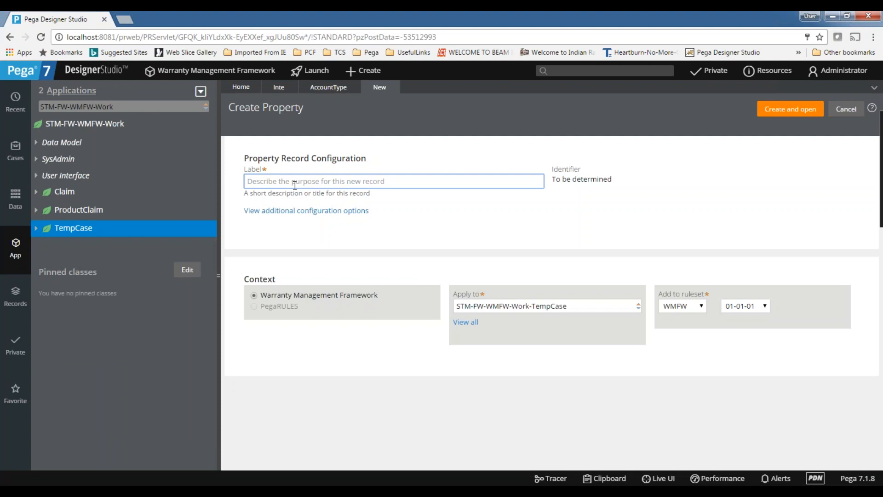
text(DT set property)
click(660, 239)
click(806, 114)
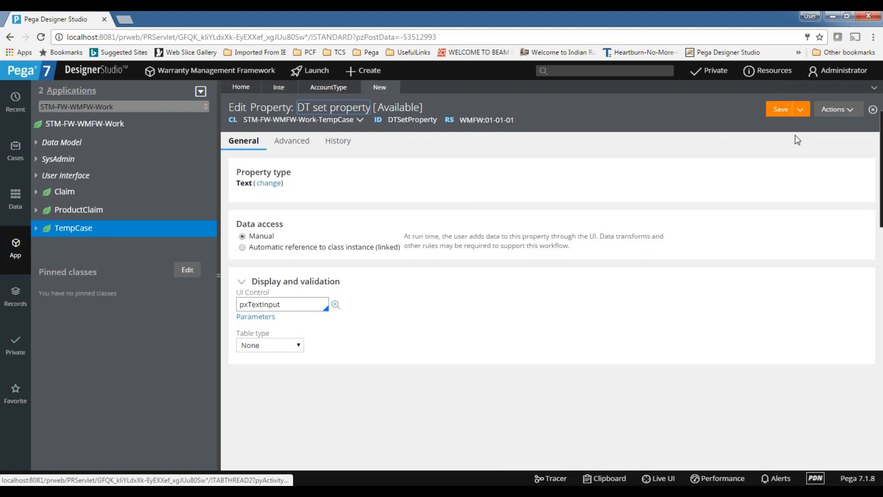
click(765, 109)
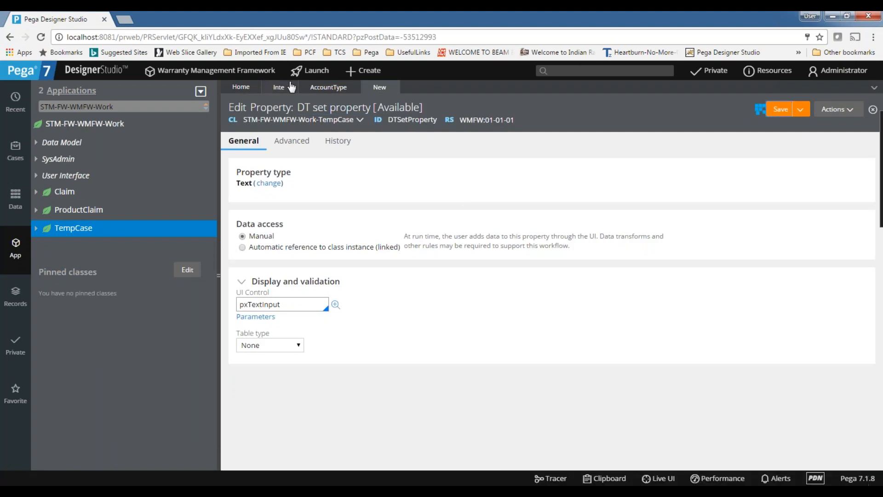
click(330, 88)
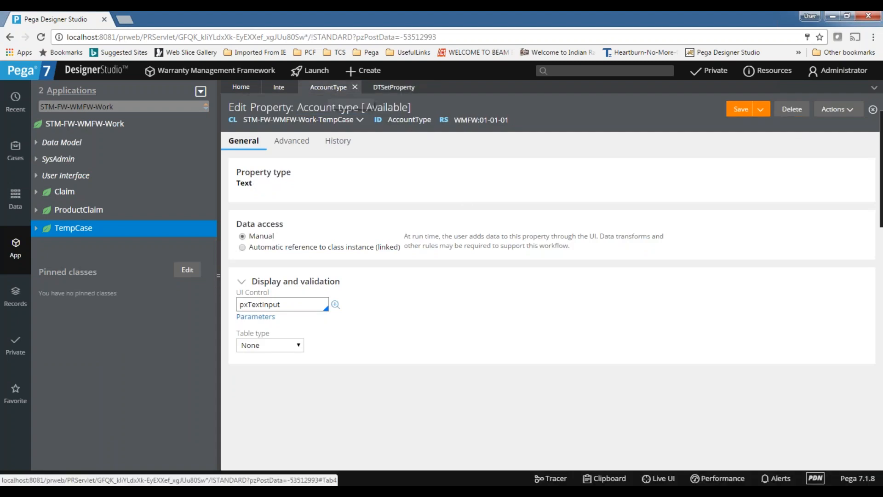
Return to the Interest rates decision table, insert a second condition column after Account type, and dismiss its property chooser.
click(281, 87)
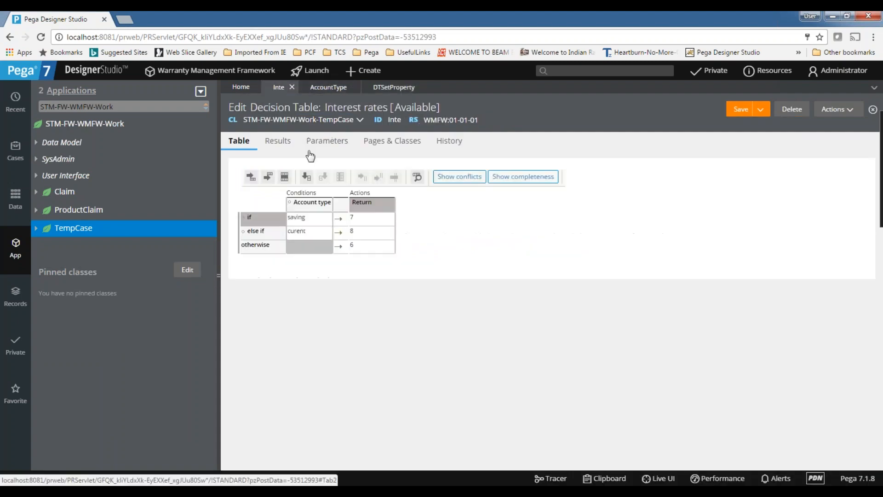
click(361, 222)
click(360, 234)
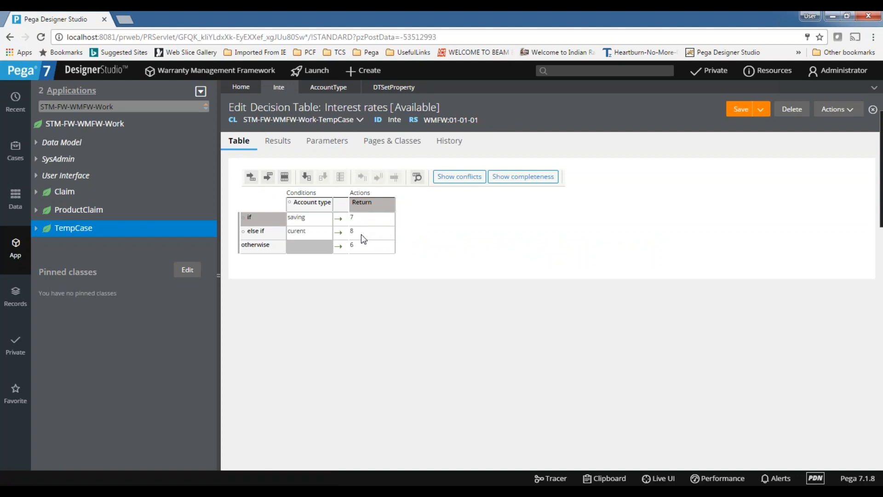
click(367, 251)
click(453, 262)
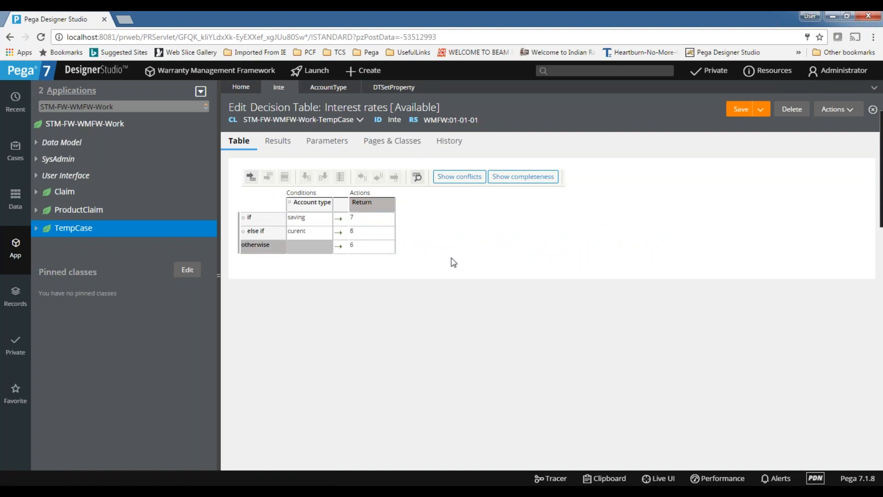
click(299, 221)
click(299, 233)
click(324, 178)
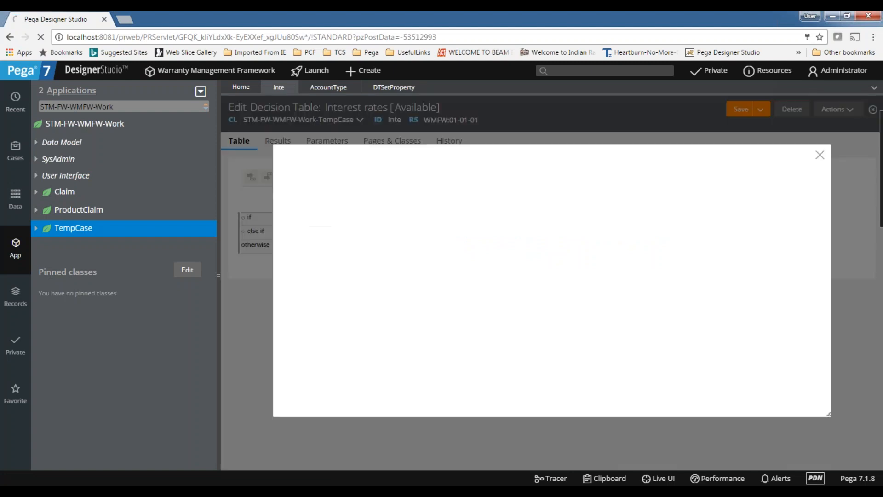
click(819, 155)
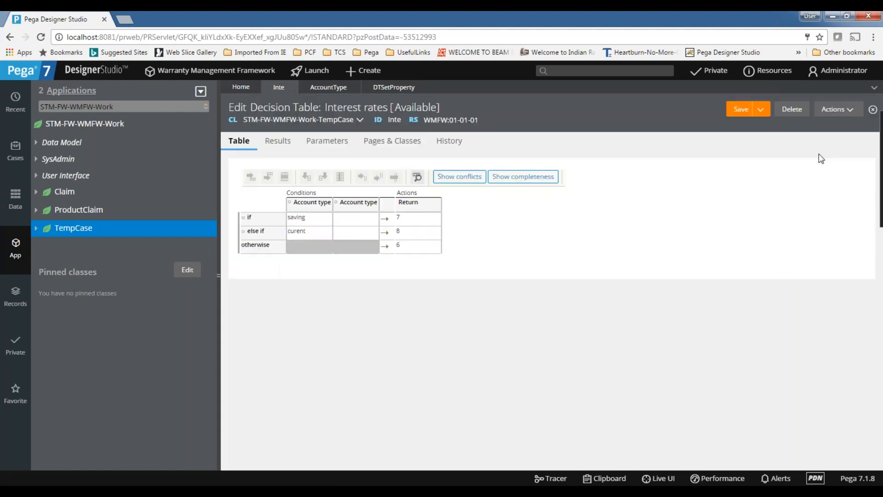
Create a property labelled "Customer type" in the TempCase class and close its rule form.
right_click(87, 230)
mouse_move(110, 245)
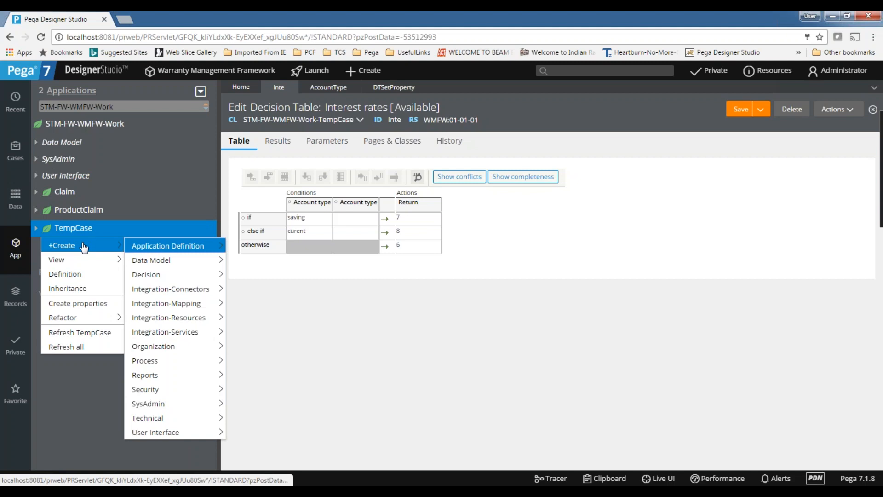
mouse_move(161, 276)
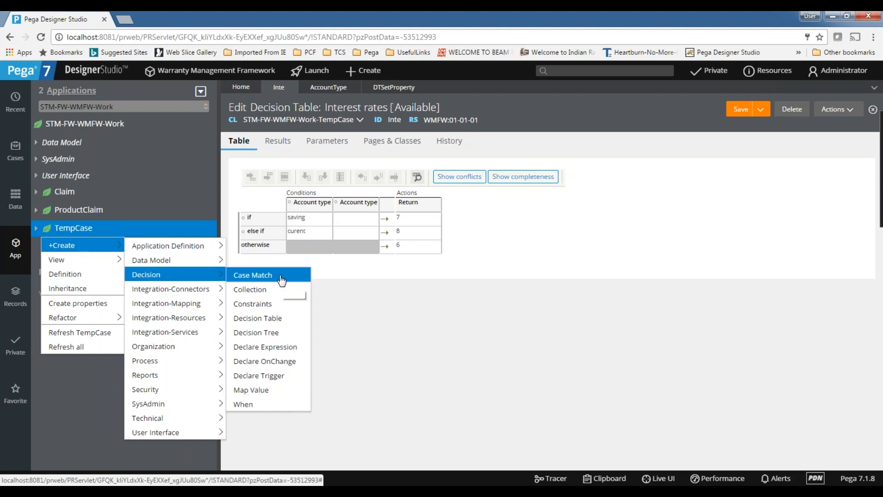
mouse_move(60, 245)
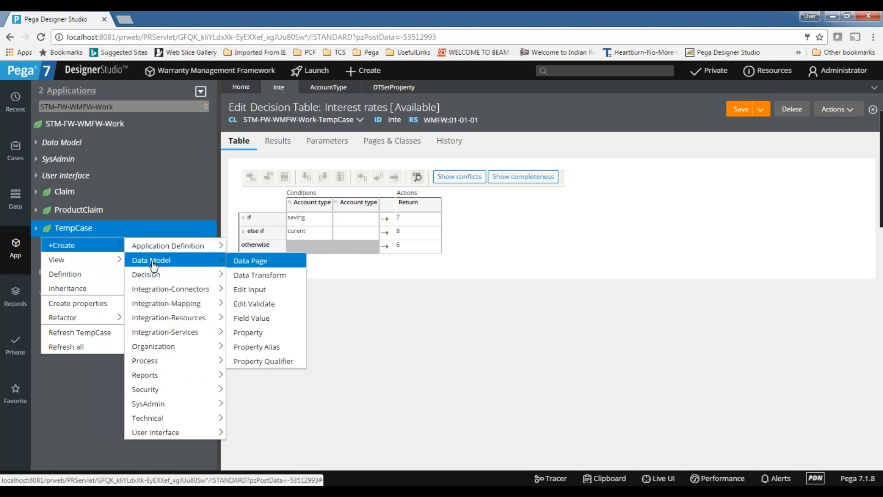
click(262, 333)
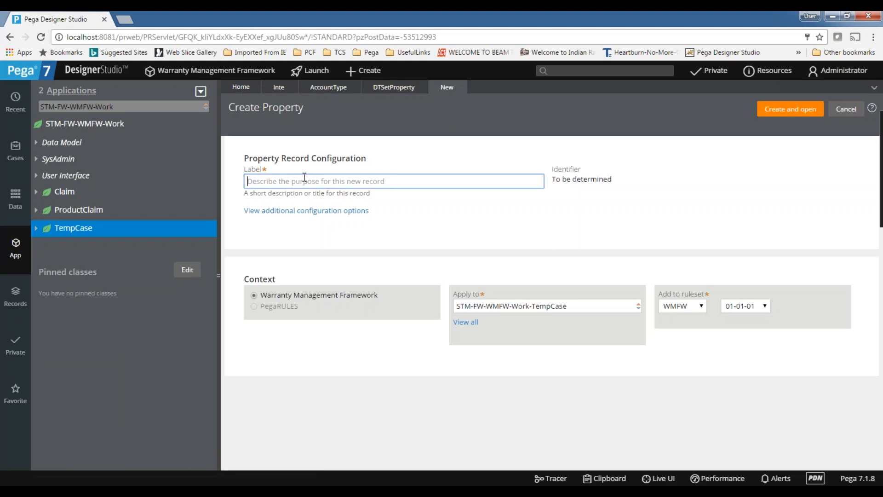
text(Customer)
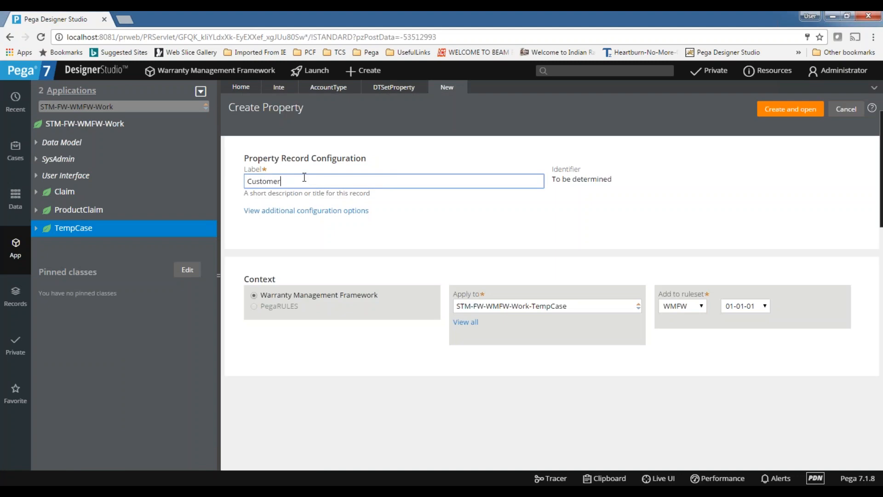
text( type)
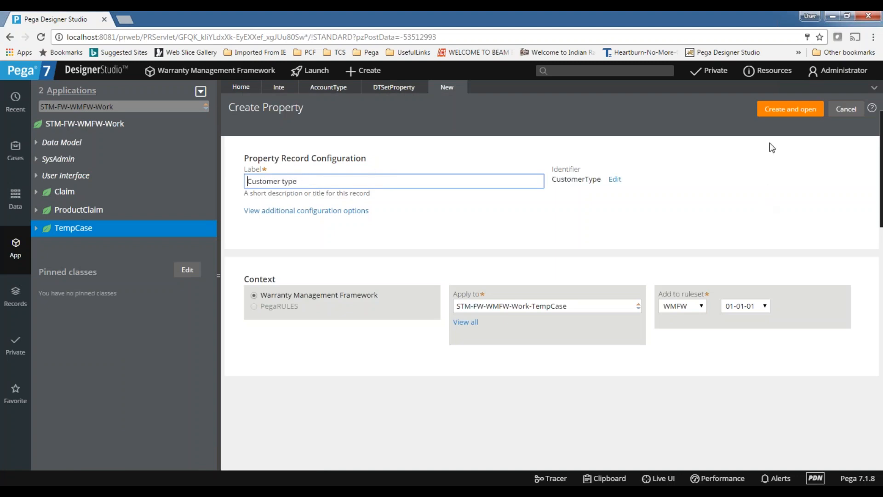
click(785, 118)
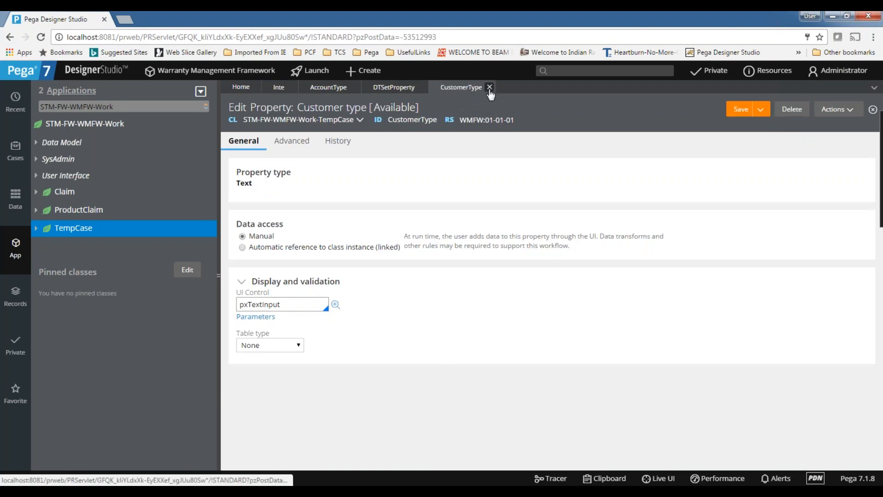
click(490, 88)
Enter Gold in the if row and Silver in the else-if row of the second condition column.
click(356, 220)
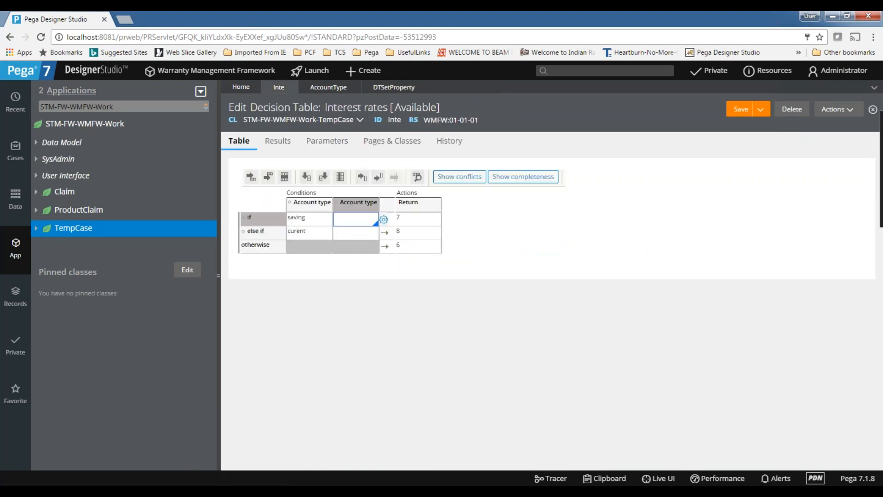
click(349, 234)
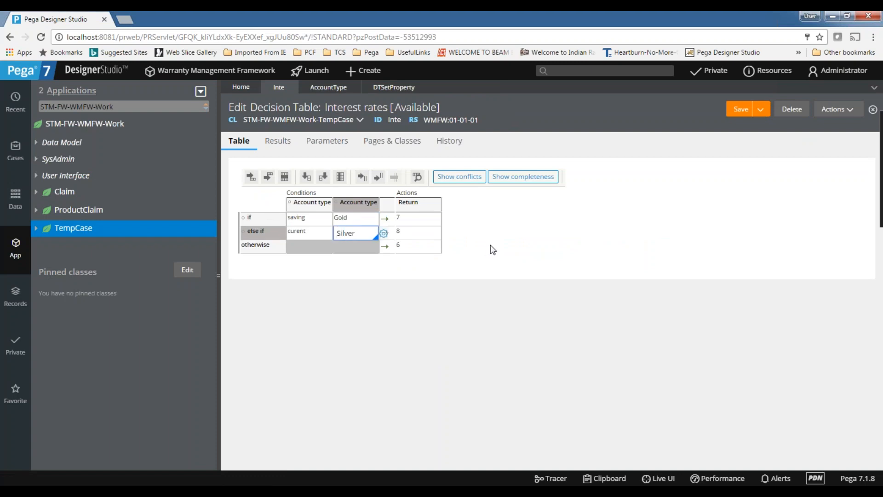
click(519, 248)
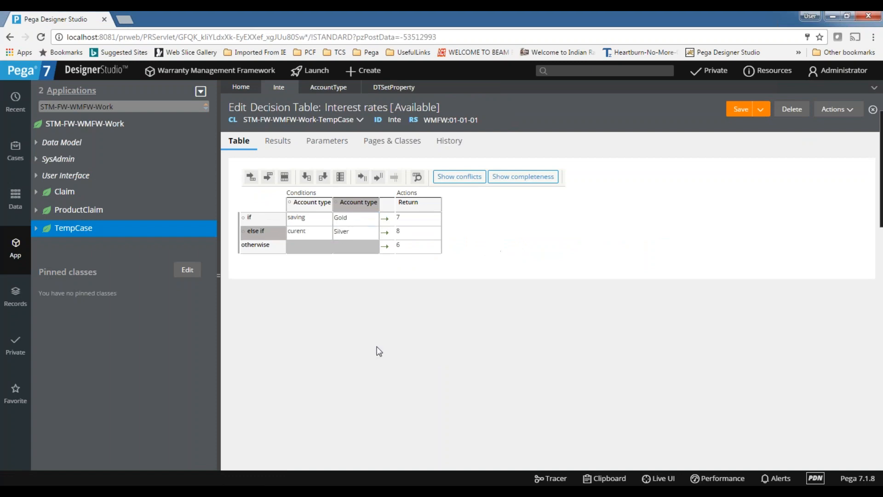
Insert else-if rows and delete the "curent" row and the surplus ones, leaving one blank else-if row.
click(269, 177)
click(269, 177)
click(289, 179)
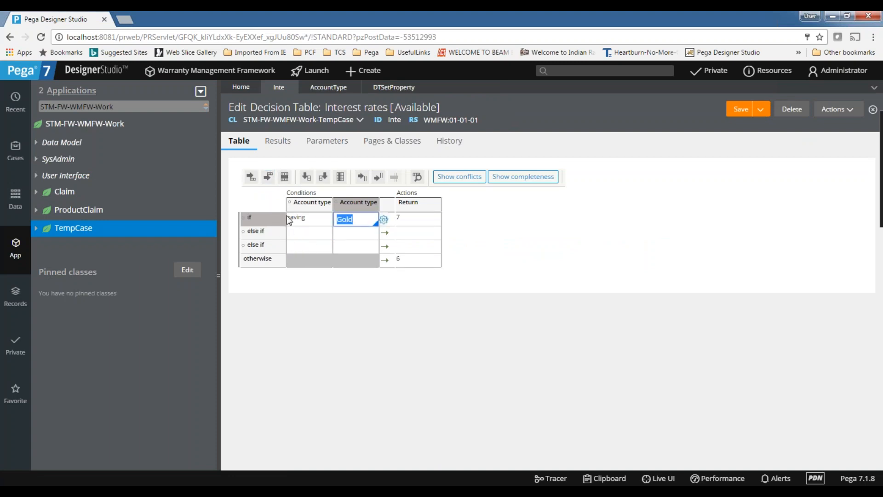
click(300, 248)
click(268, 177)
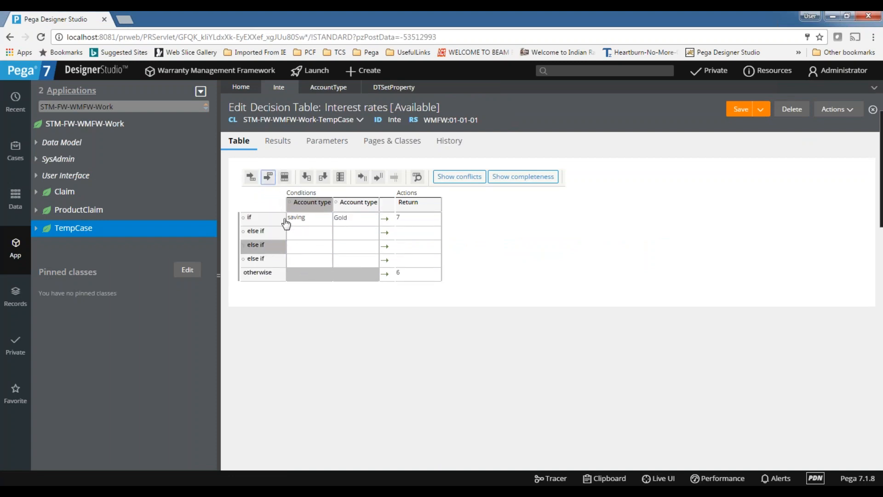
click(308, 247)
click(285, 177)
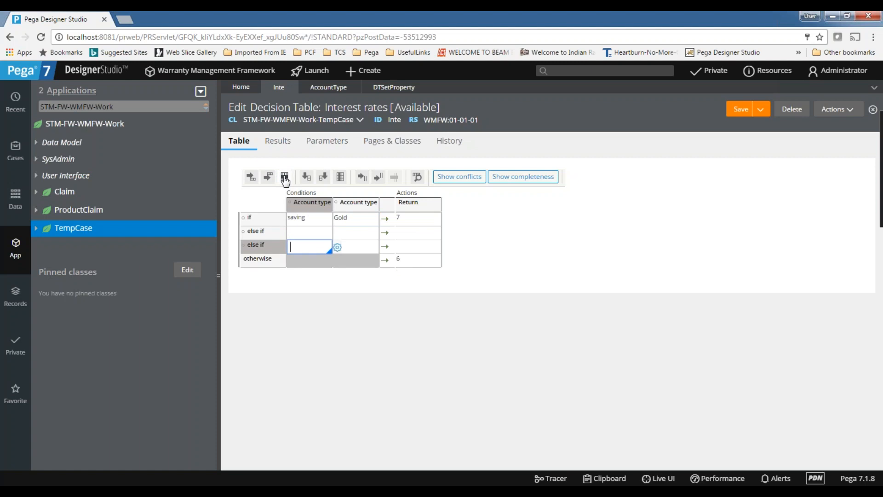
click(284, 179)
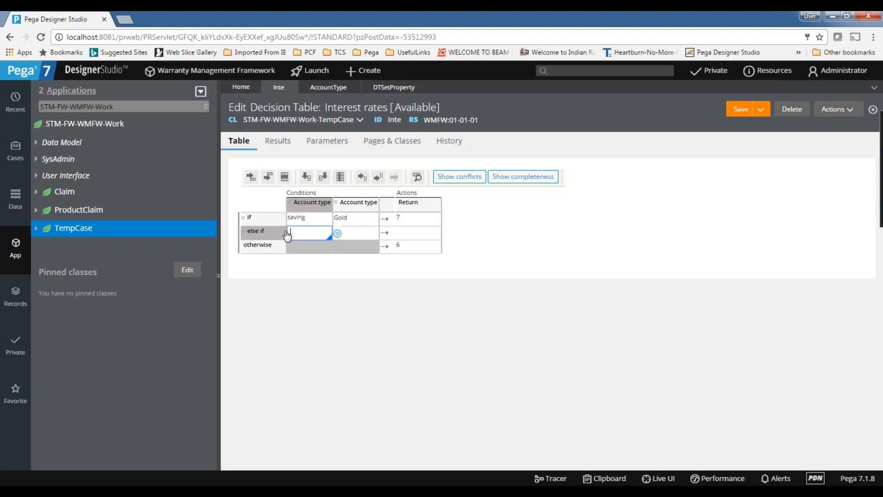
Fill the blank else-if row's conditions with current and Silver.
text(current)
key(Tab)
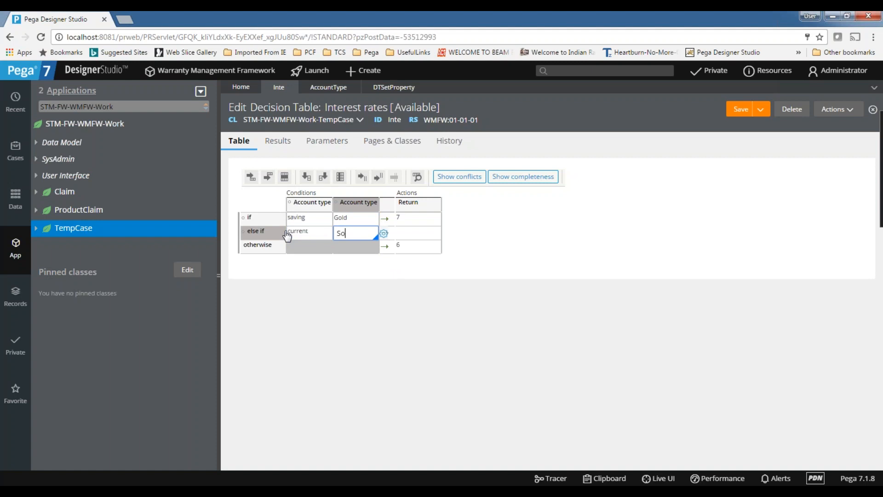
click(688, 229)
click(303, 235)
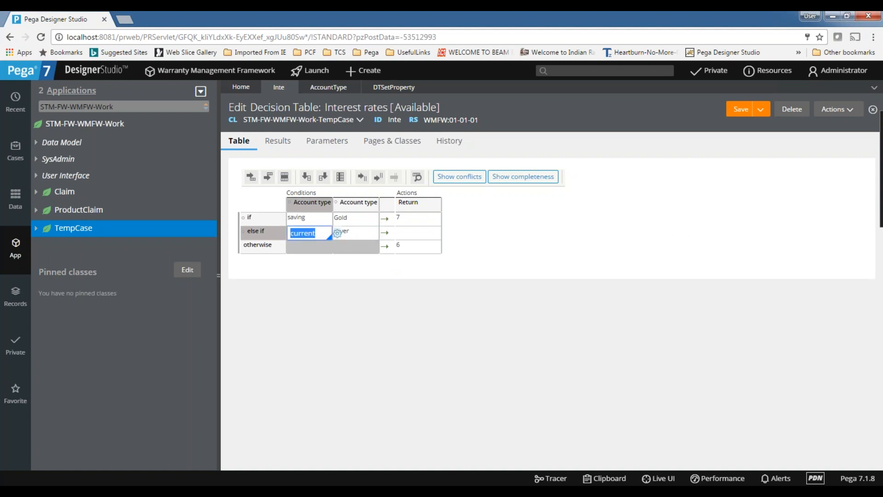
click(641, 250)
Add another else-if row below the current row with the conditions Saving and silver.
click(303, 233)
click(268, 176)
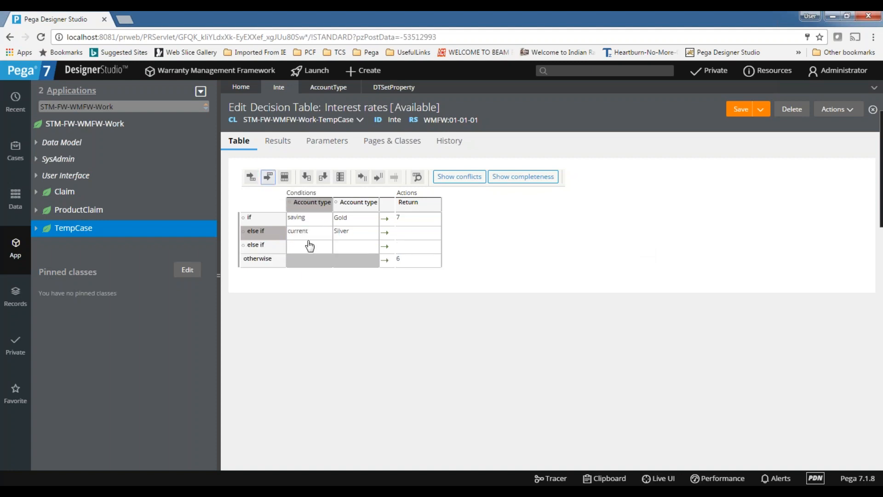
click(308, 247)
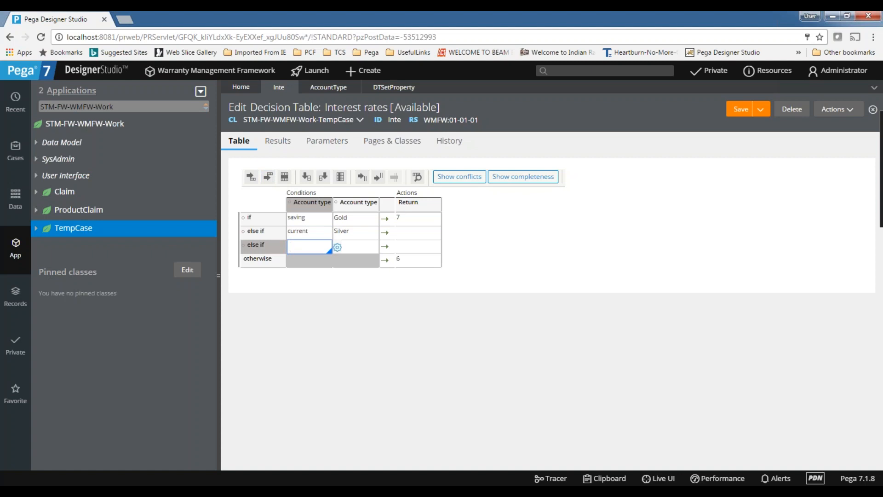
key(Tab)
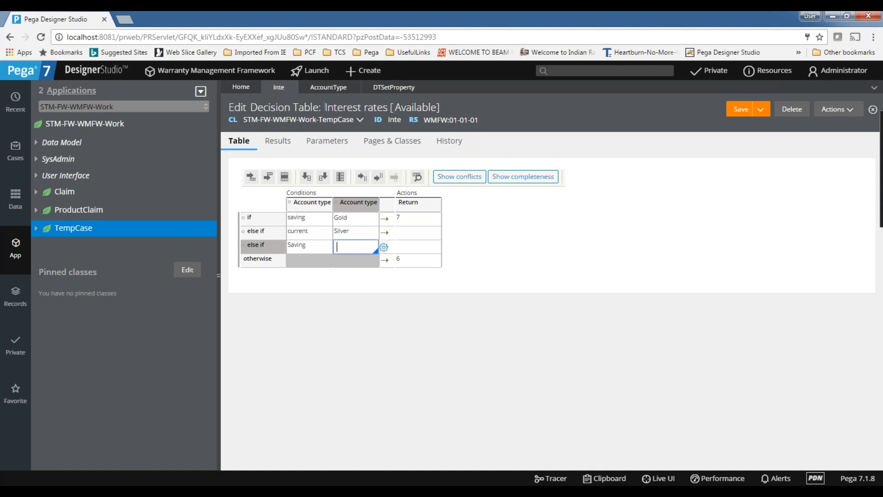
Capitalise the condition values: Saving in the if row, Silver in the last else-if row, and Current in the first else-if row.
click(299, 220)
click(294, 220)
key(BackSpace)
text(S)
click(700, 236)
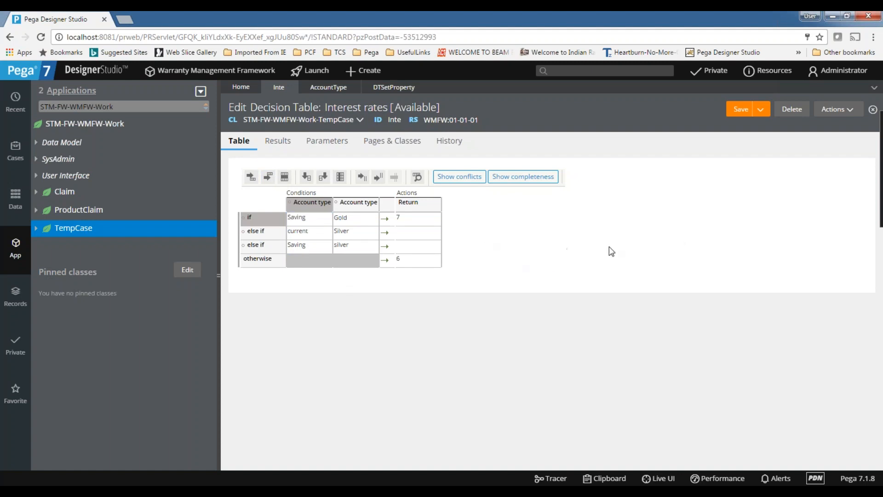
click(370, 248)
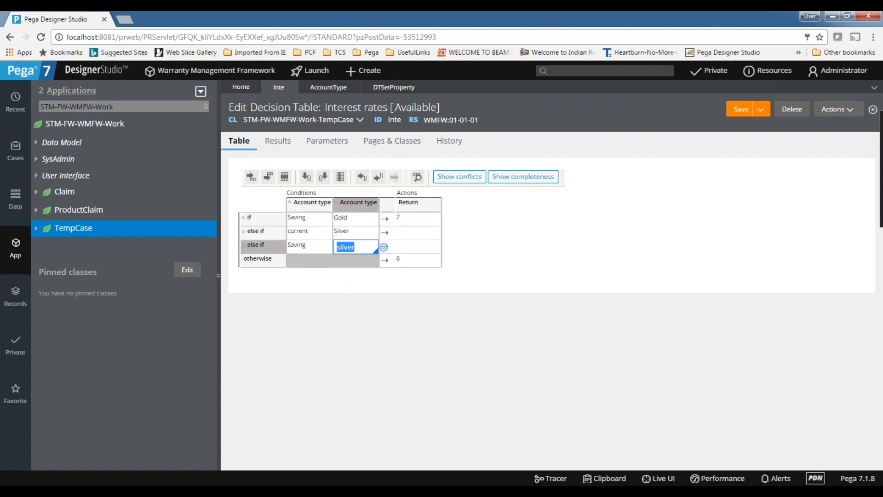
text(S)
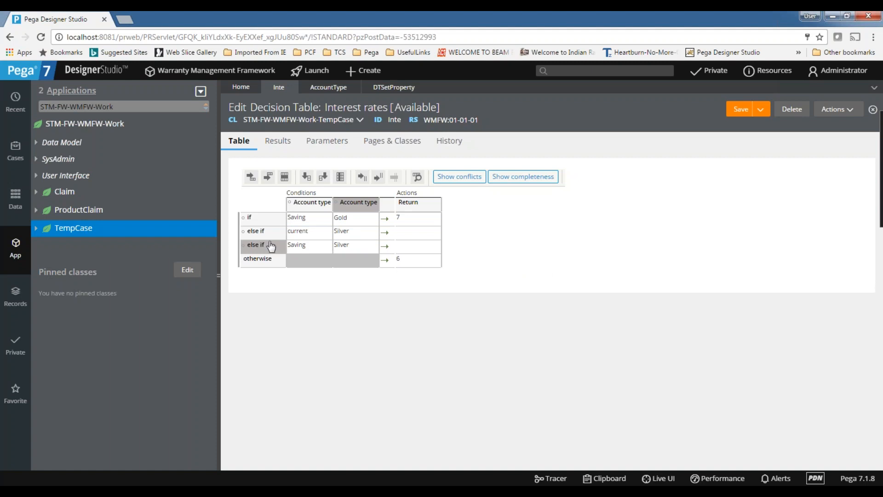
click(296, 233)
text(Current)
click(668, 245)
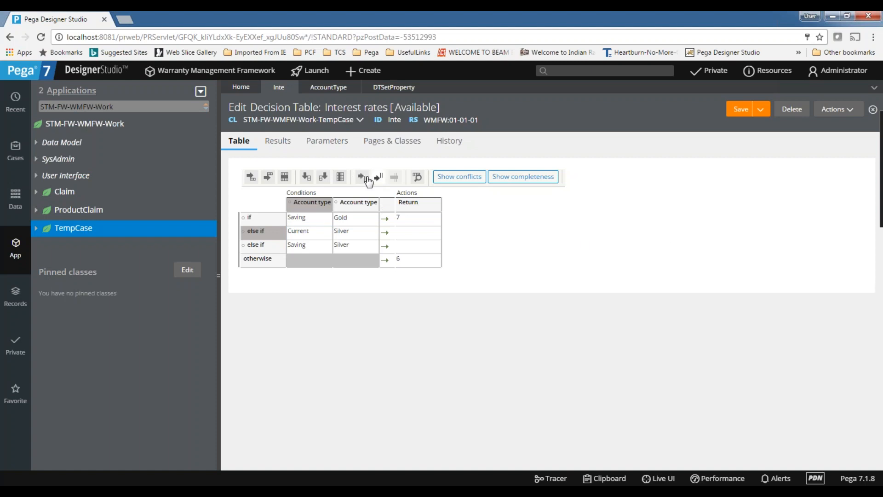
Try adding a blank alternative value above Saving in the if row and delete it again.
click(313, 224)
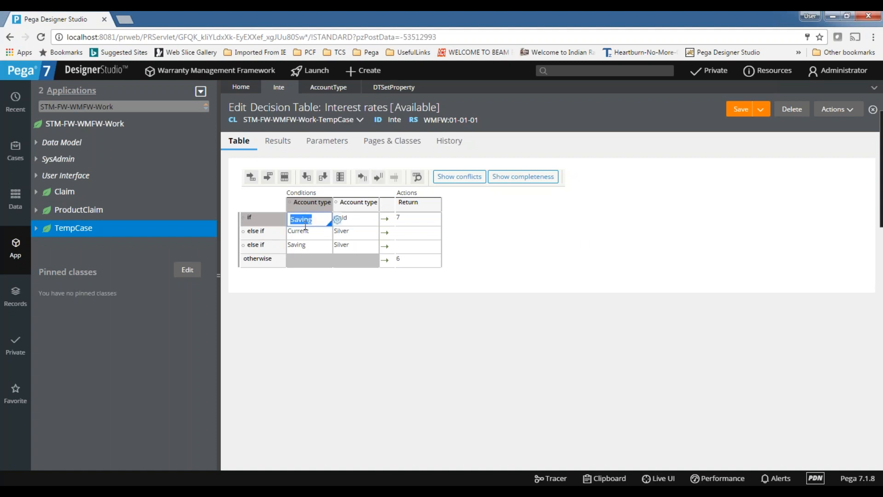
click(362, 177)
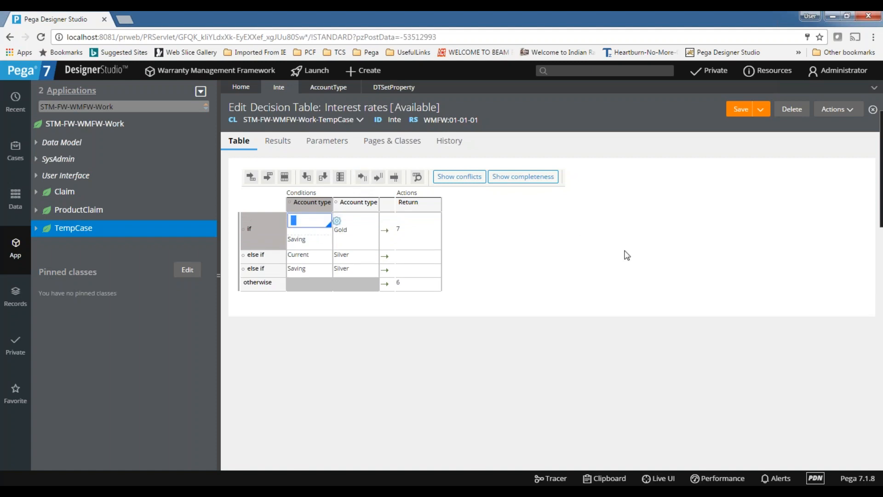
click(394, 177)
click(394, 178)
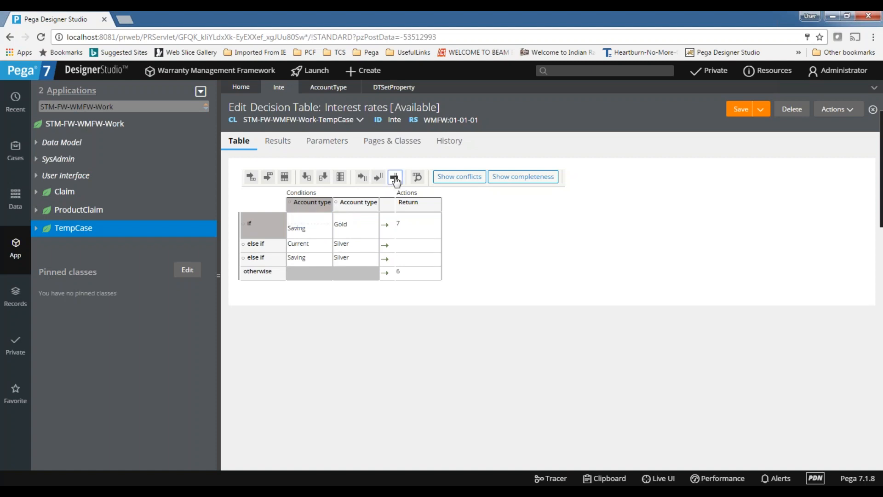
Save the decision table, and open and close the first Account type column's property chooser.
click(739, 115)
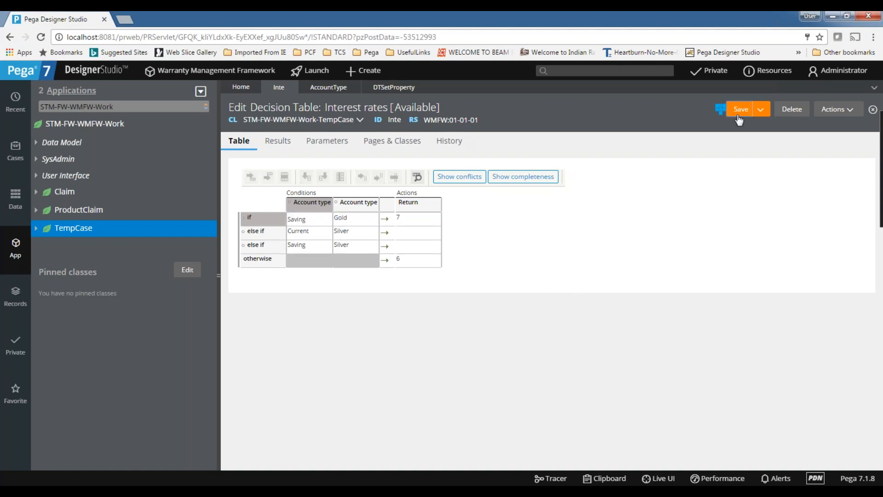
click(307, 217)
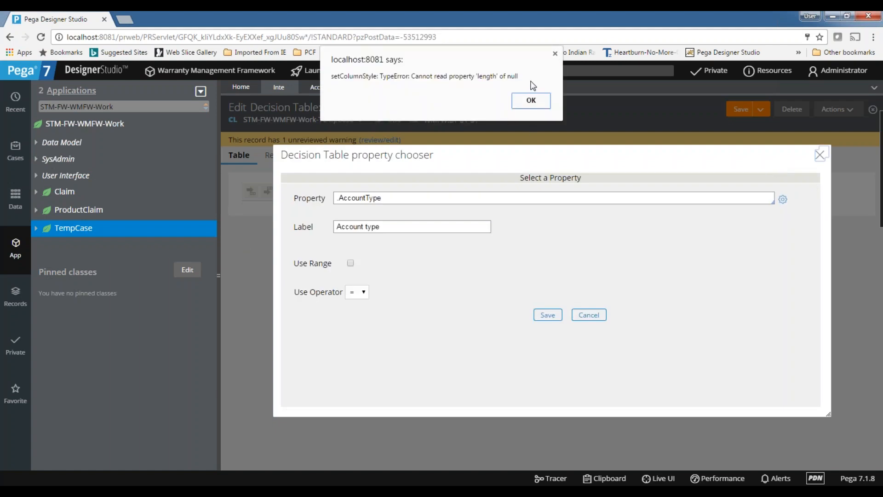
click(555, 54)
click(531, 125)
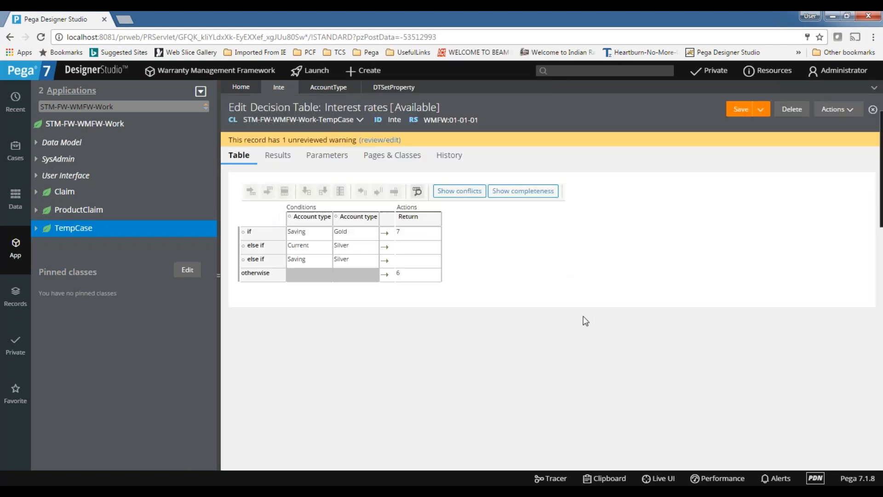
click(313, 248)
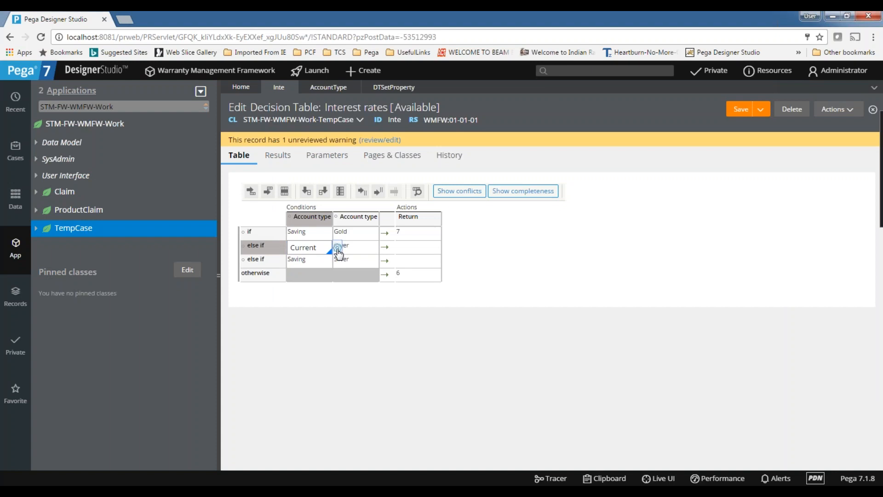
Inspect the Current condition and the if row's Saving condition in the Expression Builder, closing each without changes.
click(337, 248)
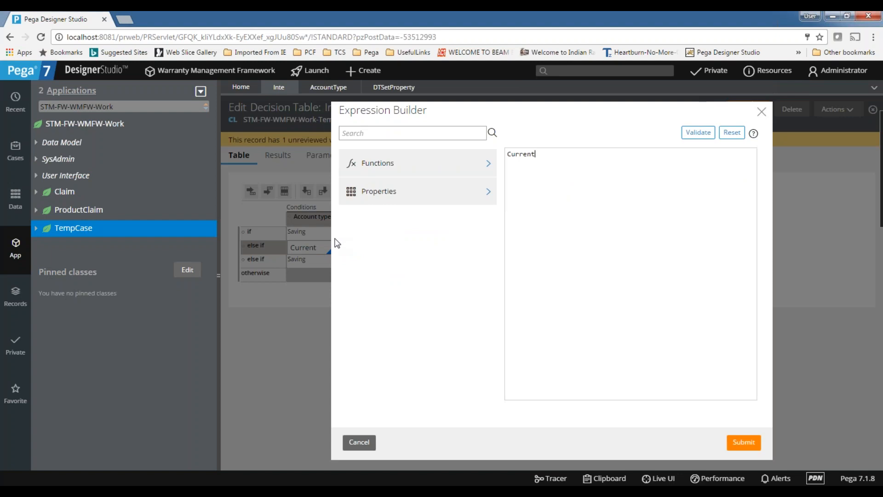
click(359, 442)
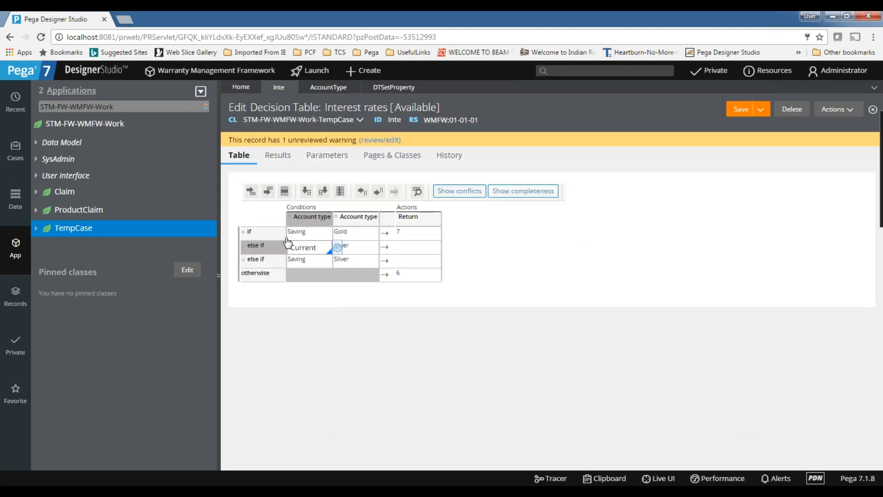
click(307, 238)
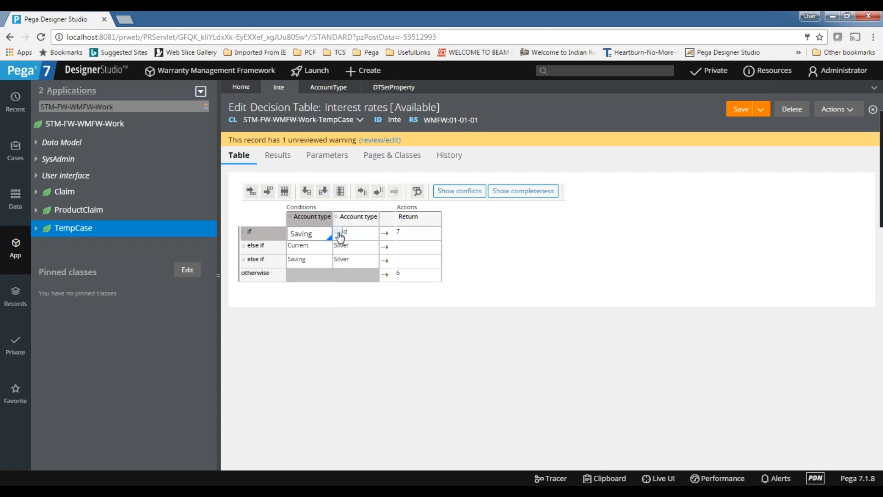
click(338, 233)
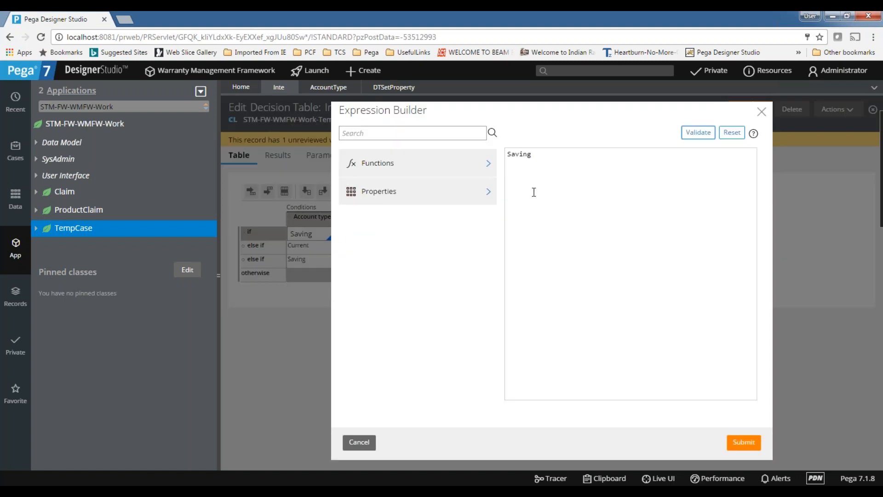
drag(542, 156, 490, 157)
click(587, 244)
click(761, 112)
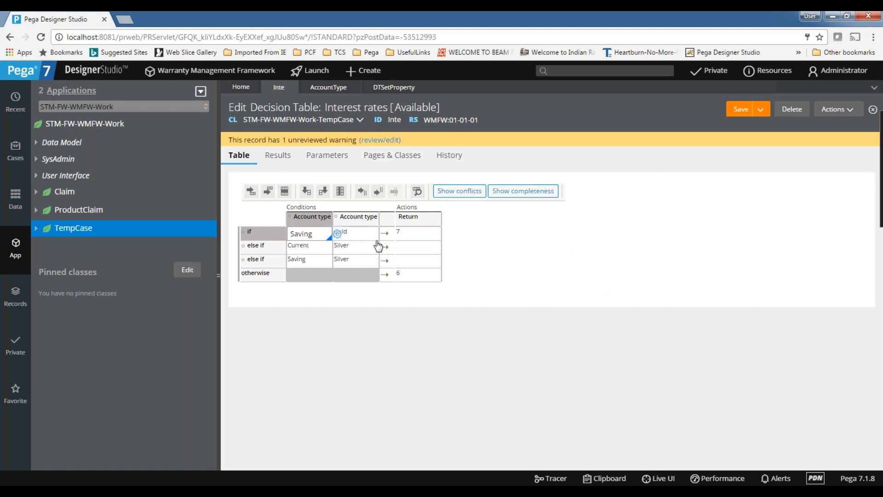
Set the return values to 8 for Current and Silver and 9 for Saving and Silver, and save the table.
click(416, 247)
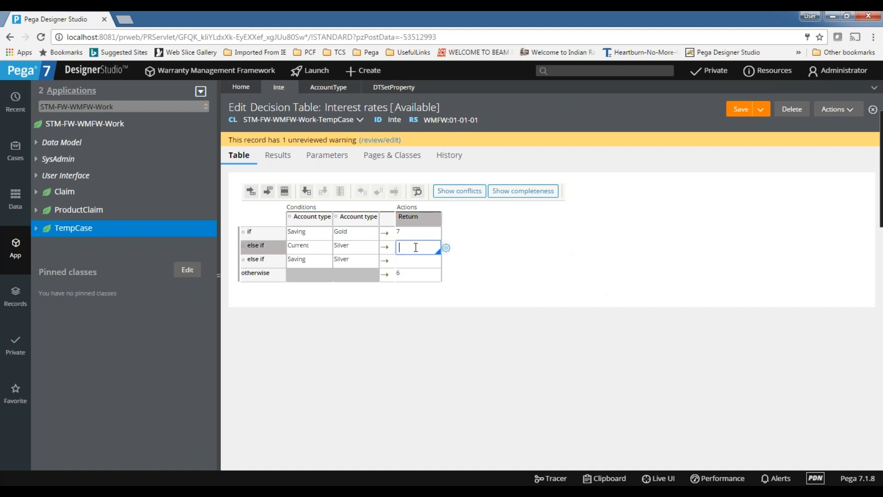
text(8)
key(Down)
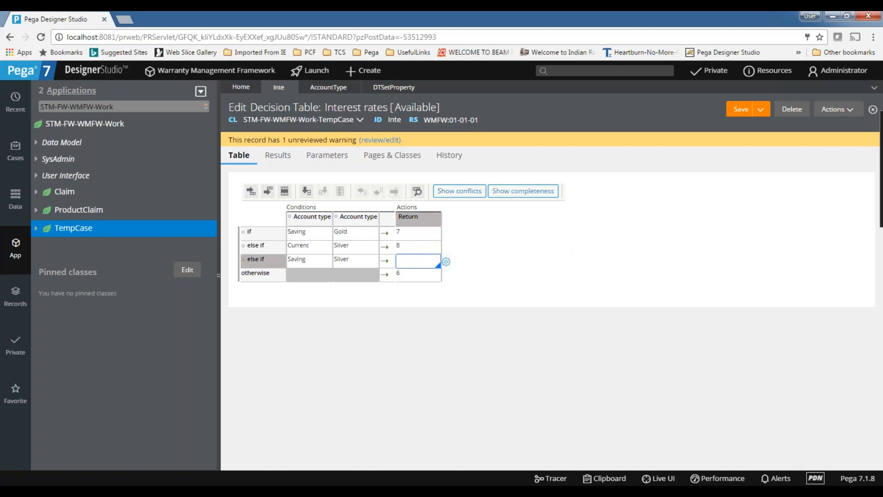
click(627, 267)
click(739, 112)
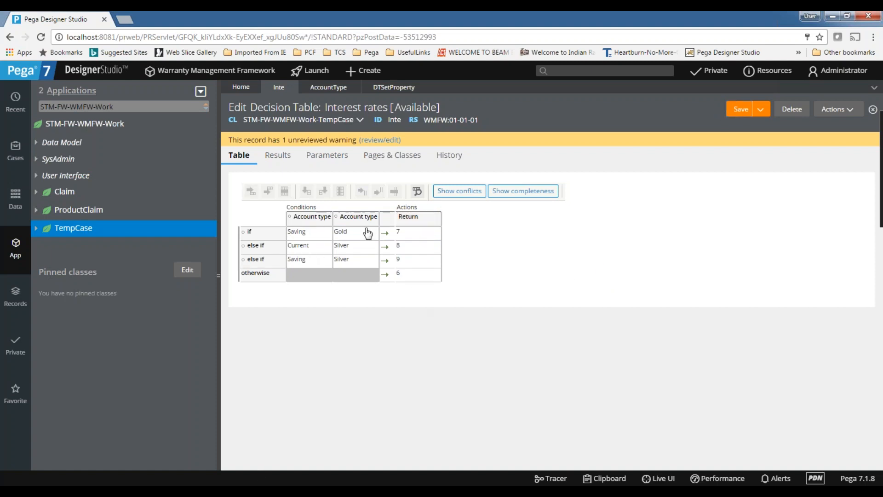
Try showing a blank property column beside Return and saving the table with it left empty.
click(416, 192)
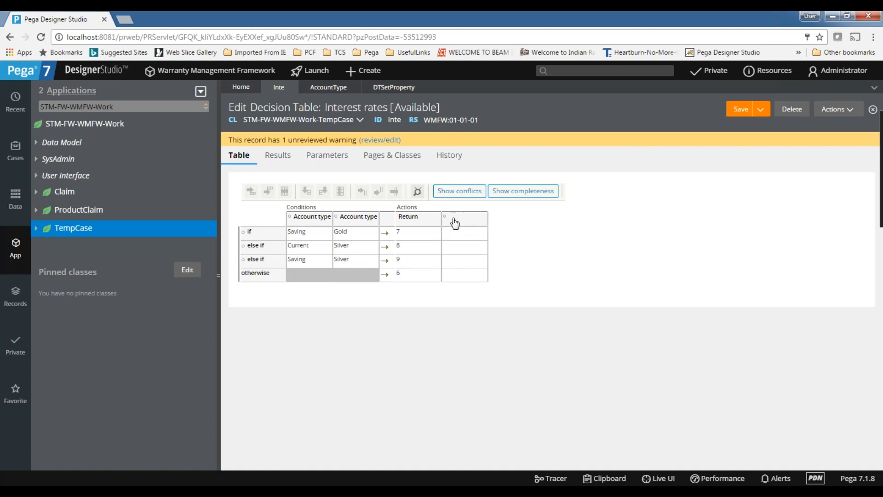
click(743, 109)
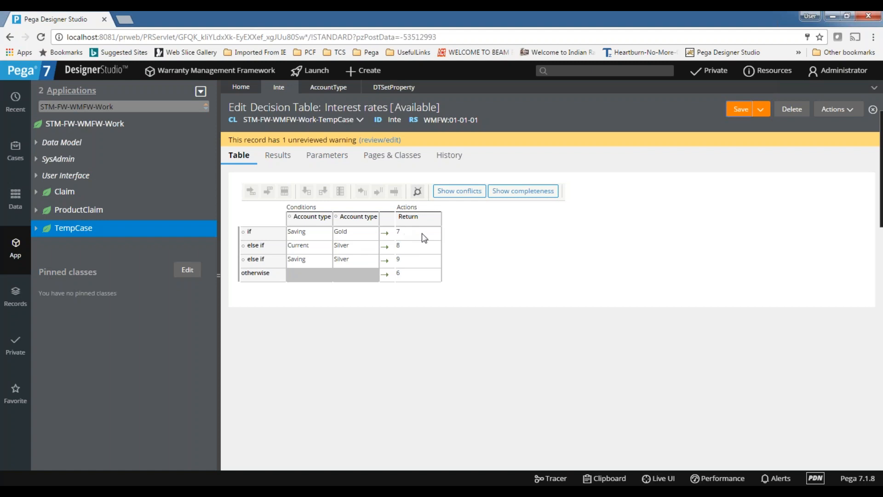
click(419, 194)
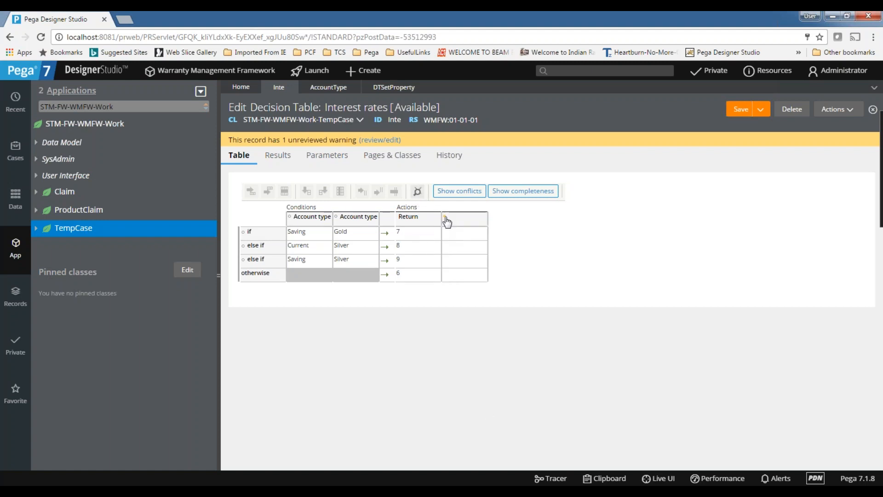
click(465, 234)
click(462, 225)
click(720, 109)
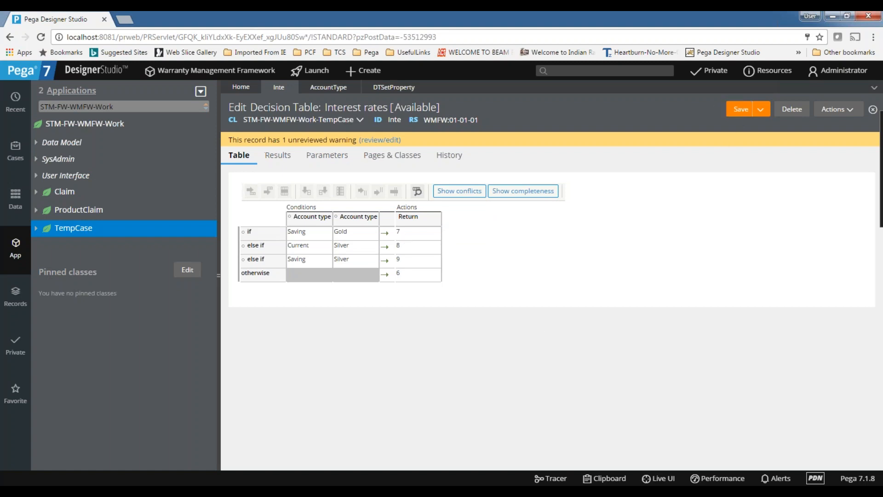
Show the blank property column beside Return and enter 4 in its if row.
click(417, 191)
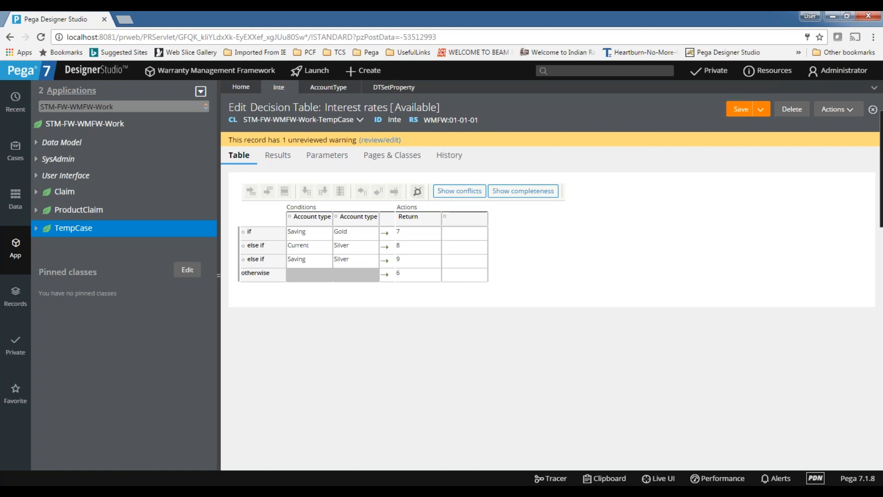
click(463, 233)
click(447, 218)
click(466, 236)
text(4)
click(470, 246)
Close the decision table and reopen Interest rates from the recent items.
click(292, 87)
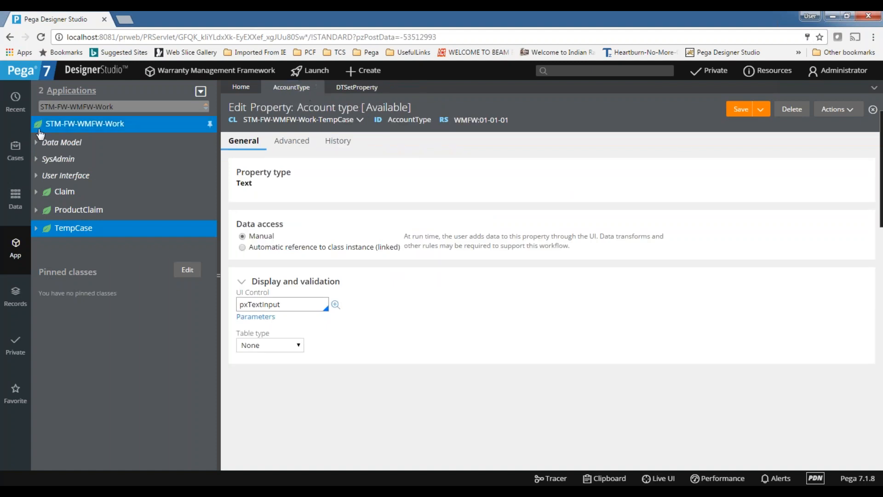
click(17, 106)
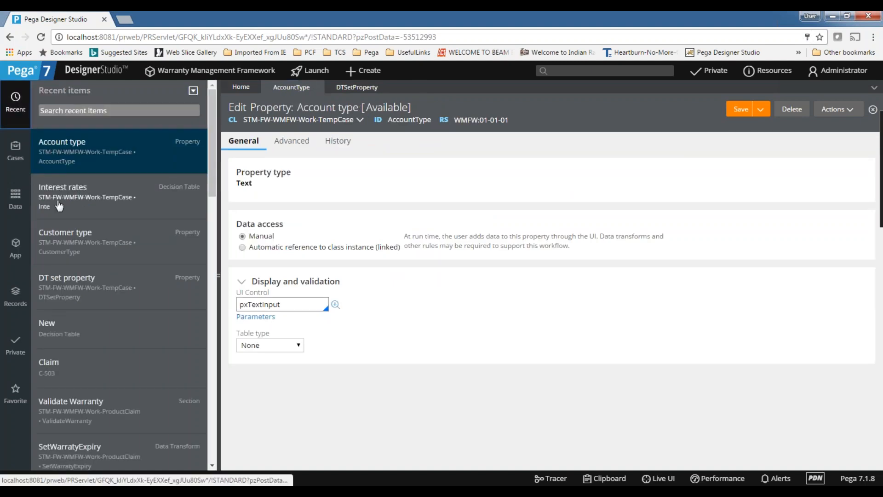
click(71, 193)
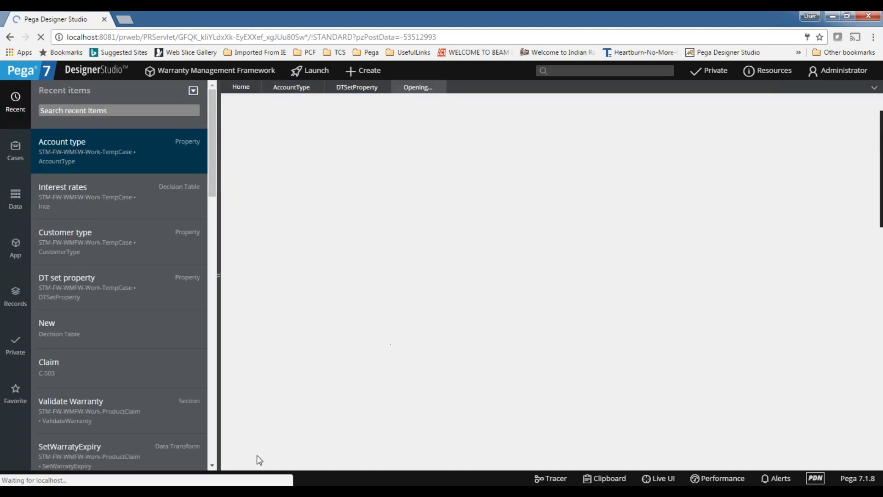
Assign .DTSetProperty to the blank action column and save the property choice.
click(451, 220)
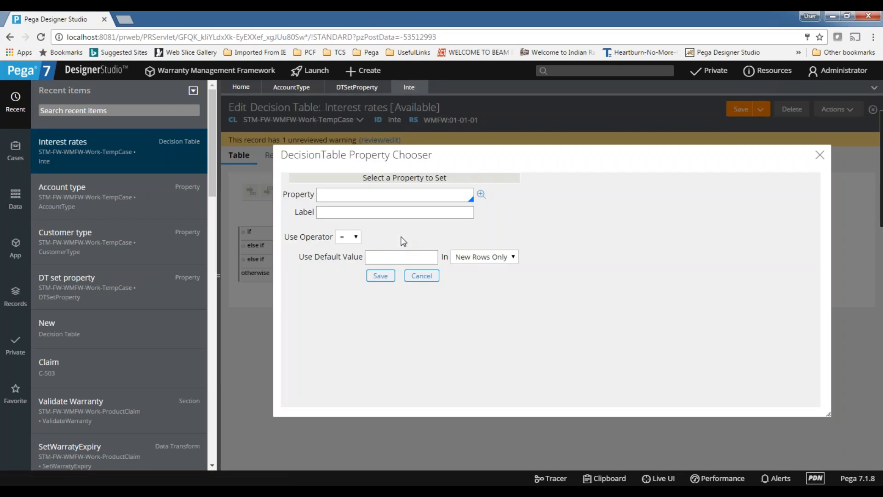
text(.DTSetProperty)
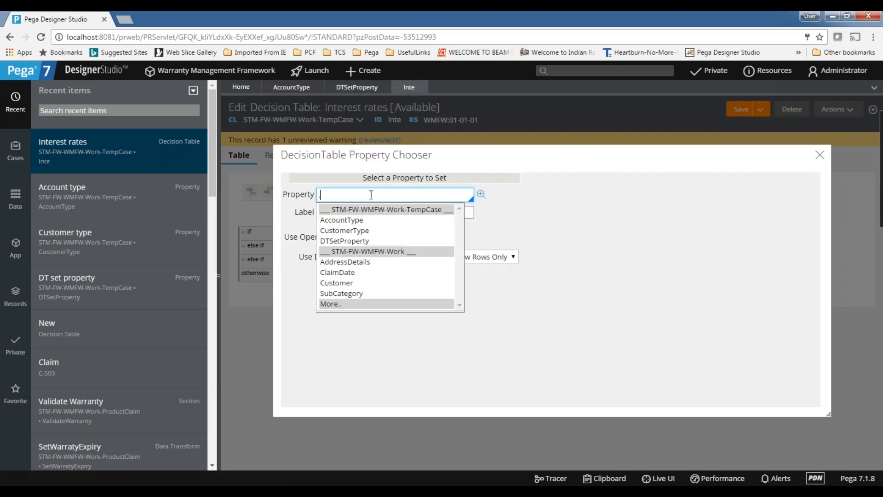
key(Return)
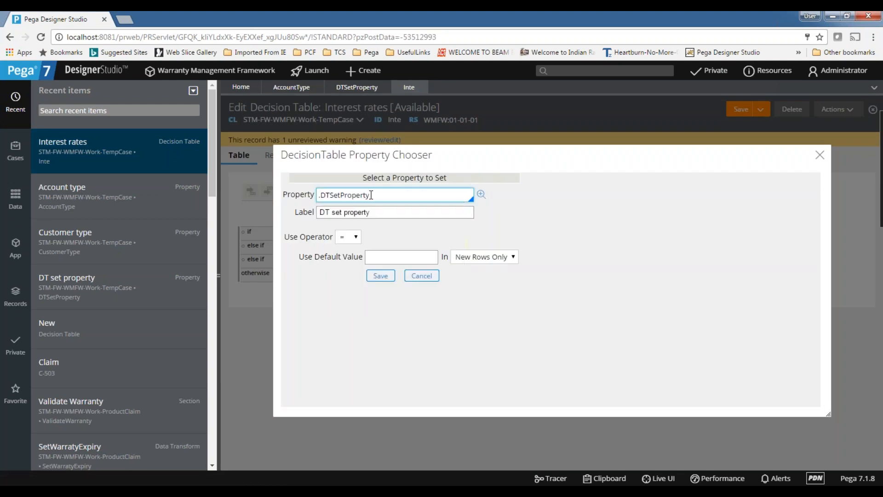
click(373, 277)
Enter DT set property values of 100, 200 and 300 for the condition rows and 50 for otherwise, and save the table.
click(469, 236)
key(BackSpace)
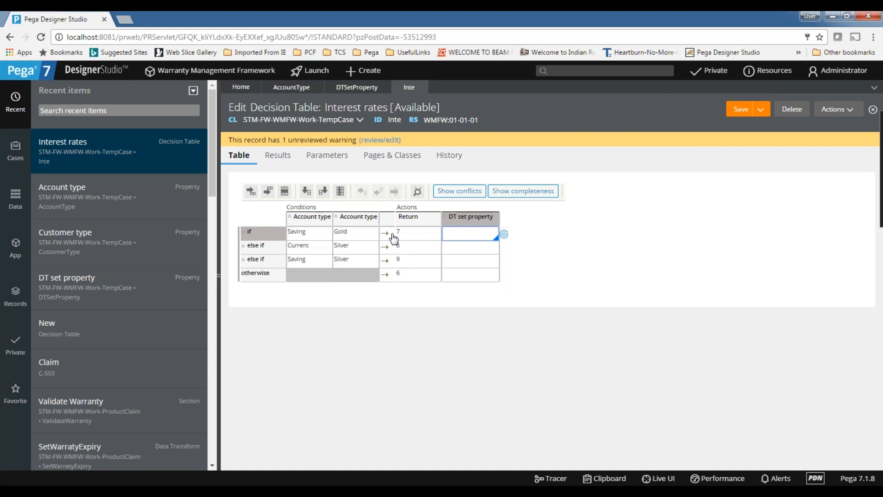
click(466, 246)
text(200)
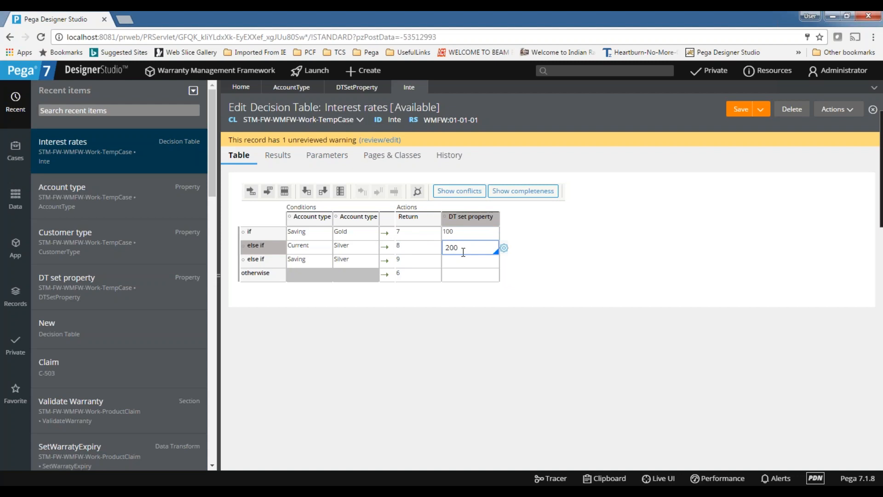
click(464, 263)
text(300)
click(468, 276)
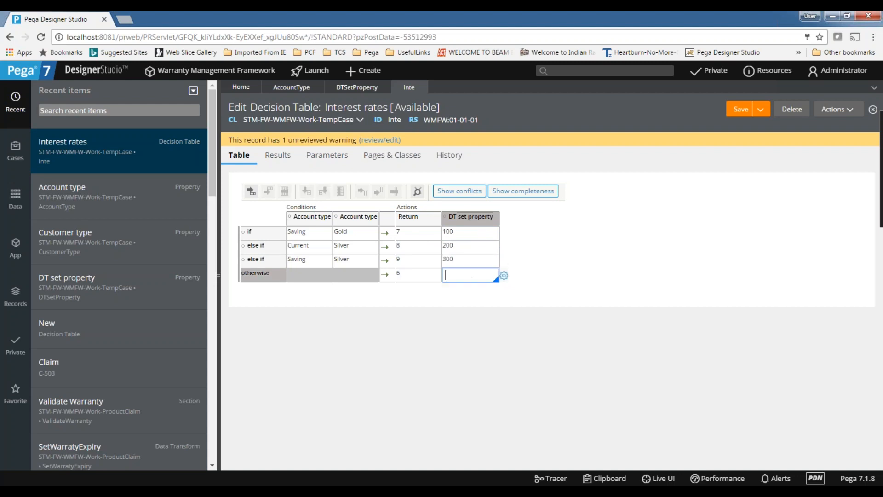
click(868, 242)
click(453, 232)
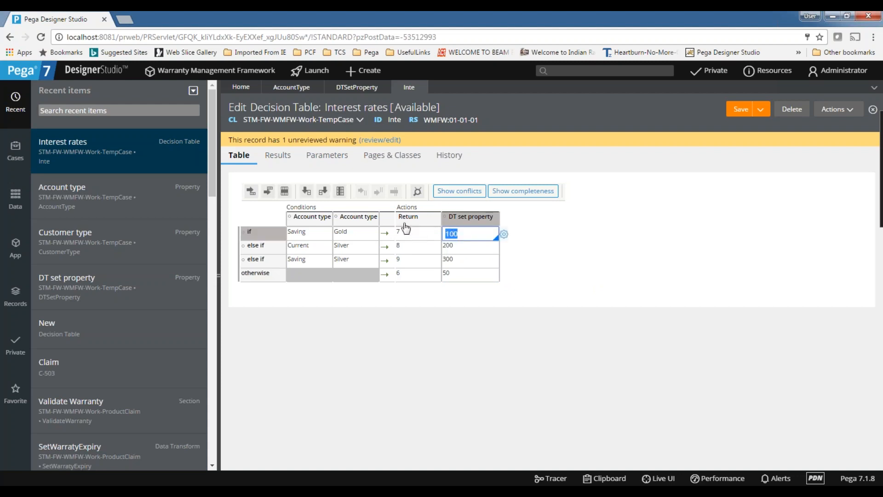
click(648, 269)
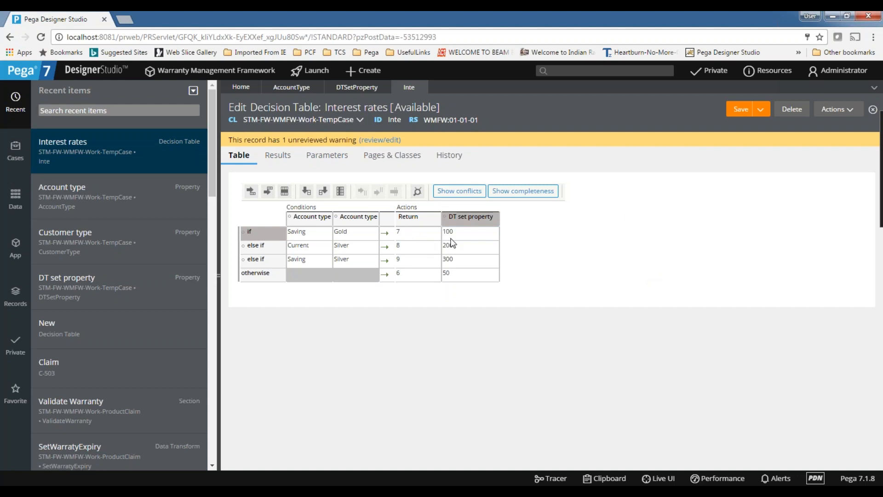
click(741, 111)
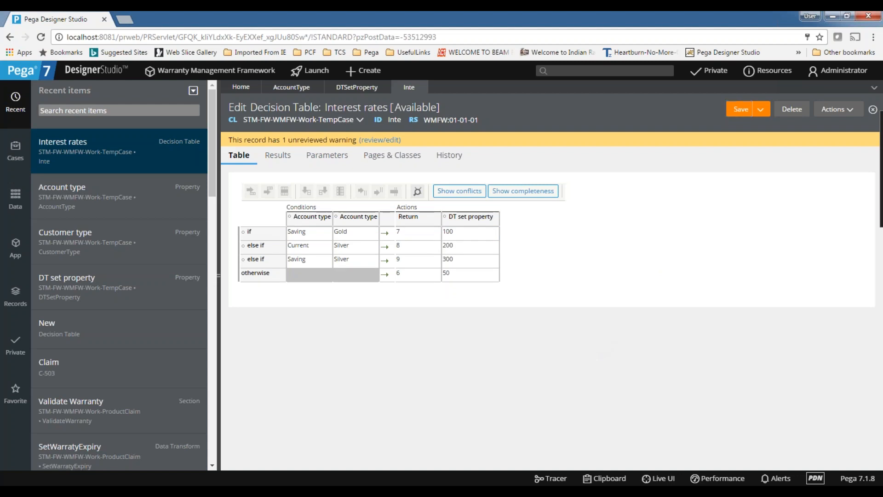
Test-run the decision table with AccountType set to Current, and close the test window.
click(841, 115)
click(831, 124)
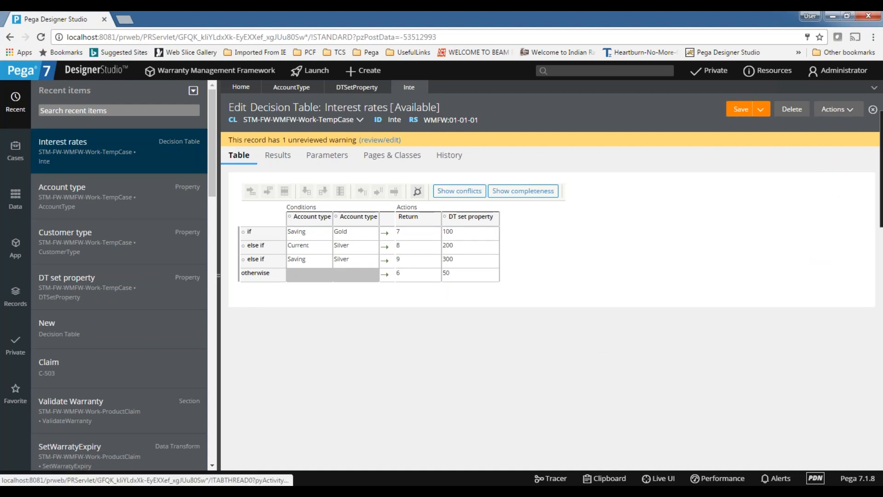
drag(333, 18, 490, 12)
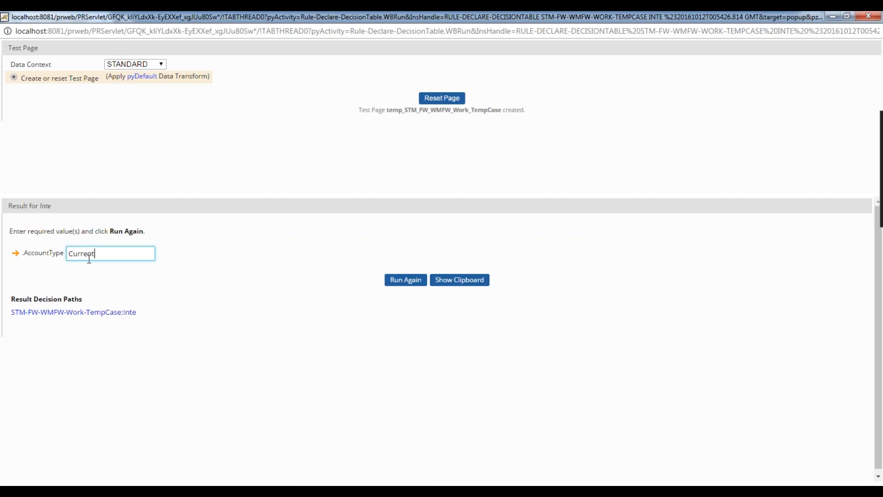
click(405, 282)
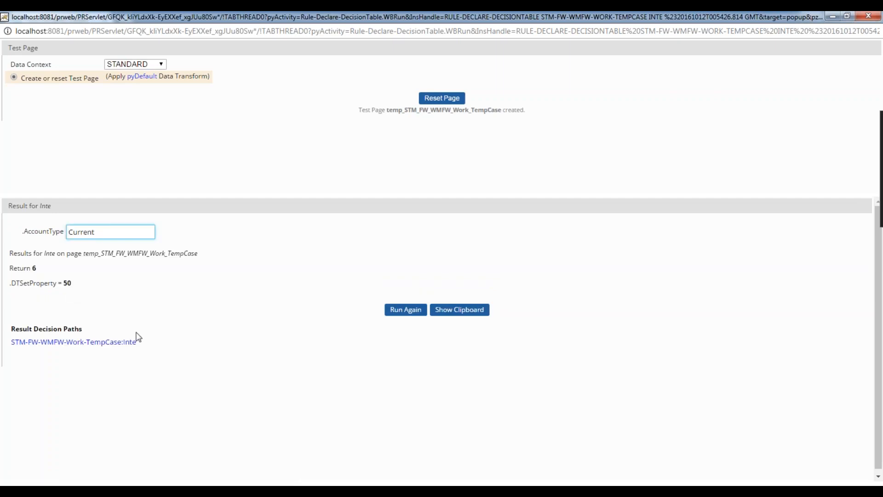
double_click(264, 18)
drag(716, 269, 261, 273)
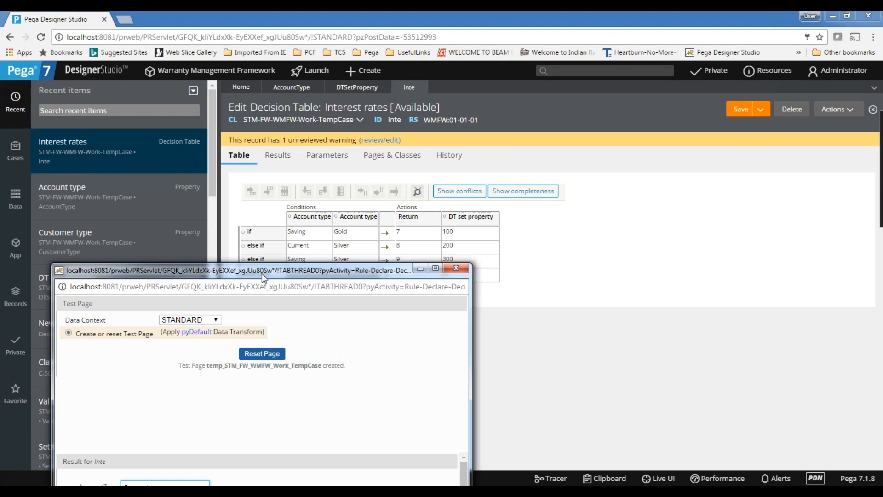
click(456, 268)
Check the first Account type column's property, set the second condition column to .DTSetProperty, and save the table.
click(312, 217)
drag(414, 199, 341, 195)
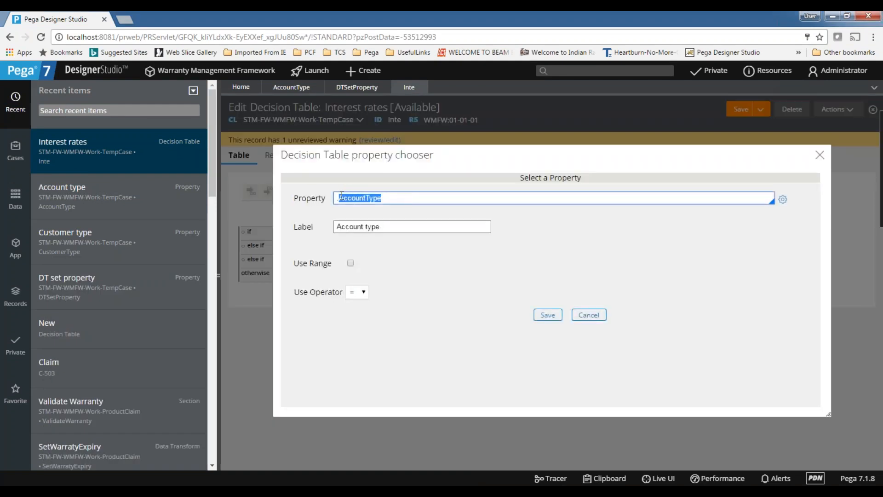
click(677, 174)
click(532, 128)
click(576, 316)
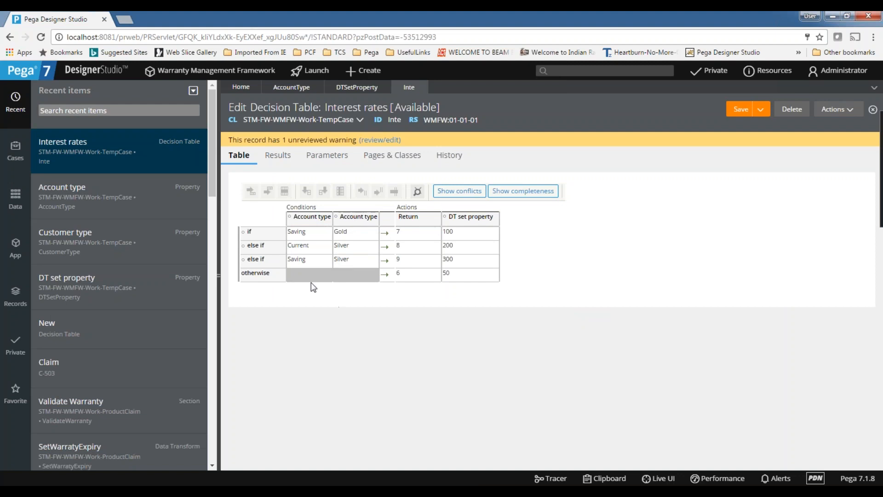
click(736, 111)
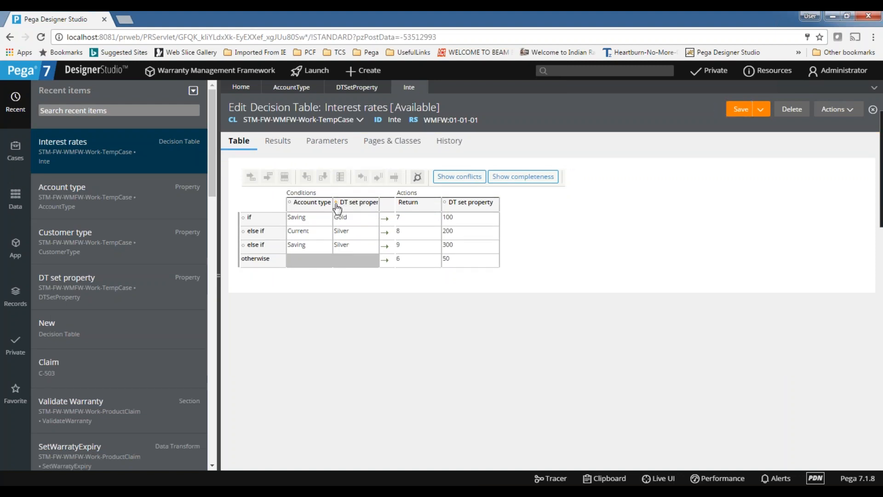
Close and reopen the Interest rates table, and open the second condition column's property chooser.
click(422, 87)
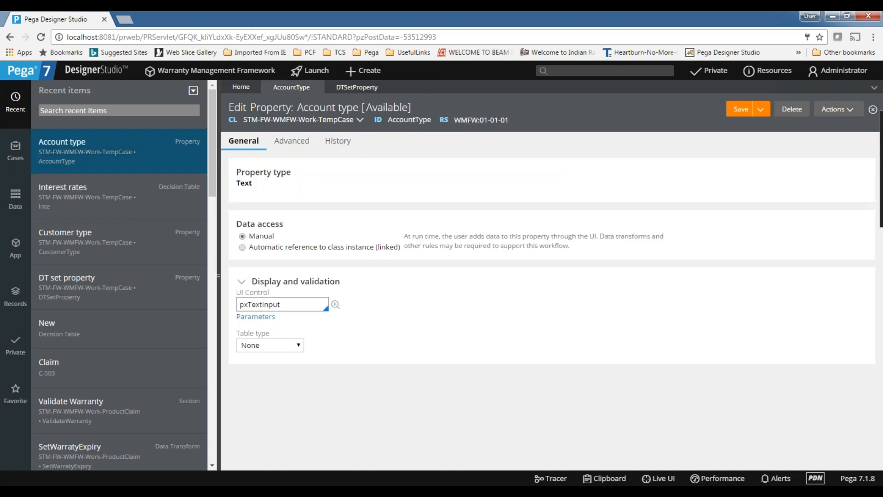
click(57, 189)
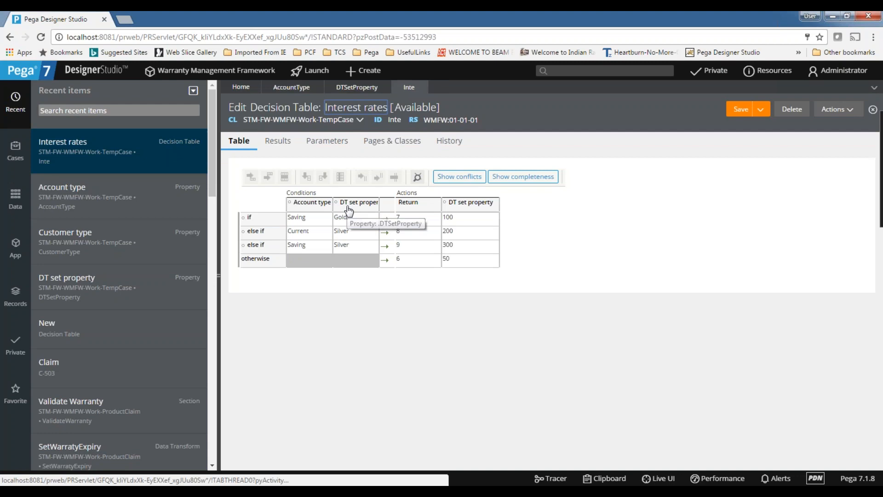
double_click(354, 205)
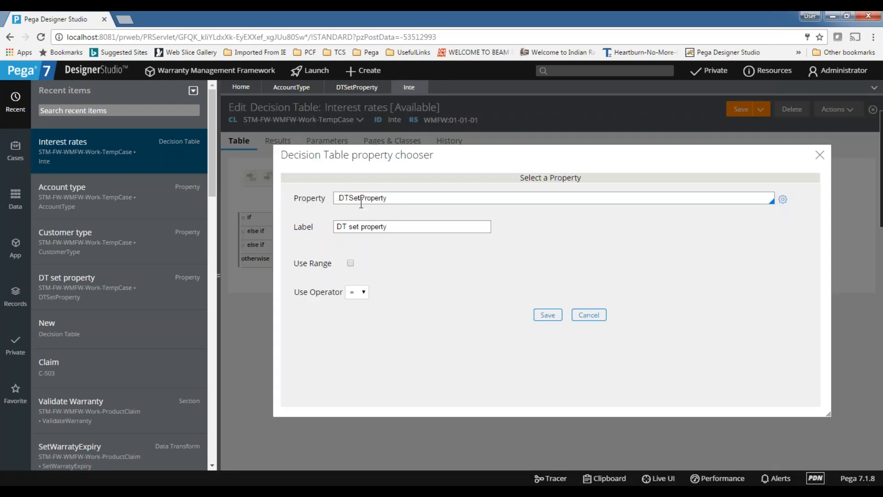
Set the second condition column's property to .CustomerType and save the Interest rates decision table.
key(BackSpace)
text(cu)
key(Down)
key(Return)
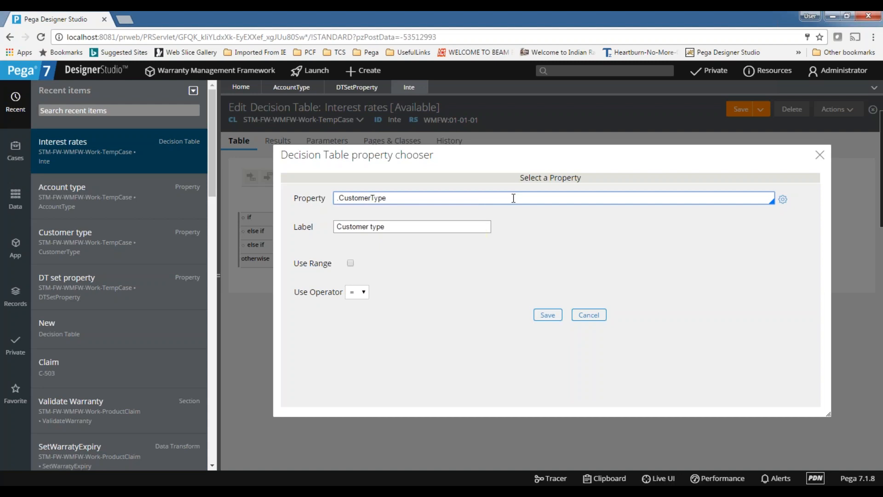
click(549, 315)
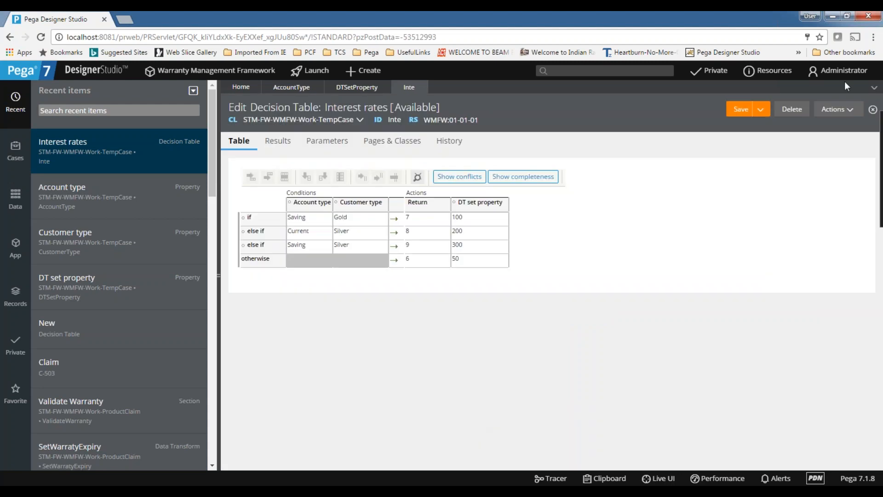
click(741, 110)
Run the Interest rates decision table and submit Current as the AccountType test value.
click(836, 110)
click(812, 122)
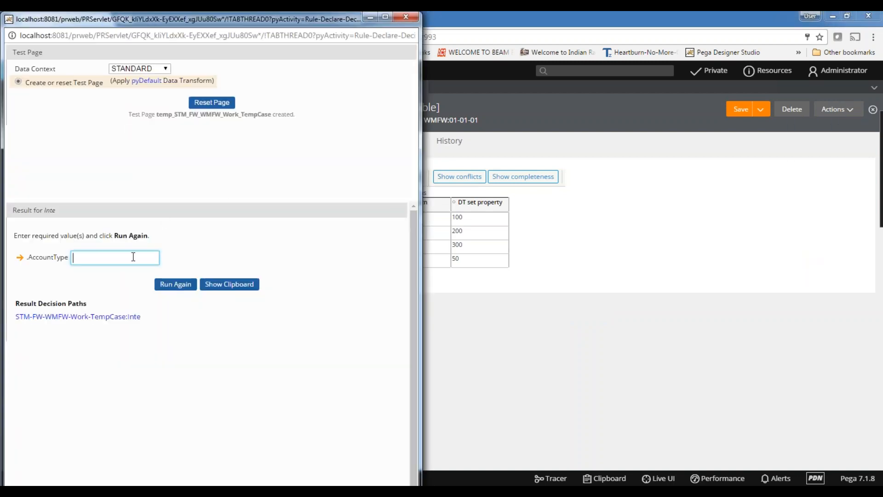
text(Current)
click(122, 273)
click(176, 284)
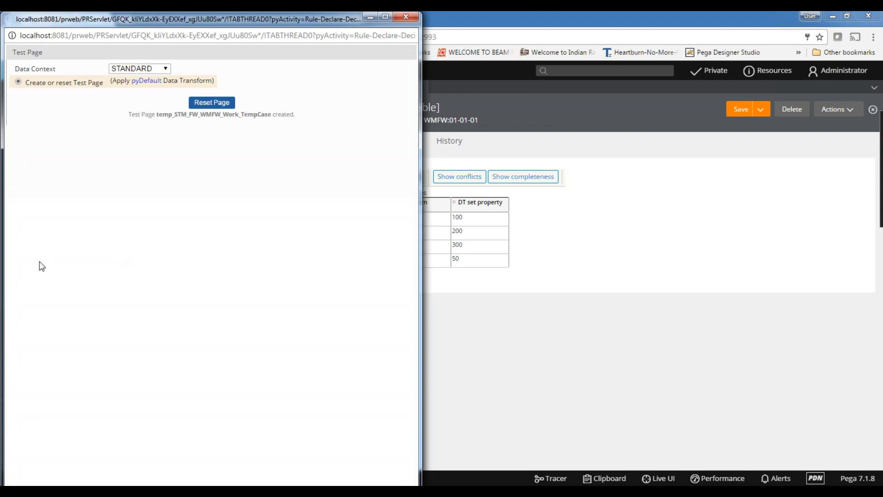
Complete the test run with CustomerType Gold and check the returned value and DTSetProperty result.
click(93, 279)
text(G)
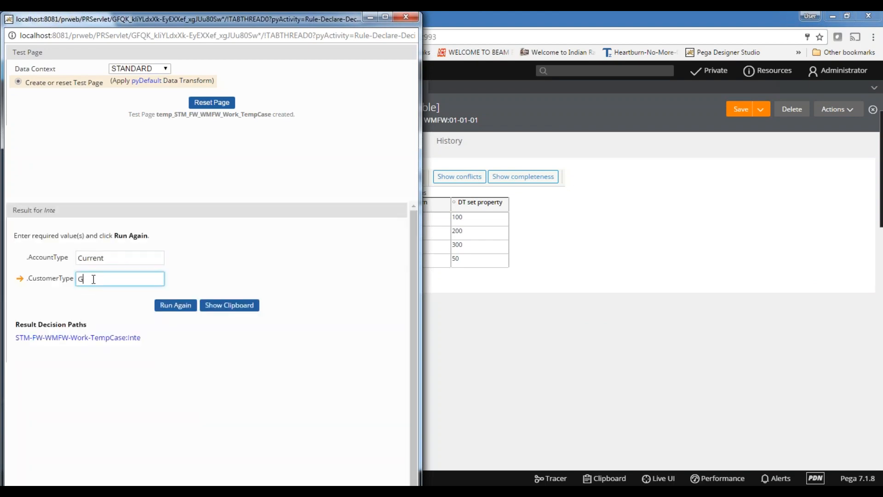
text(o)
key(BackSpace)
key(BackSpace)
drag(284, 25, 727, 26)
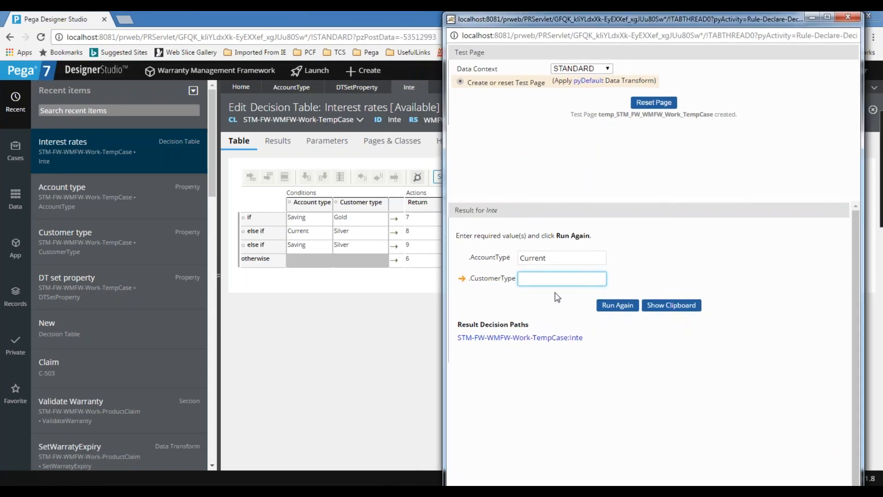
text(Gold)
drag(669, 24, 683, 12)
click(393, 300)
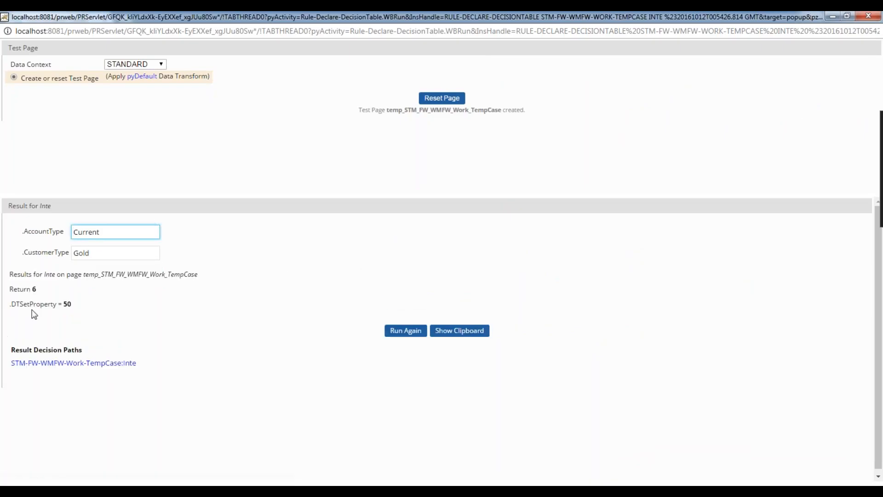
drag(32, 290, 47, 289)
double_click(71, 304)
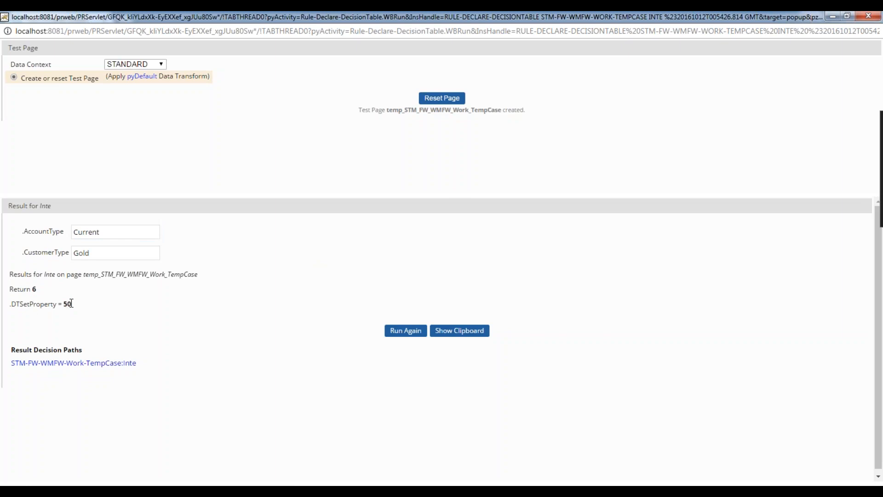
Rerun the test with CustomerType Silver, keeping AccountType Current, and close the test window.
double_click(289, 16)
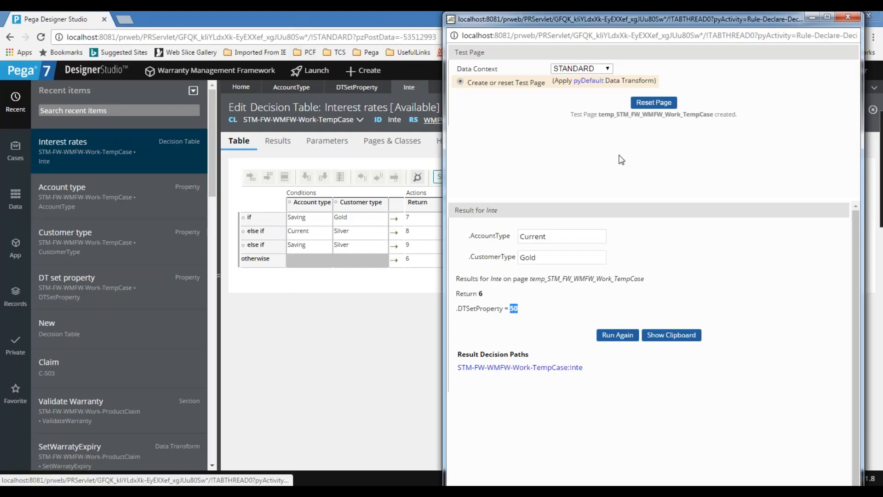
drag(547, 257, 492, 260)
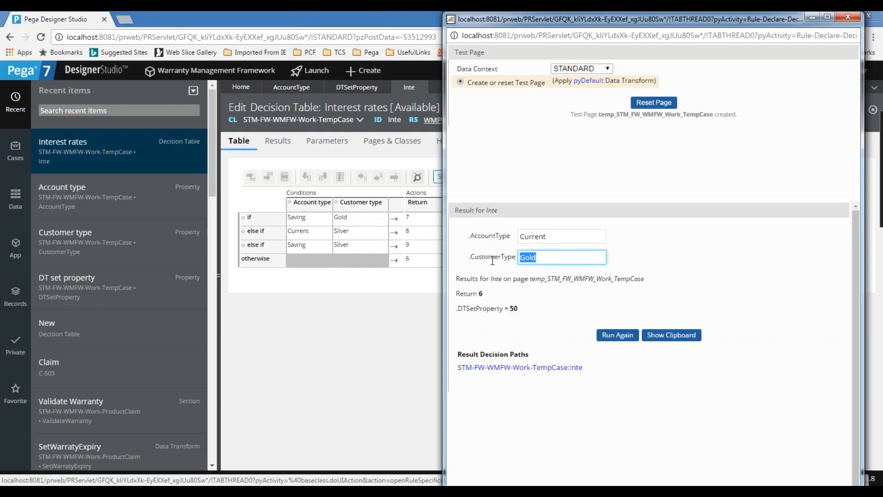
text(Silver)
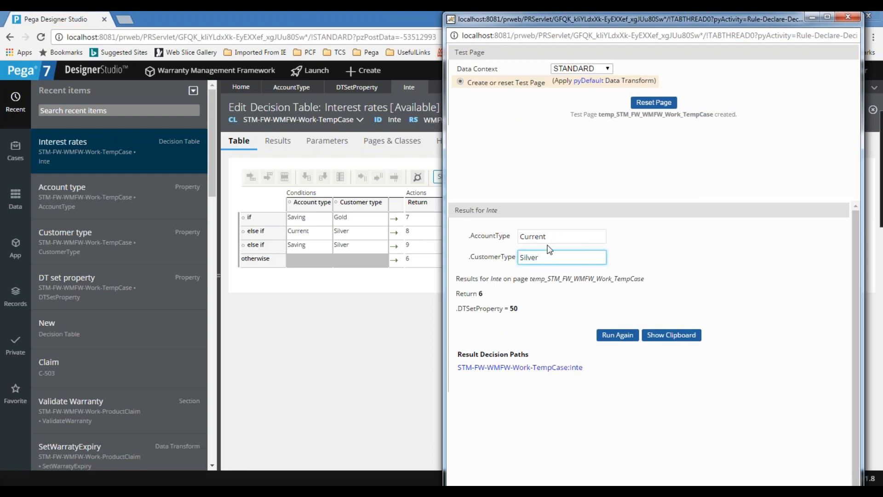
click(617, 335)
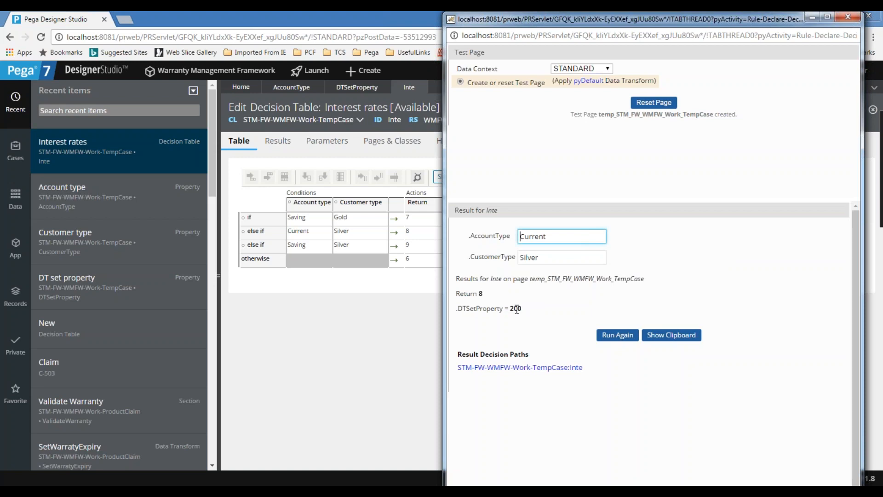
drag(760, 20, 516, 145)
click(610, 142)
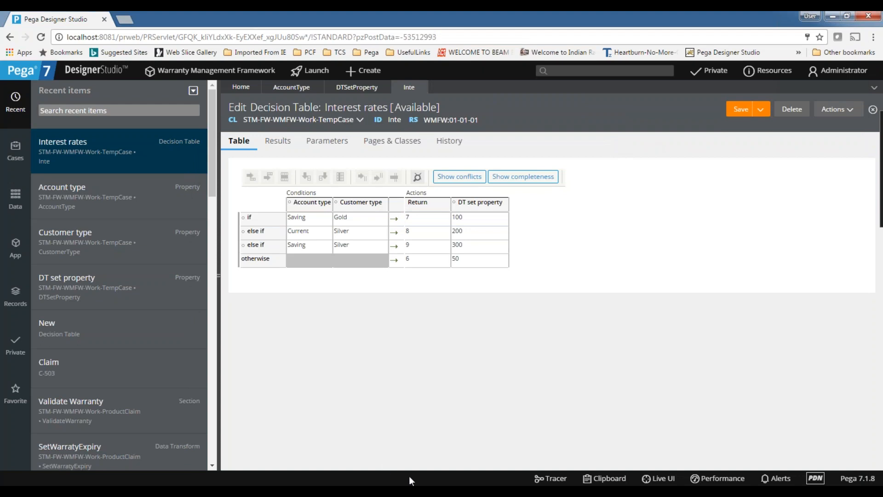
click(417, 492)
click(487, 430)
click(612, 140)
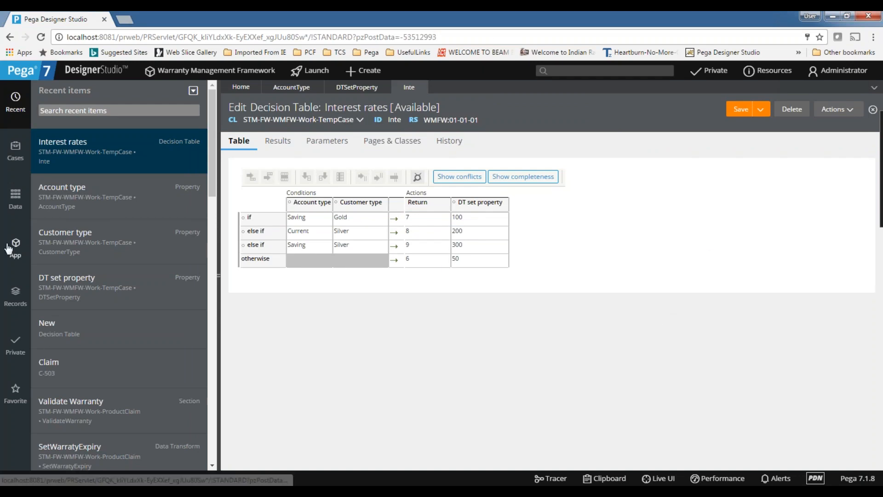
Examine the Return values in the rows of the Interest rates decision table.
click(429, 219)
click(425, 235)
click(426, 250)
click(425, 260)
click(423, 234)
click(424, 220)
click(424, 325)
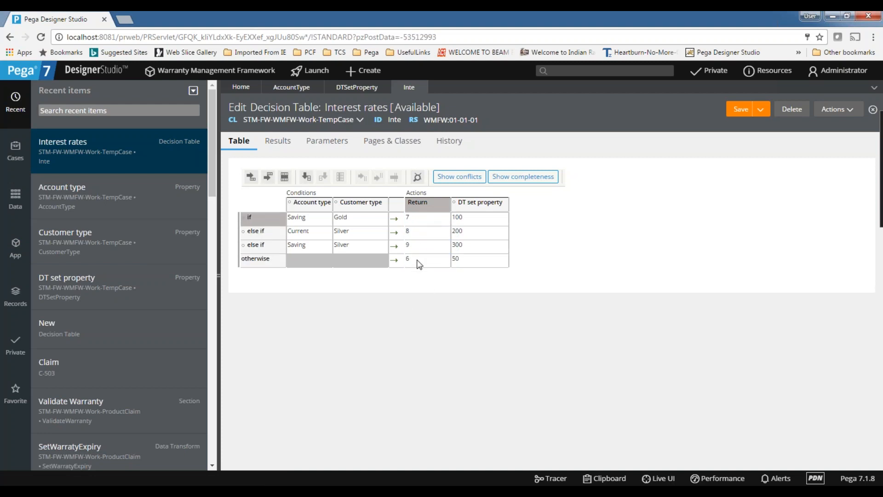
click(421, 220)
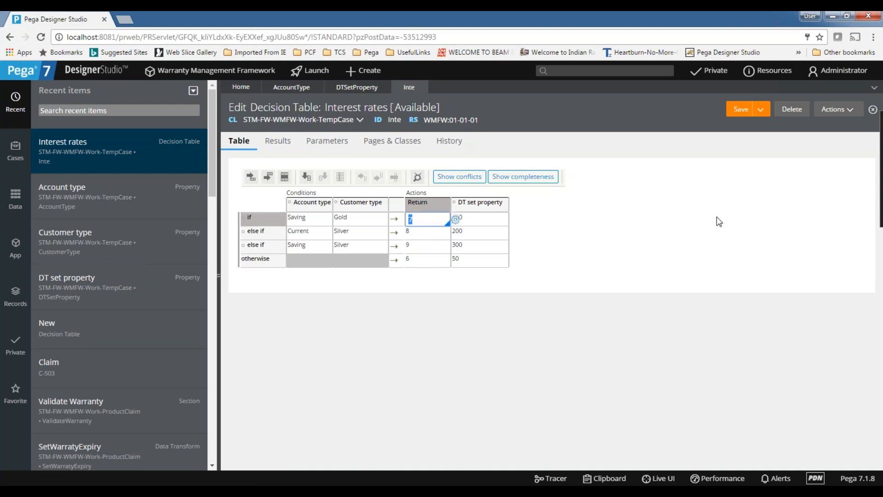
click(426, 234)
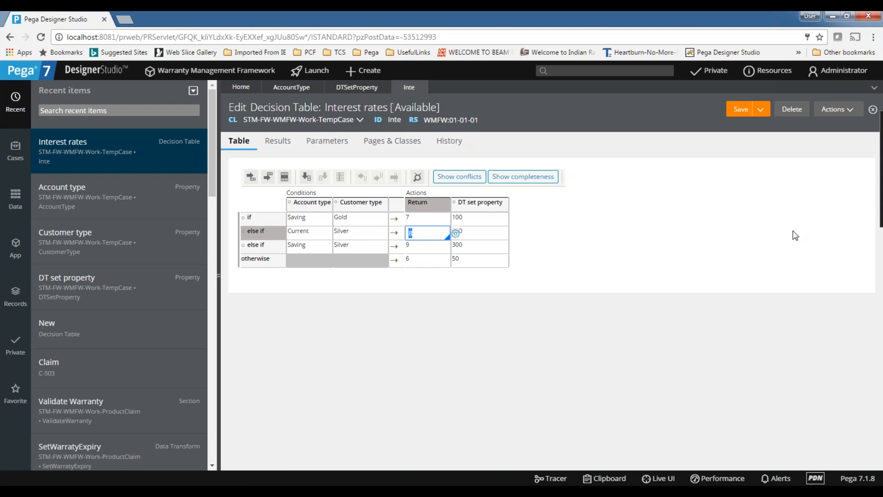
click(431, 345)
click(430, 219)
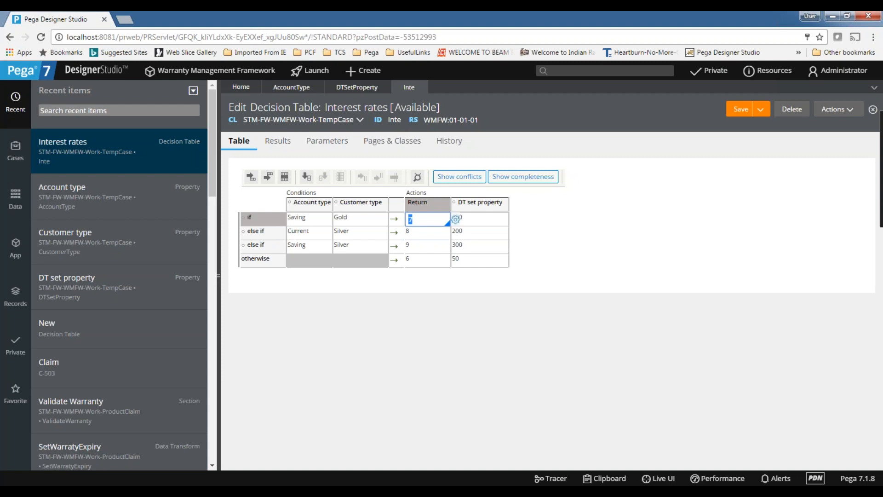
click(651, 181)
Start delegating the Interest rates decision table and choose the access group WMFW:Administrators.
click(850, 111)
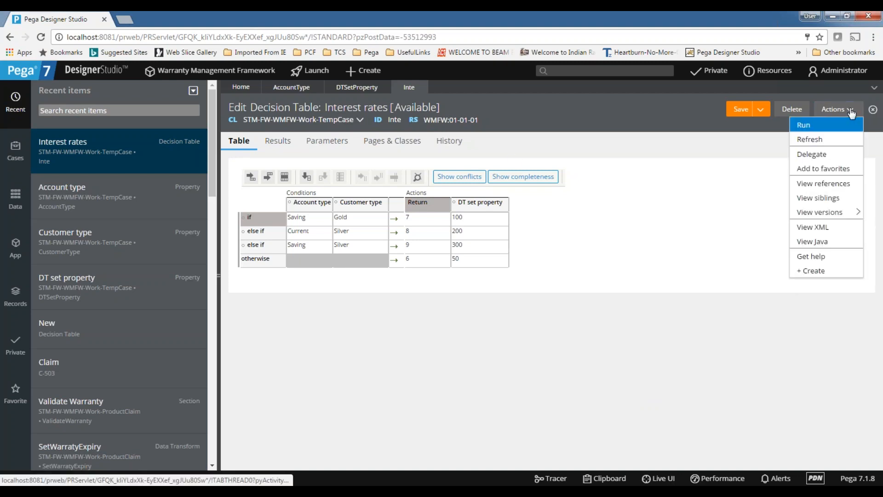
click(818, 161)
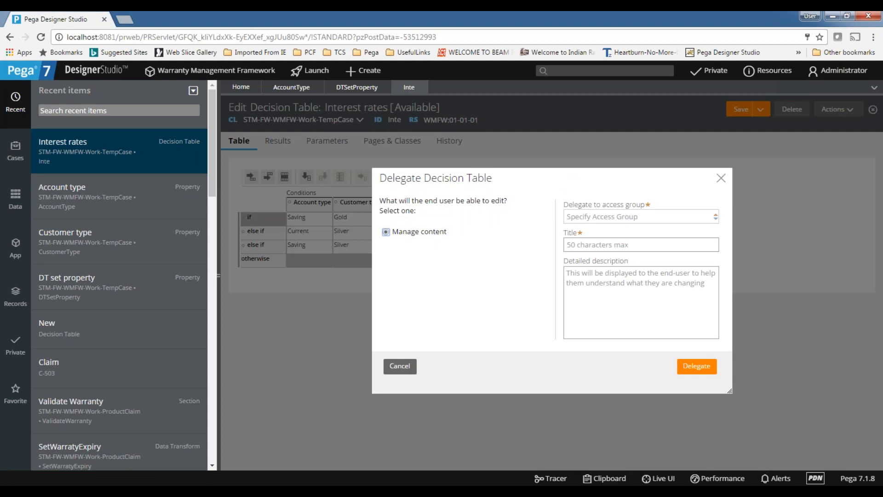
click(642, 217)
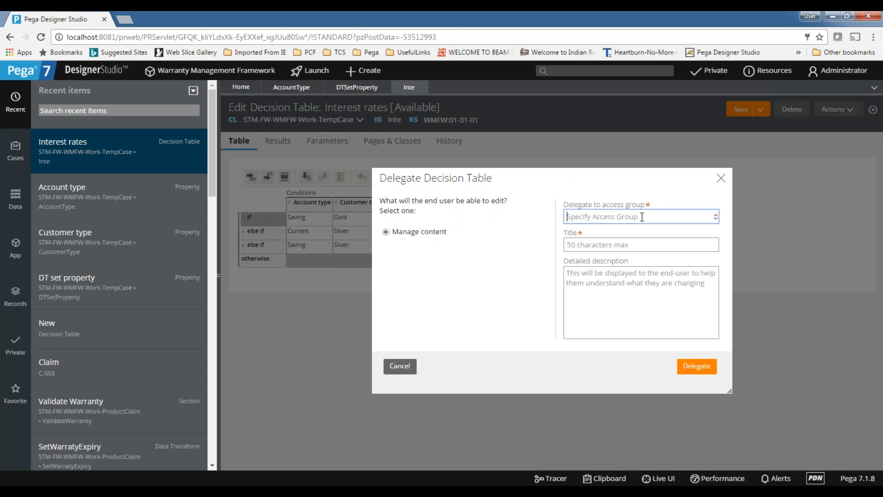
click(629, 257)
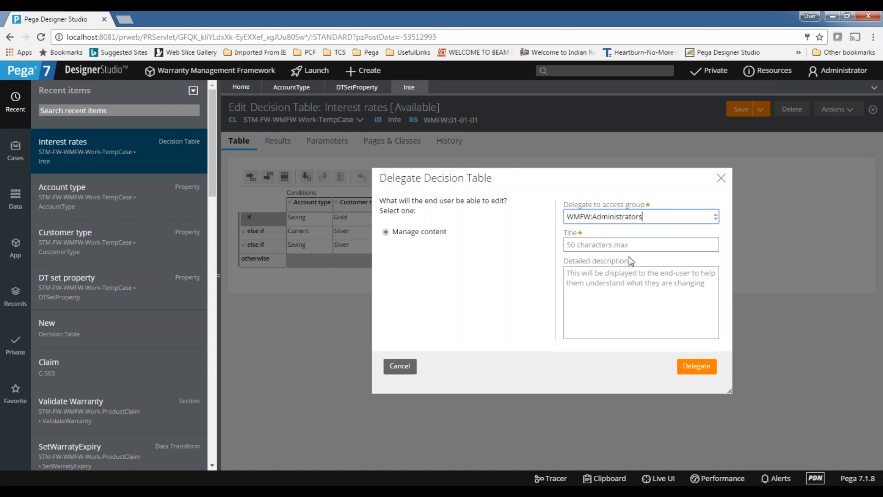
Title the delegation "Interest rates", describe it as "here you can manage interest rates", and delegate the decision table.
click(592, 249)
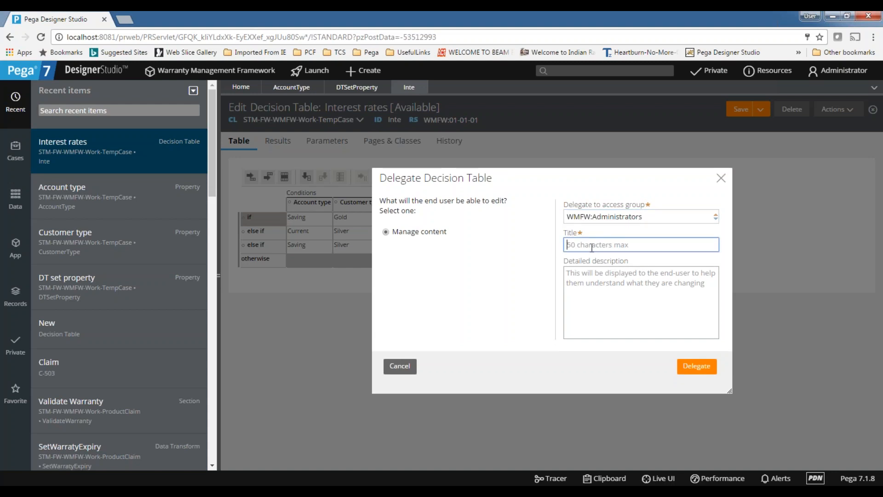
text(Interest rates)
click(604, 323)
text(here you ca)
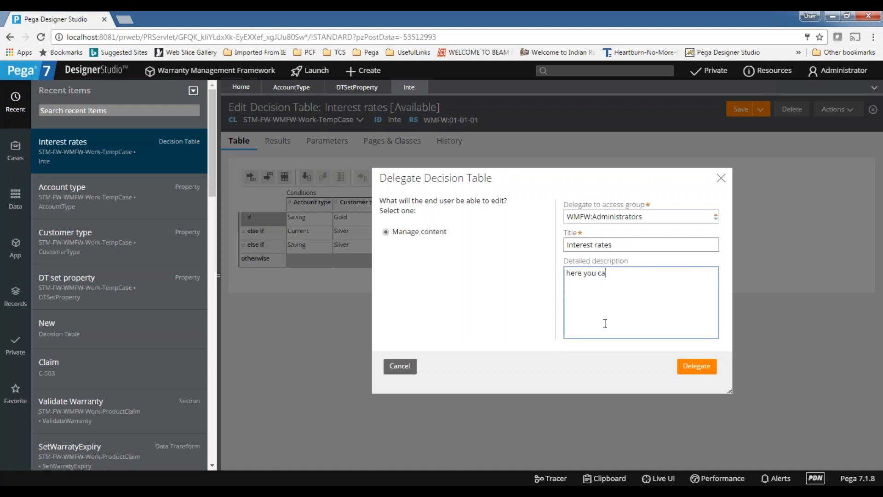
text(n manage interest)
text( rates)
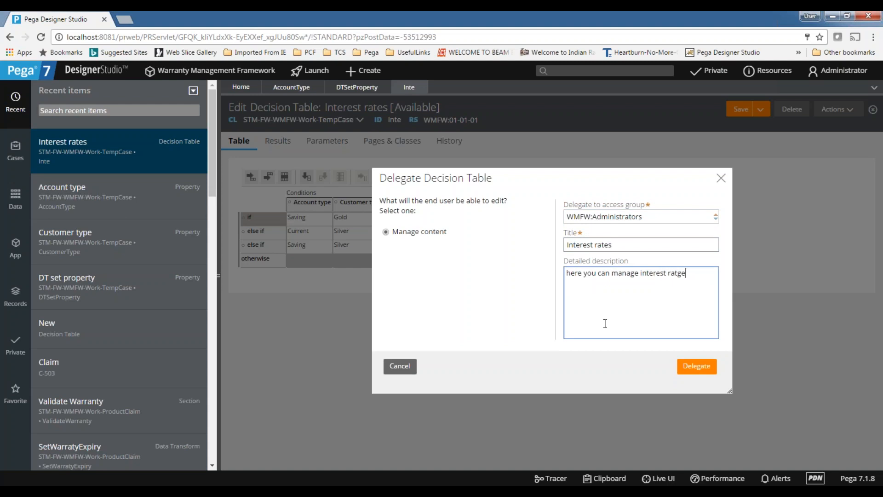
key(BackSpace)
text(s)
click(693, 368)
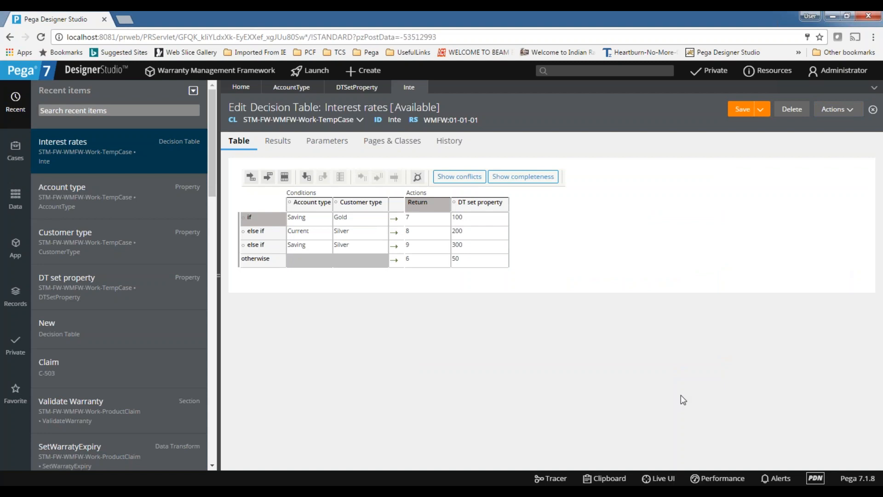
Launch the Manager portal and open the delegated Interest rates item for editing from the application configuration.
click(324, 74)
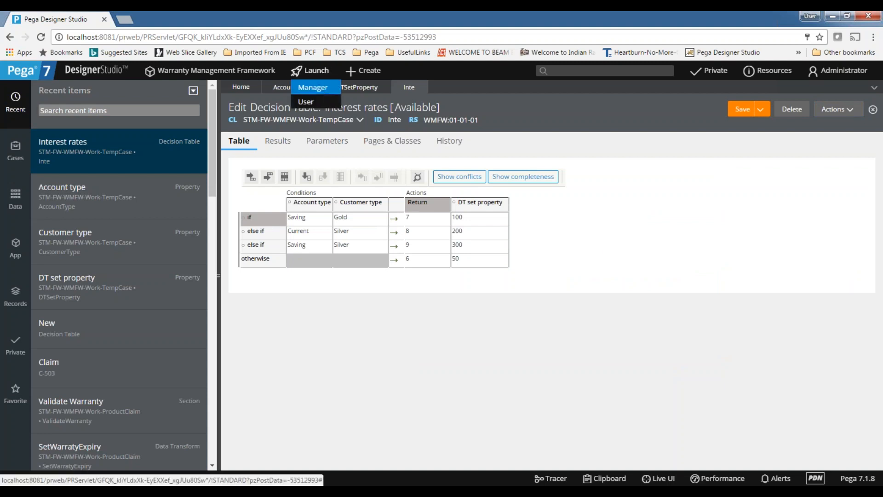
click(321, 89)
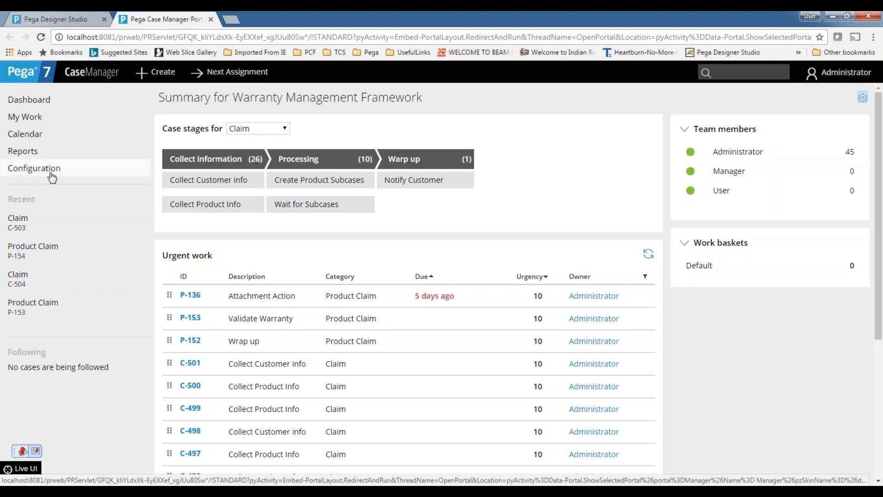
click(30, 174)
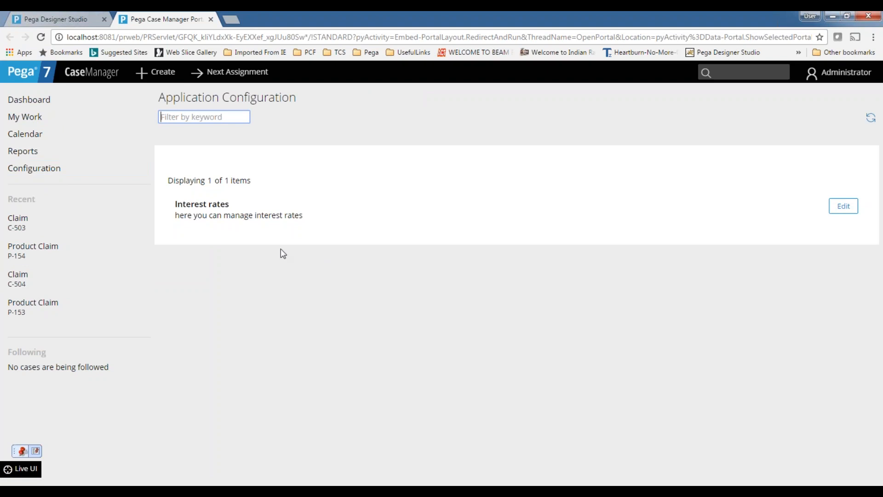
drag(178, 203, 341, 201)
click(196, 242)
click(836, 209)
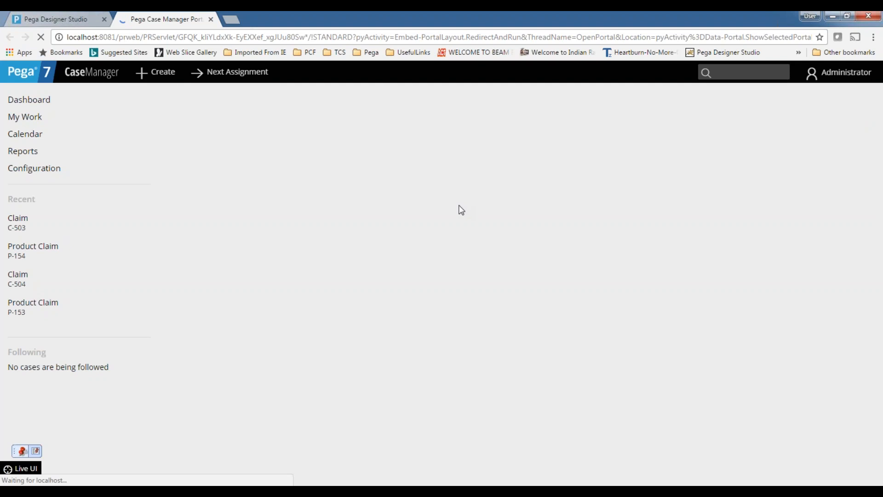
Examine which Return and condition cells of the delegated Interest rates table can be edited in the Manager portal.
click(440, 219)
click(350, 233)
click(353, 243)
click(381, 259)
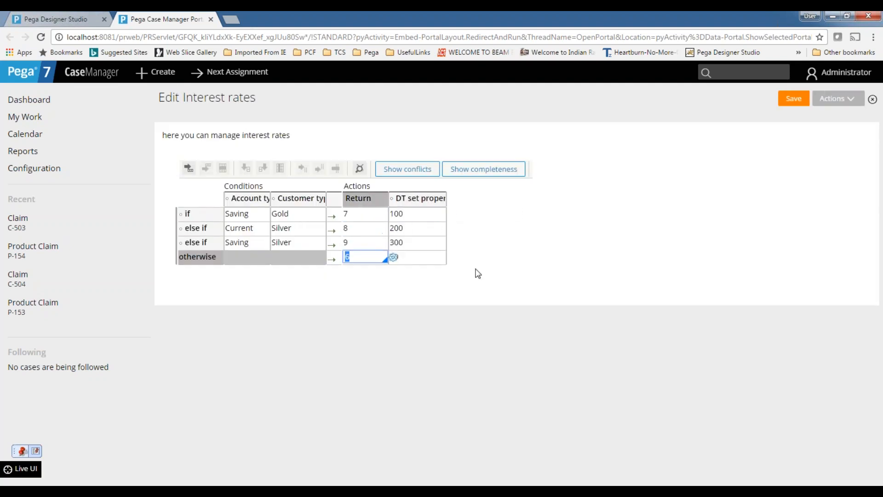
click(439, 400)
click(377, 229)
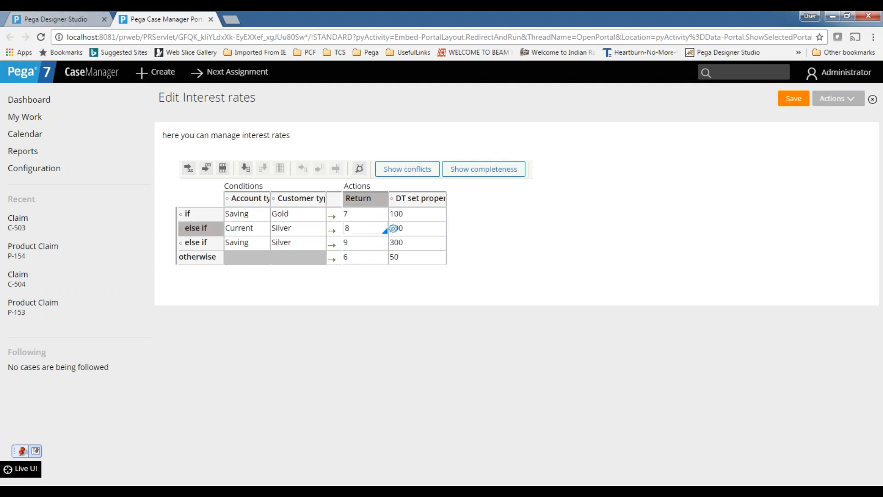
click(356, 215)
click(364, 231)
click(289, 229)
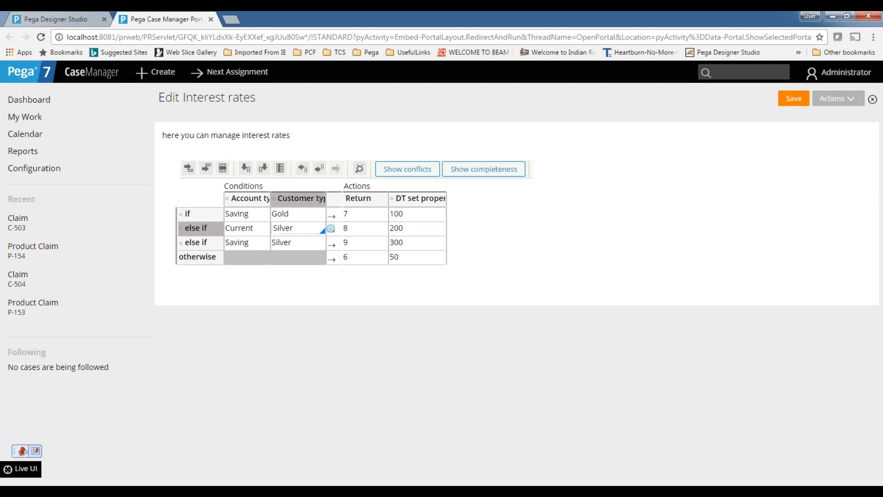
click(352, 214)
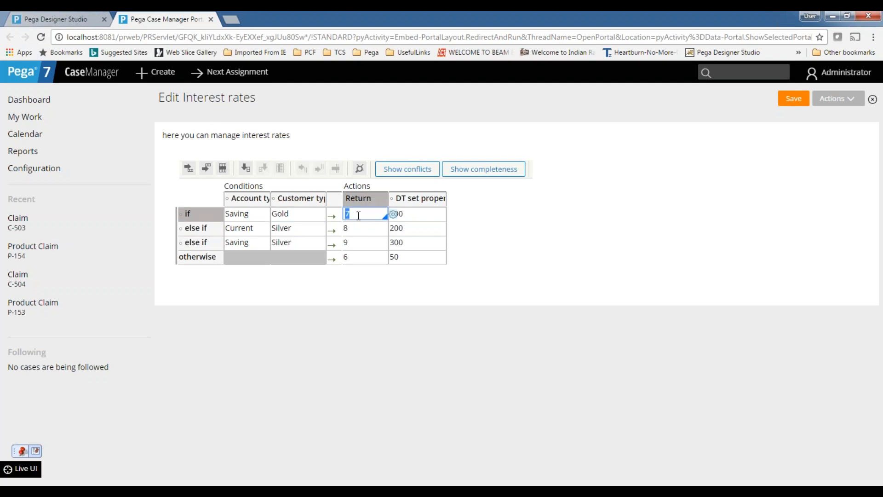
click(267, 229)
click(295, 229)
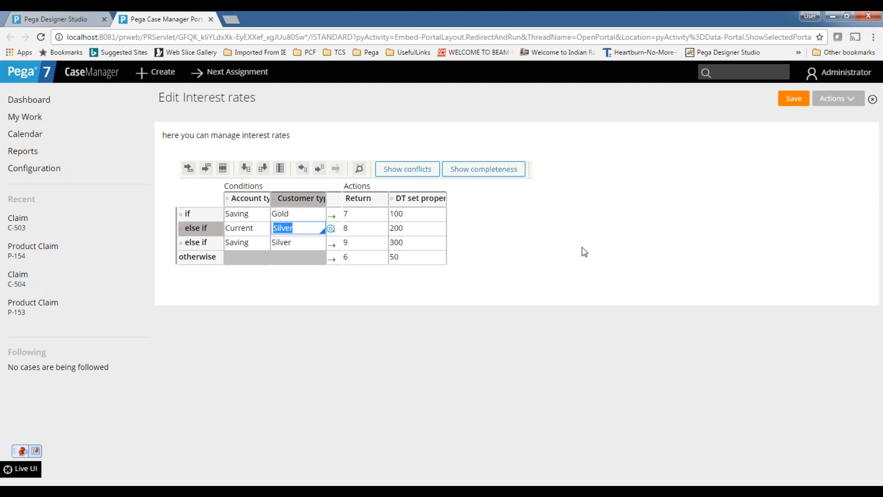
Check whether the Customer type condition cells of the delegated Interest rates table can be edited in the Manager portal.
click(725, 252)
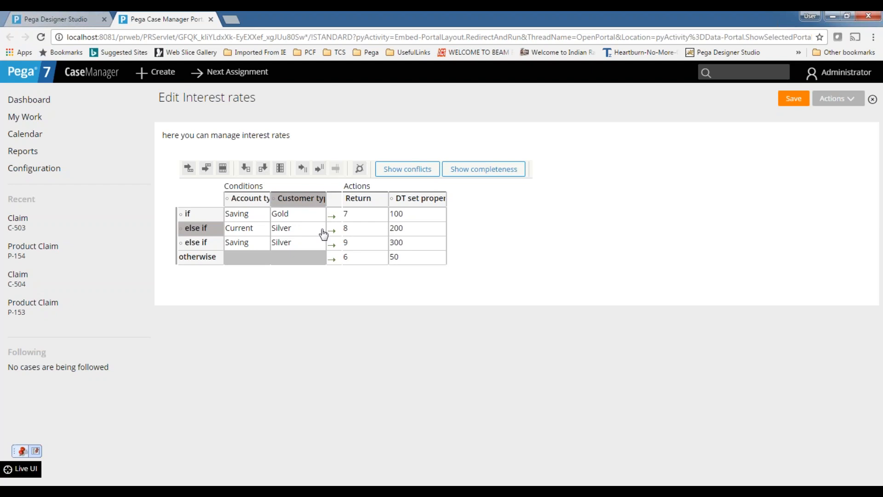
click(302, 228)
click(299, 218)
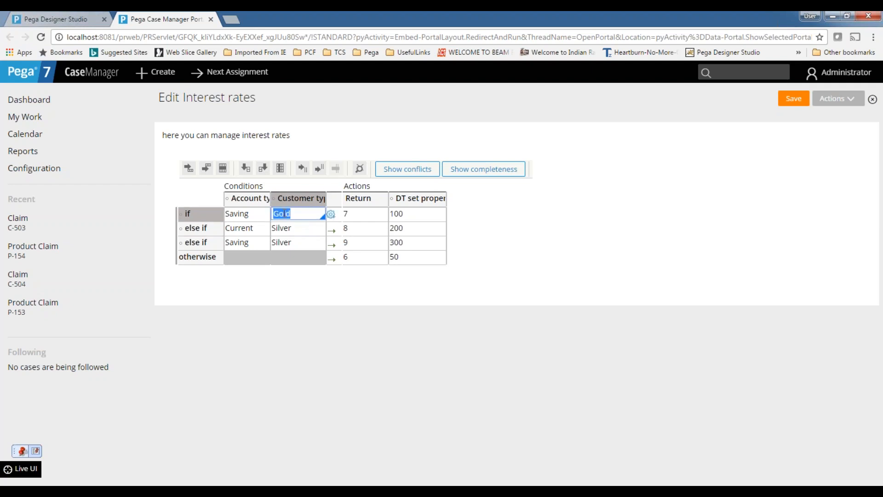
click(309, 229)
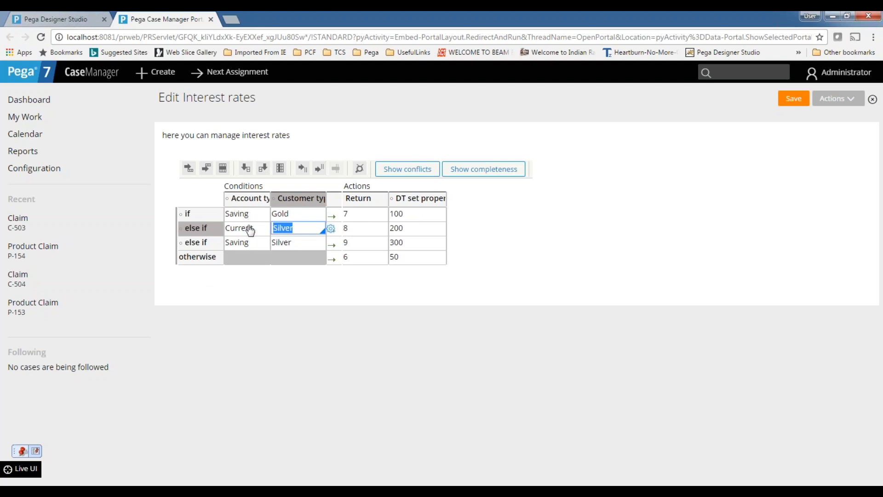
click(544, 239)
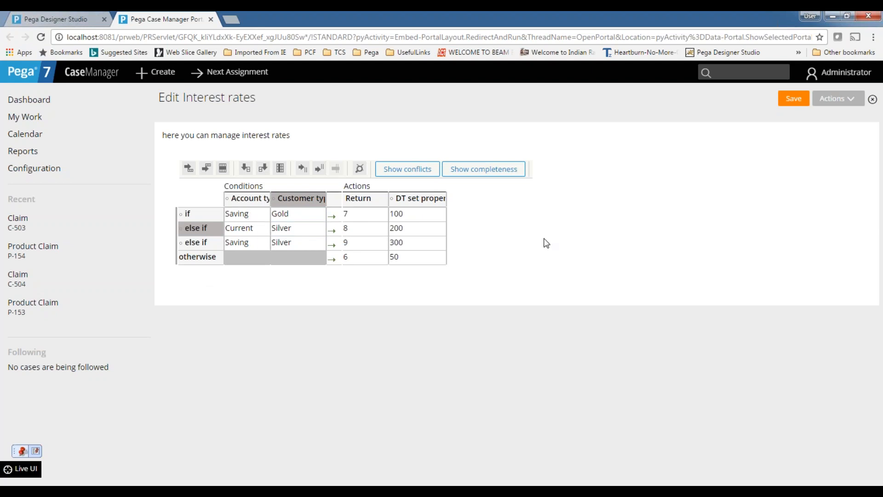
Switch to Designer Studio and compare the Interest rates table with its delegation options.
click(60, 14)
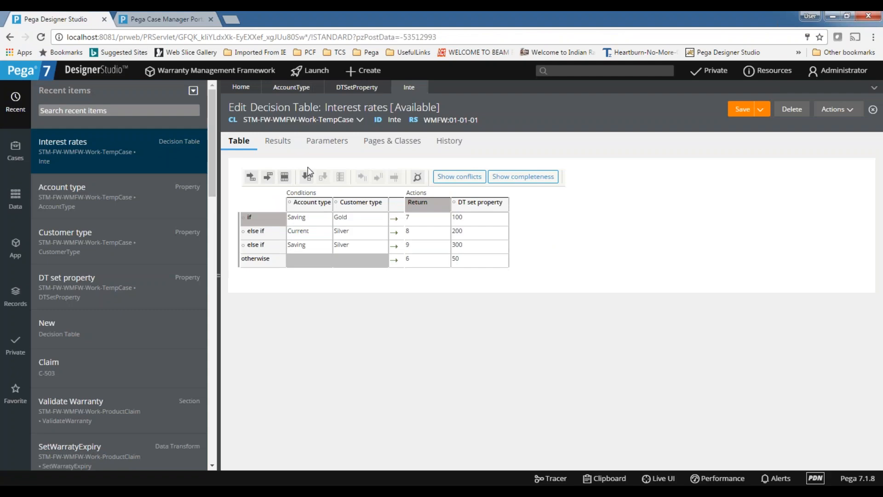
click(289, 142)
drag(234, 173, 315, 172)
click(395, 194)
click(233, 144)
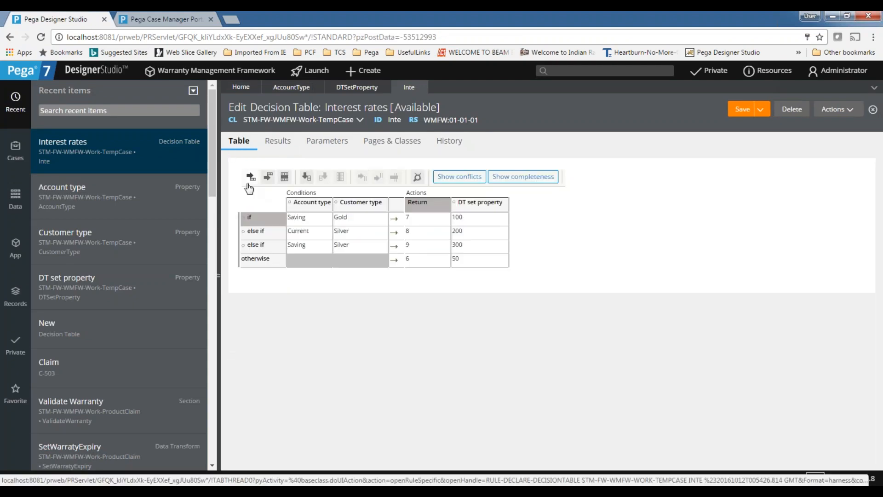
click(304, 220)
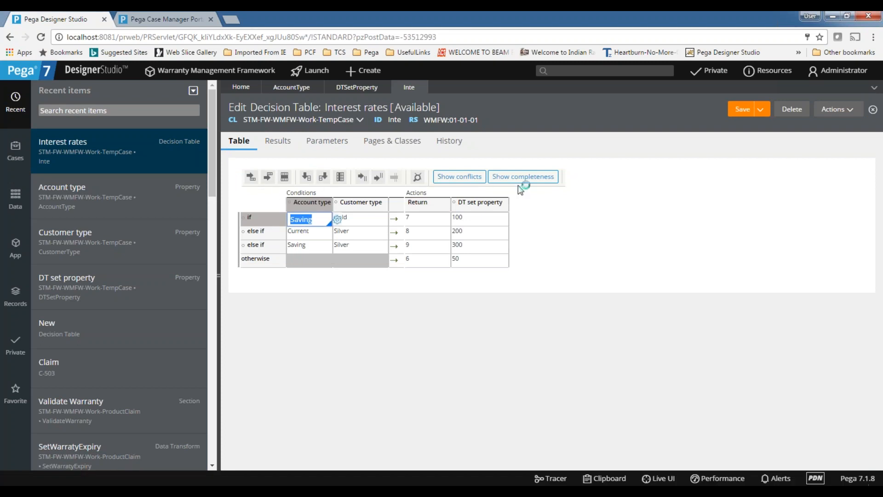
click(282, 140)
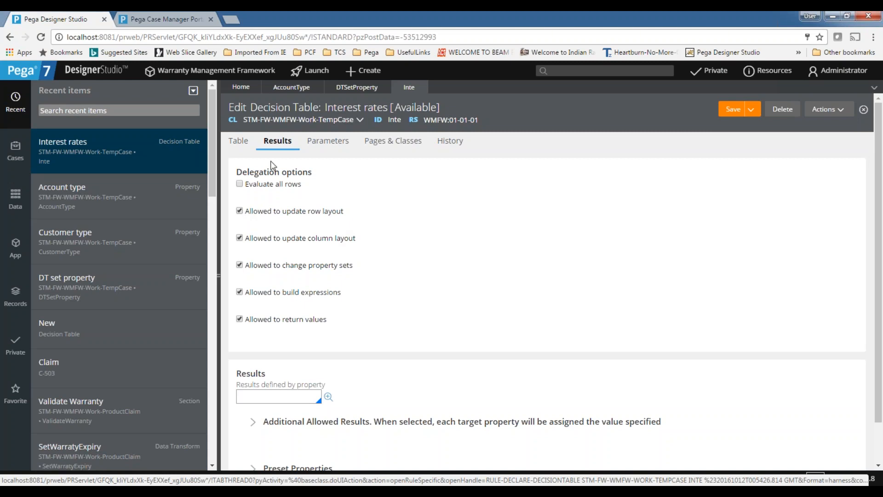
click(244, 146)
Test the row layout tools by inserting two blank rows after the Current account row and deleting them again.
click(304, 235)
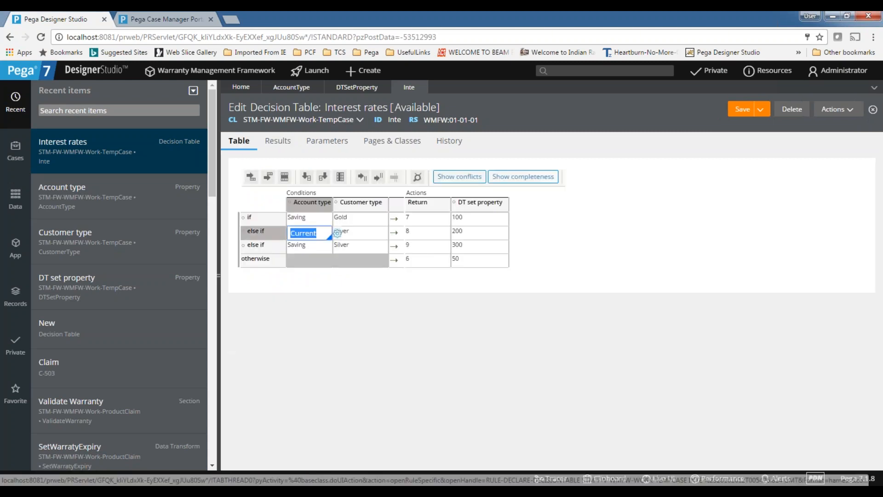
click(268, 177)
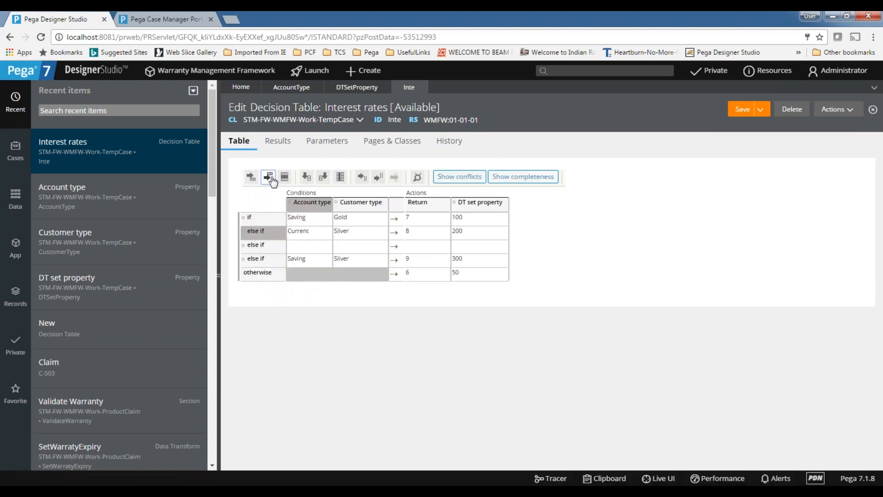
click(267, 176)
click(317, 264)
click(285, 176)
click(284, 179)
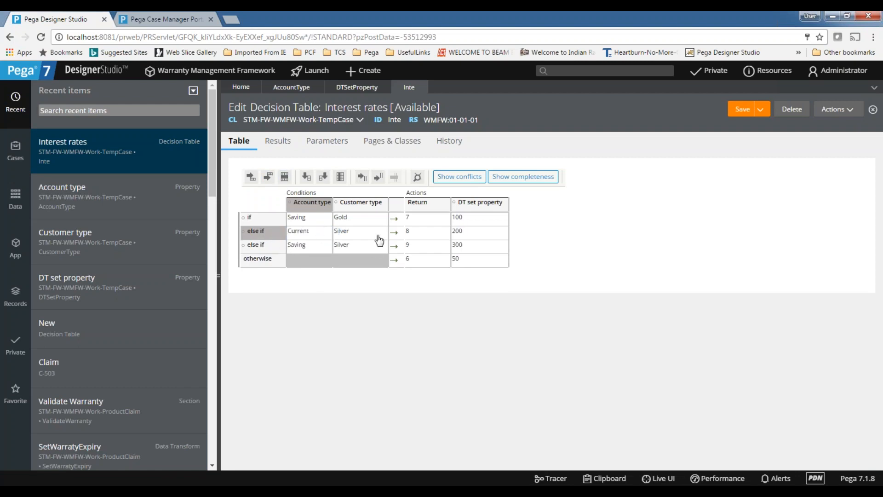
Disable the "Allowed to update row layout" delegation option and save the Interest rates decision table.
click(278, 141)
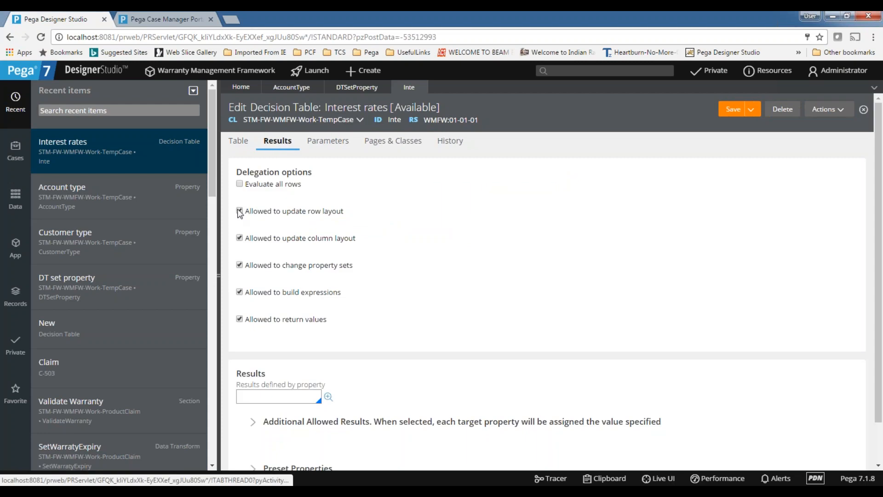
click(239, 141)
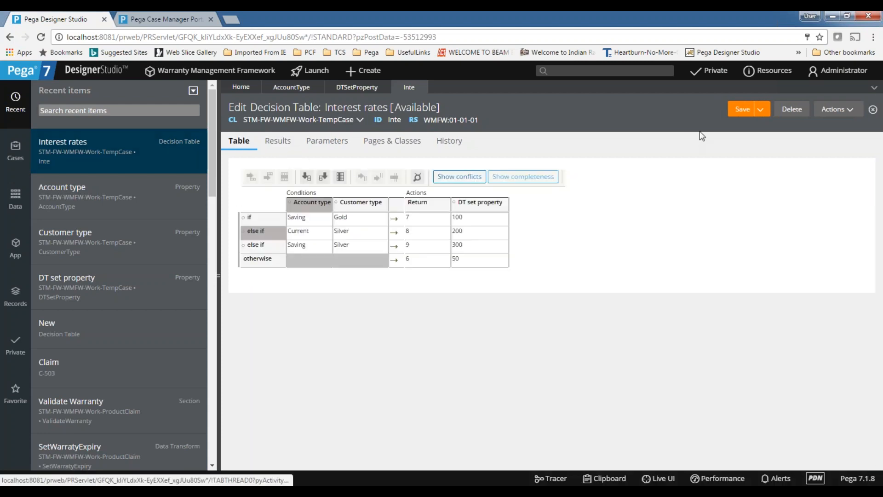
click(741, 109)
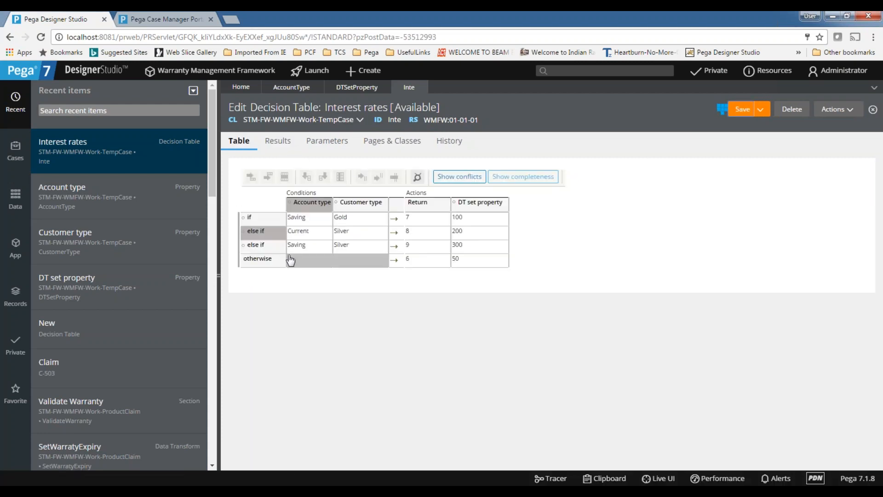
click(309, 233)
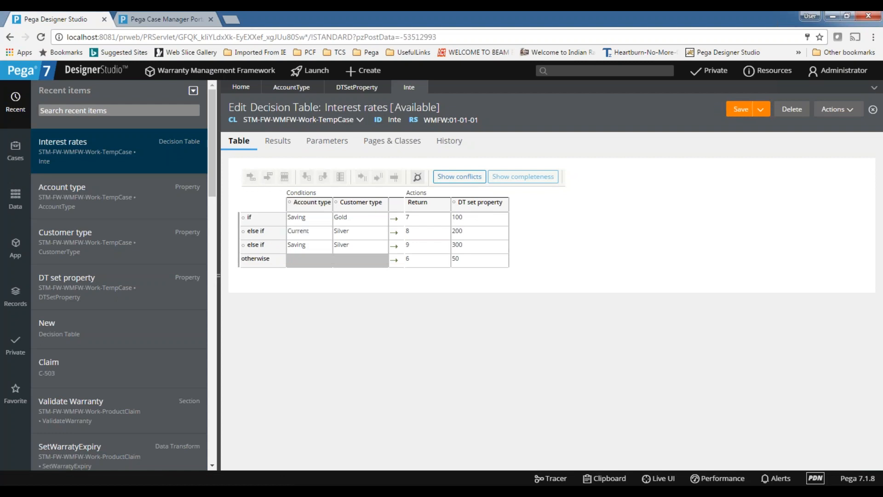
Reopen the delegated Interest rates table in the Case Manager portal and check which row tools are available for the Current row.
click(166, 19)
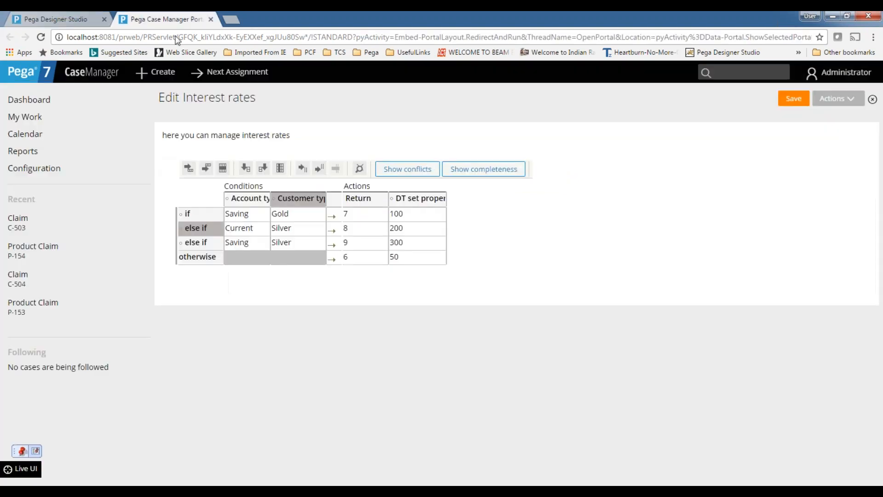
click(872, 100)
click(838, 212)
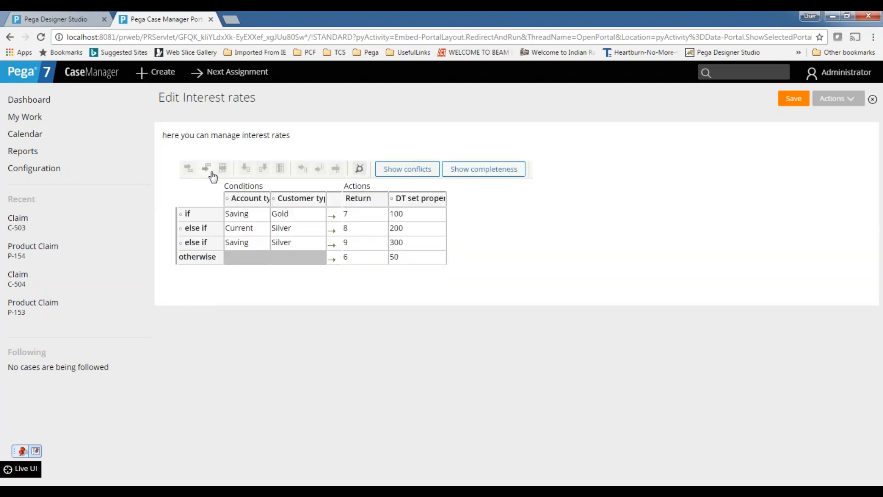
click(237, 226)
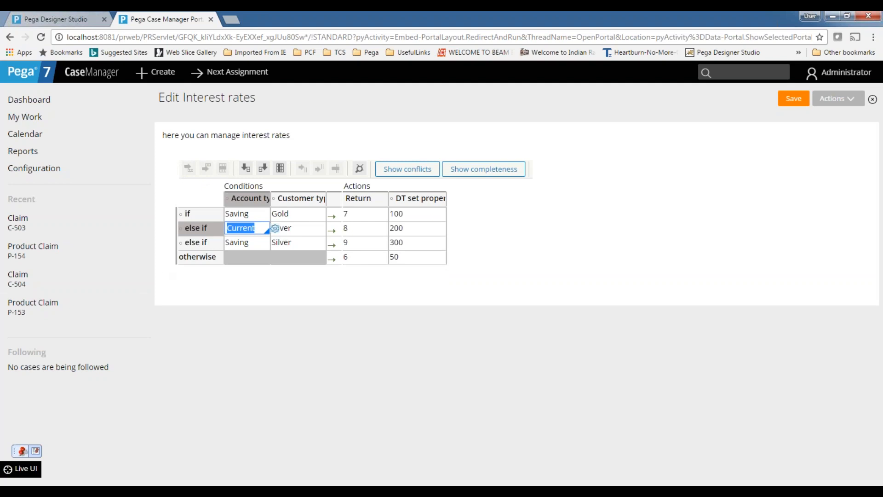
In Designer Studio, disable the "Allowed to update column layout" delegation option and check the column tools on a Customer type cell.
click(48, 18)
click(280, 141)
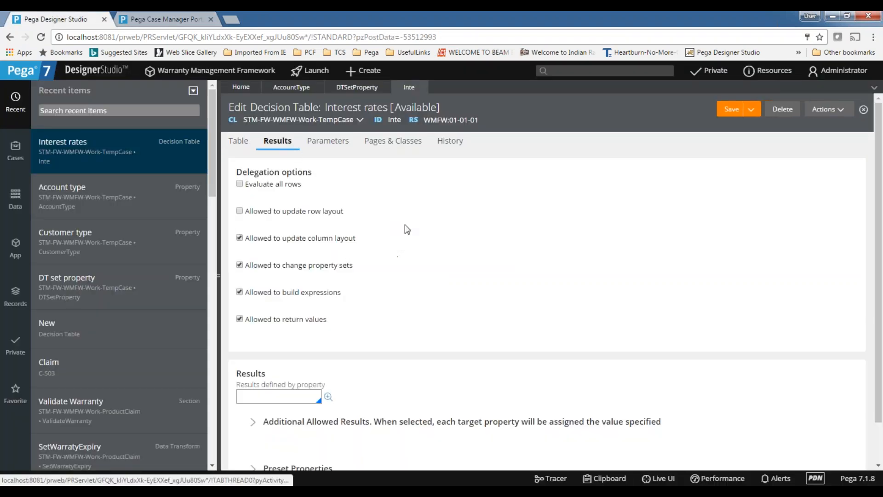
click(239, 238)
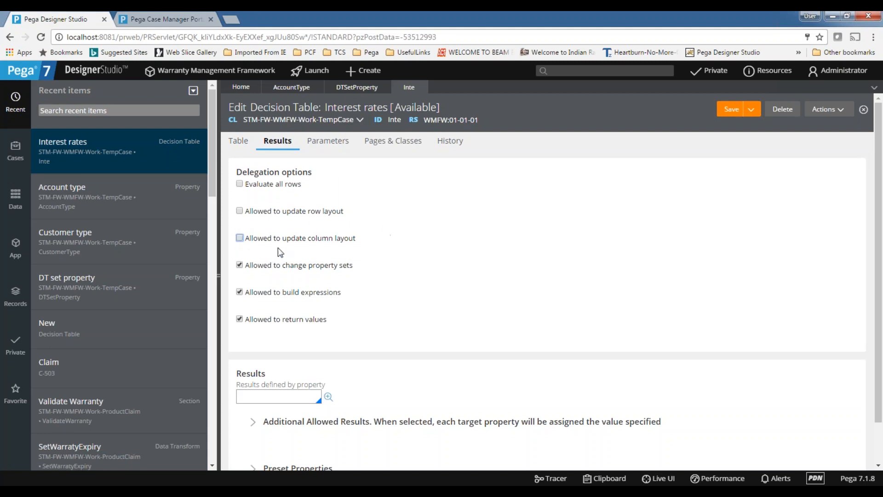
click(239, 140)
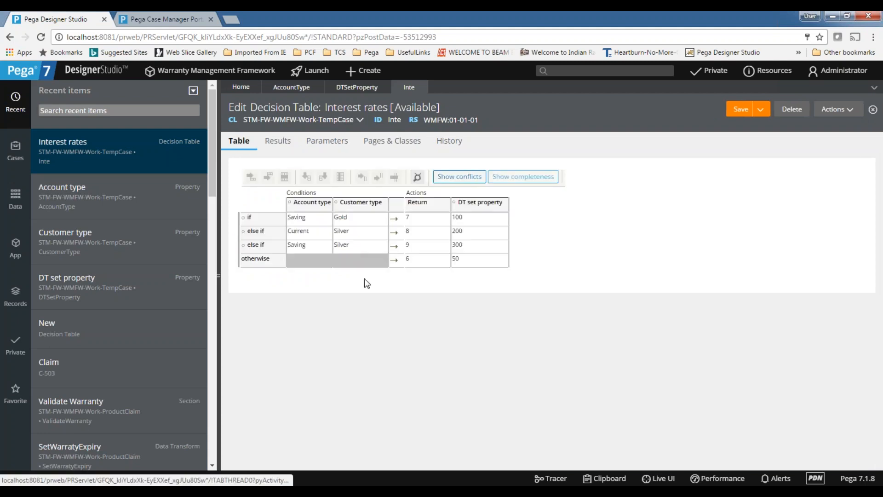
click(352, 246)
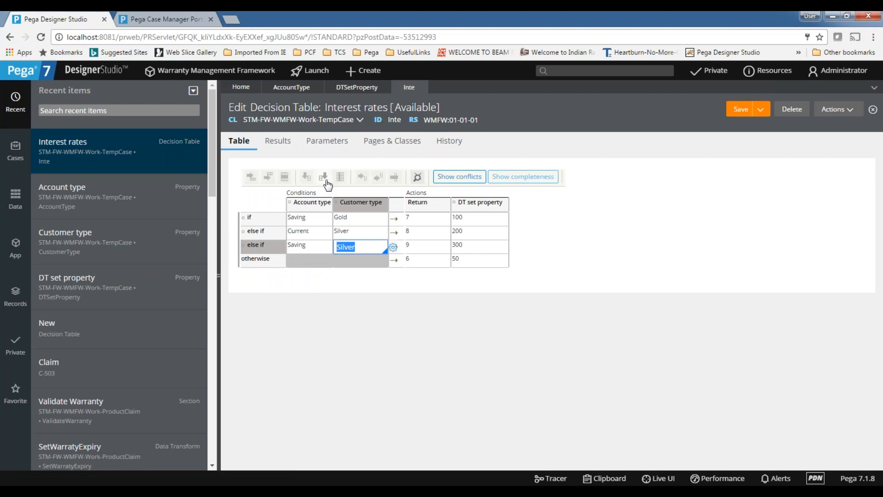
Disable the "Allowed to change property sets" delegation option for the Interest rates table.
click(278, 144)
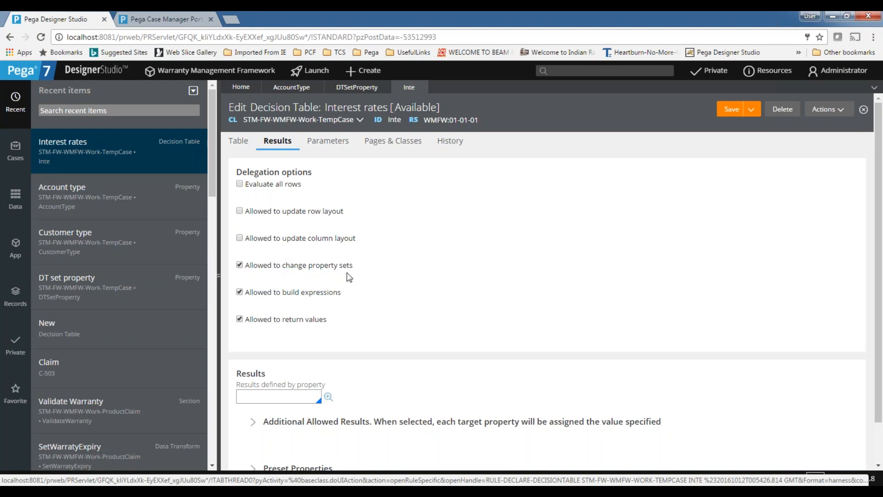
click(238, 140)
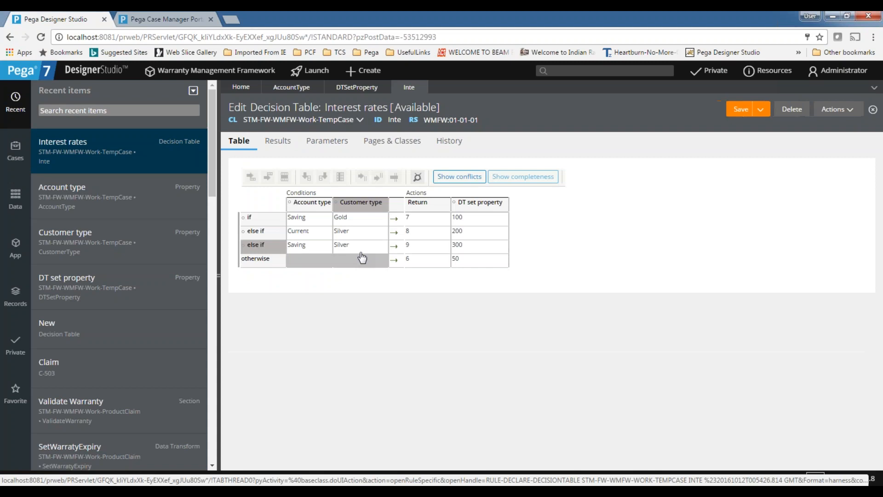
click(265, 142)
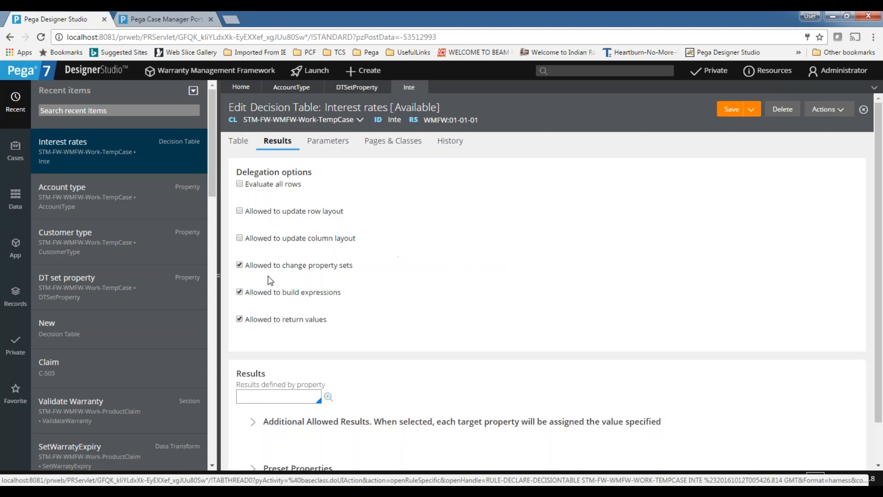
click(240, 266)
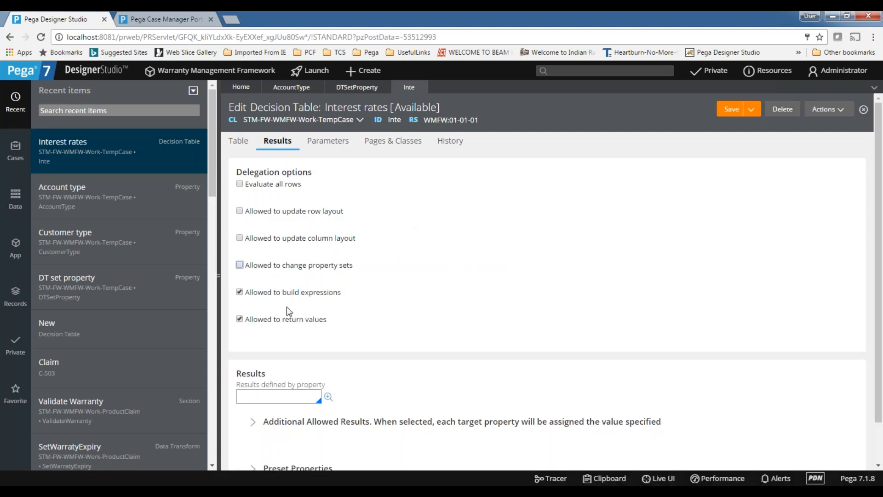
View the Expression Builder for the Saving condition in the first row and close it without changes.
click(246, 142)
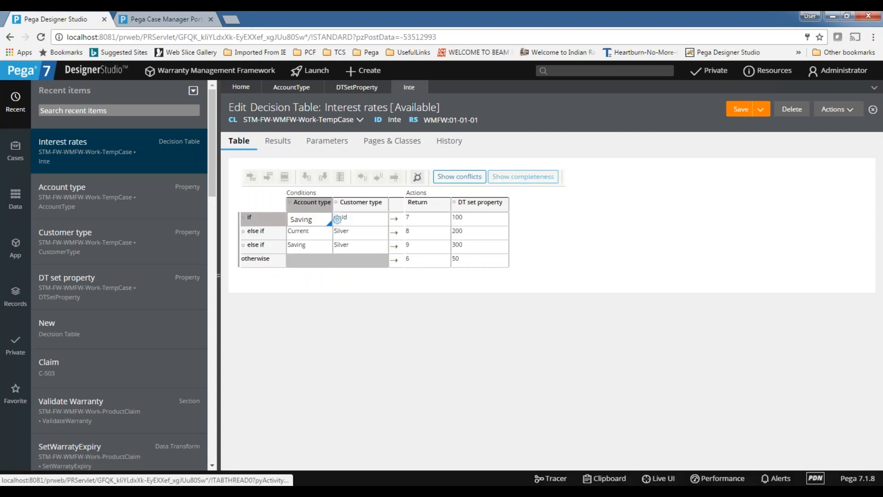
click(306, 220)
click(337, 220)
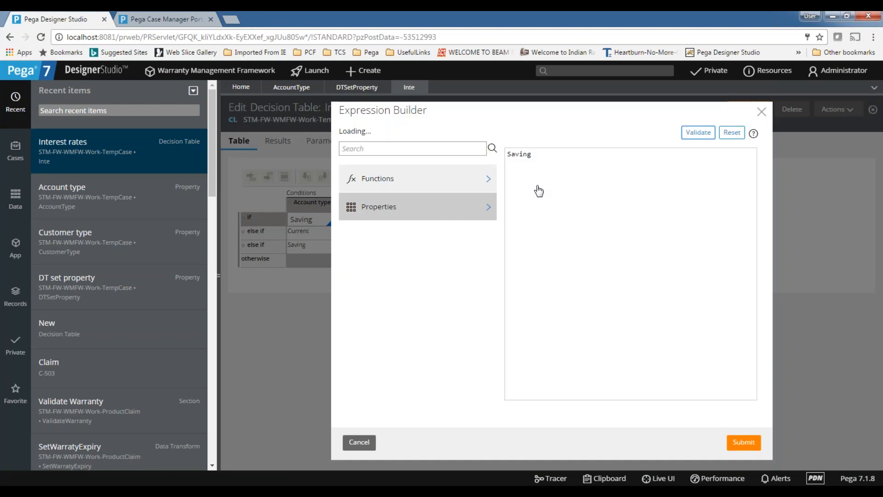
click(762, 112)
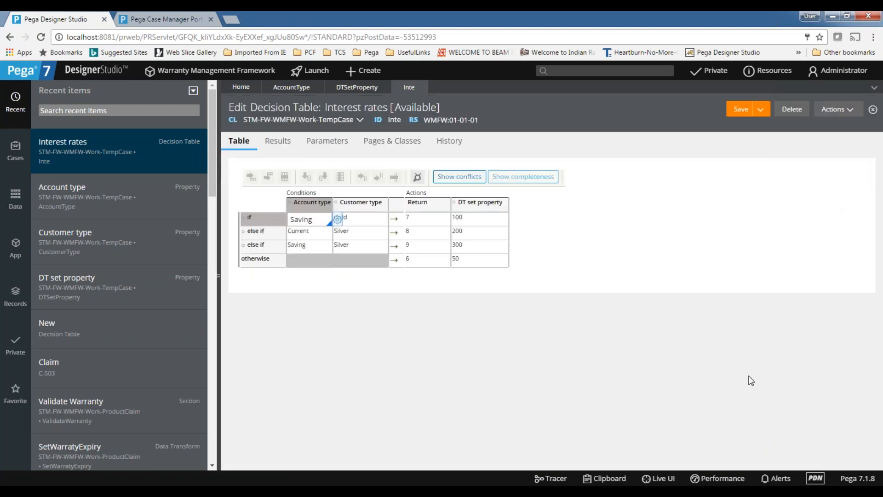
Disable the "Allowed to build expressions" delegation option and check the condition cells of the table.
click(277, 145)
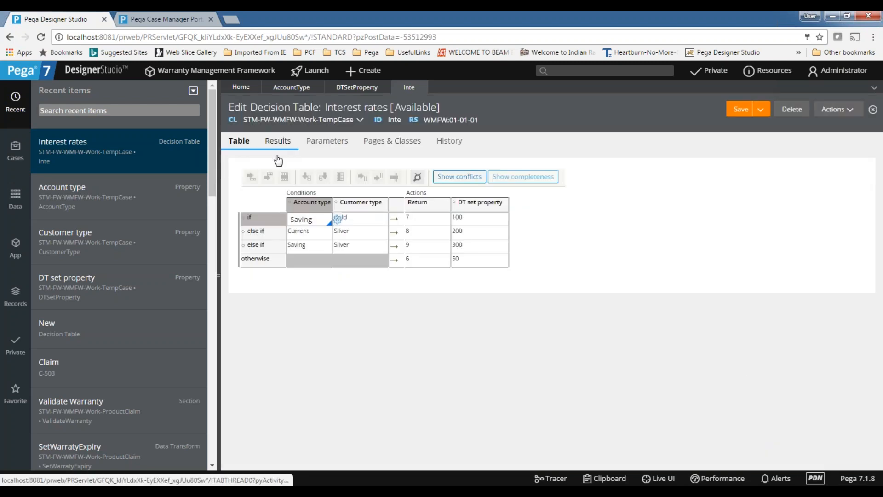
click(238, 143)
click(325, 247)
click(306, 235)
click(348, 219)
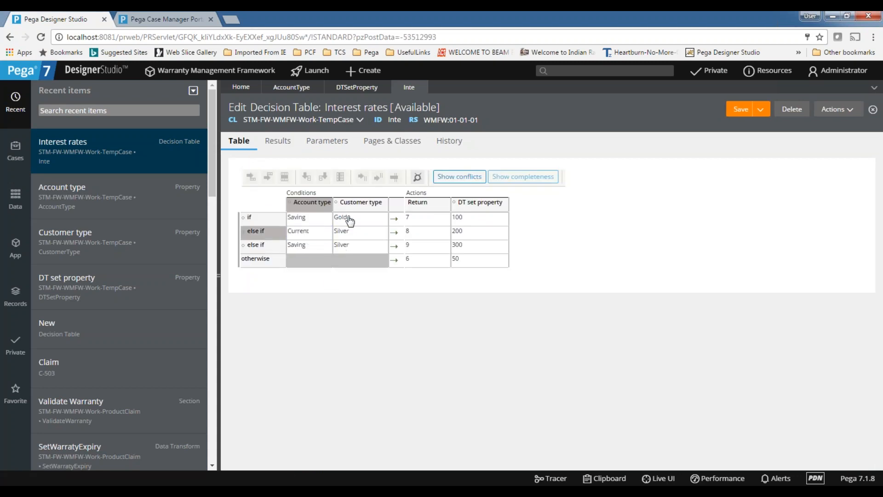
Disable the "Allowed to return values" delegation option and review the table's action columns.
click(278, 141)
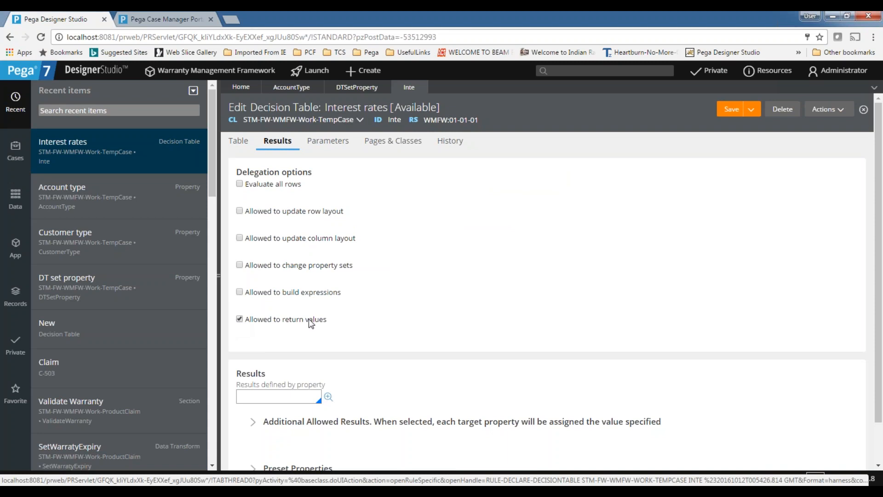
click(238, 141)
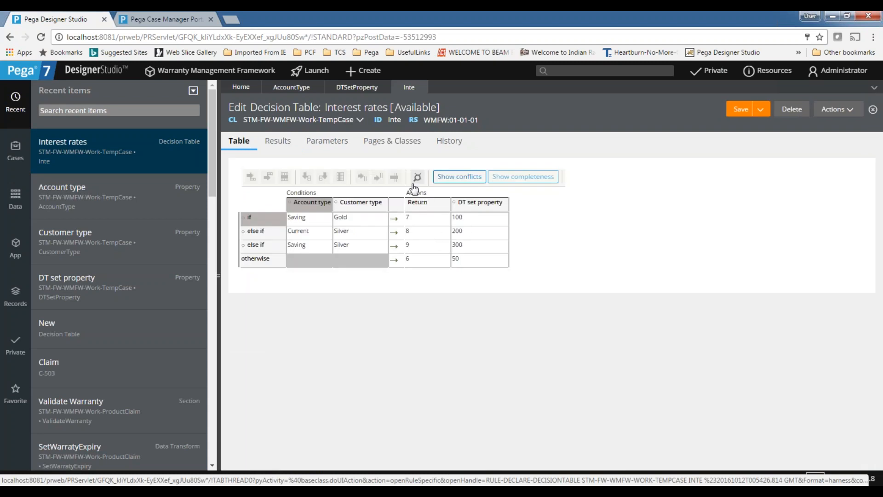
click(278, 141)
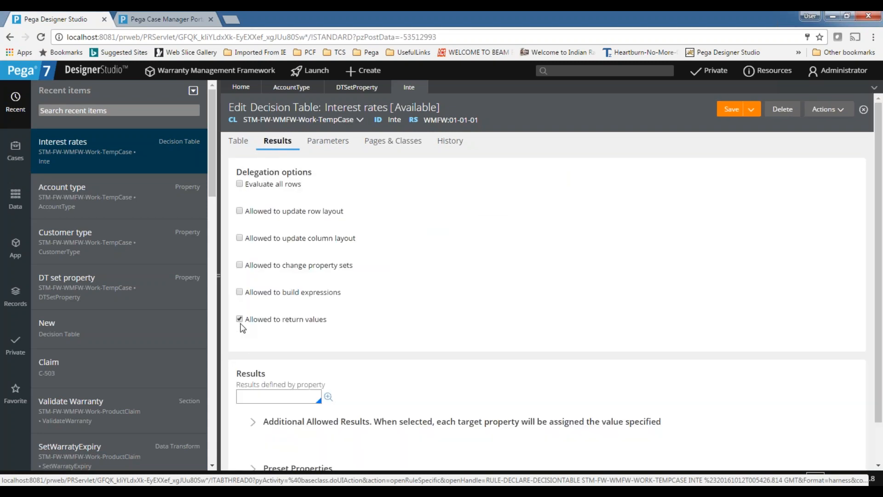
click(238, 141)
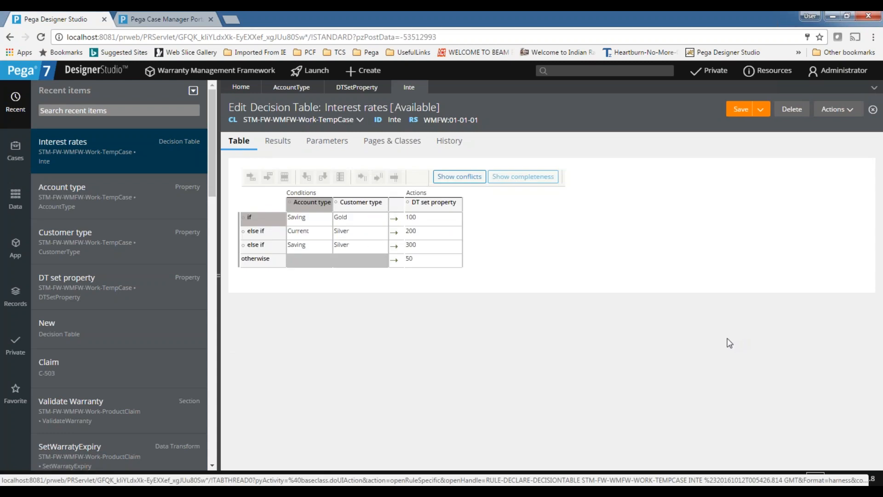
Re-enable the row layout, column layout, property sets, build expressions and return values delegation options and save the decision table.
click(276, 140)
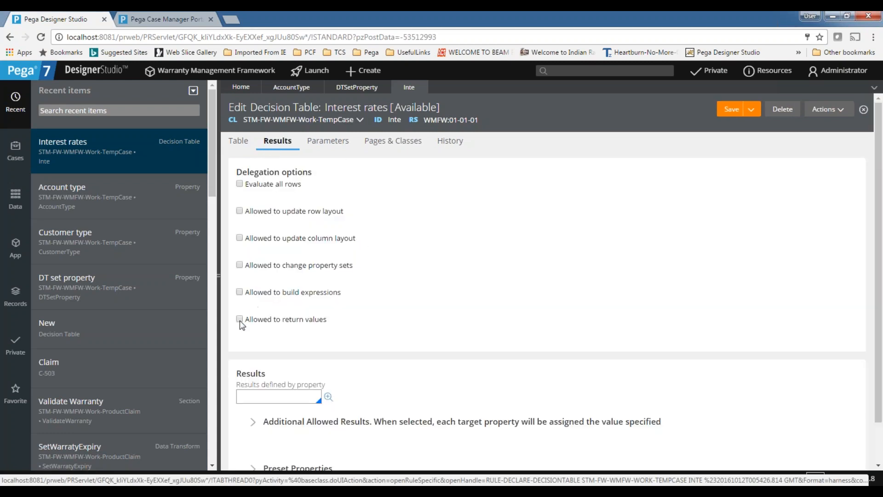
click(239, 291)
click(240, 265)
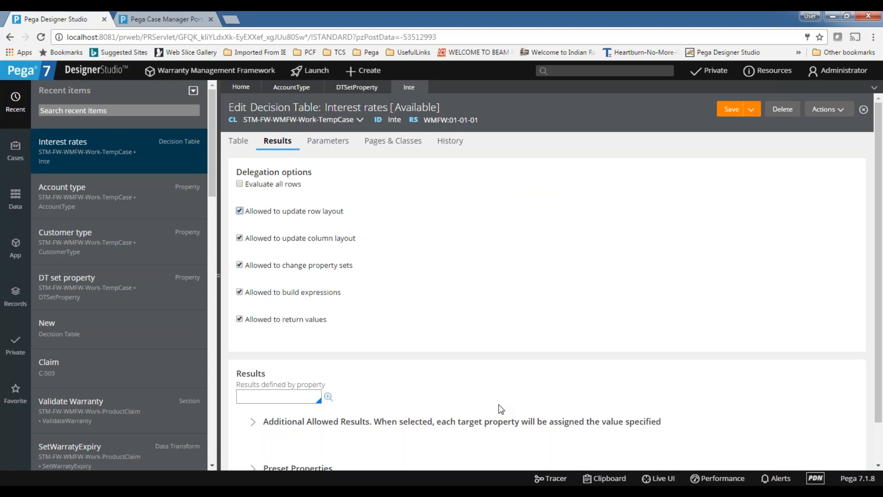
click(238, 141)
click(741, 109)
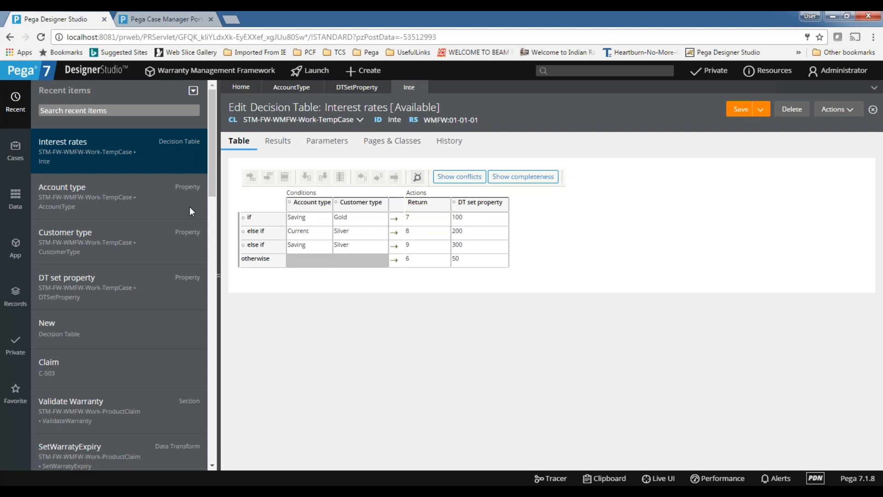
Enable the "Evaluate all rows" delegation option and check the table's row labels and action columns.
click(276, 142)
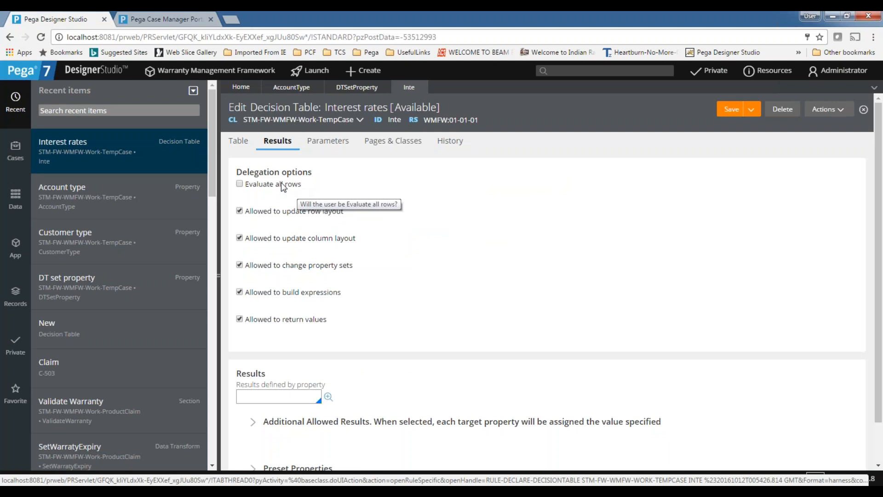
click(236, 144)
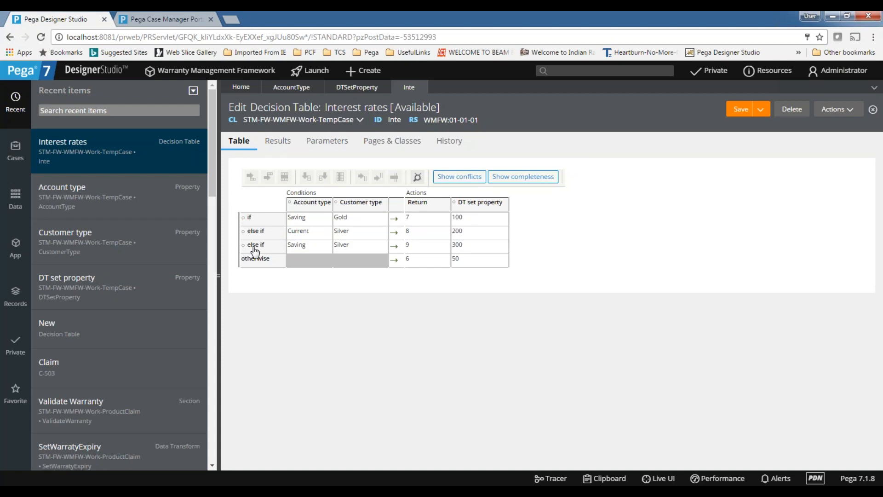
click(288, 146)
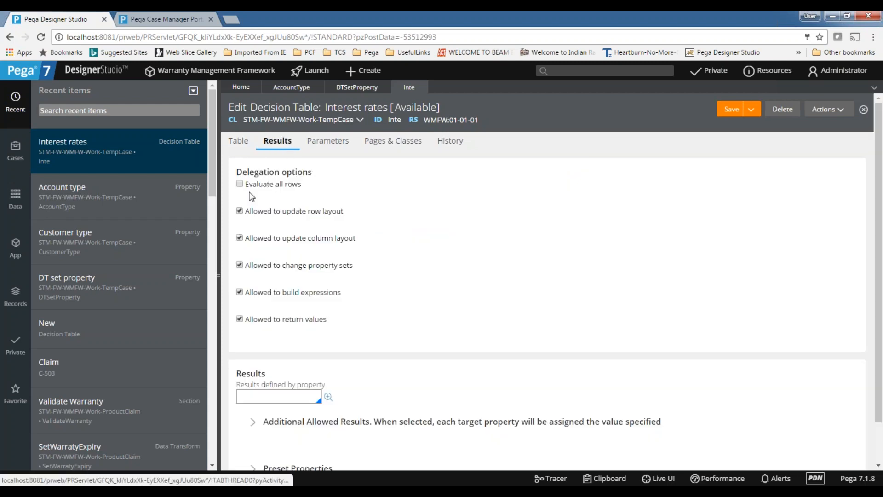
drag(245, 184, 352, 197)
click(352, 197)
click(235, 141)
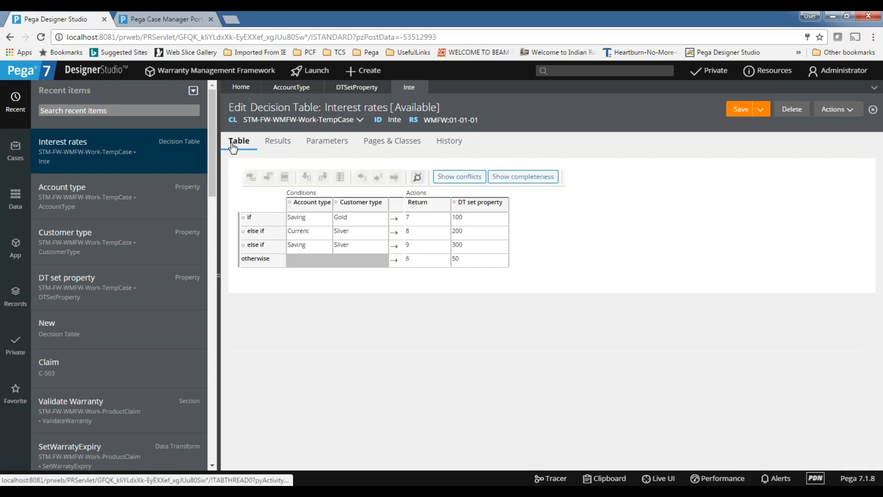
click(275, 146)
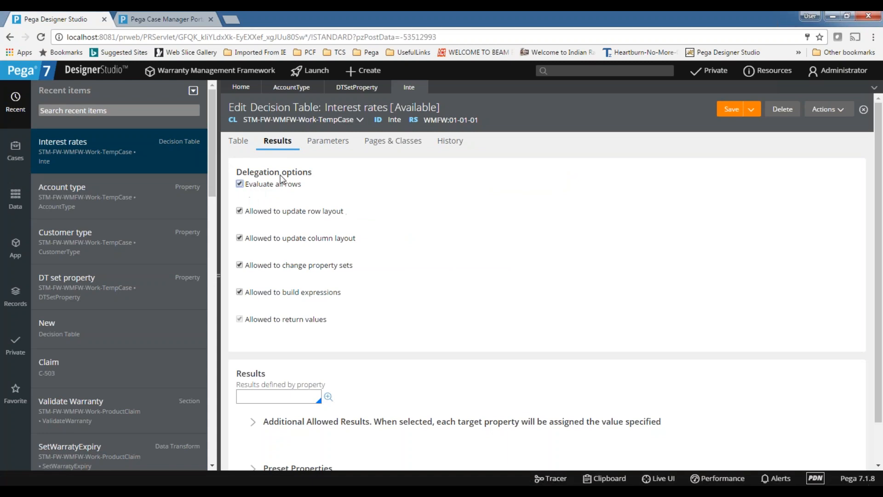
click(238, 141)
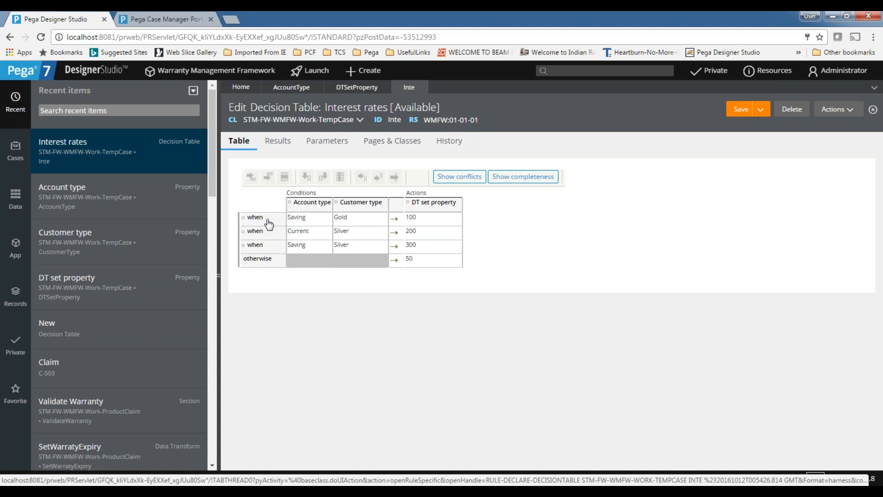
Examine the first row's DT set property value alongside its conditions.
click(422, 222)
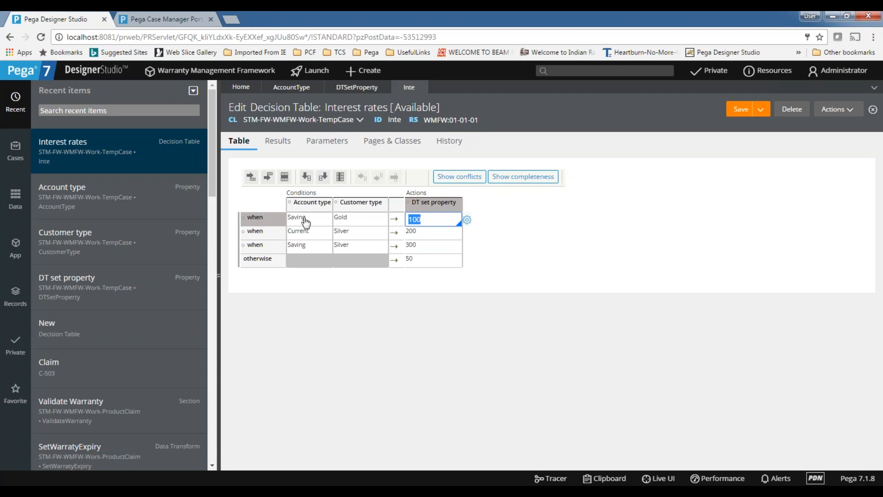
drag(432, 221, 405, 221)
click(427, 219)
Change the action column's property to .AddressDetails(<APPEND>).City with the label City and save the property choice.
click(426, 203)
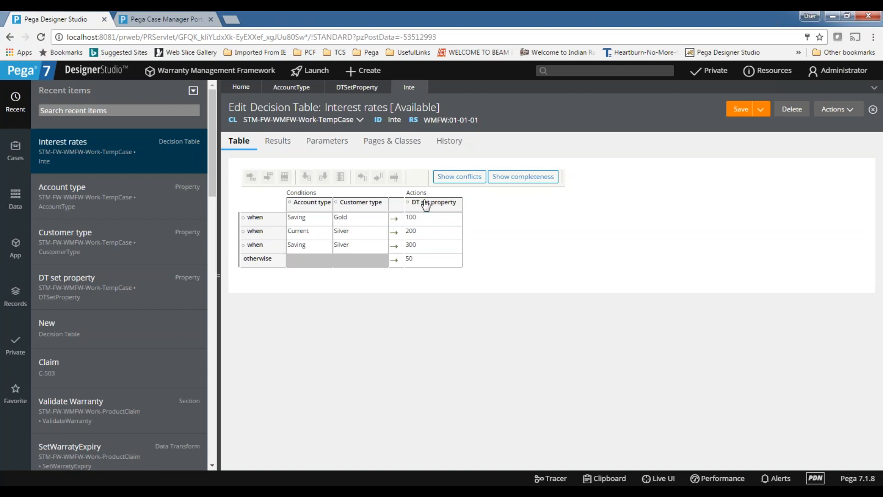
double_click(387, 194)
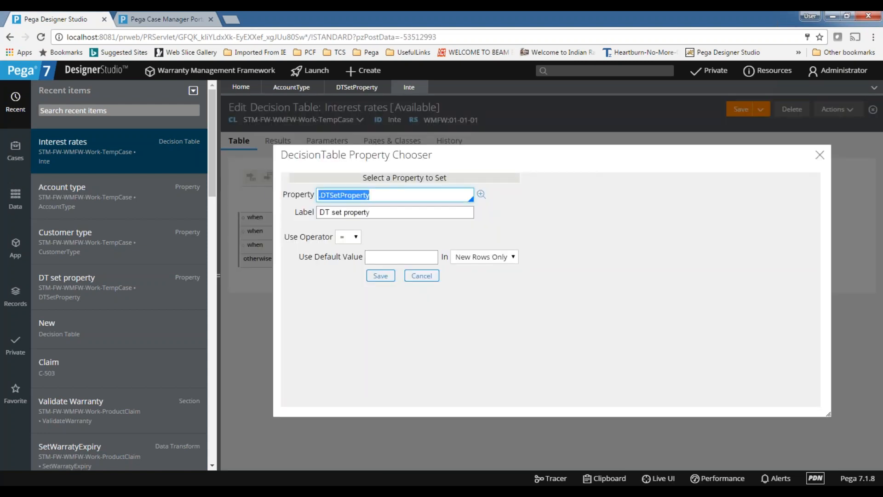
click(398, 192)
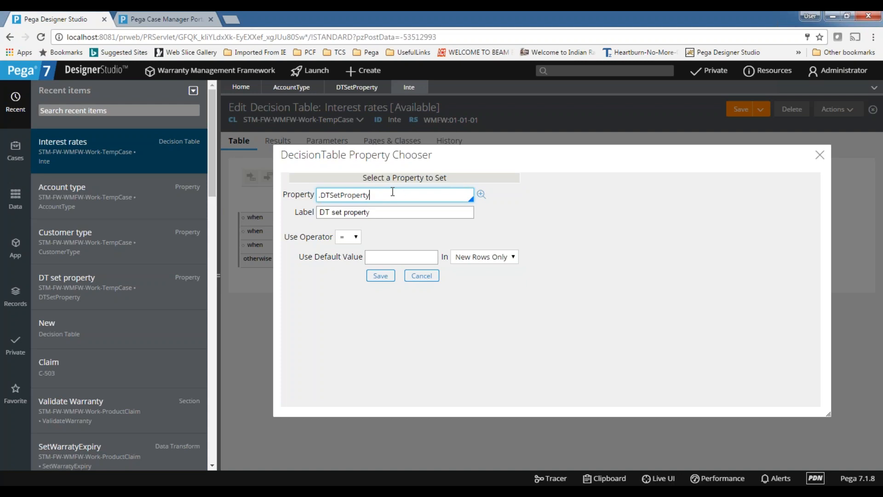
triple_click(392, 194)
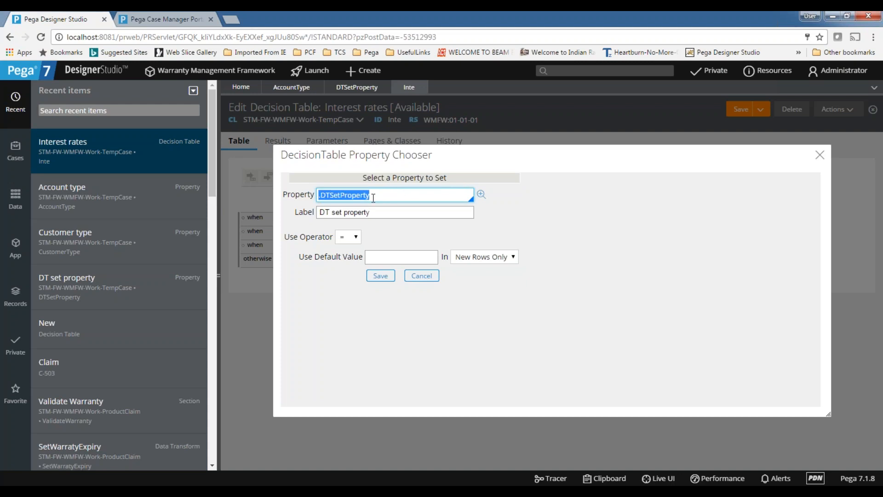
text(.)
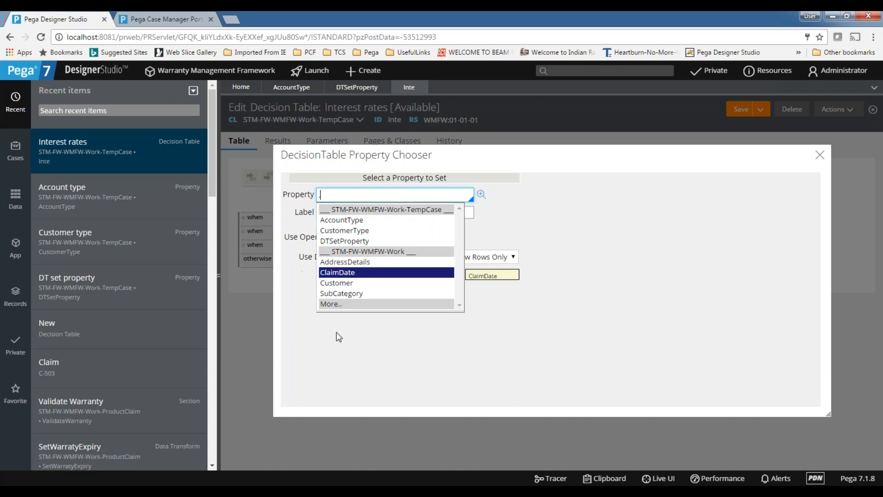
click(501, 400)
click(343, 196)
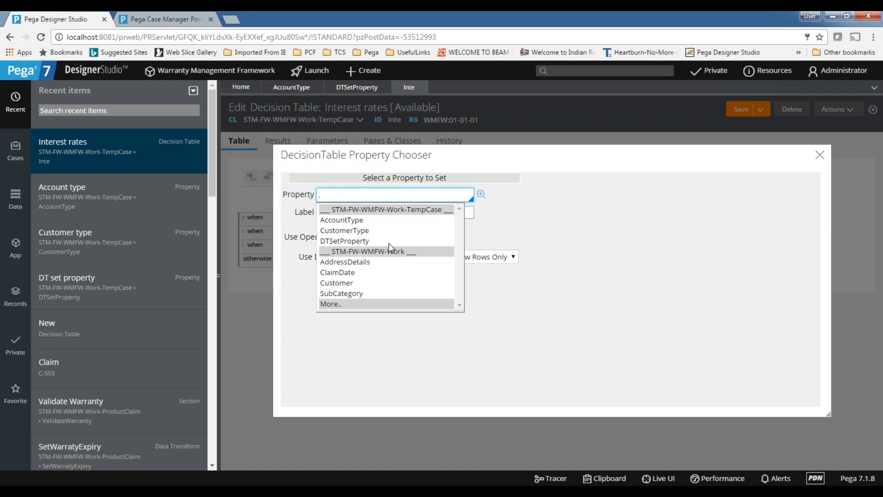
click(368, 262)
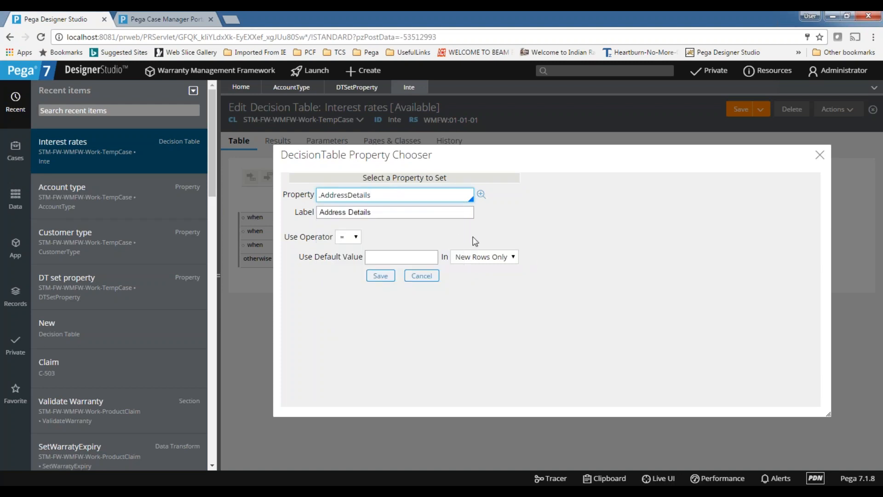
text((<APPEND>).ci)
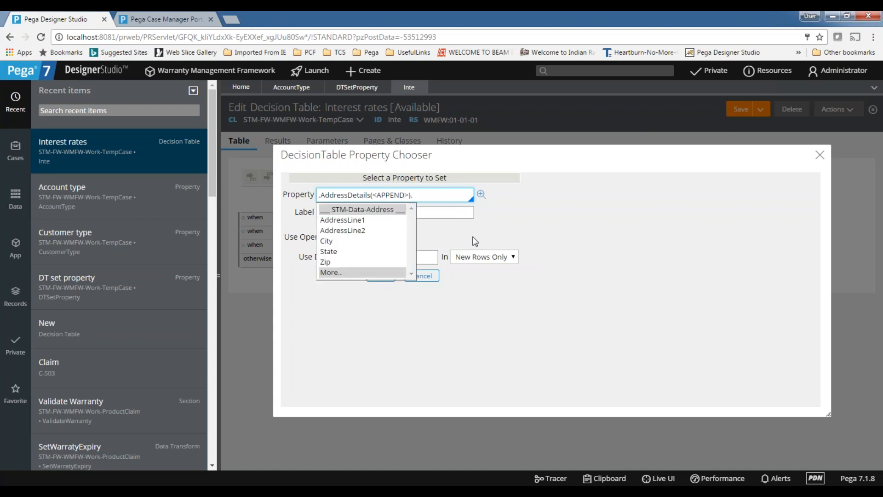
key(Return)
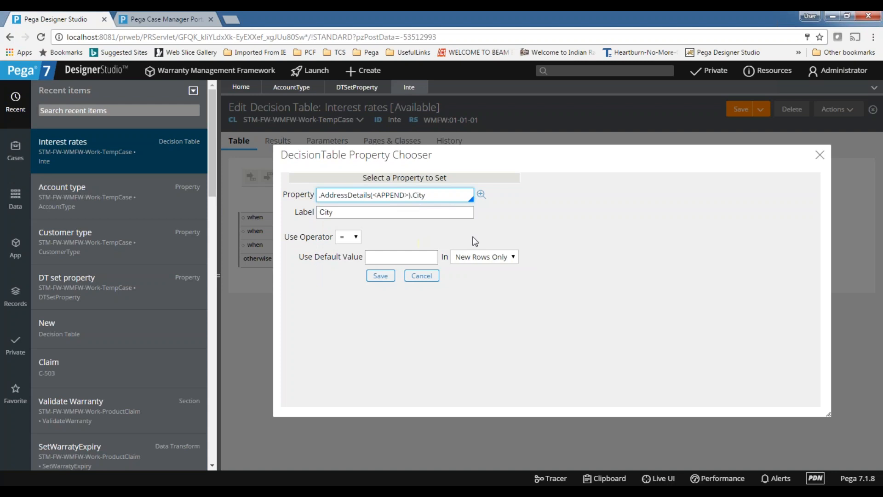
click(380, 276)
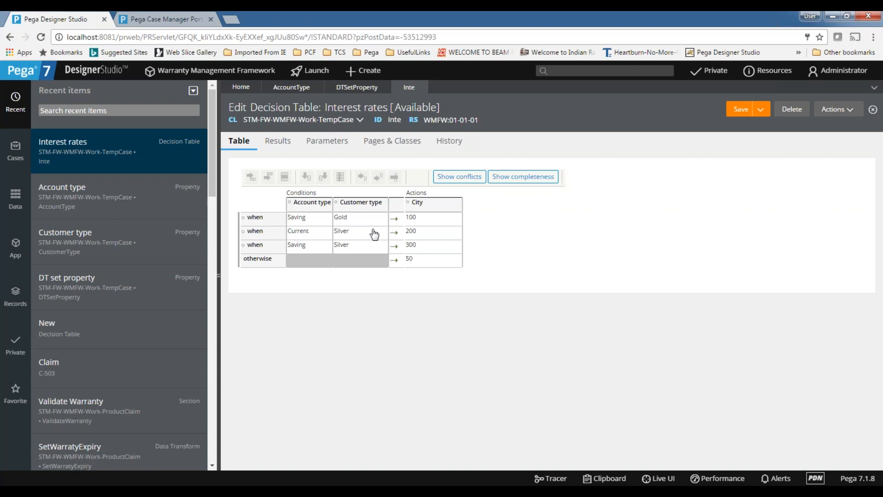
Review the City action value in the second row and the table's delegation options.
click(422, 231)
click(669, 259)
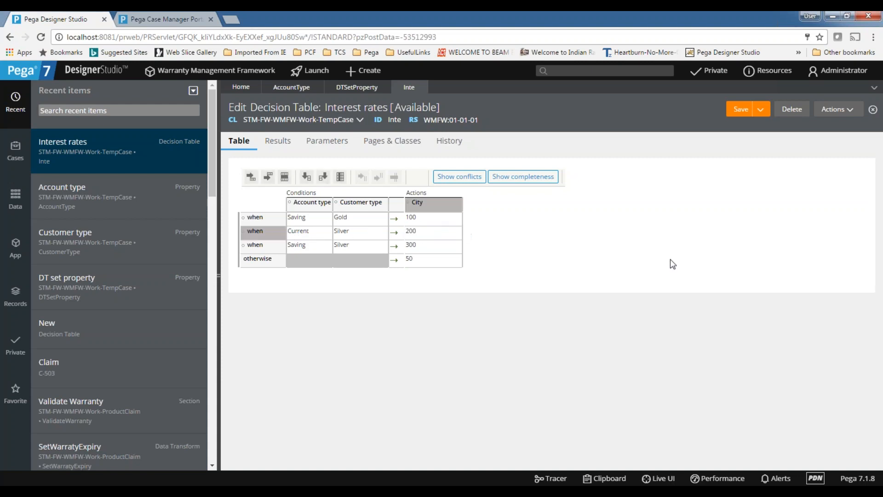
click(454, 231)
click(547, 245)
click(278, 141)
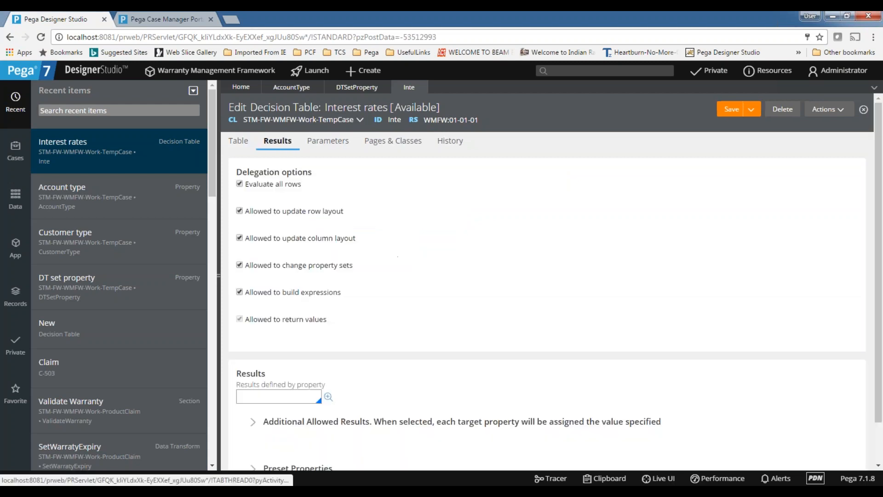
click(239, 140)
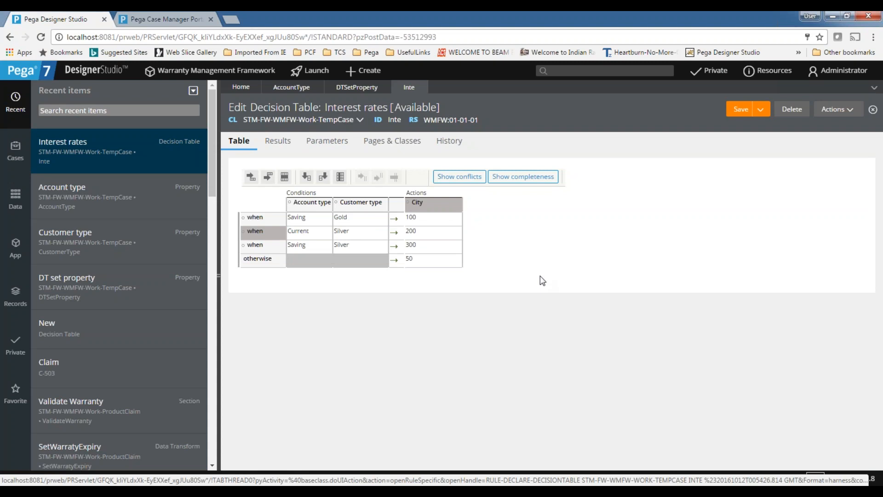
Examine the first row's Saving condition in the Expression Builder and close it without changes.
click(309, 221)
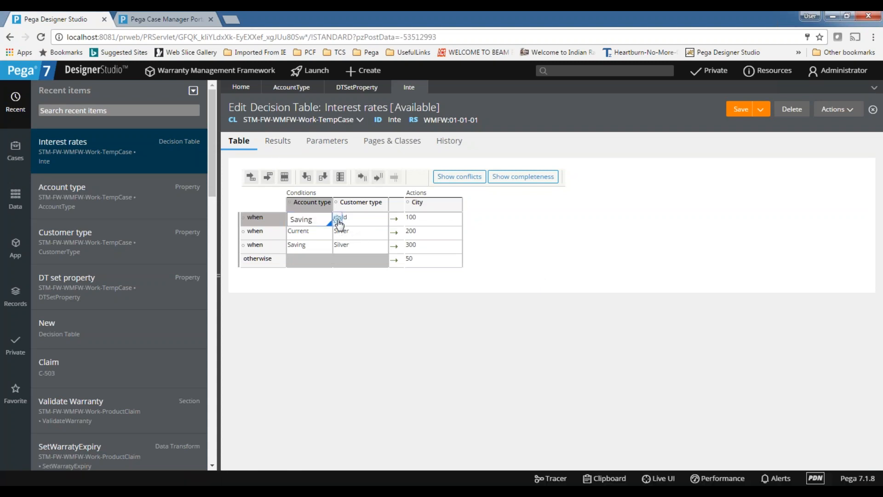
click(327, 223)
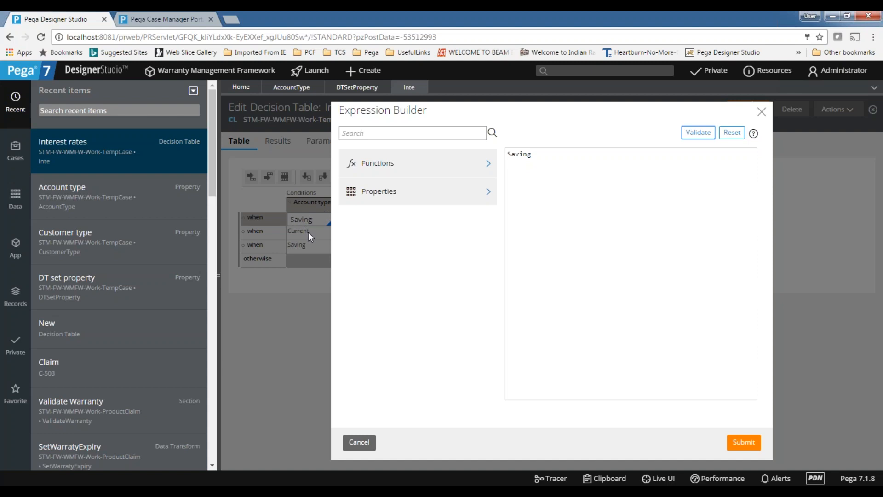
double_click(526, 156)
click(579, 158)
click(766, 109)
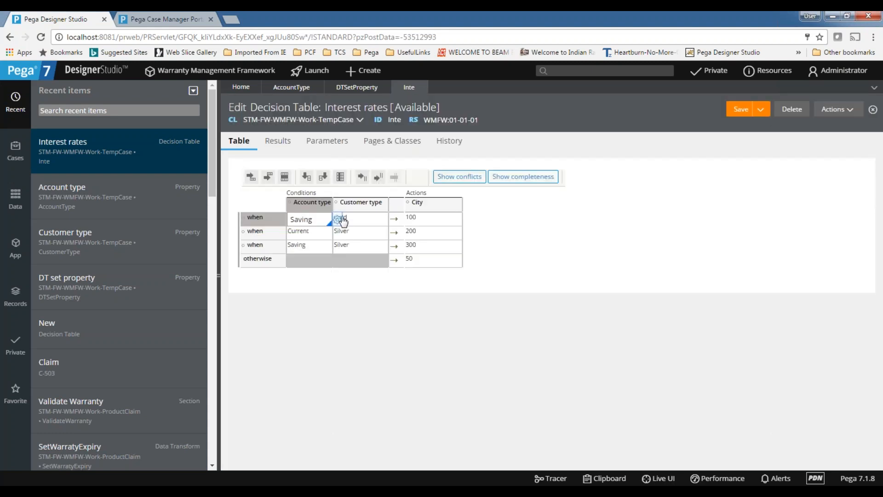
click(339, 220)
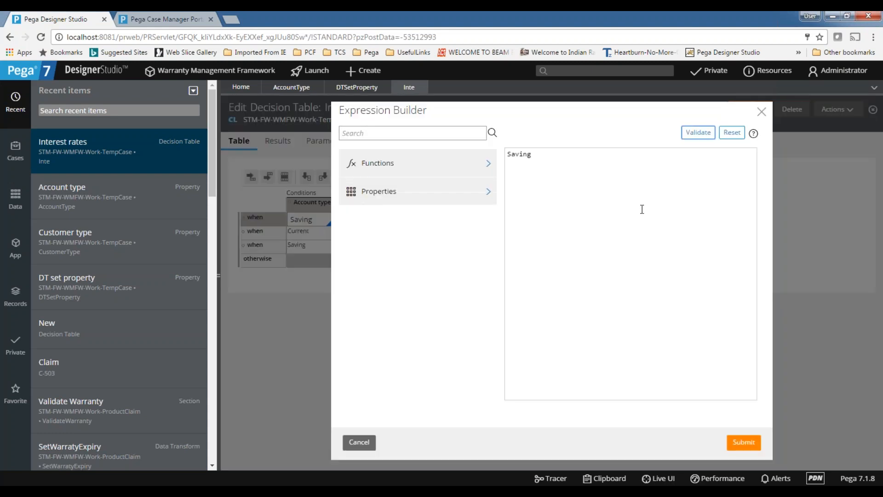
click(762, 113)
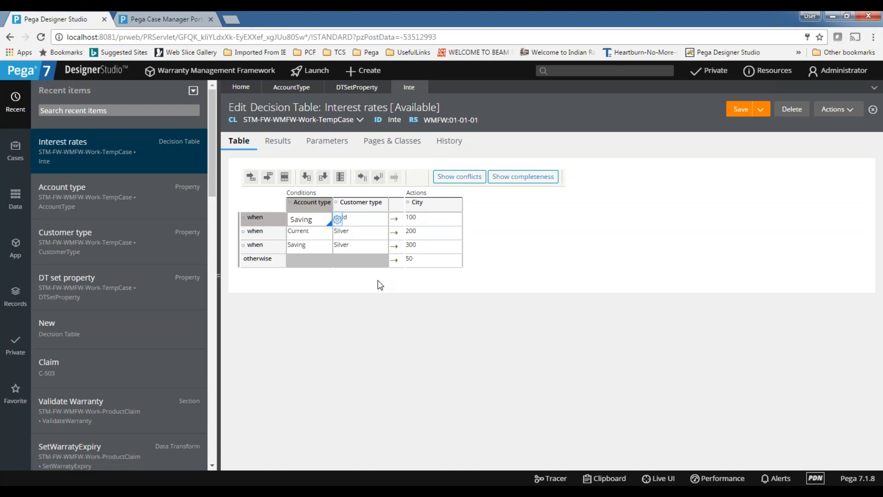
click(337, 220)
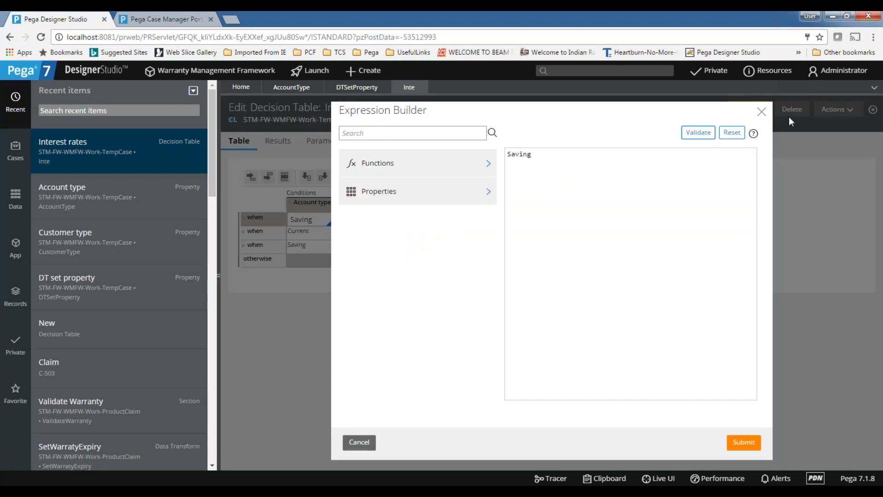
click(762, 111)
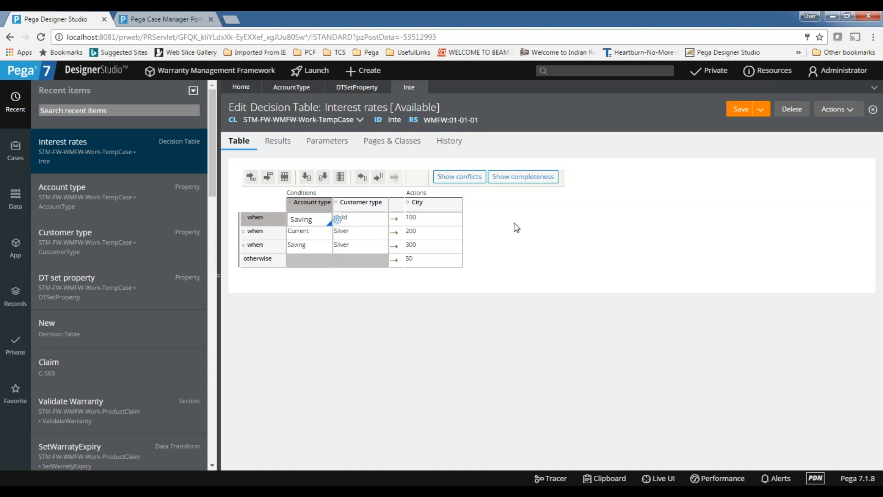
Replace the first row's Saving condition with the expression .age +5 in the Expression Builder.
click(449, 219)
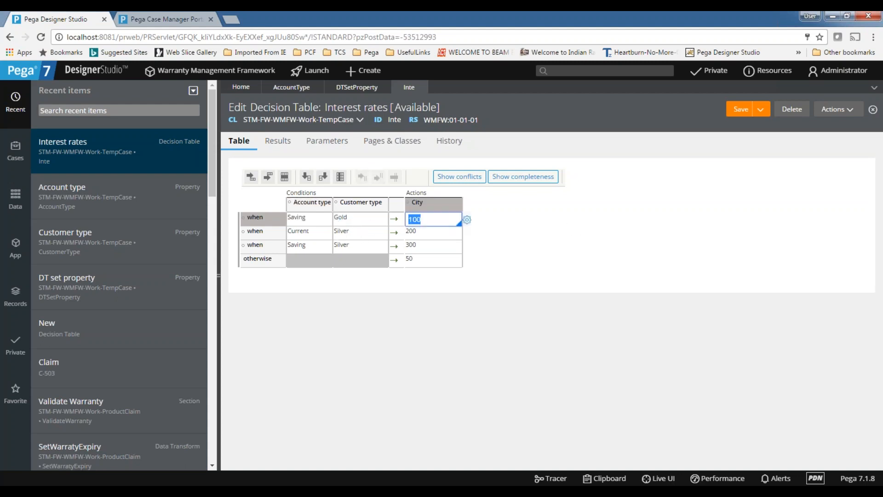
click(518, 220)
click(317, 222)
click(341, 223)
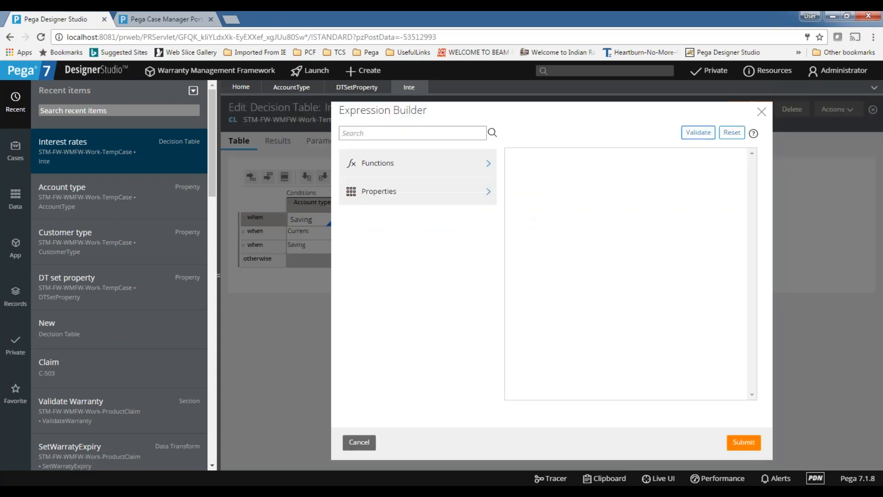
double_click(520, 154)
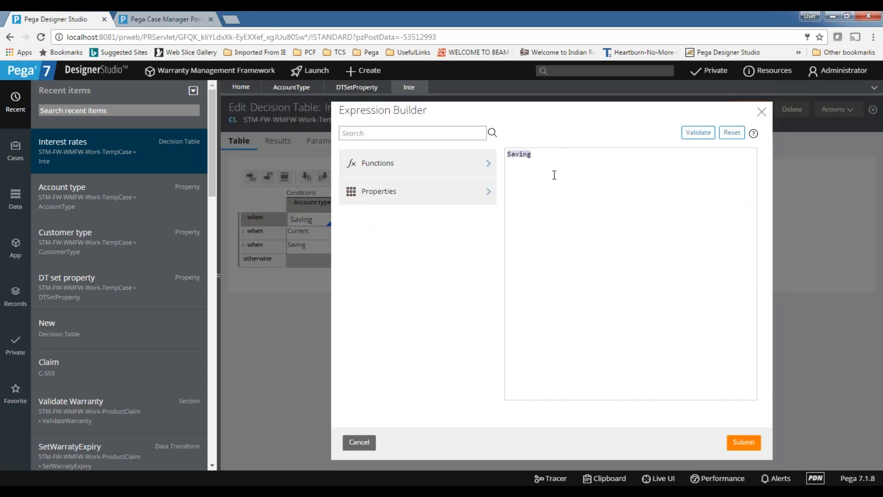
drag(548, 152, 509, 151)
text(.age)
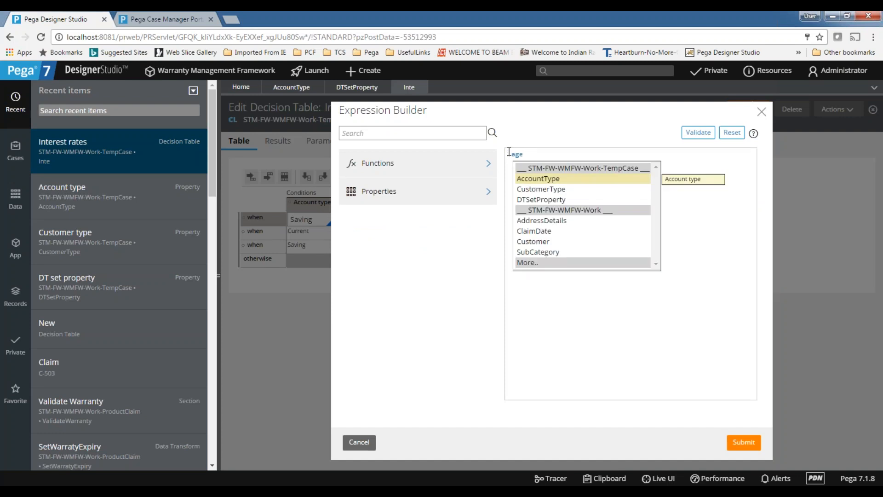
text( +5)
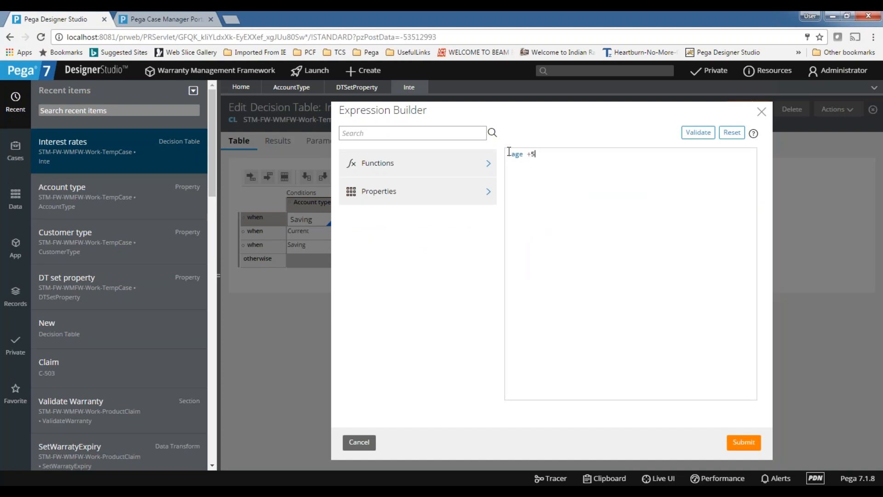
Validate the .age +5 expression and close the Expression Builder without submitting it.
click(694, 134)
key(Return)
click(548, 173)
key(ctrl+a)
click(565, 176)
click(762, 112)
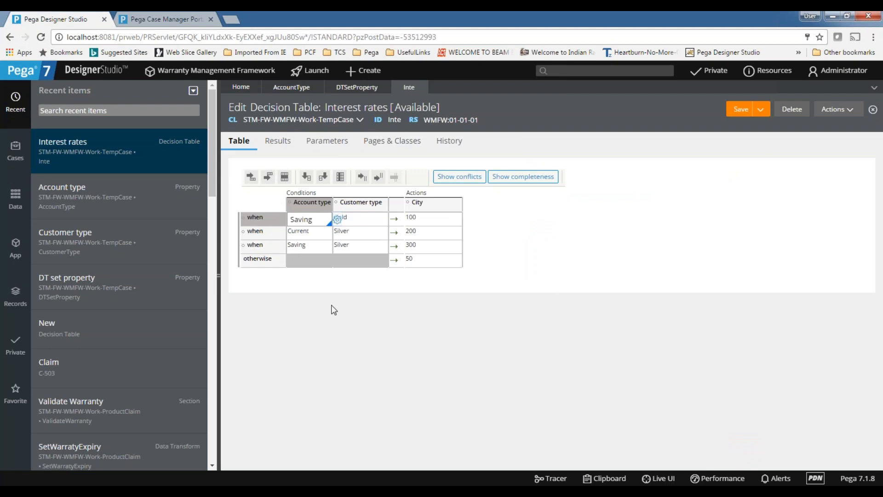
Check the Account type conditions in the first two rows and close the Interest rates decision table.
click(313, 233)
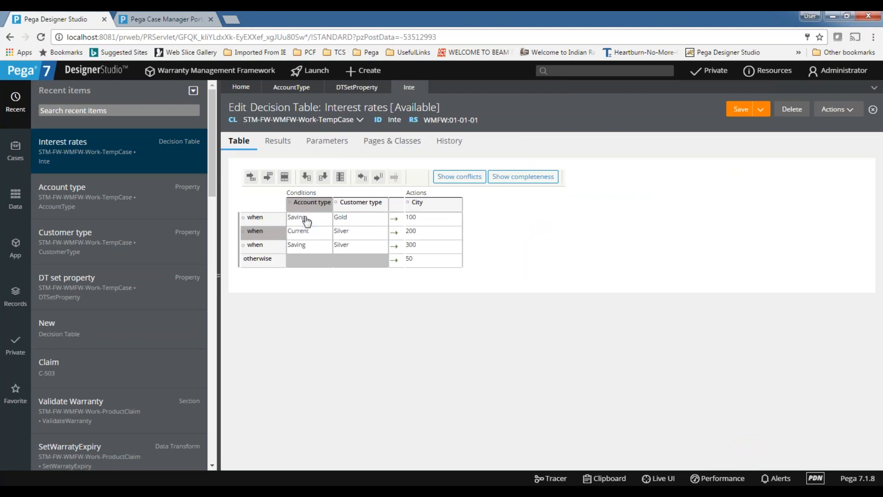
click(307, 221)
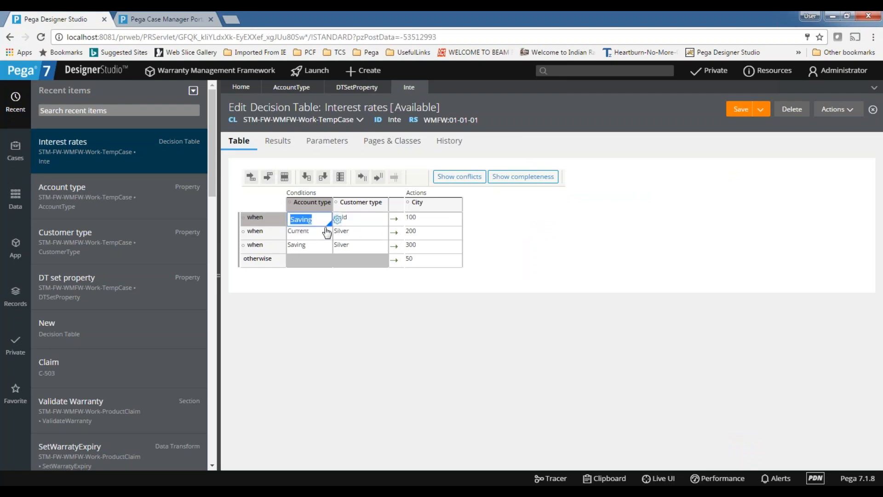
click(663, 224)
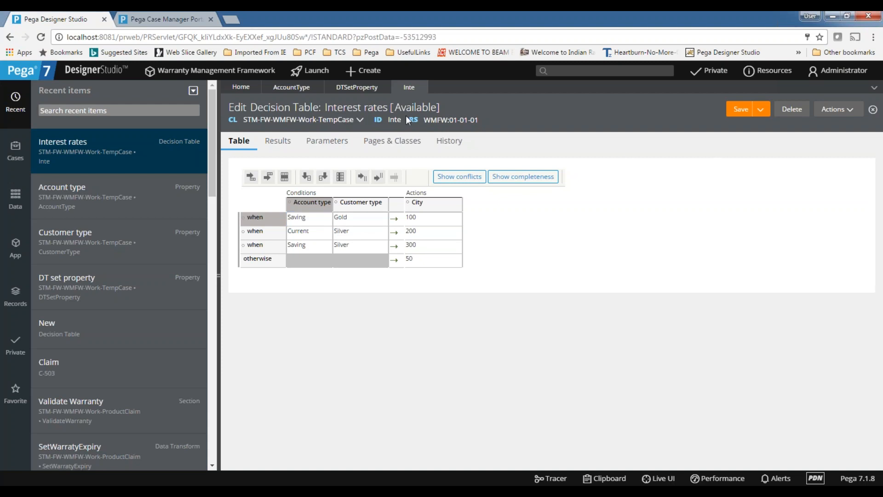
click(422, 88)
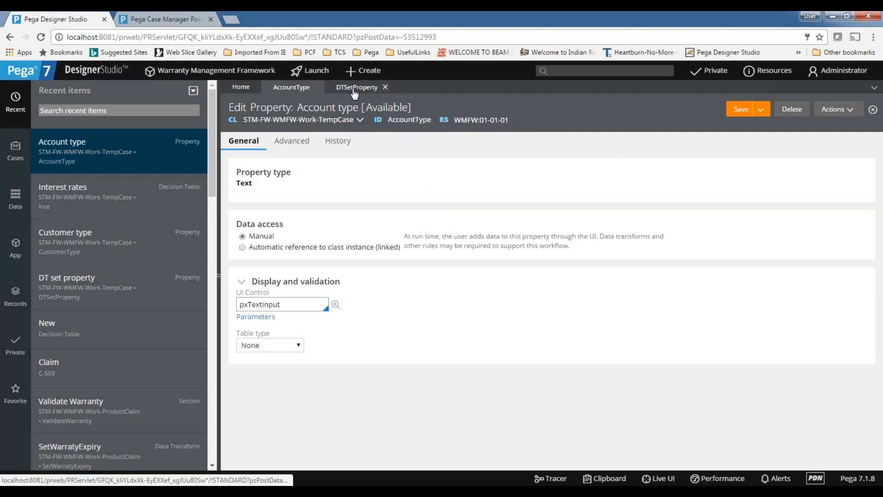
Open the Product Claim case type and the Validate Warranty process flow in its Warranty Verification stage.
click(17, 246)
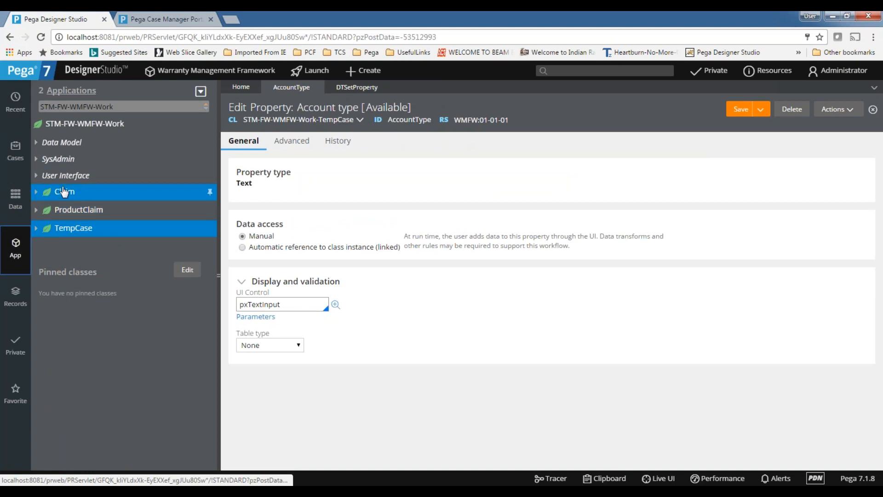
click(75, 209)
right_click(96, 210)
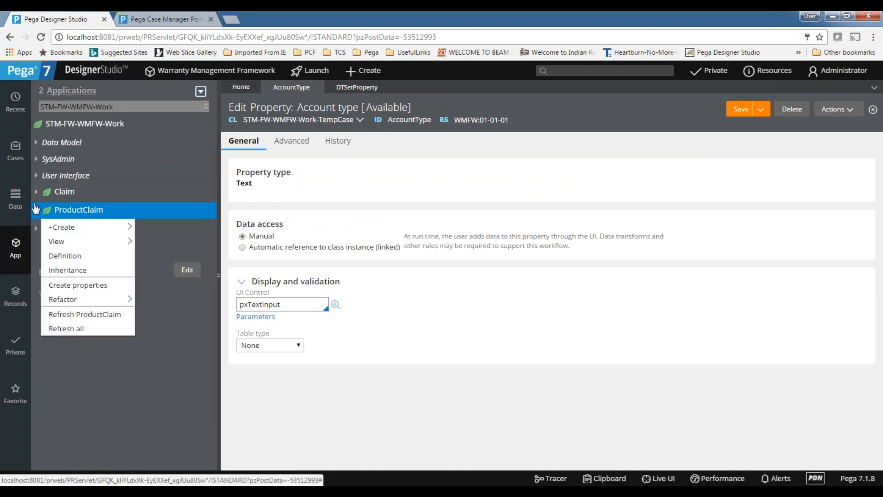
click(15, 151)
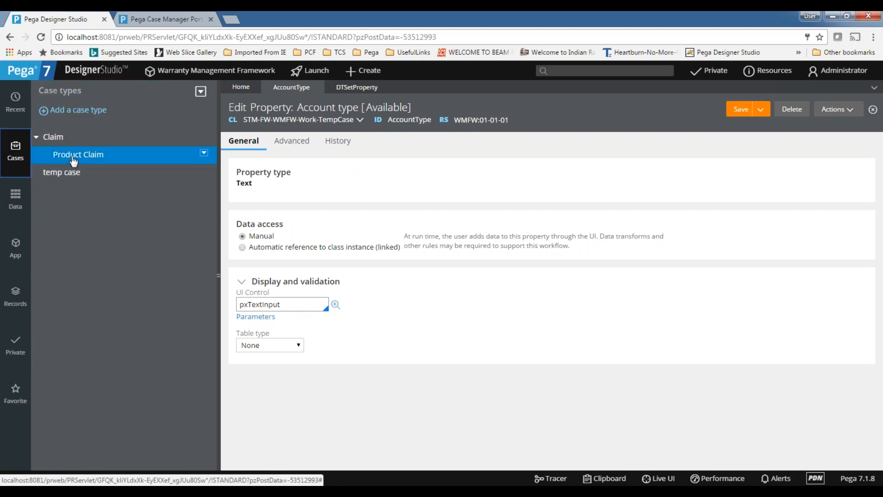
click(181, 176)
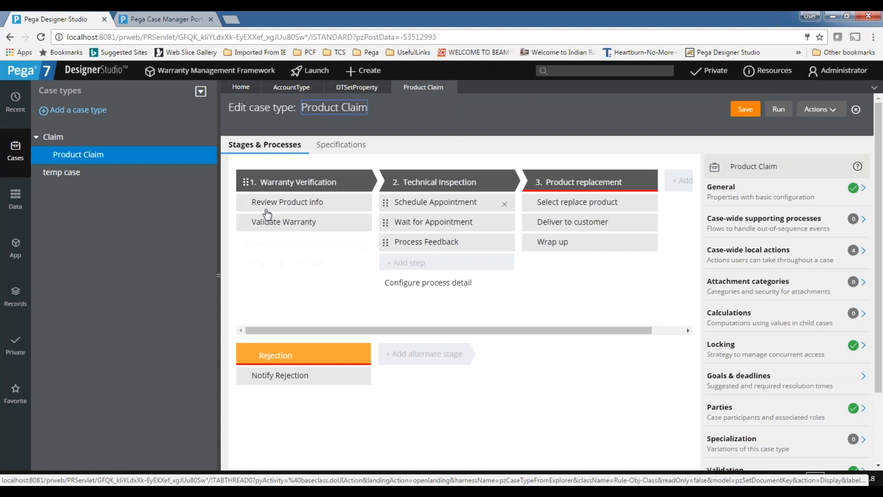
click(297, 223)
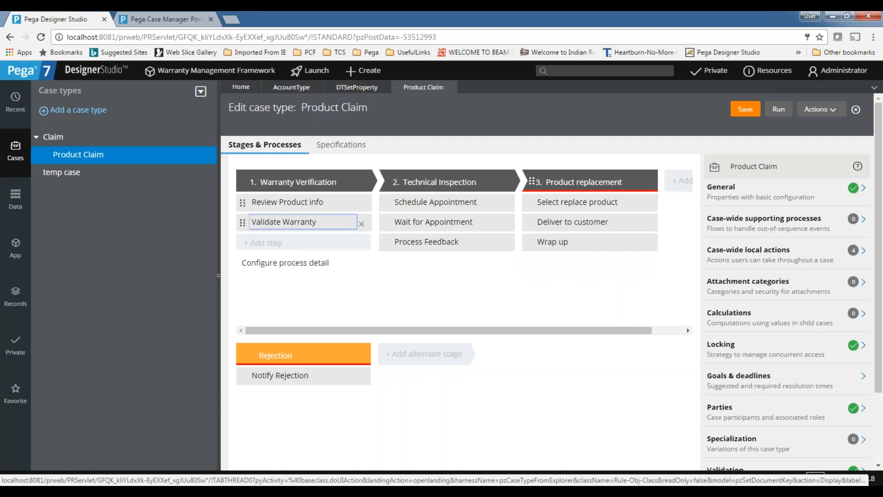
click(258, 223)
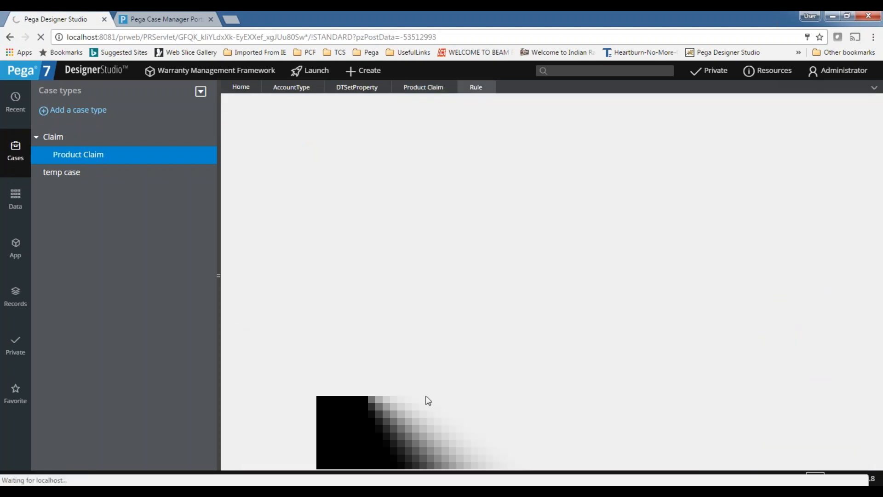
Compare the App, Data and Cases explorers, including the options offered for adding a data type.
click(16, 257)
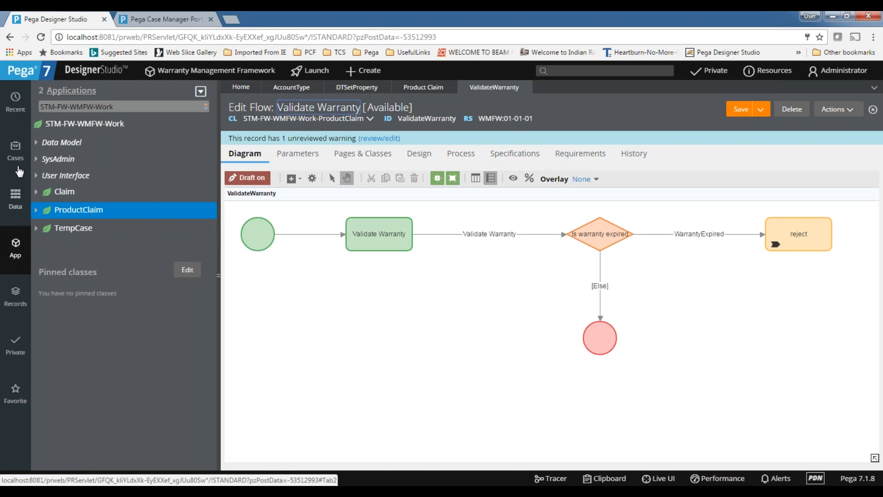
click(16, 198)
click(13, 254)
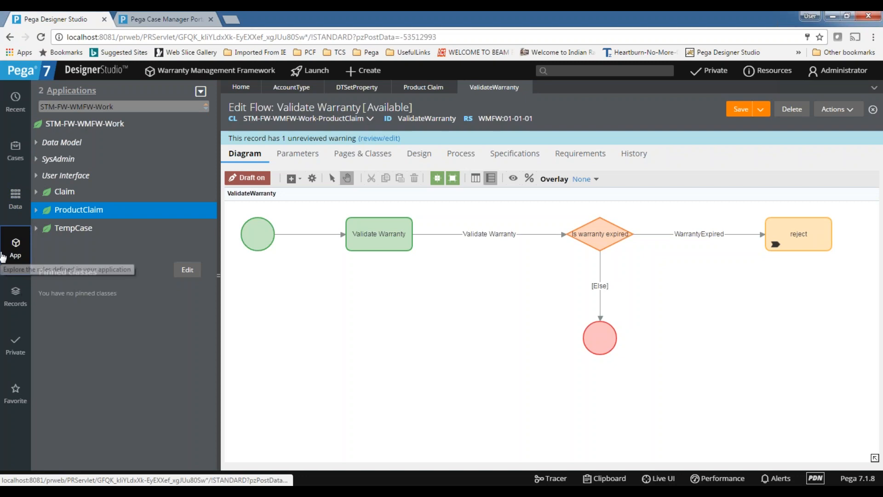
click(16, 198)
click(201, 91)
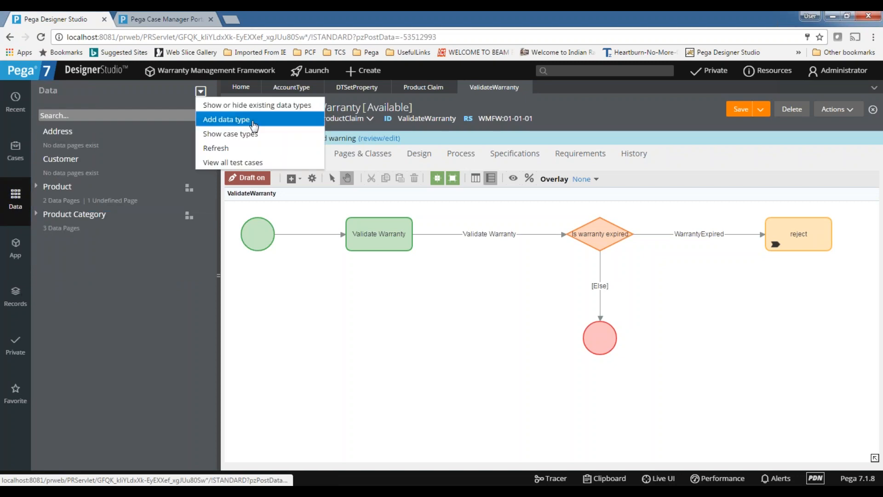
click(388, 349)
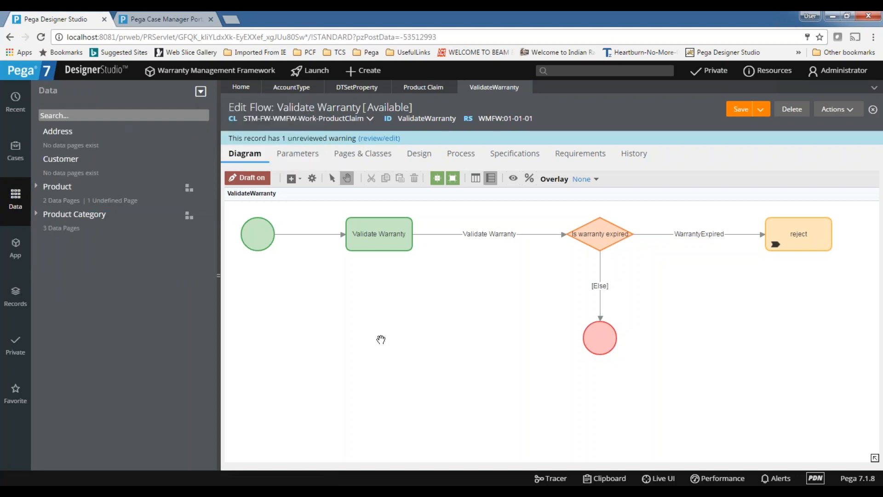
click(15, 247)
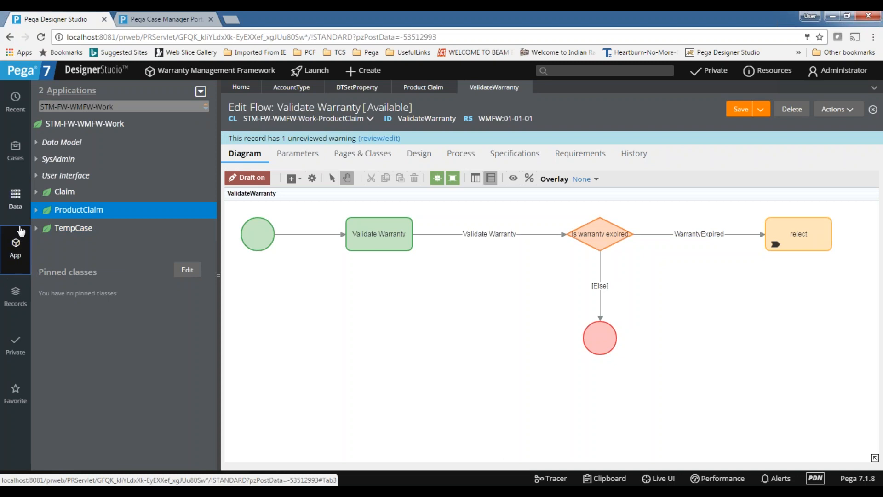
click(15, 147)
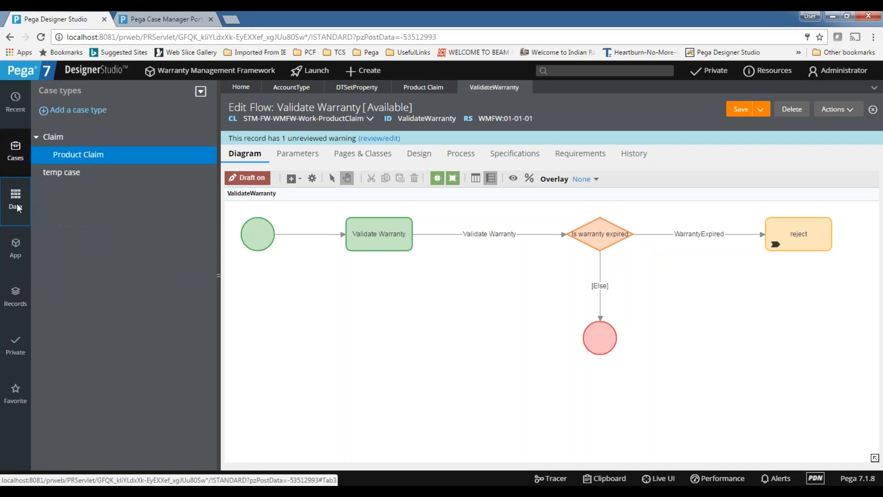
click(19, 256)
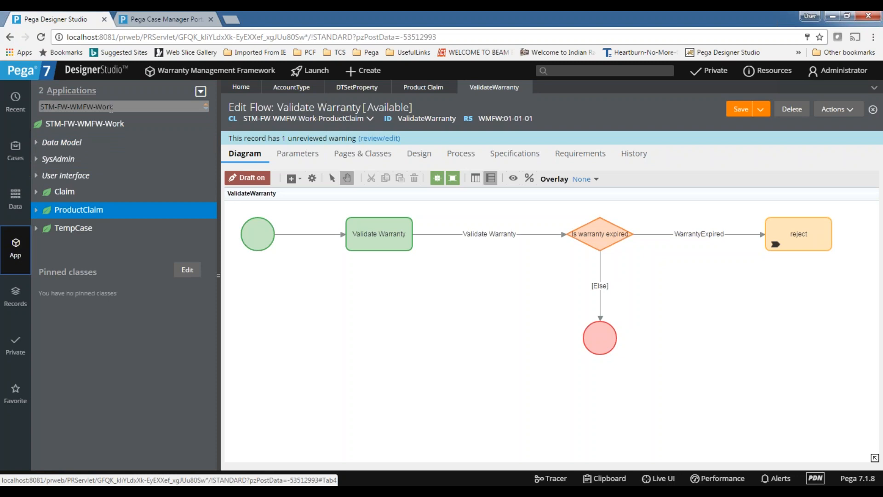
Examine the SysAdmin, Decision and Process rule types that can be created under STM-FW-WMFW-Work, and compare them with the case types list.
click(99, 126)
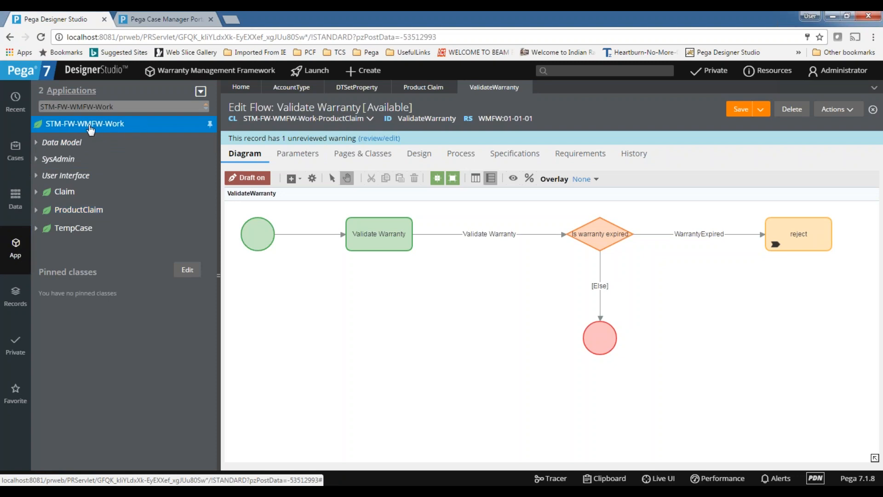
right_click(87, 125)
mouse_move(82, 141)
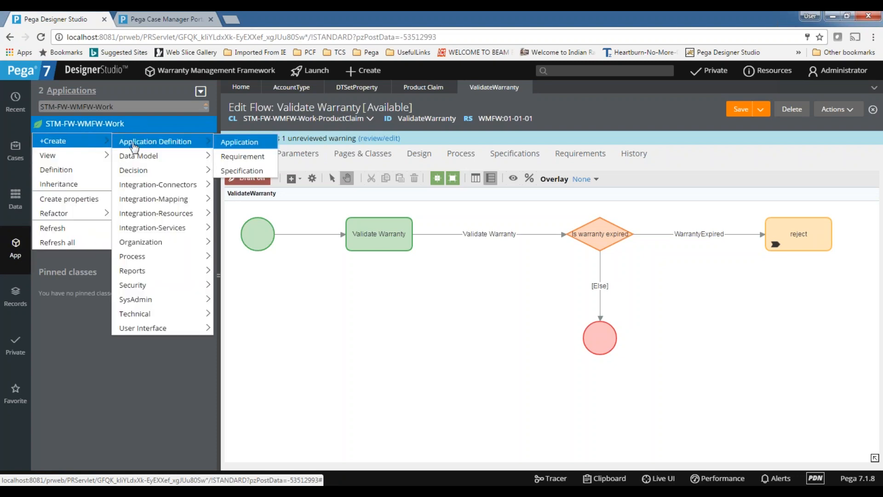
mouse_move(158, 319)
mouse_move(146, 303)
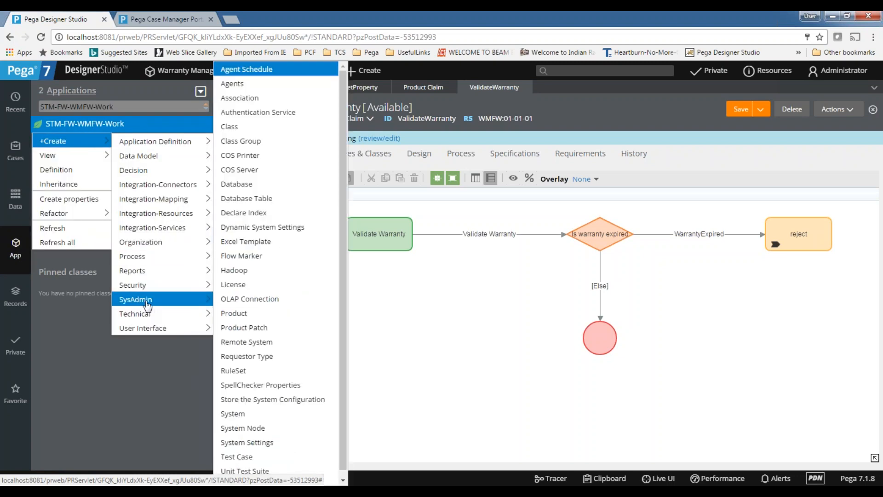
mouse_move(139, 176)
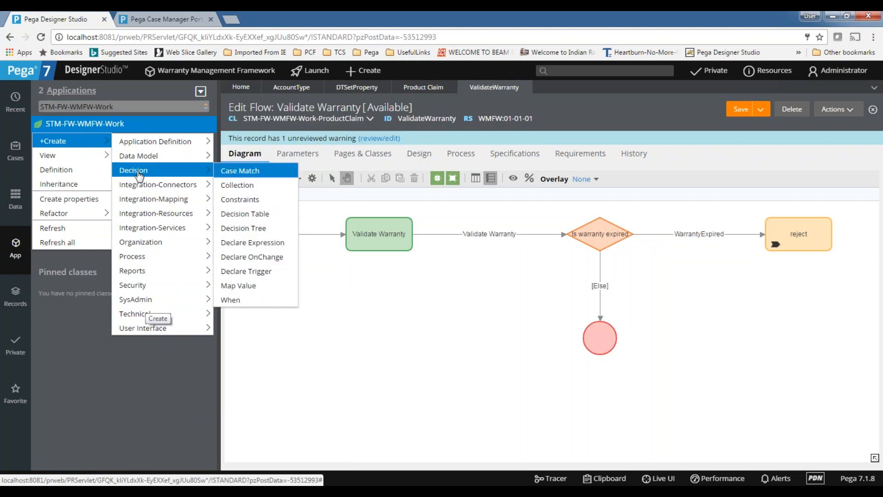
mouse_move(144, 259)
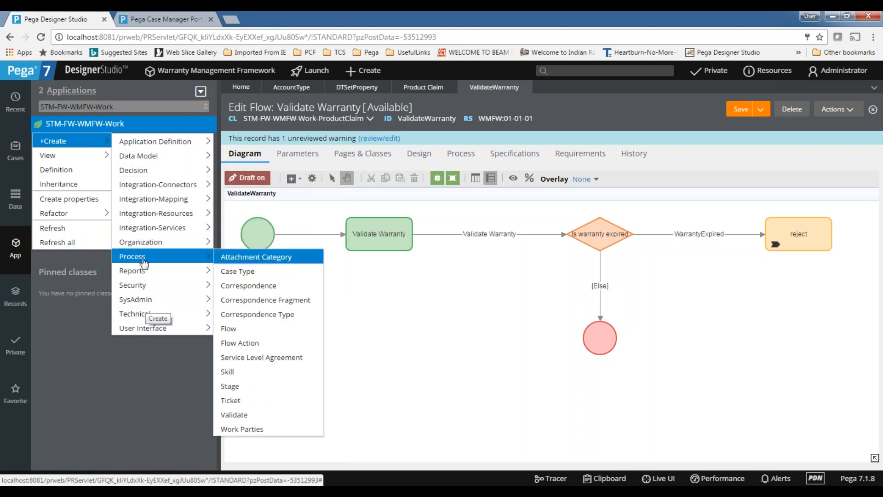
click(249, 276)
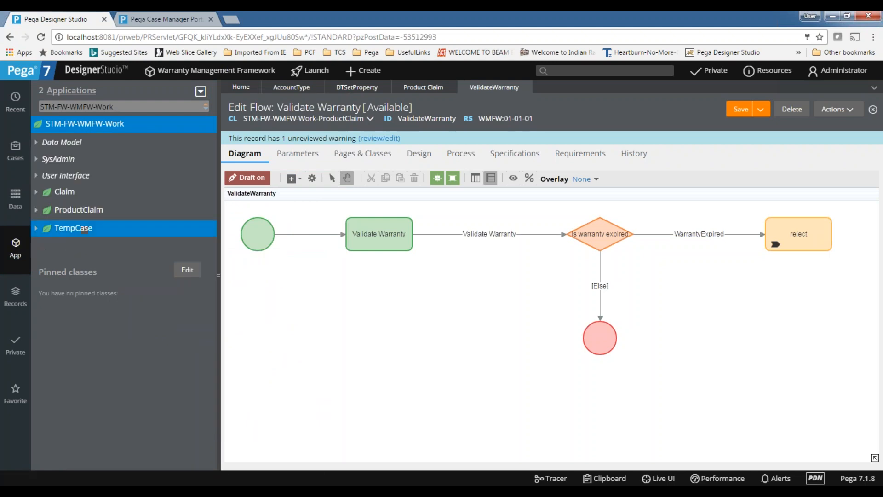
click(10, 152)
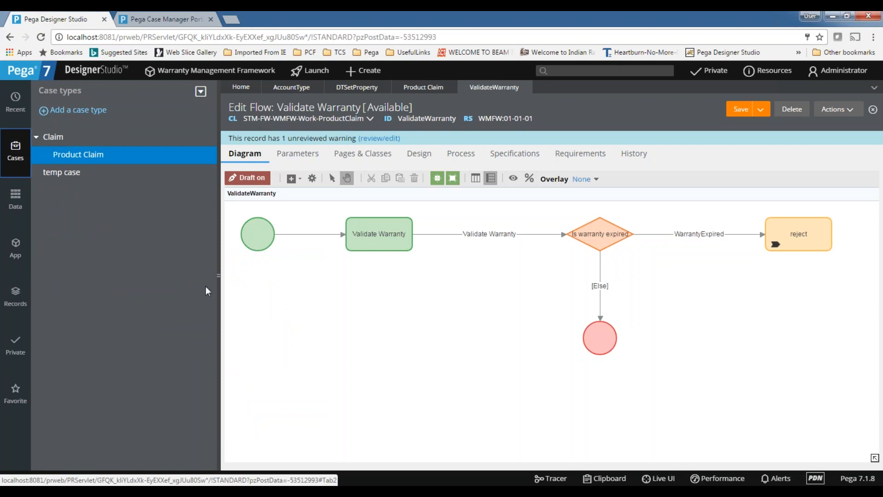
click(10, 250)
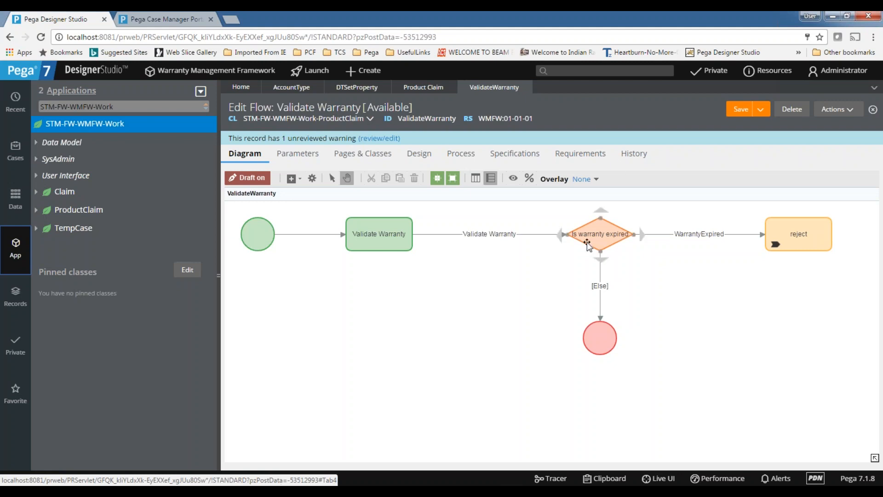
Set the Is warranty expired decision shape's type to Decision Table and reference the rule IsWarrantyExipred.
click(609, 224)
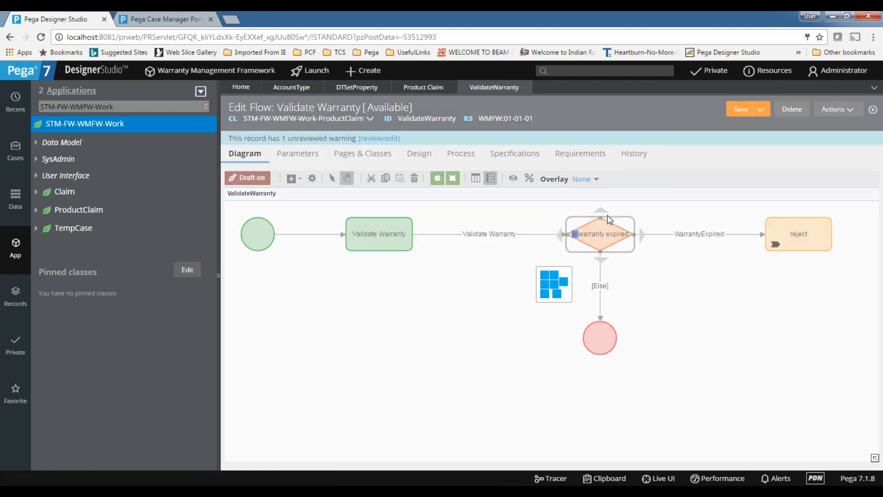
double_click(601, 229)
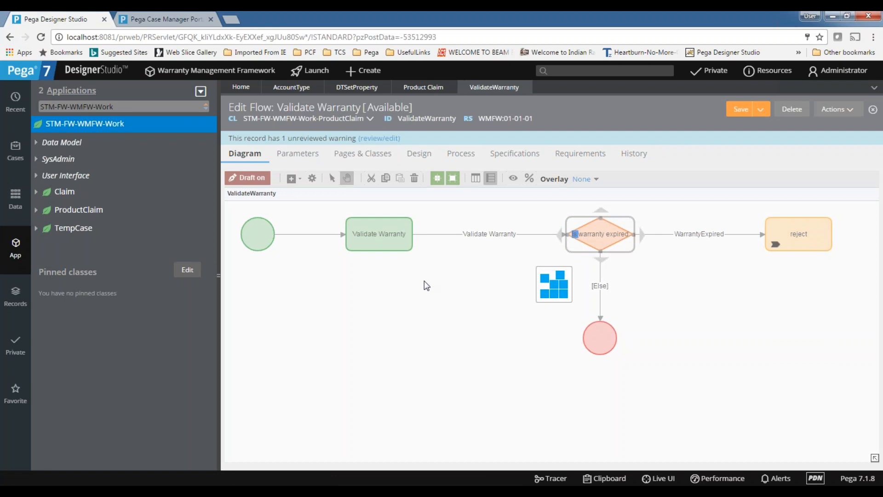
click(432, 256)
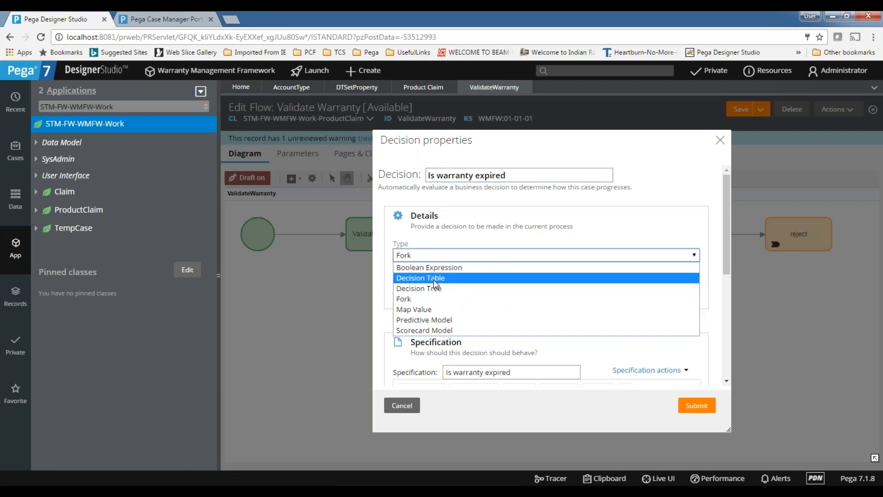
click(432, 273)
click(434, 282)
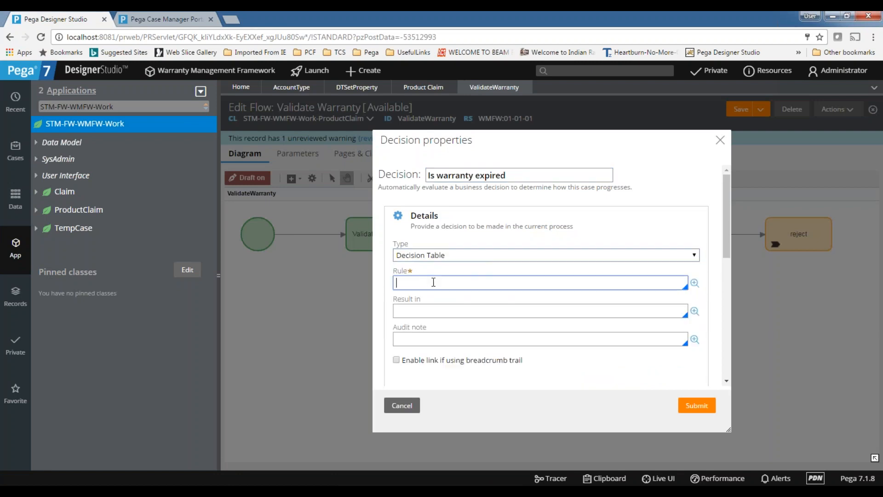
text(IsWarranty)
text(Expired)
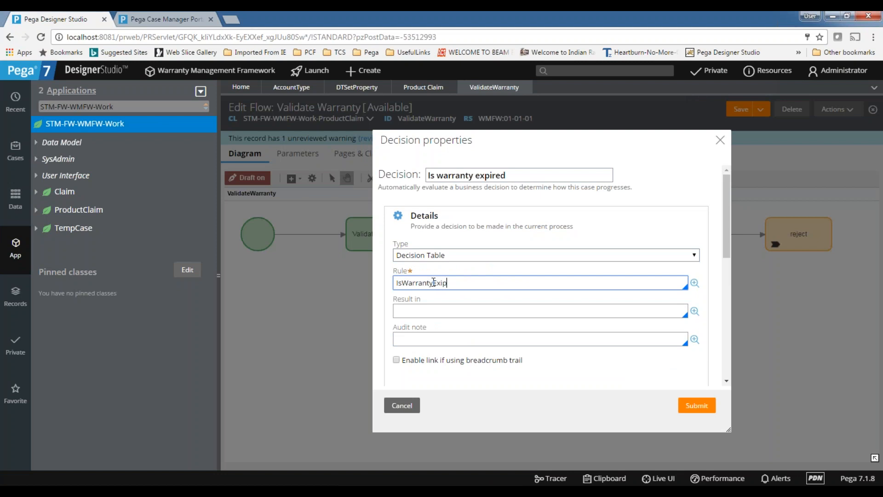
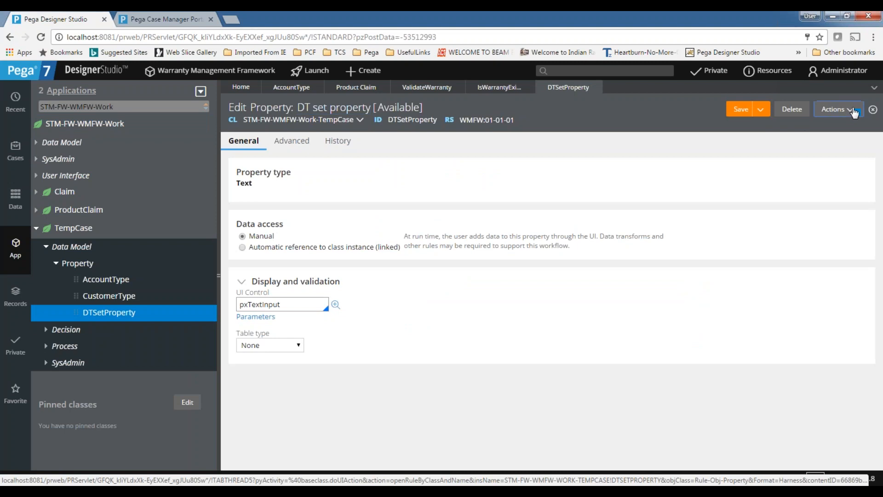
Save a copy of the DTSetProperty text property in the STM-FW-WMFW-Work class.
click(837, 109)
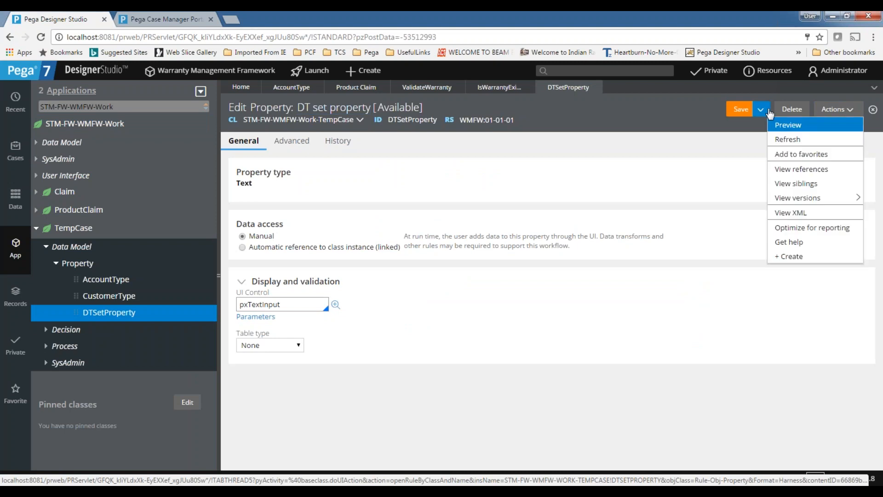
click(760, 110)
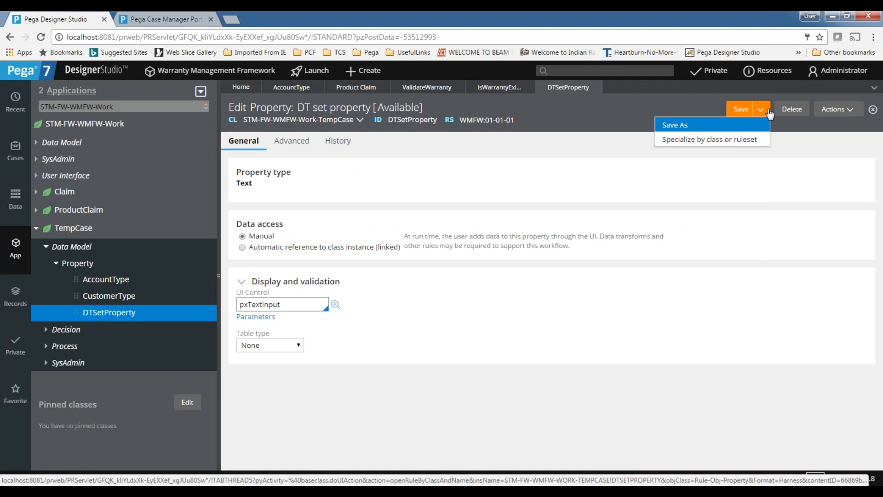
click(712, 125)
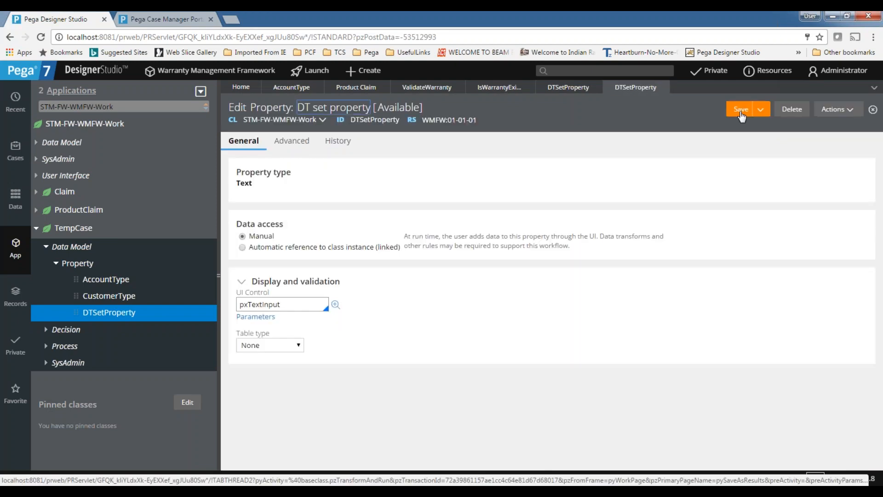
click(740, 110)
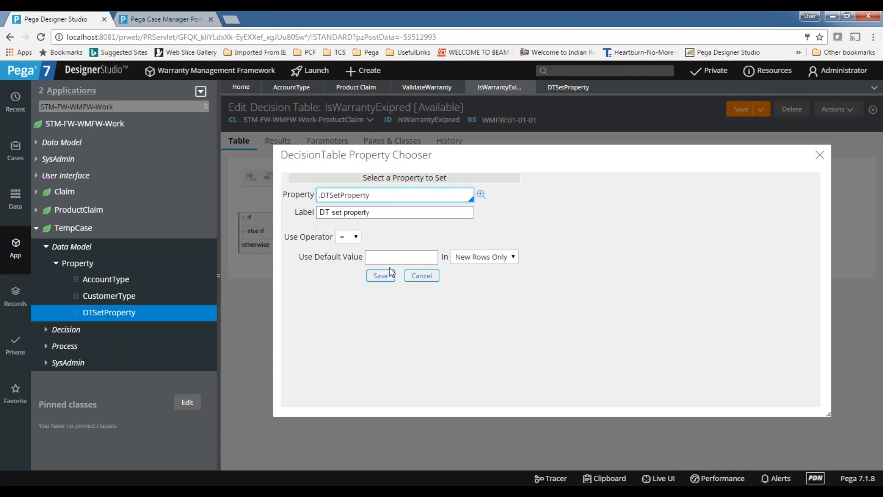
Add .DTSetProperty as an action column in IsWarrantyExipred, with 100 for the true row and 200 for the false row.
click(386, 278)
click(450, 222)
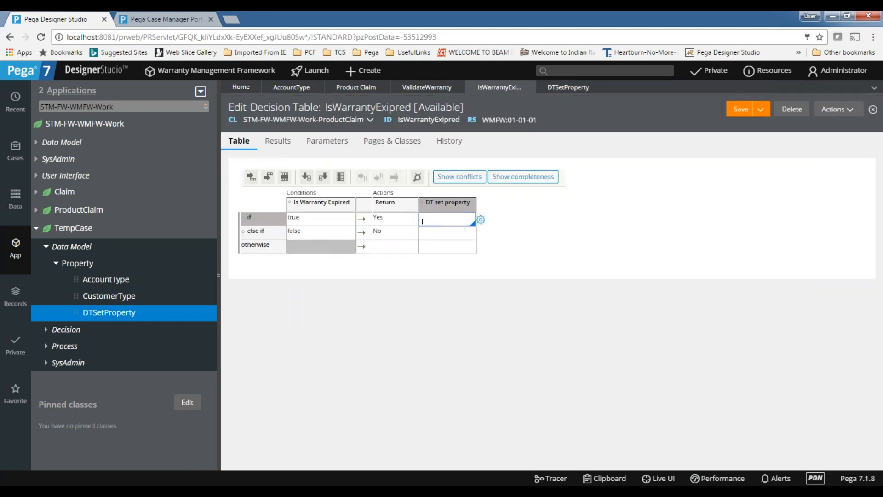
text(100)
click(438, 235)
text(200)
key(Return)
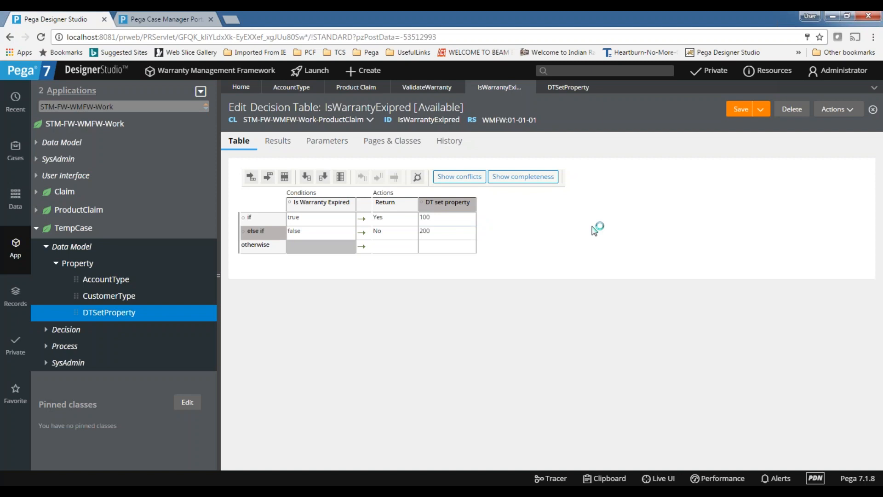
Clear the DT set property values in the true and false rows.
click(422, 221)
key(BackSpace)
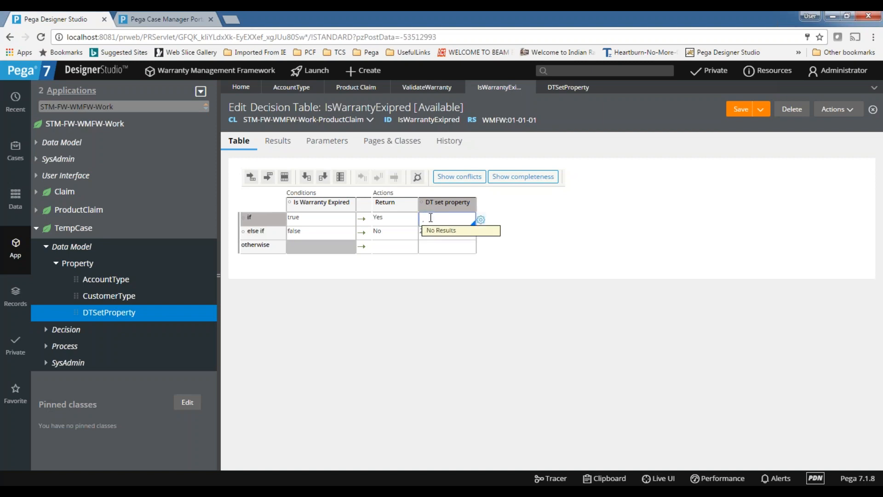
click(423, 233)
key(BackSpace)
Change the DT set property action column to set .ProductDetails.Price with the = operator.
click(444, 204)
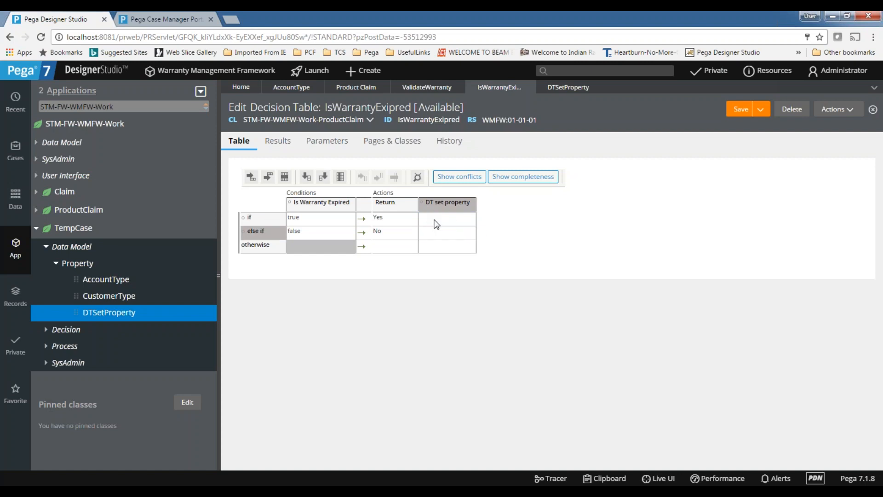
click(433, 203)
triple_click(389, 195)
text(.)
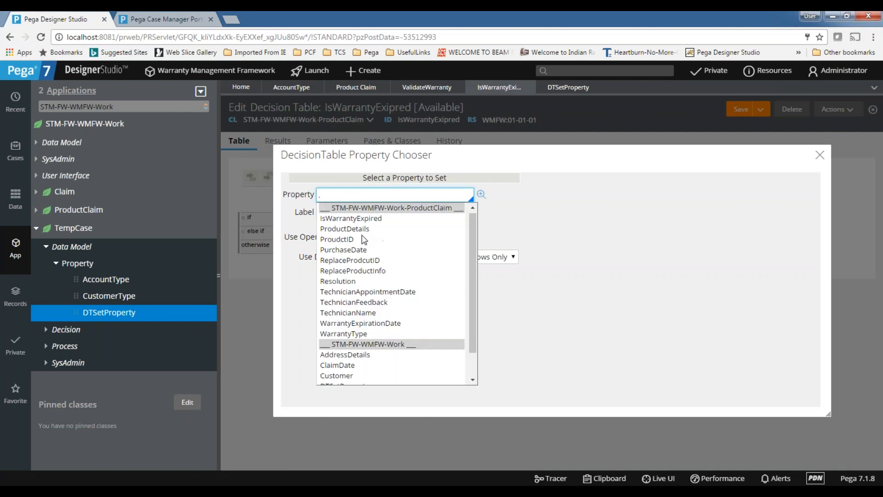
click(359, 229)
text(.)
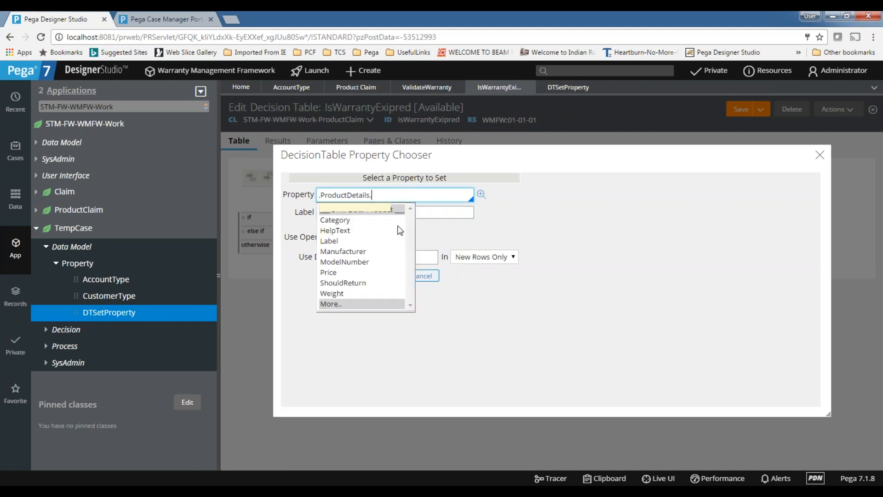
click(329, 273)
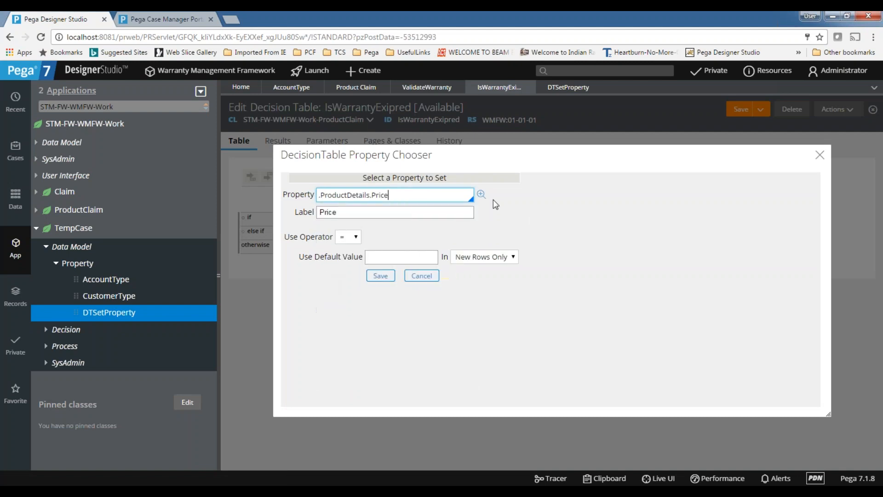
click(380, 276)
Enter .Price + 100 for the true row and .Price + 200 for the false row, and try to save the decision table.
click(440, 223)
text(.Price +)
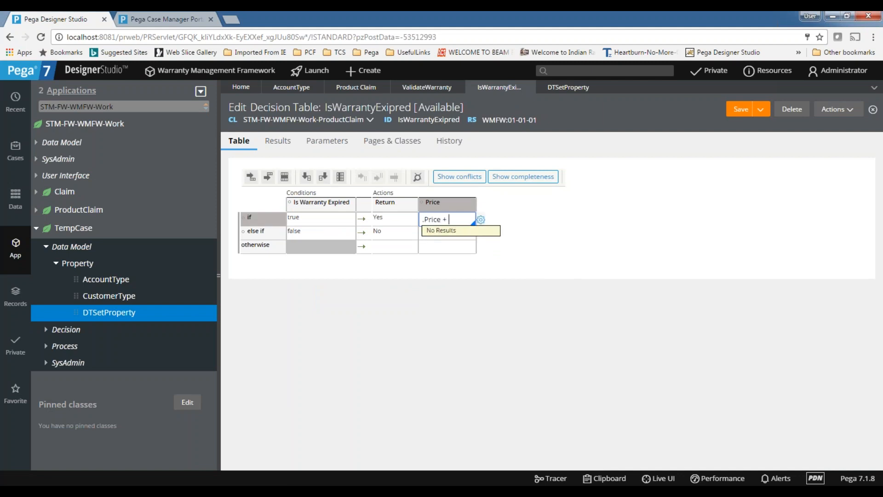
text( 100)
click(623, 255)
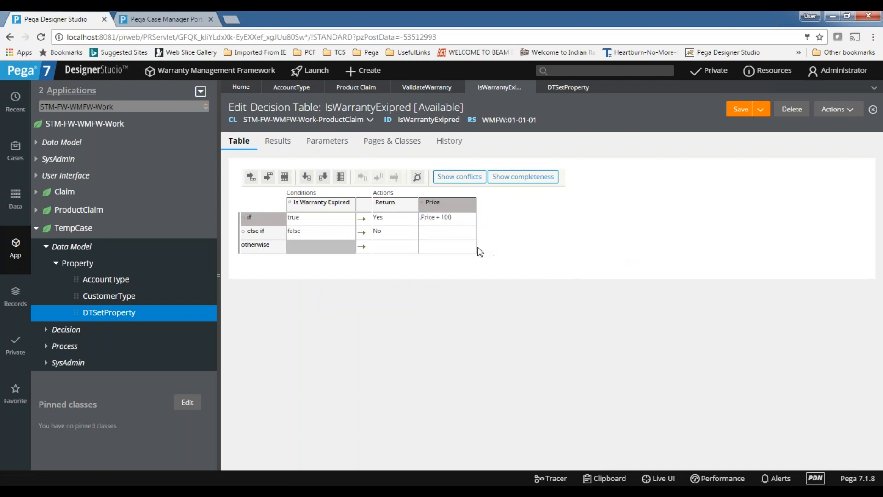
click(446, 233)
text(.)
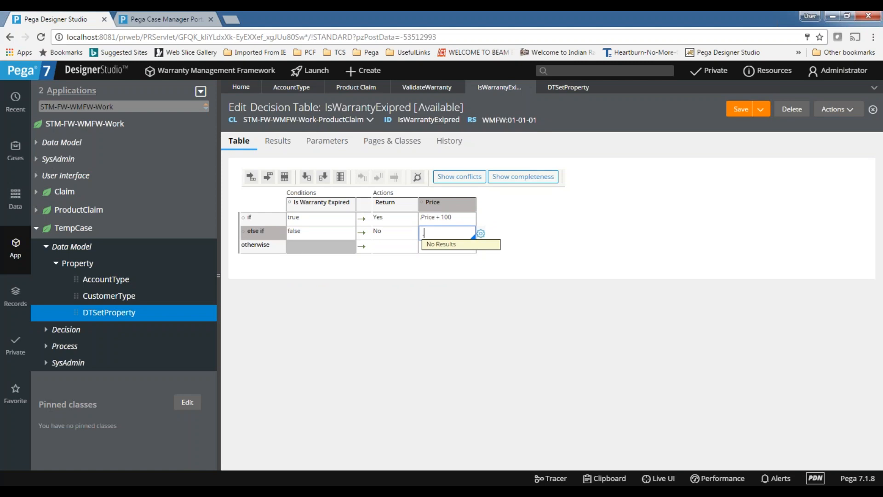
text(Price + 200)
click(728, 285)
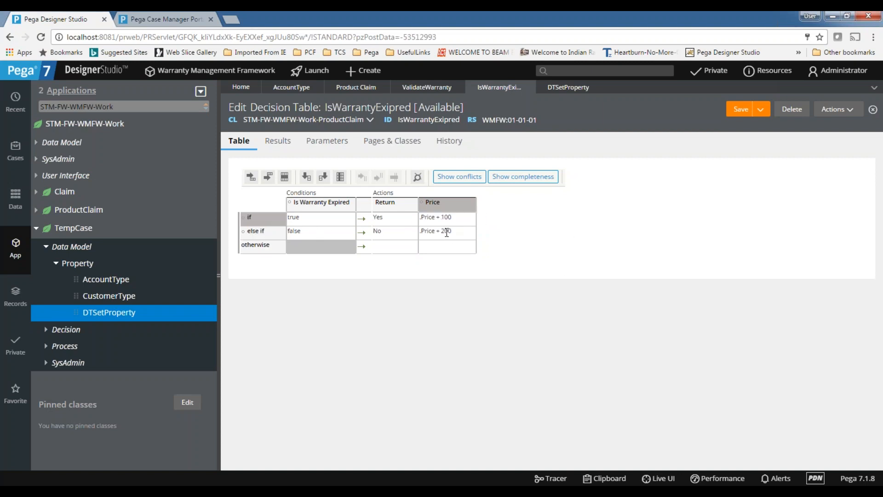
click(742, 109)
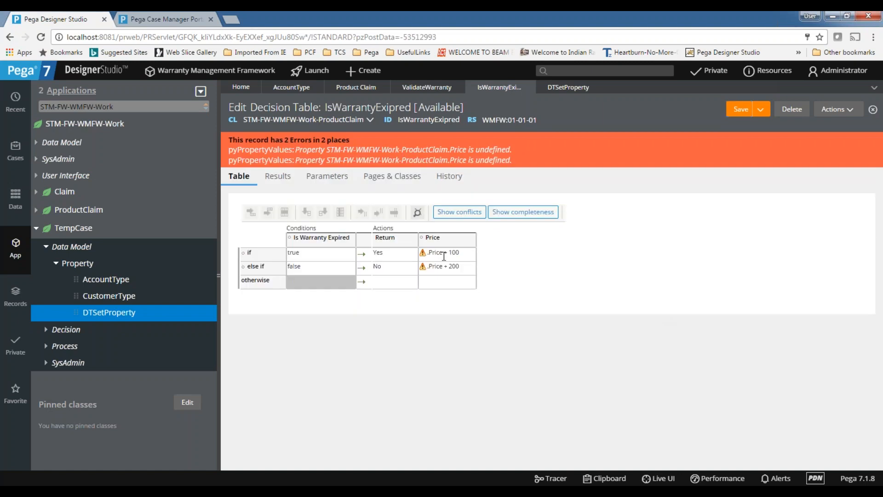
Replace the true row's Price expression with .ProductDetails.Price + 100 in the Expression Builder.
mouse_move(423, 257)
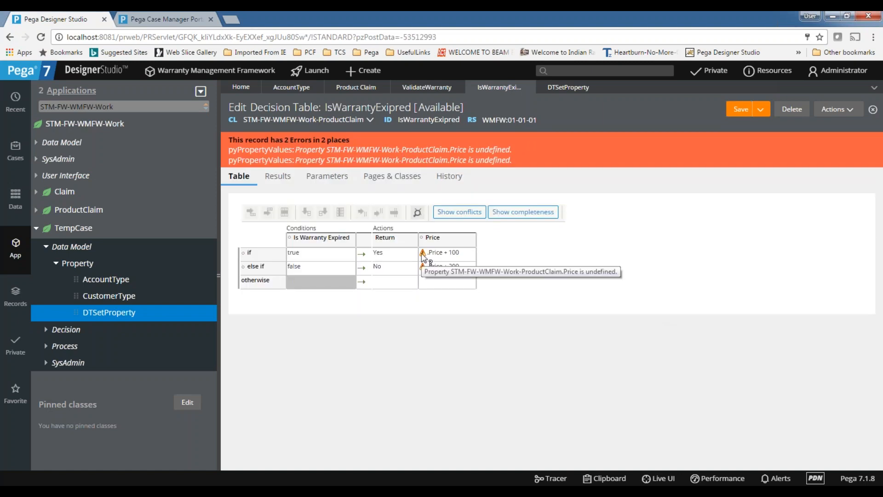
click(447, 254)
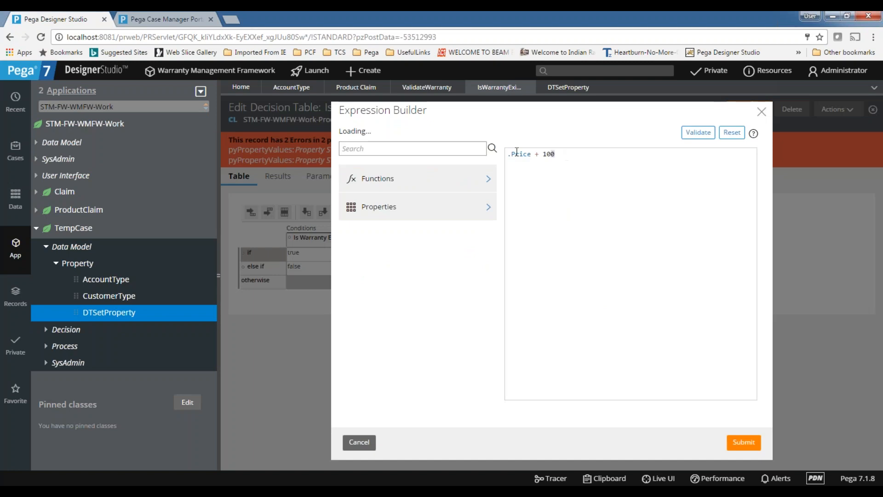
drag(555, 154, 494, 158)
text(.)
double_click(556, 193)
text(.)
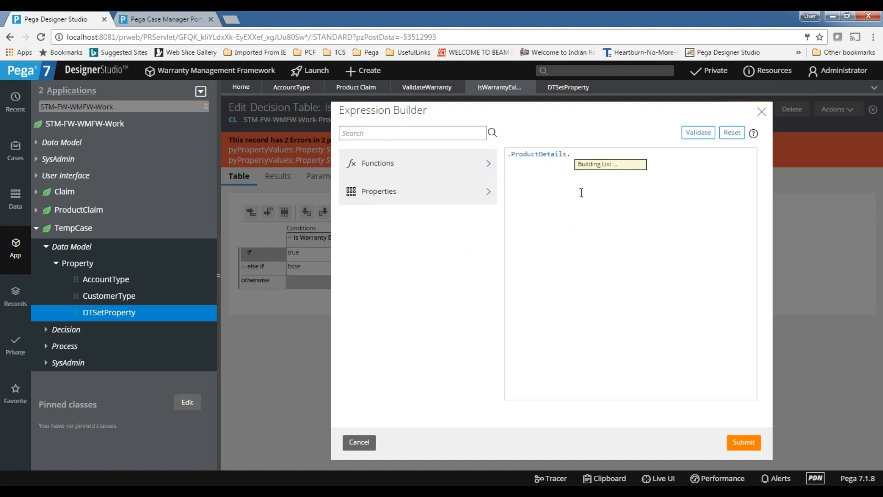
double_click(589, 232)
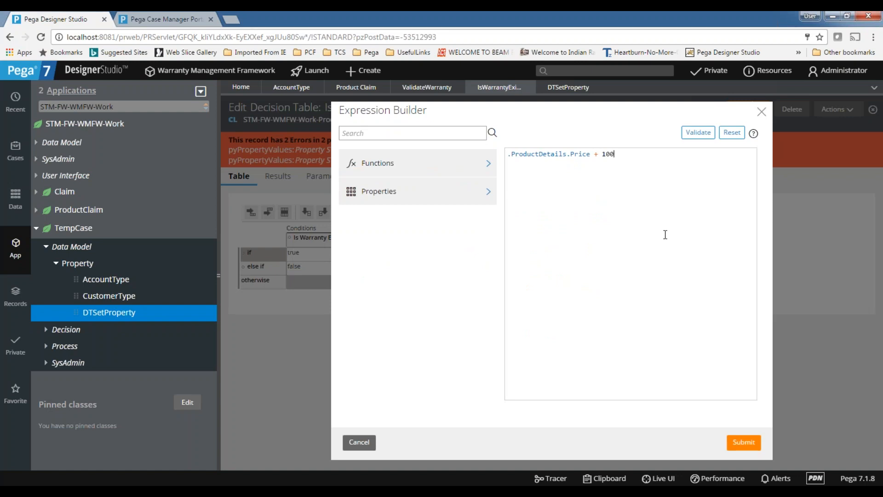
Copy the true row's full expression for reuse, validate it and submit it to the Price cell.
drag(638, 154, 515, 149)
key(ctrl+c)
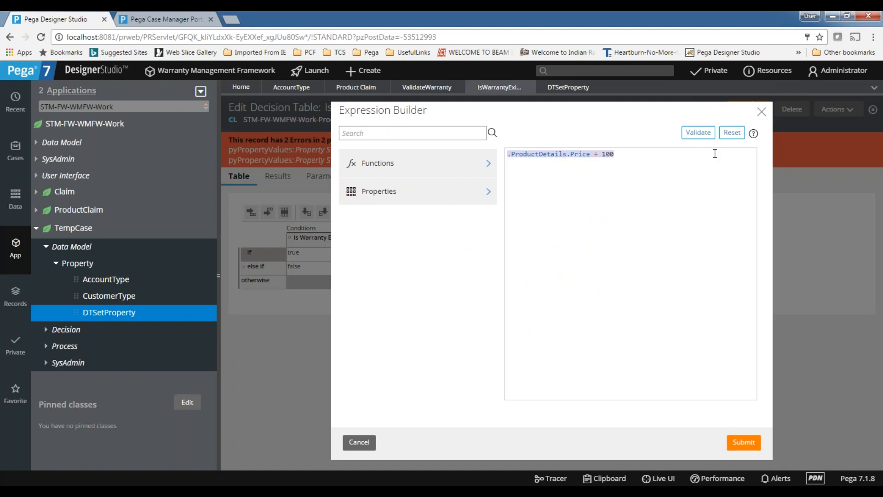
click(697, 134)
click(531, 119)
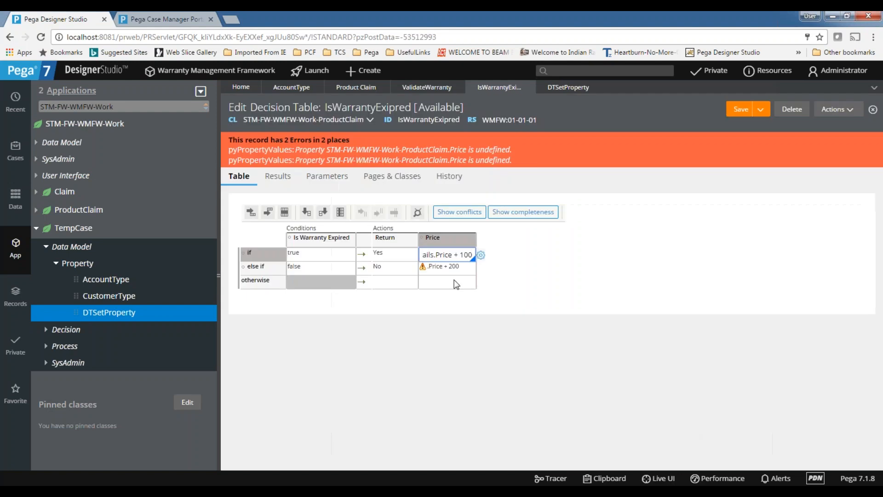
click(743, 443)
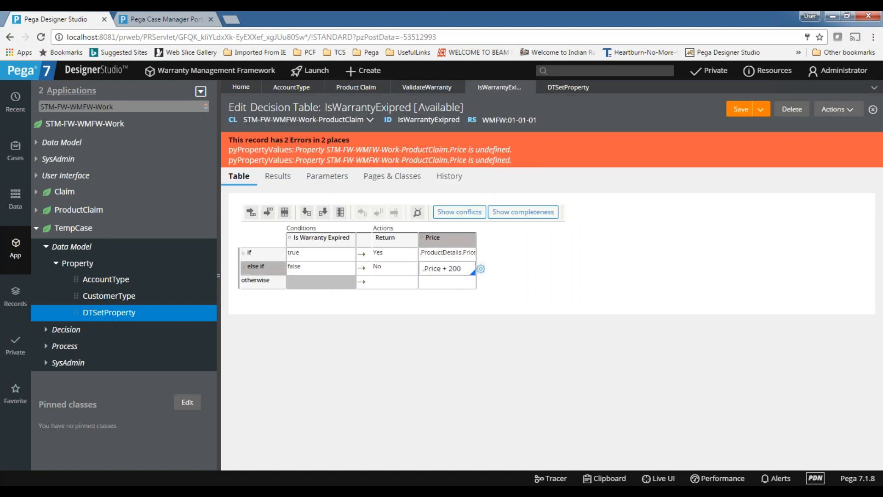
Set the false row's Price expression to .ProductDetails.Price + 200, validate and submit it, and save the decision table.
click(481, 269)
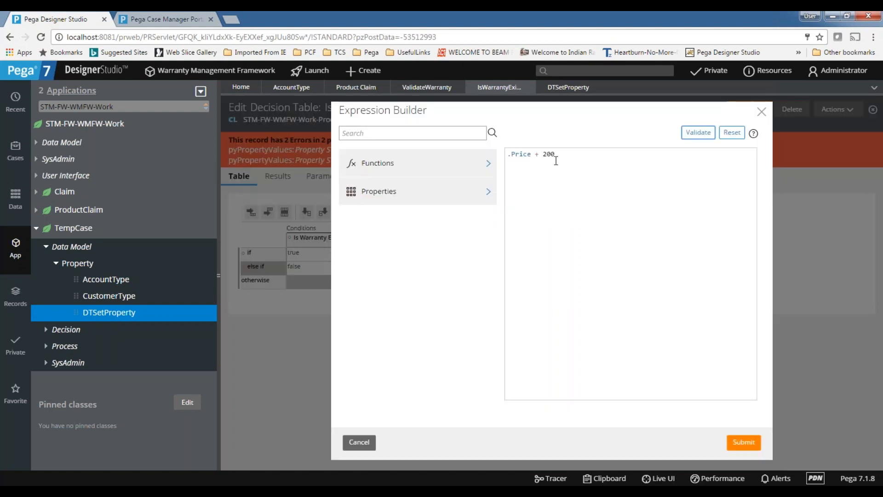
drag(536, 156, 460, 159)
key(ctrl+v)
key(BackSpace)
key(BackSpace)
key(BackSpace)
key(BackSpace)
click(698, 132)
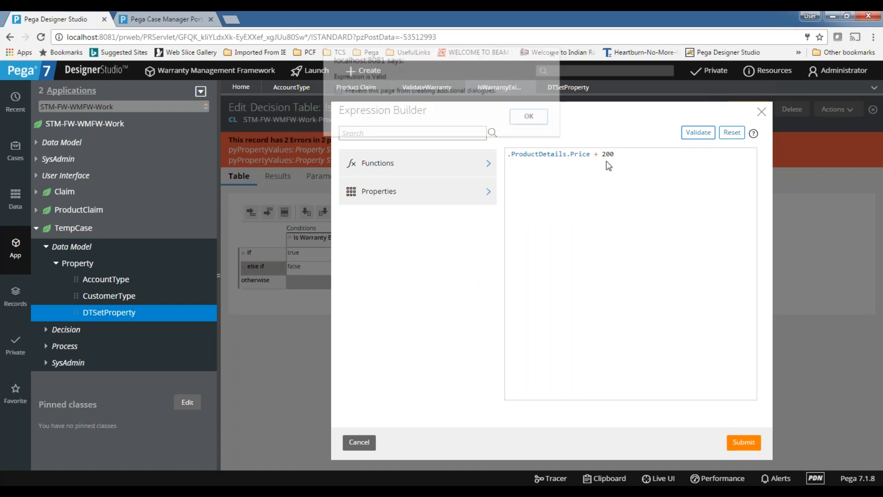
click(751, 444)
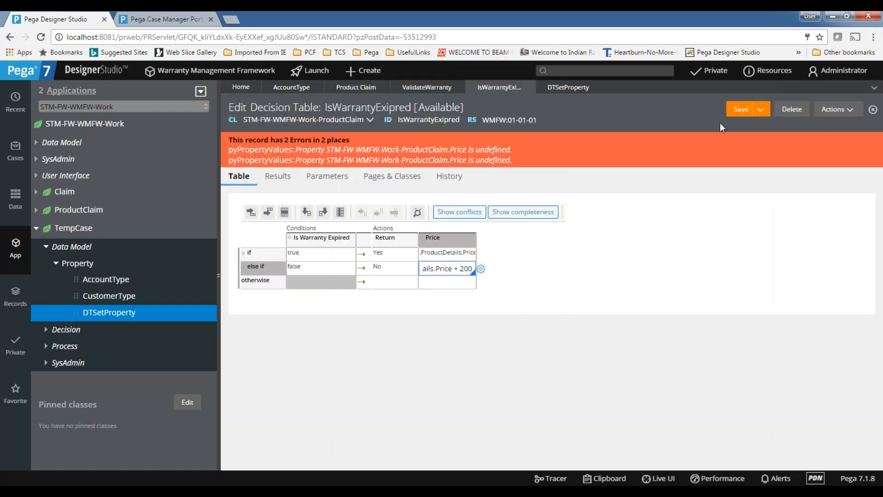
click(738, 113)
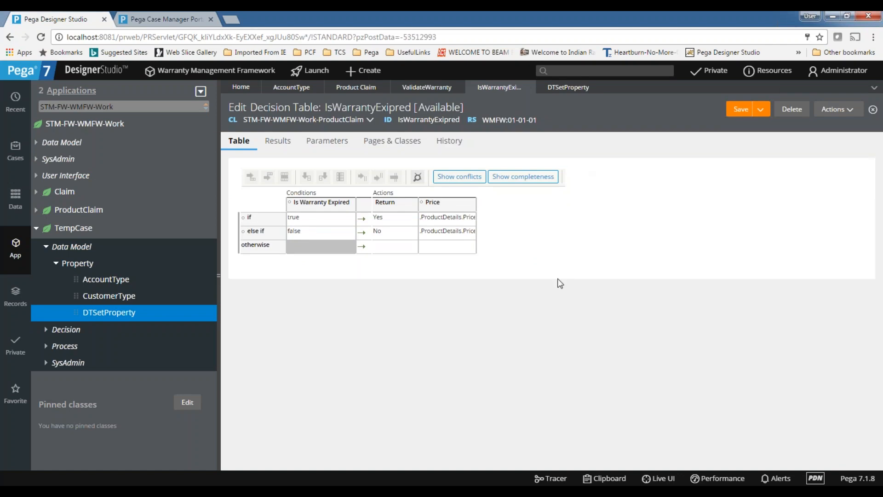
Close the IsWarrantyExipred decision table and cancel the decision properties in the Validate Warranty flow.
click(529, 87)
click(370, 90)
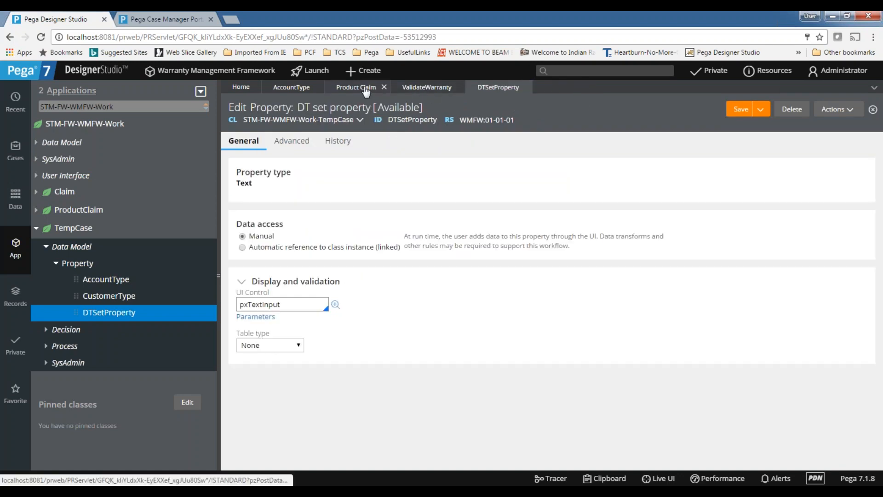
click(425, 90)
click(403, 405)
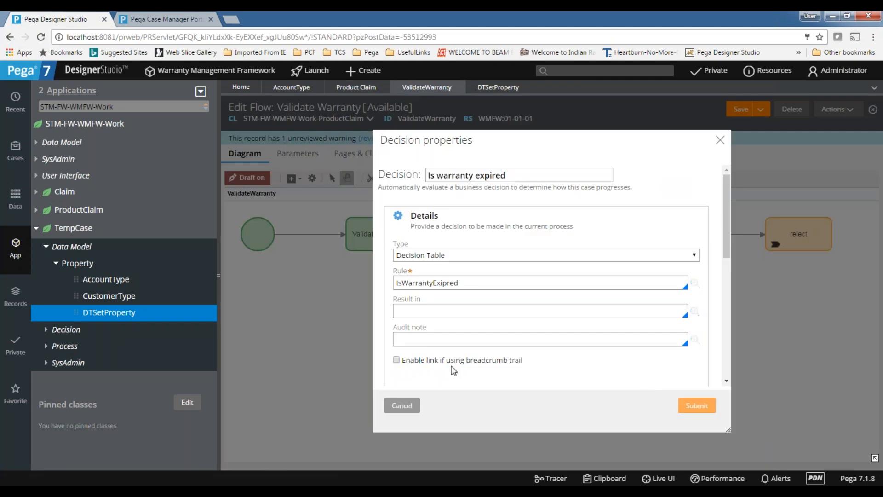
click(792, 237)
click(708, 235)
double_click(707, 236)
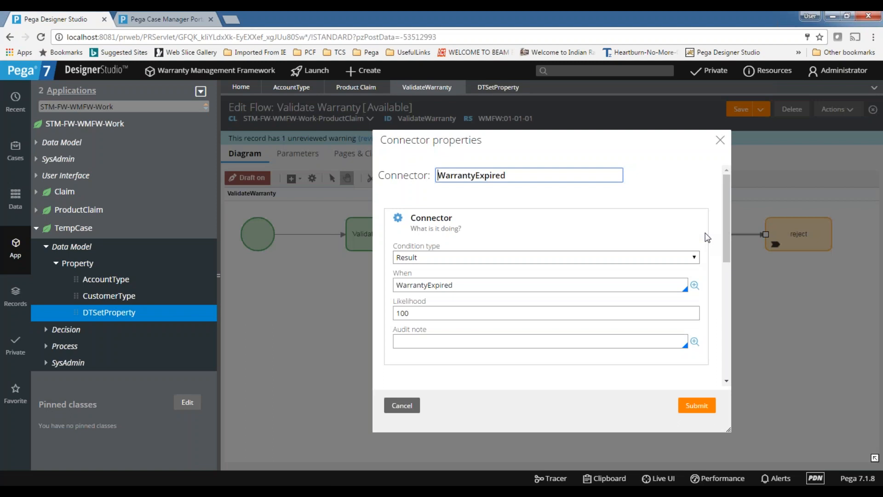
click(435, 258)
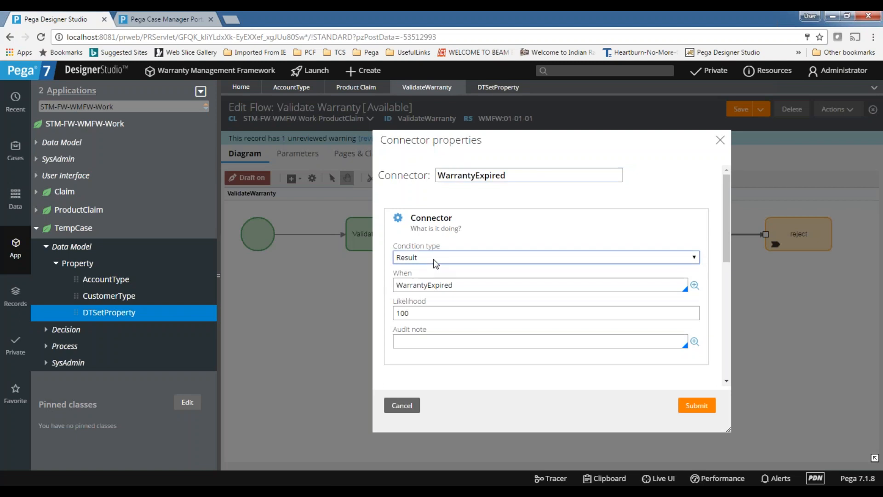
click(435, 286)
drag(455, 289, 395, 286)
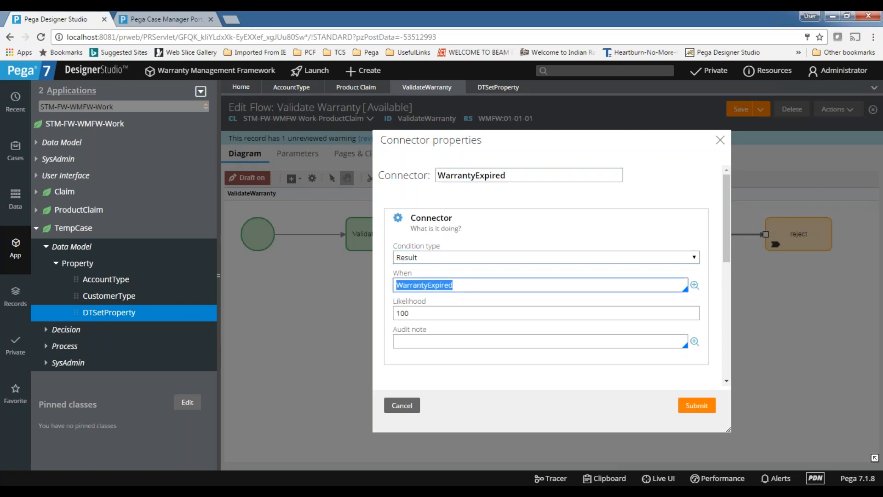
key(BackSpace)
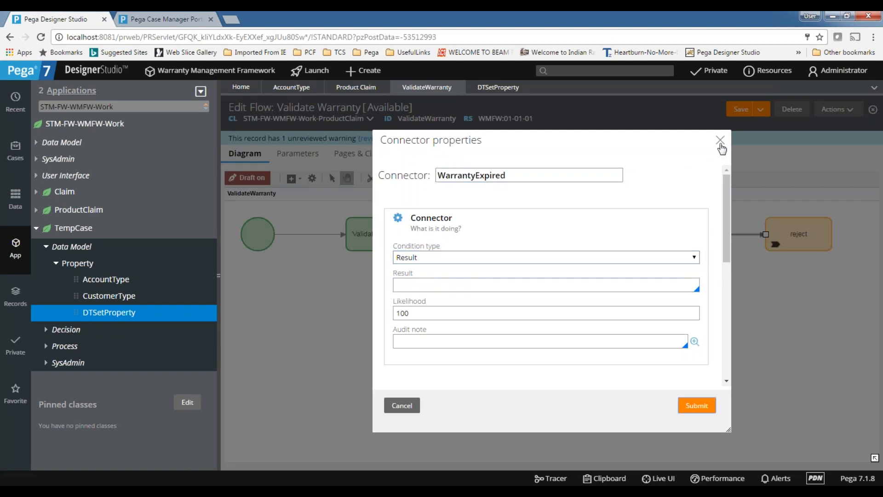
click(720, 141)
Submit the Is warranty expired decision properties with the IsWarrantyExipred decision table as the rule.
double_click(600, 230)
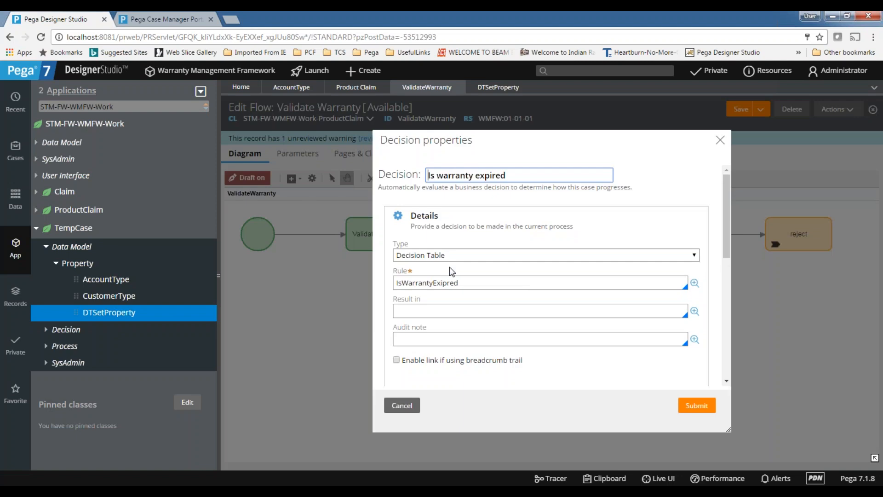
click(459, 283)
click(696, 405)
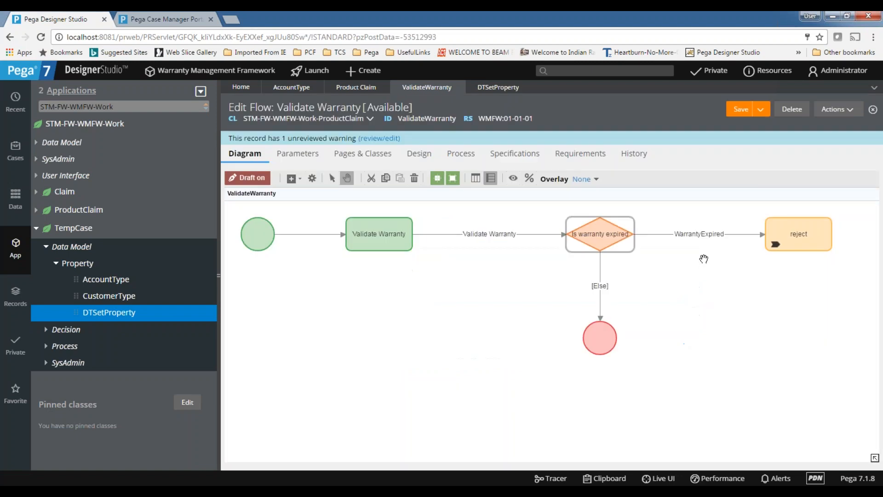
Replace the WarrantyExpired connector's condition with the result Yes and submit the connector properties.
double_click(699, 235)
click(424, 257)
click(418, 269)
double_click(420, 285)
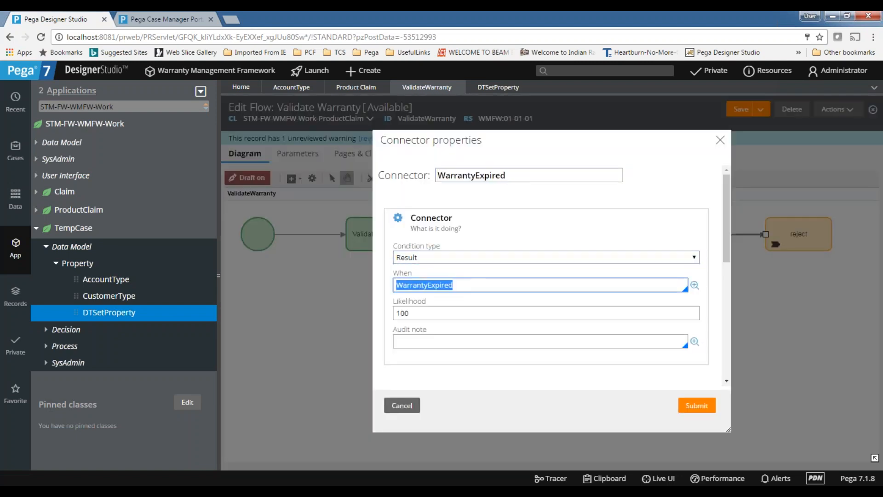
key(BackSpace)
click(452, 307)
click(444, 286)
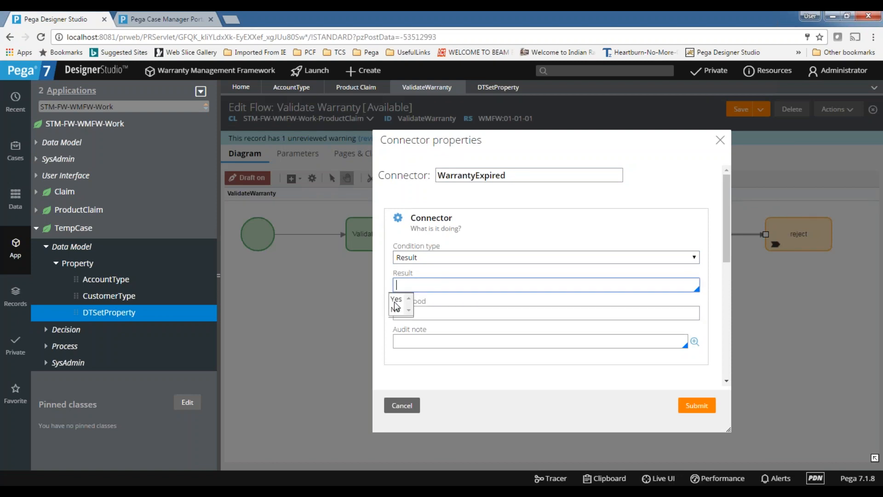
click(396, 299)
click(425, 284)
click(701, 398)
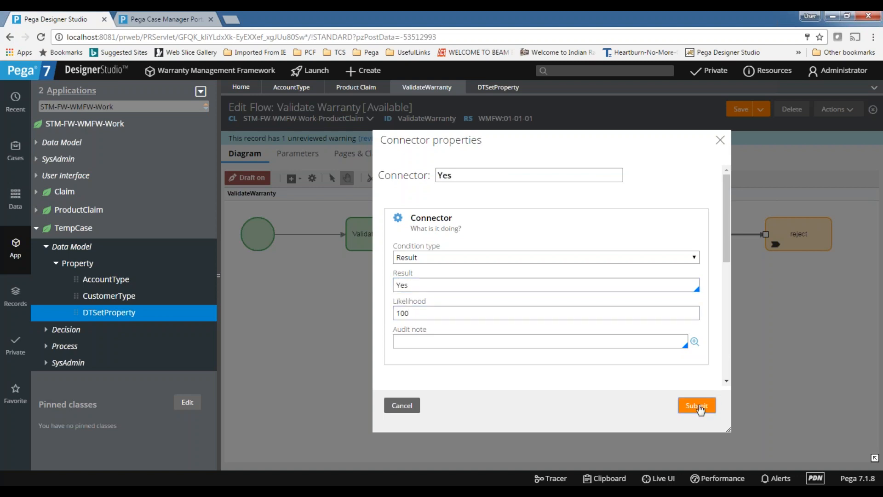
Change the Else connector's condition type to Result with the value No, submit it and save the flow.
double_click(600, 276)
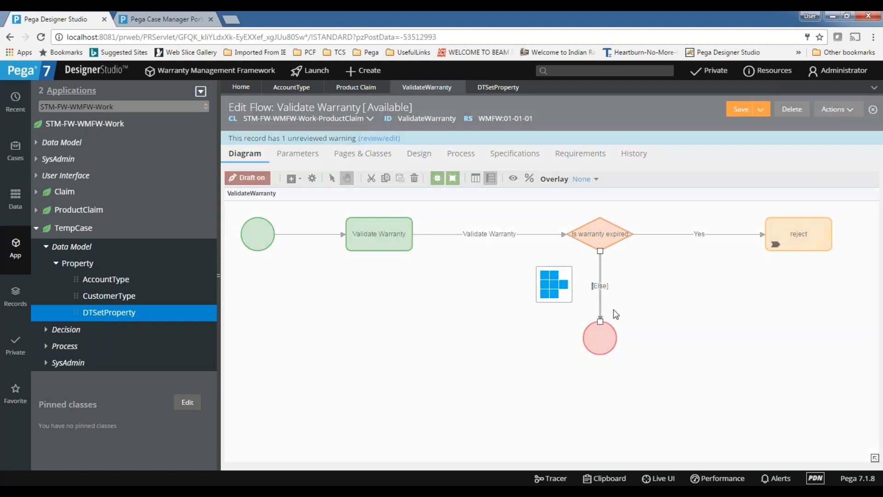
click(419, 258)
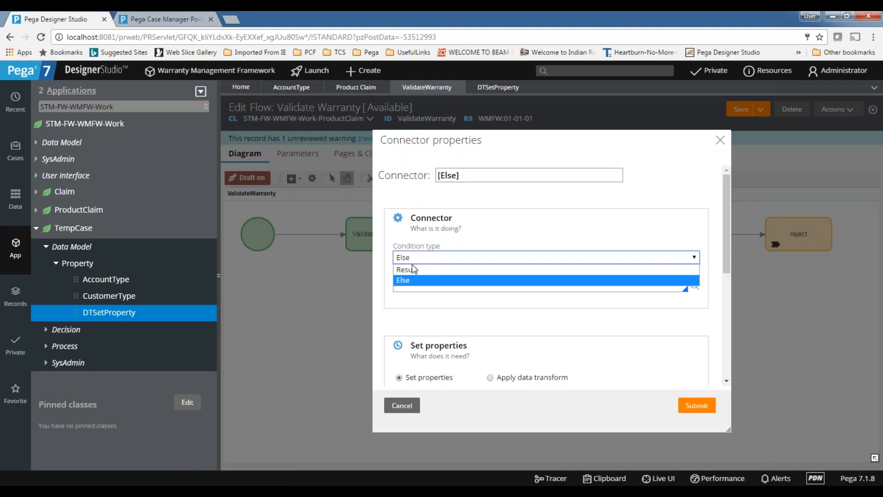
click(411, 270)
click(413, 286)
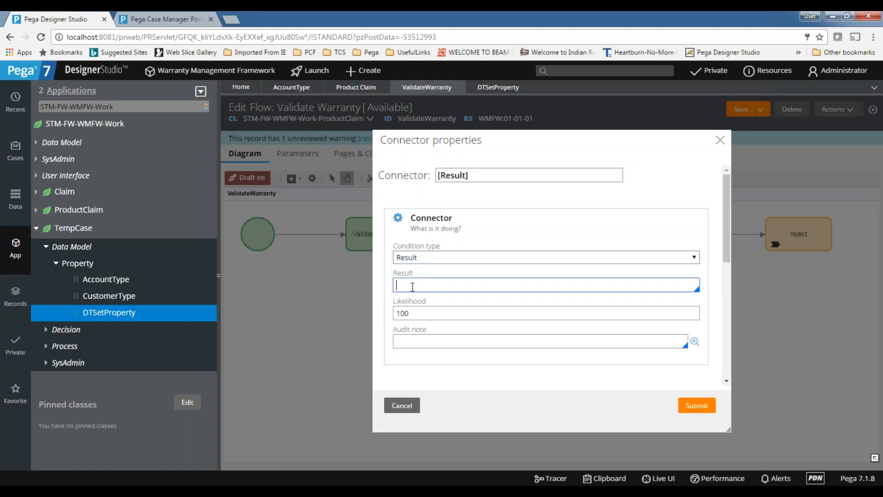
click(400, 310)
click(703, 407)
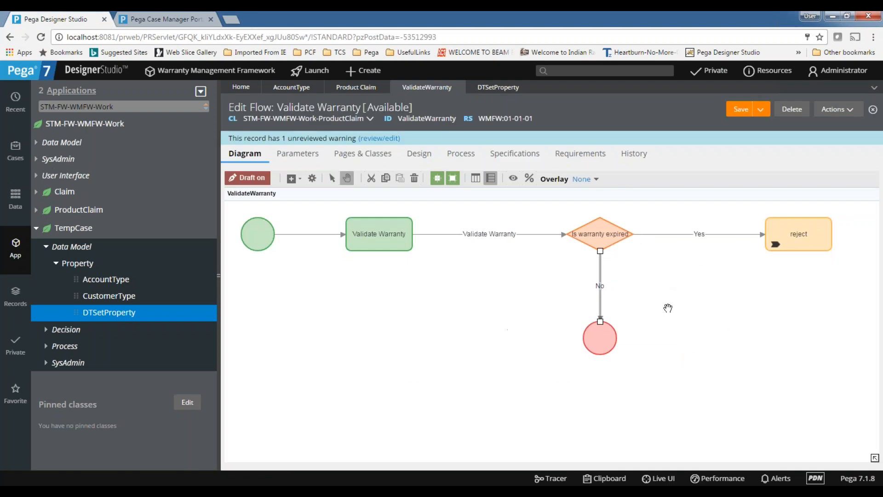
click(741, 110)
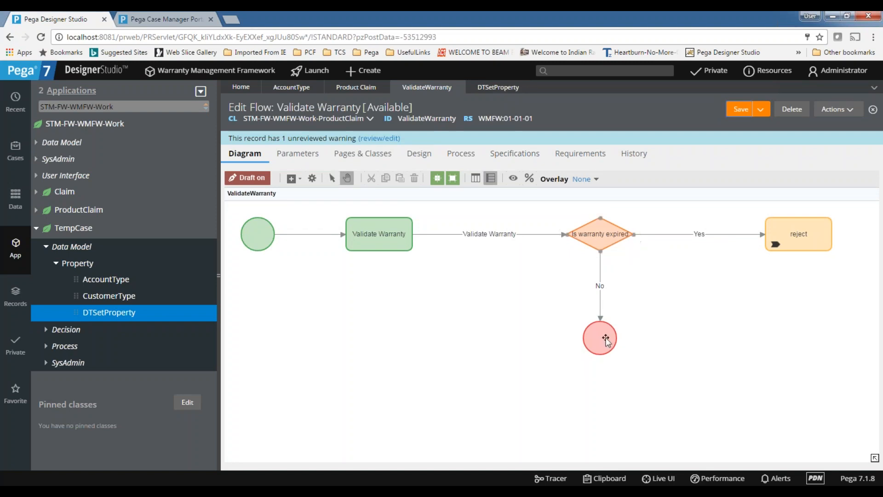
click(482, 92)
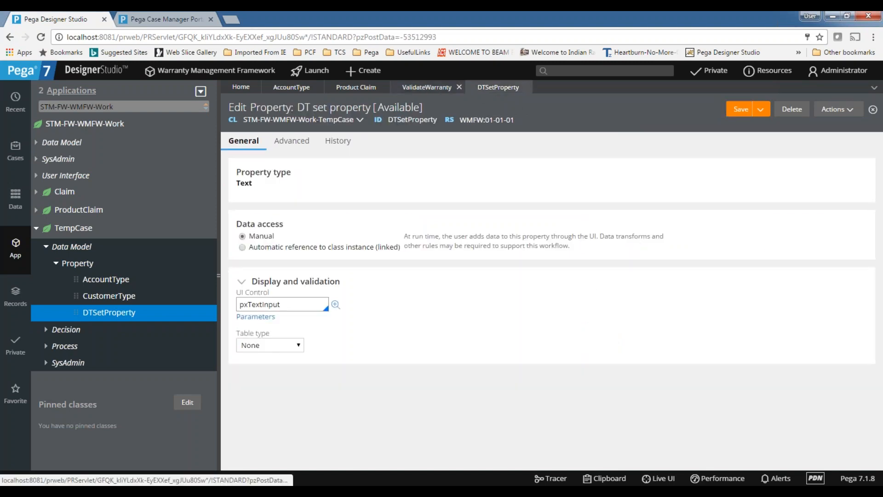
click(370, 88)
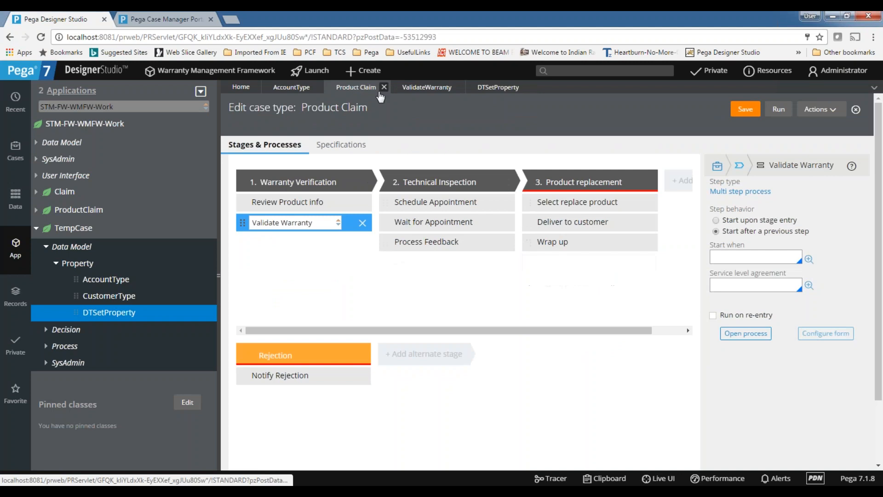
click(416, 88)
click(502, 87)
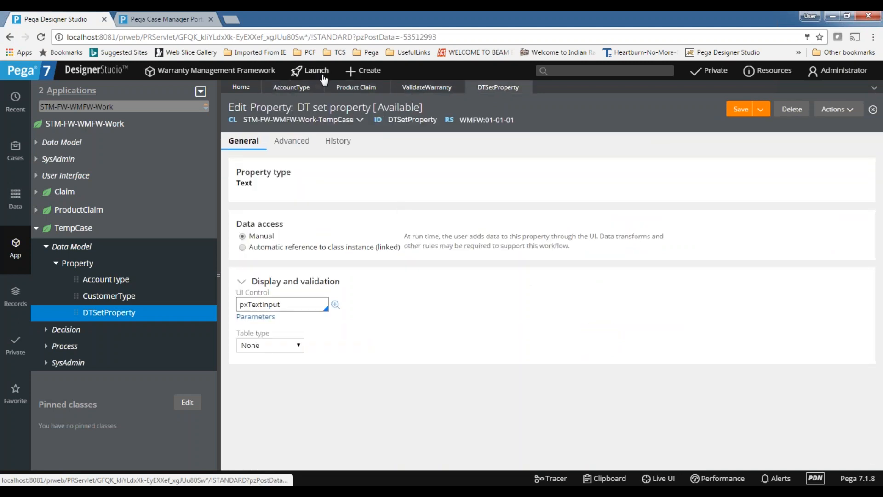
Create a new Claim case and submit its prefilled customer information.
click(372, 73)
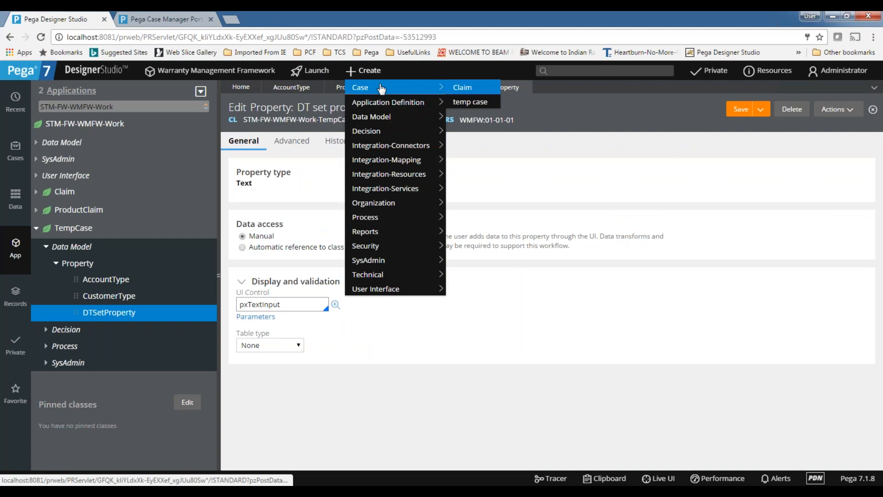
click(473, 89)
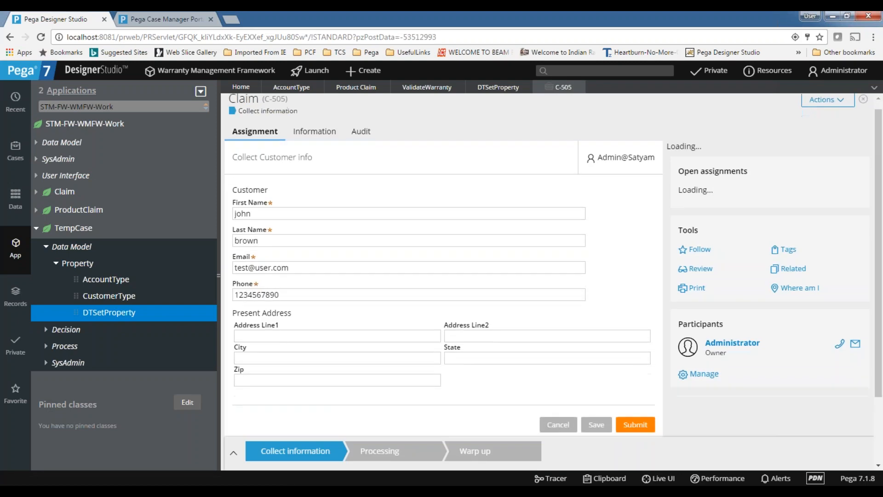
scroll(621, 344, down, 2)
click(622, 344)
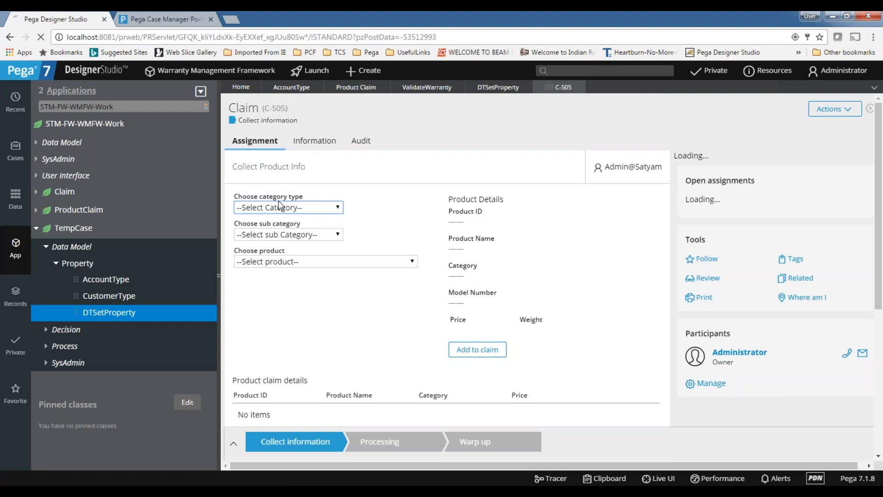
Choose Electronics and Appliances, Appliances and the Dishwasher, 17-1/2InW x 23InD, 120V, 8.5A, and add the product to the claim.
click(285, 207)
click(281, 229)
click(281, 234)
click(258, 254)
click(285, 261)
click(284, 285)
scroll(300, 282, down, 3)
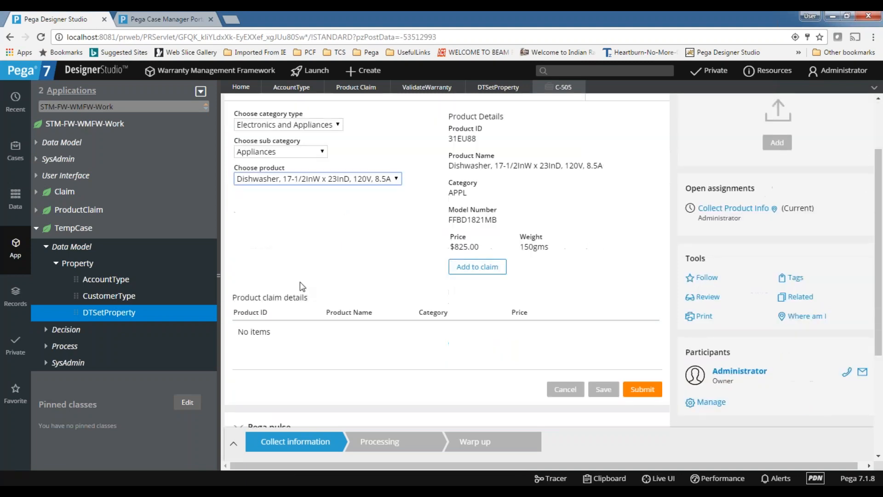
click(478, 239)
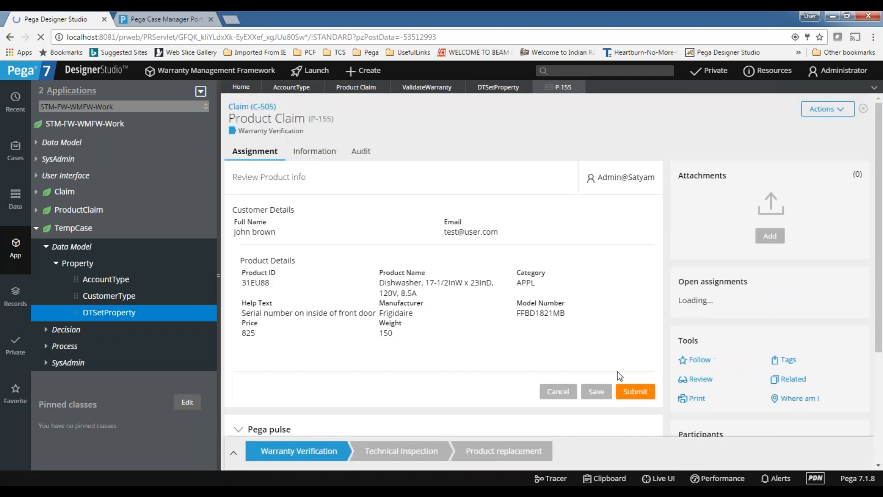
Submit the product info review and set the purchase date to 10/2/2016 with the Standard 1 year warranty.
click(636, 390)
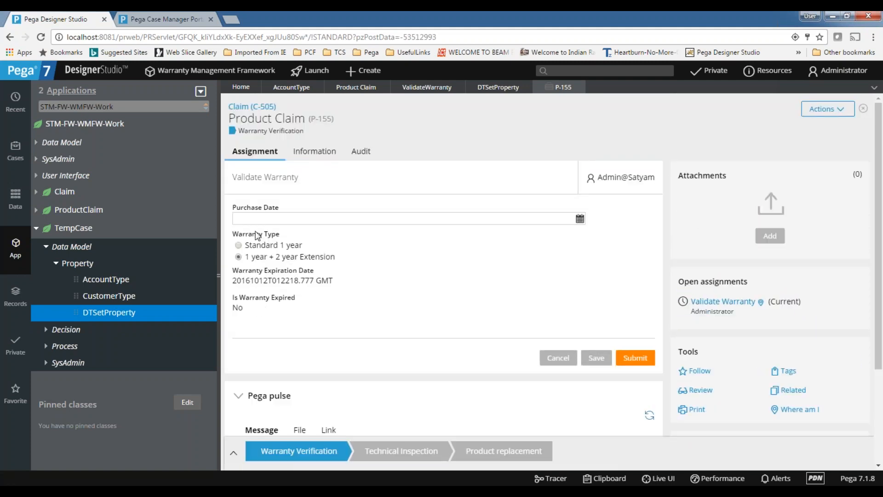
click(580, 218)
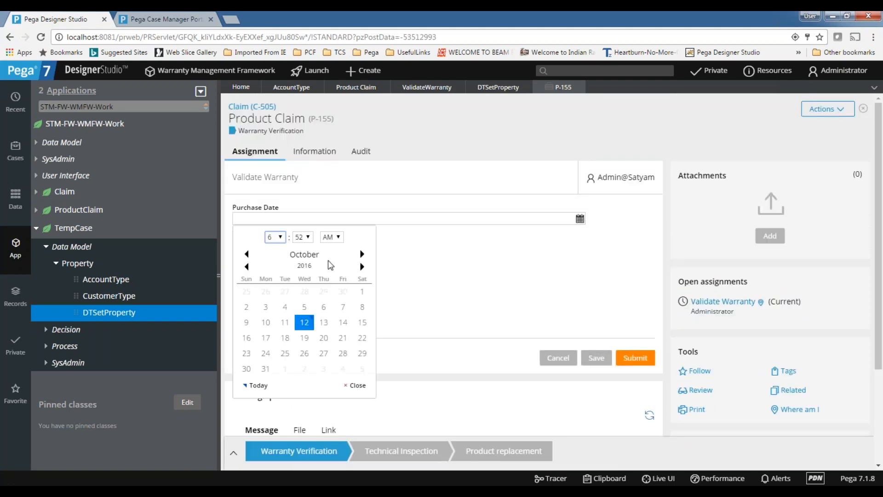
click(246, 307)
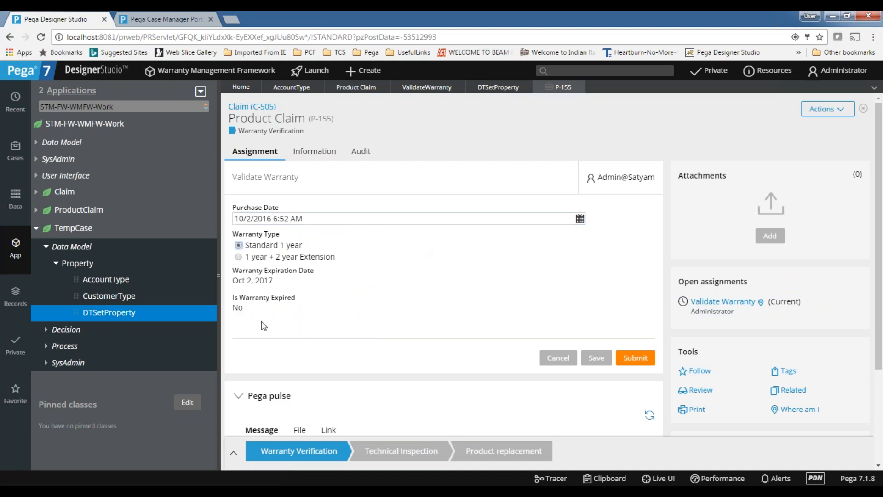
Check the Yes and No paths in the Validate Warranty flow and return to the open product claim.
click(405, 88)
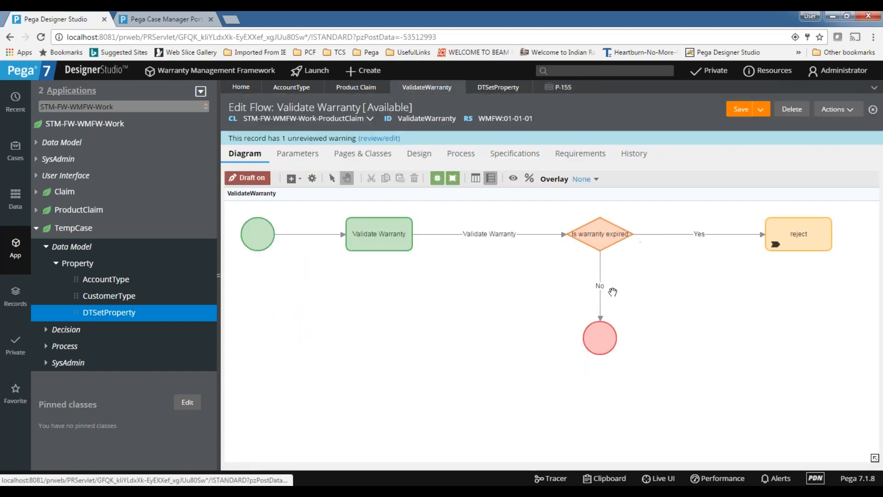
click(503, 91)
click(548, 94)
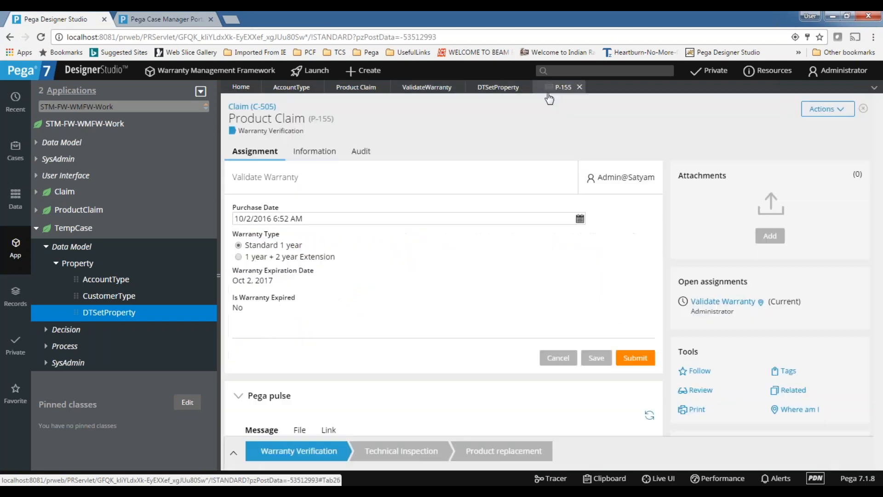
click(291, 87)
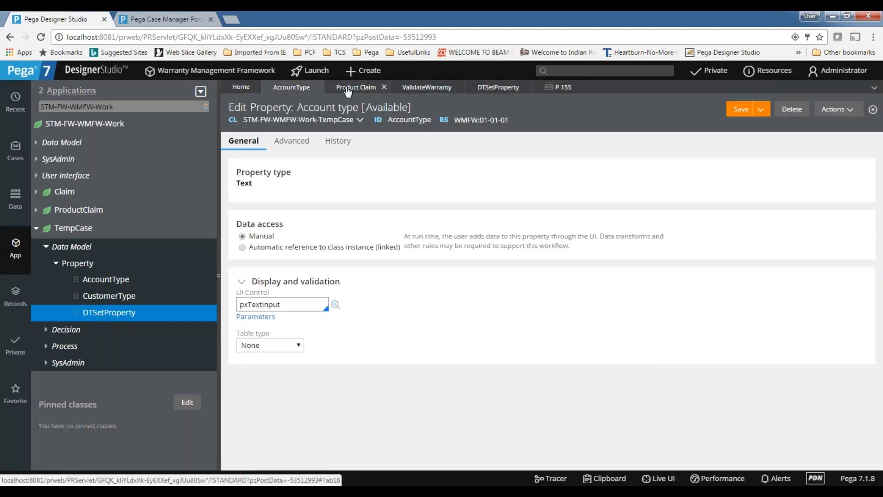
click(348, 90)
click(565, 88)
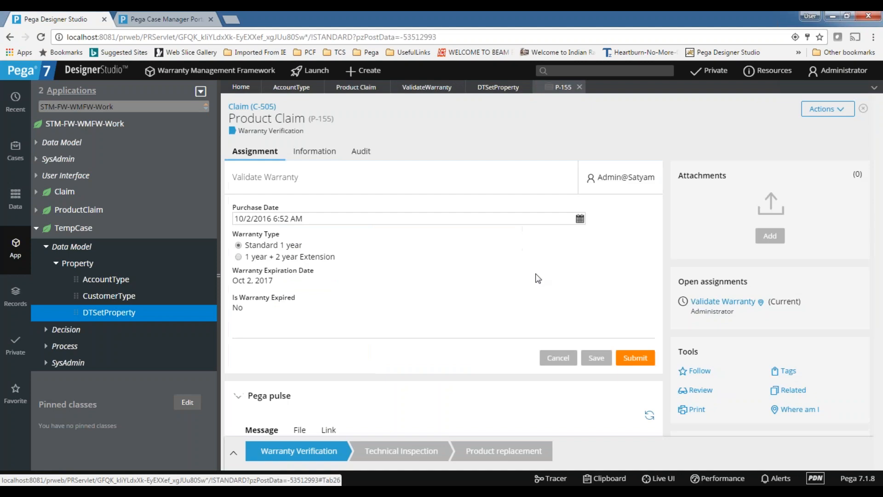
Submit the Validate Warranty assignment and check the completed steps in the case's stage overview.
click(635, 358)
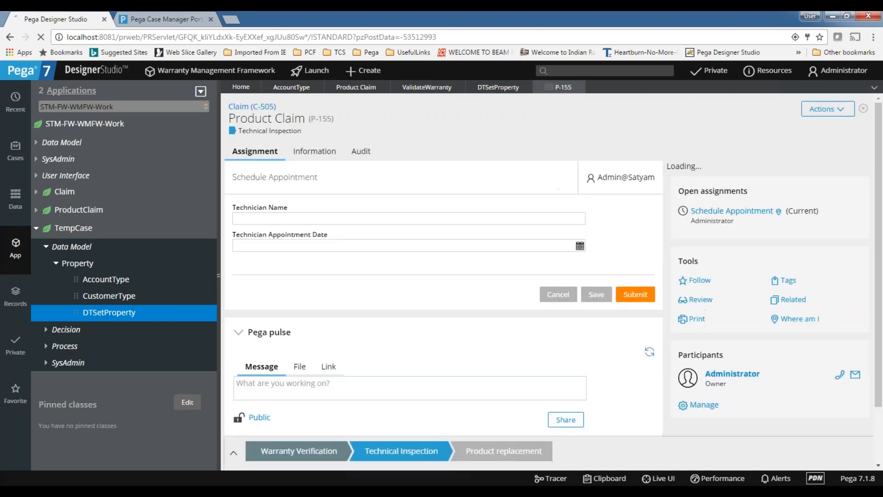
click(234, 452)
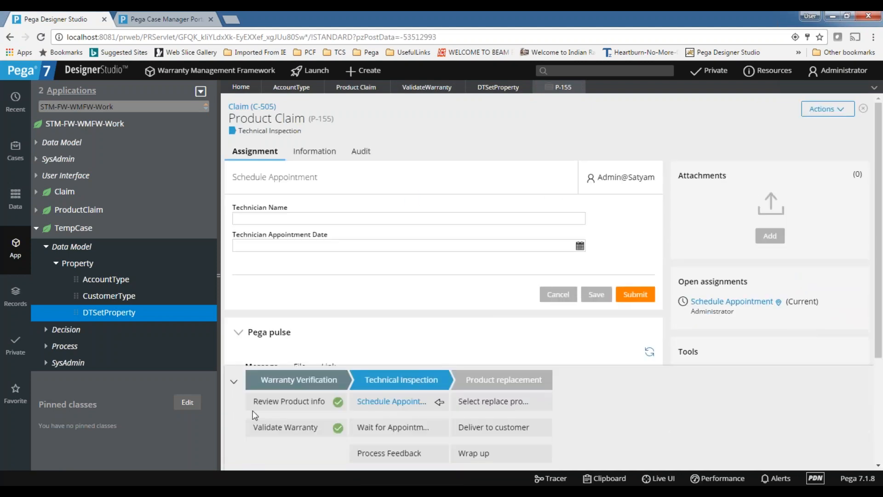
click(234, 381)
Open the Clipboard viewer and display the ProductDetails page under pyWorkPage.
click(621, 480)
drag(196, 23, 345, 23)
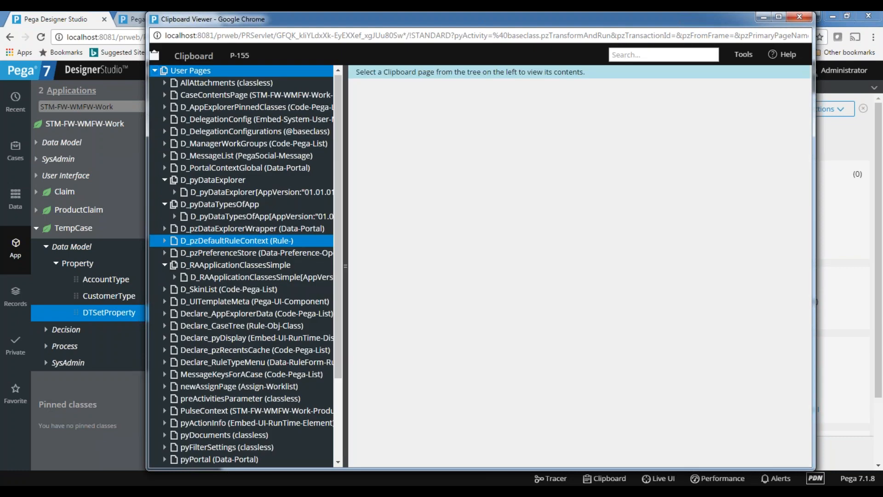
scroll(239, 405, down, 3)
click(165, 402)
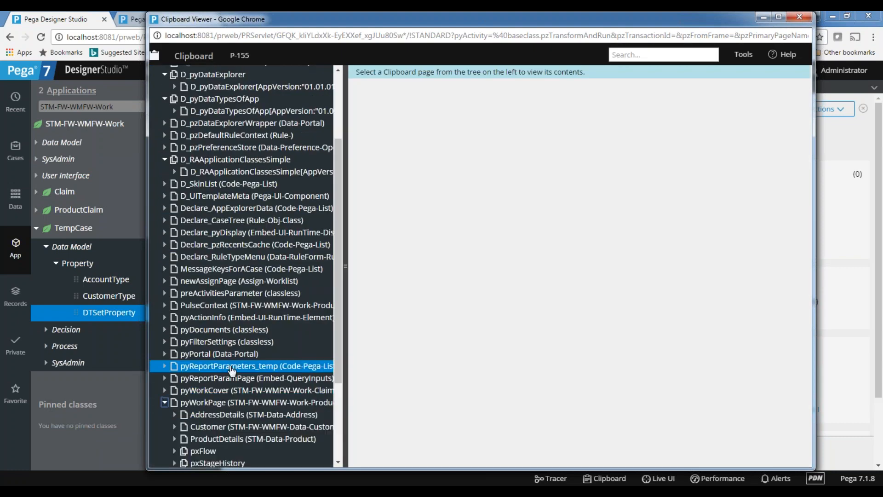
scroll(232, 370, down, 3)
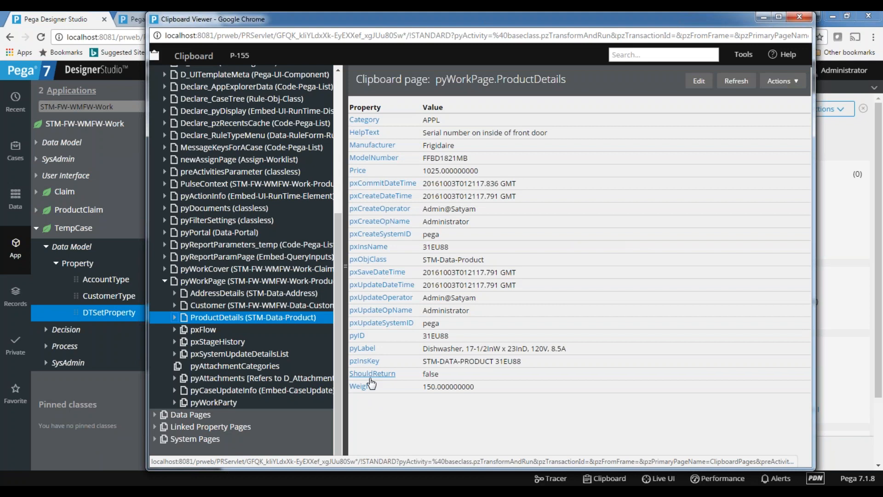
Examine the Price value on the pyWorkPage.ProductDetails clipboard page.
double_click(428, 170)
click(540, 177)
double_click(426, 171)
click(511, 172)
double_click(437, 169)
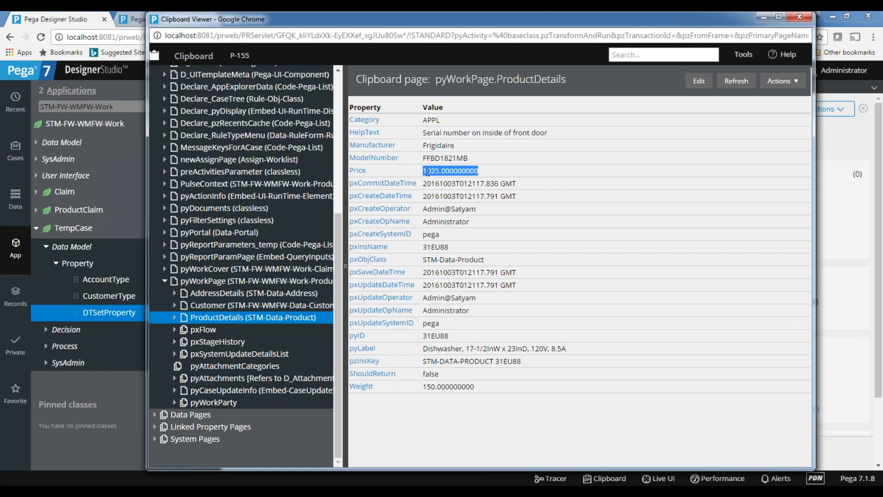
Put the Clipboard viewer aside and open the IsWarrantyExipred decision table from the recent items.
click(512, 171)
double_click(434, 172)
click(763, 17)
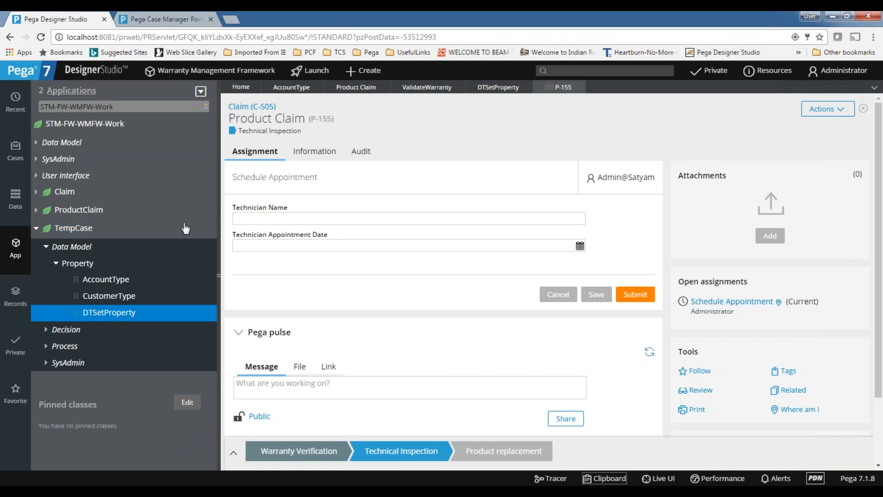
click(14, 102)
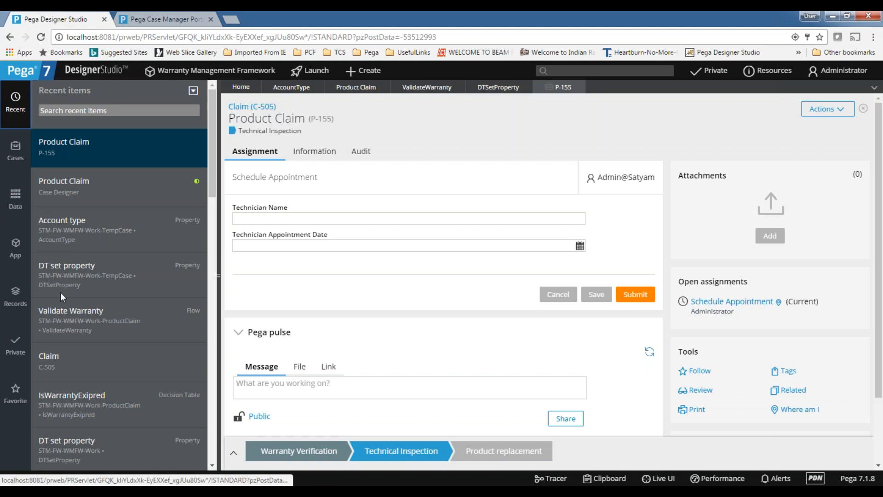
scroll(63, 308, down, 1)
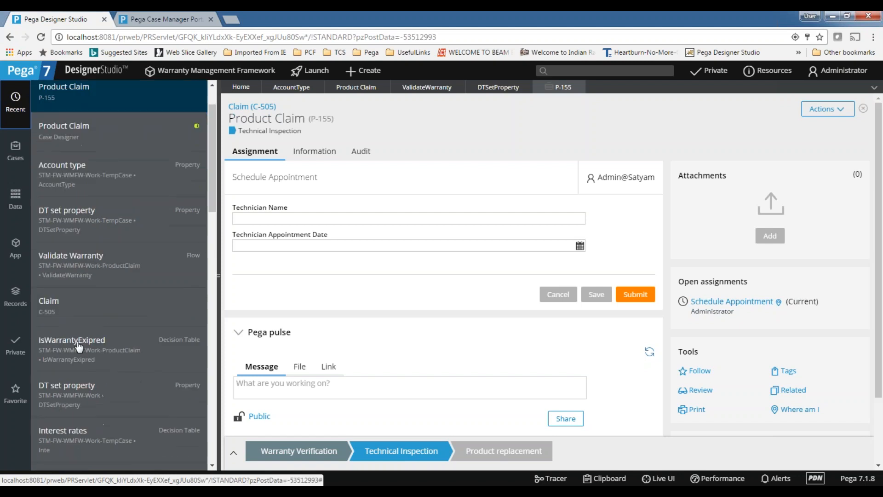
click(79, 343)
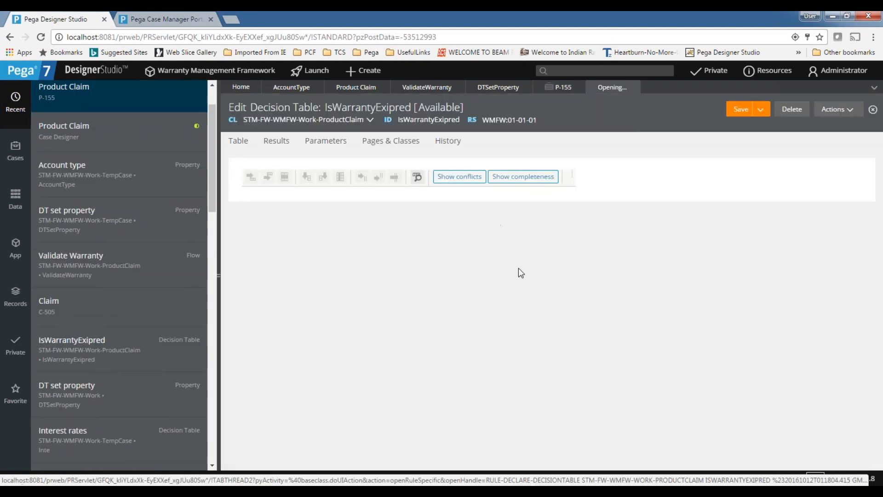
Check the Price expressions in the true and false rows of the decision table.
click(430, 232)
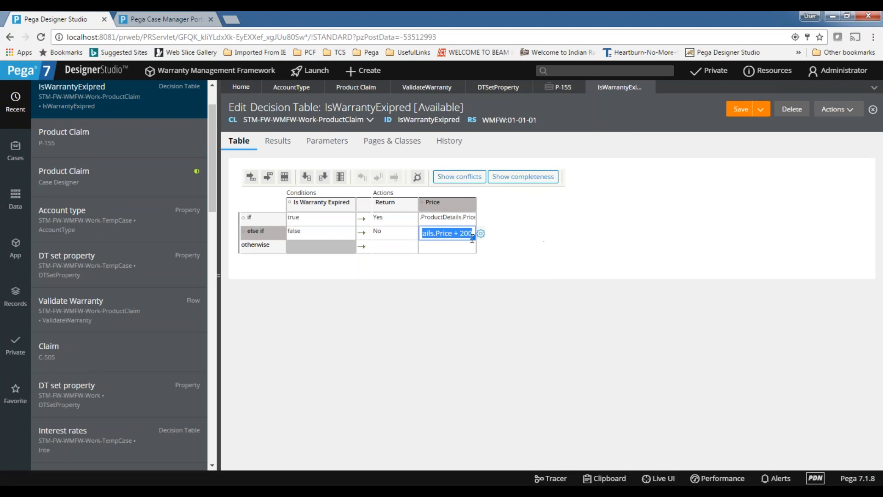
click(589, 252)
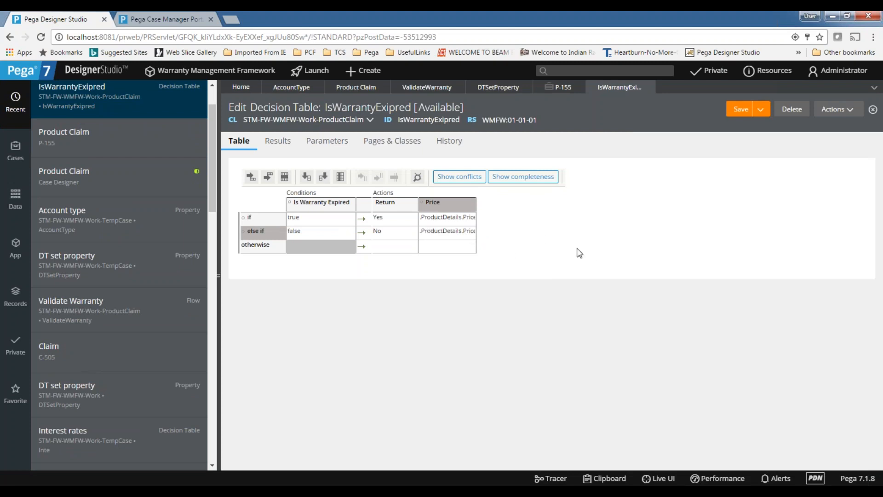
click(455, 217)
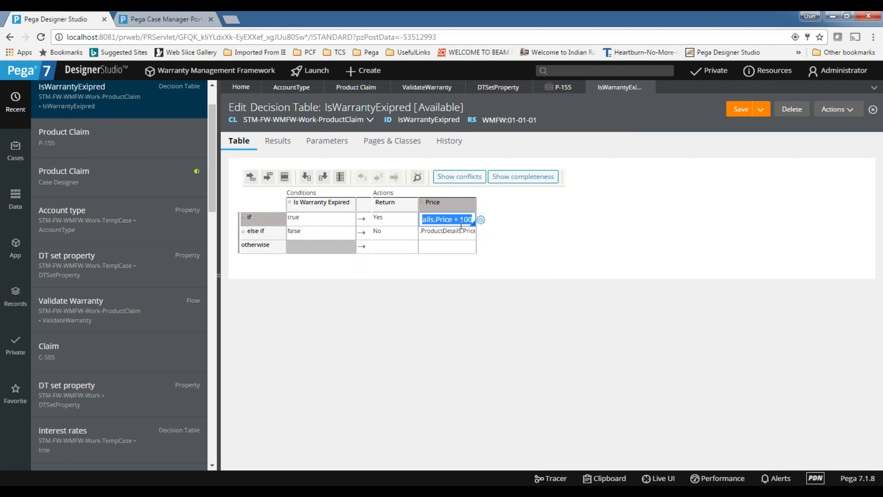
click(463, 230)
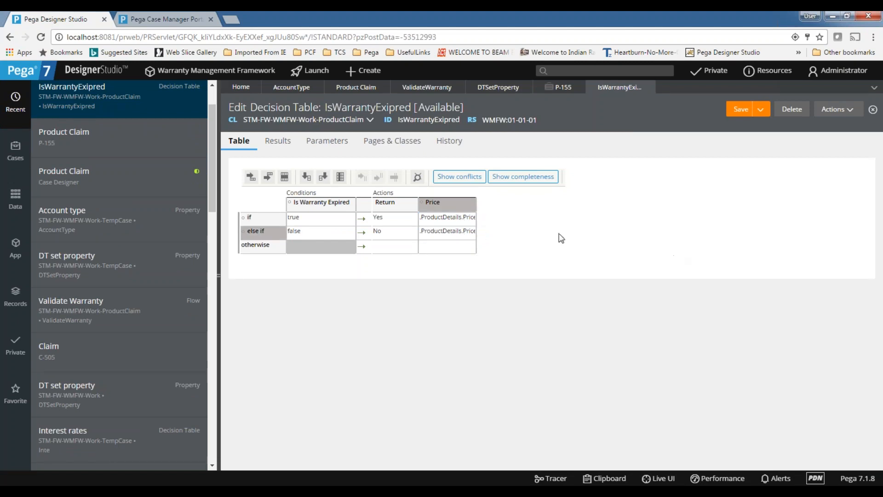
Expand the decision table's additional allowed results and enter Yes as the result.
click(280, 142)
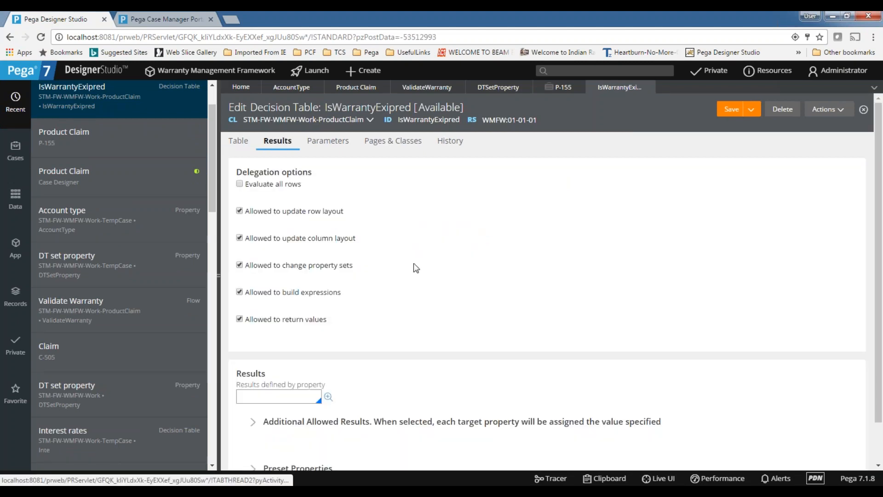
scroll(368, 285, down, 1)
click(253, 376)
scroll(257, 381, down, 1)
scroll(656, 326, down, 1)
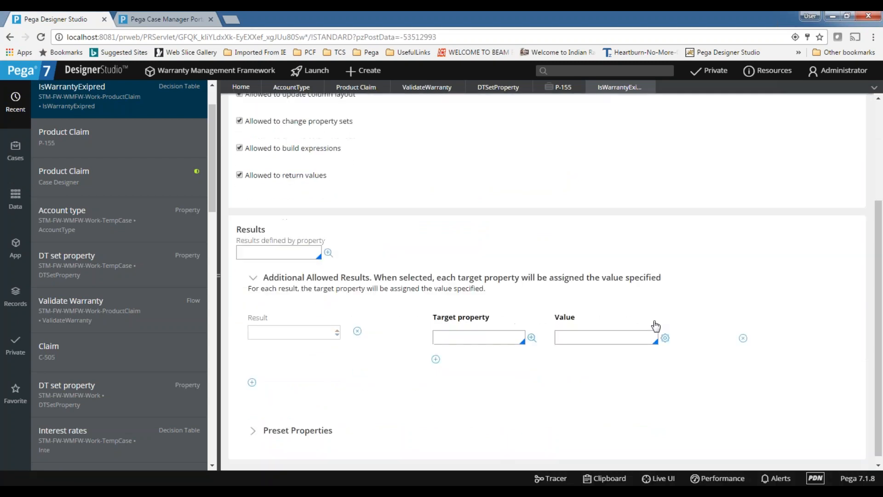
click(308, 322)
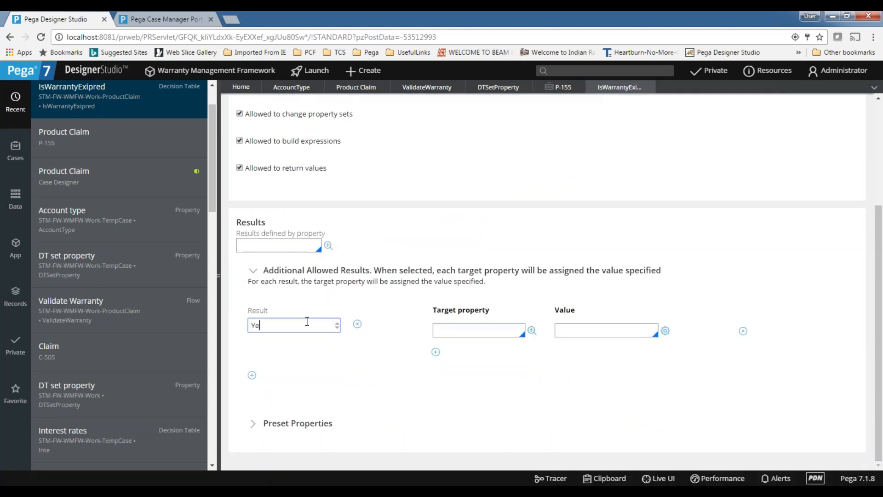
key(Tab)
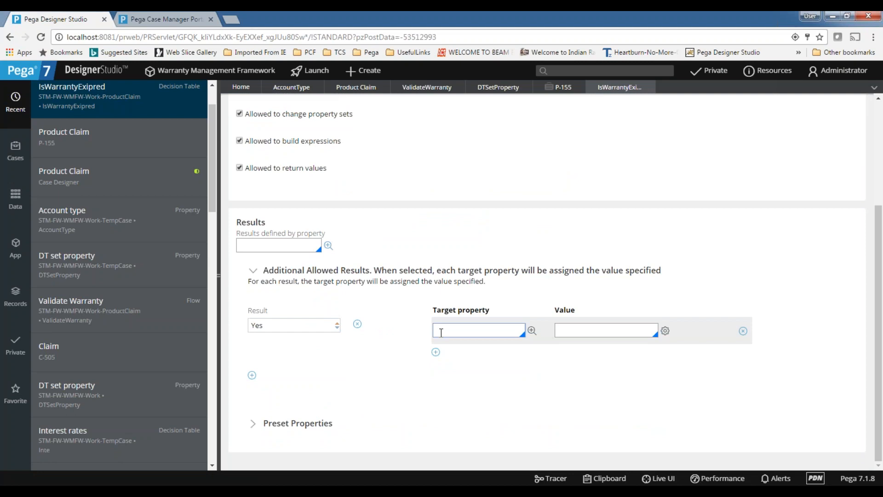
Add three more target property rows to the Yes result and return to the decision table's conditions and actions.
click(436, 353)
click(436, 378)
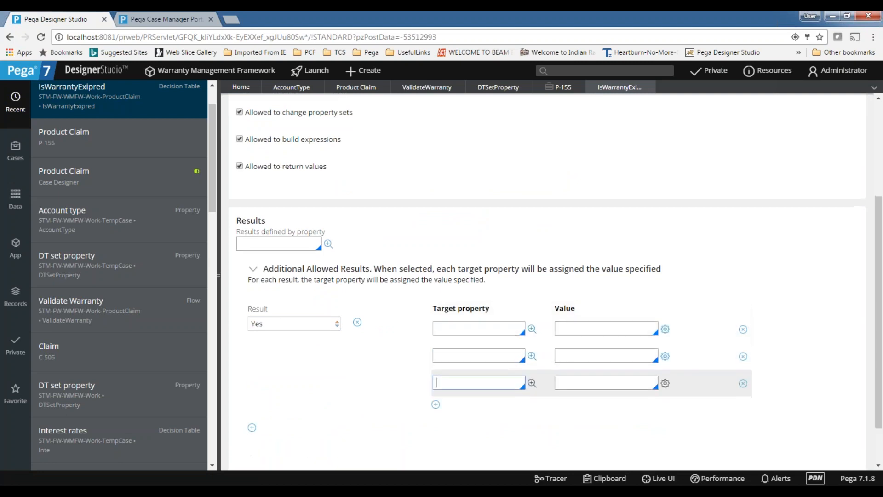
scroll(456, 383, down, 1)
click(436, 352)
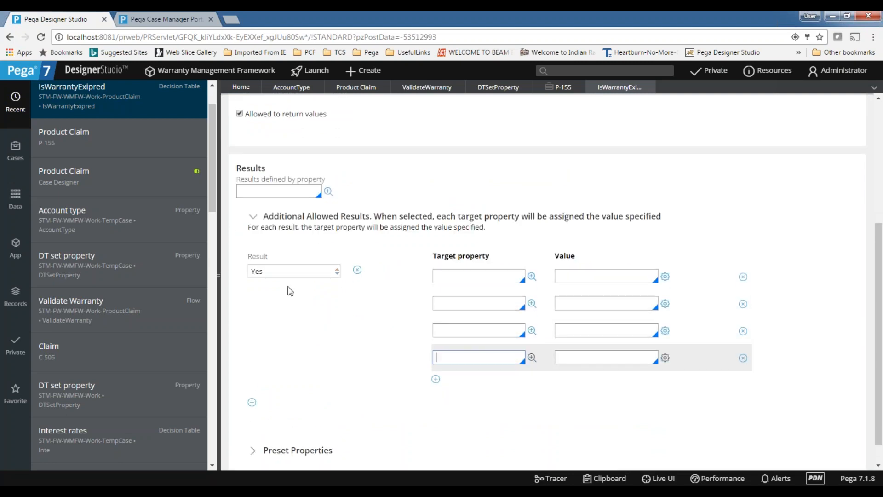
scroll(285, 290, up, 4)
click(232, 143)
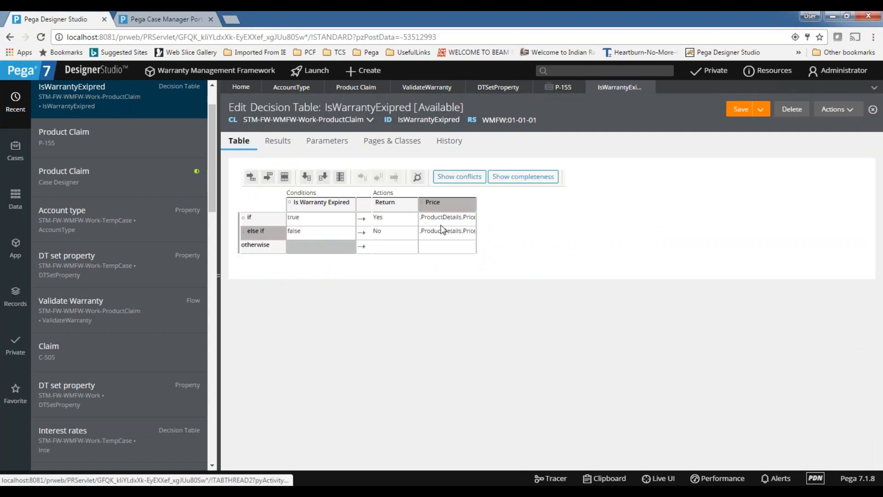
Browse the properties offered for the Yes result's first target property and return to the table of conditions.
click(284, 142)
scroll(639, 357, down, 4)
scroll(306, 244, down, 1)
drag(307, 244, 248, 238)
click(288, 249)
click(468, 251)
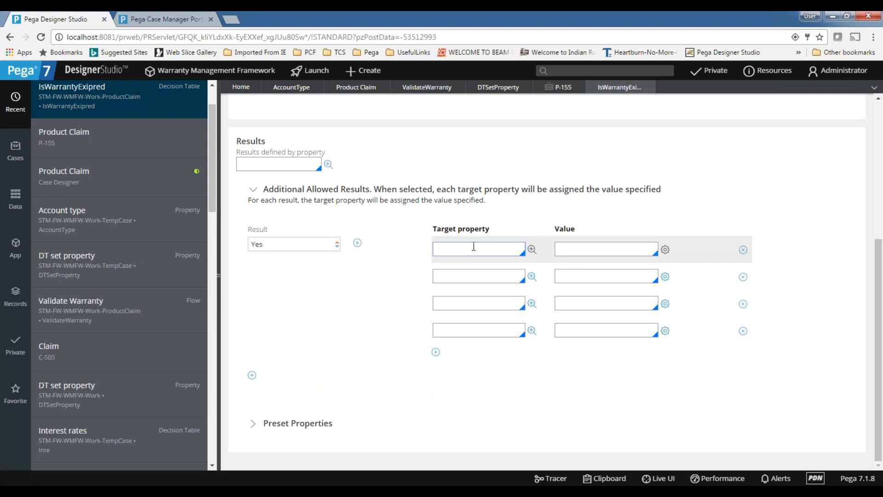
text(.)
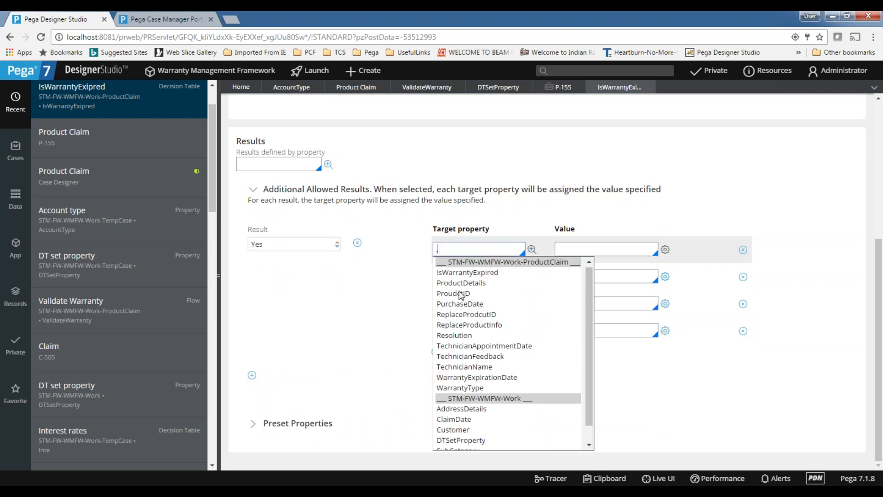
scroll(418, 296, up, 5)
click(238, 141)
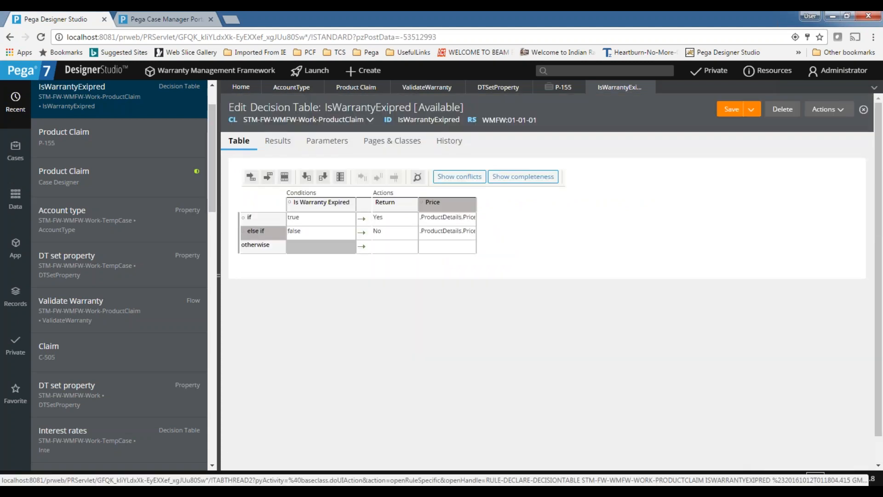
Examine the true row's Price expression in the Expression Builder and close it without changes.
click(451, 221)
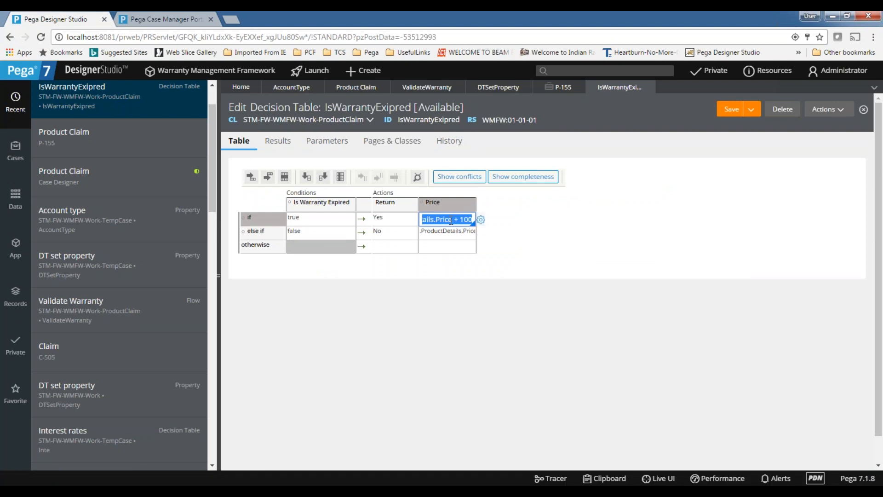
click(481, 221)
double_click(522, 155)
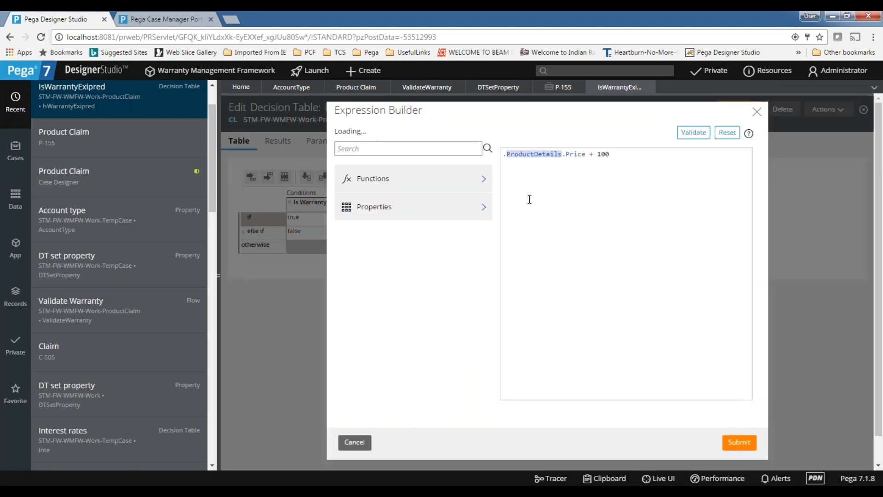
double_click(575, 154)
click(560, 182)
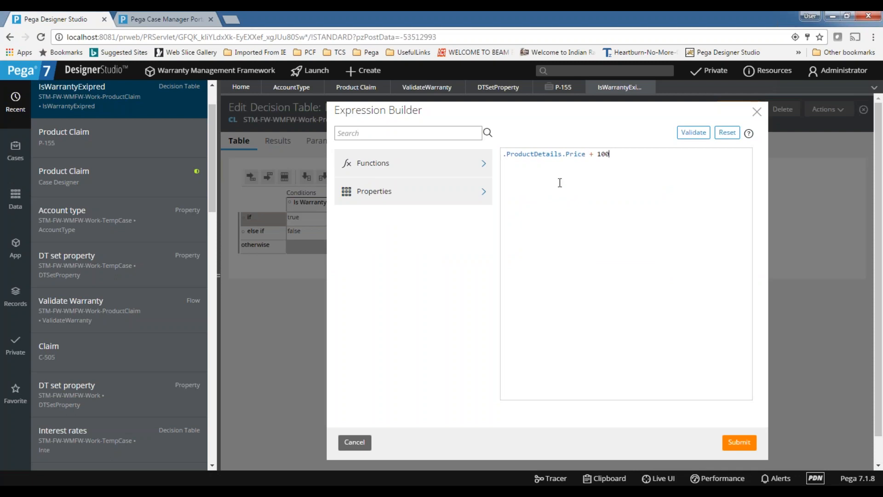
click(759, 113)
Review which rule the "Is warranty expired" decision shape uses in the Validate Warranty flow.
click(423, 87)
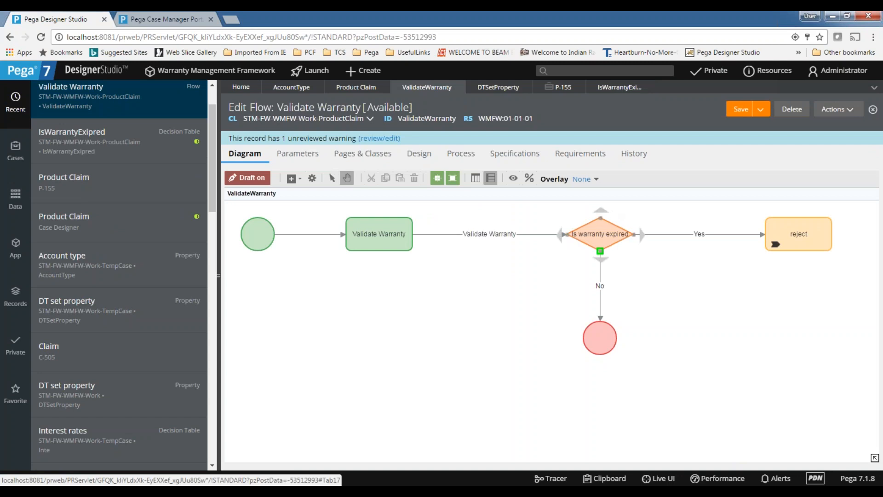
double_click(600, 225)
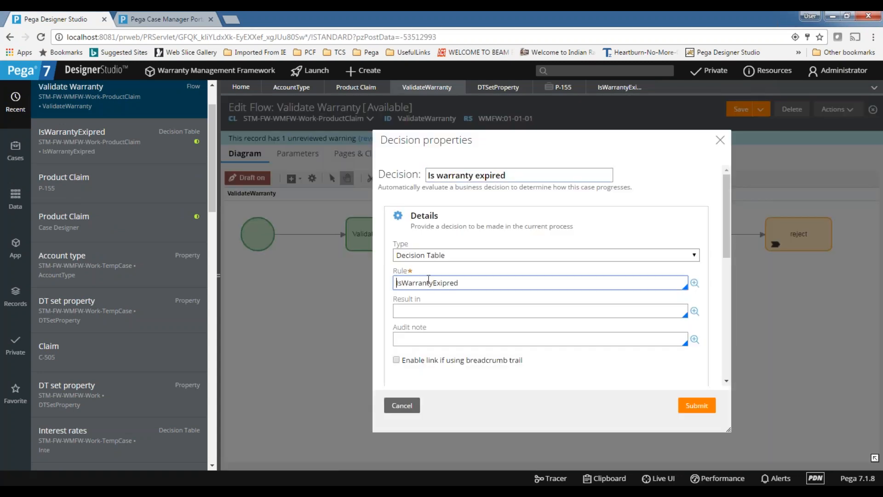
drag(455, 285, 398, 284)
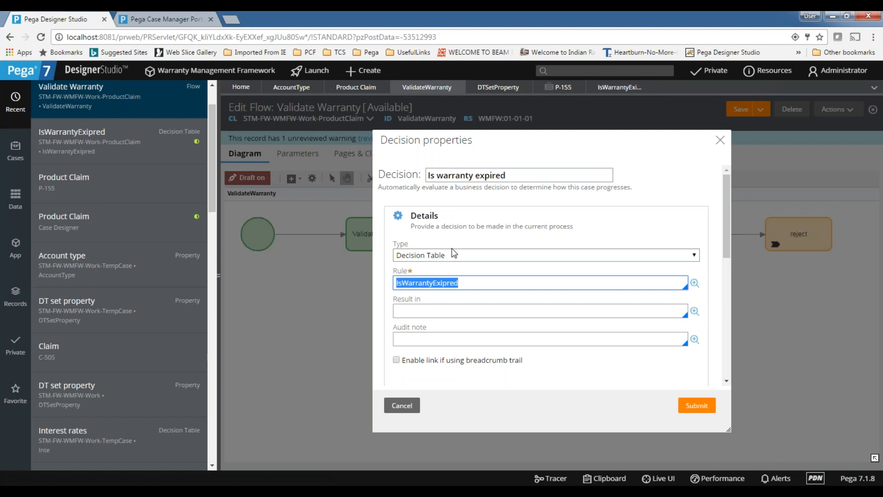
click(696, 405)
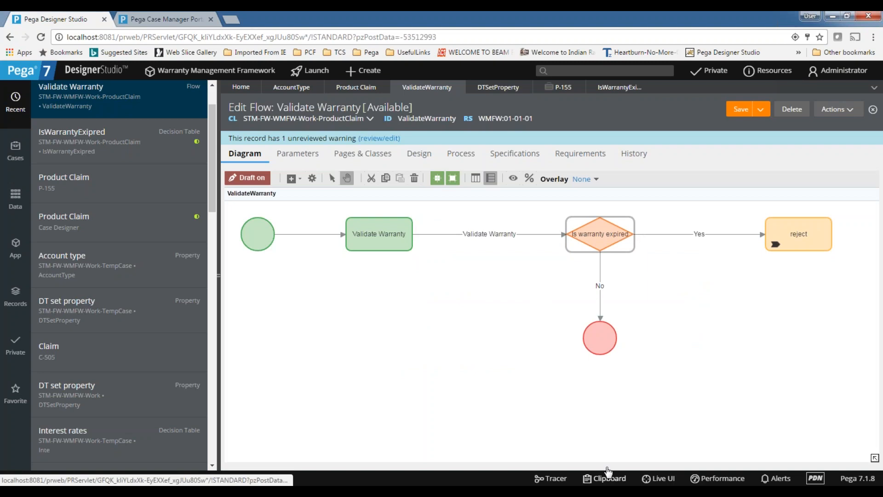
double_click(575, 234)
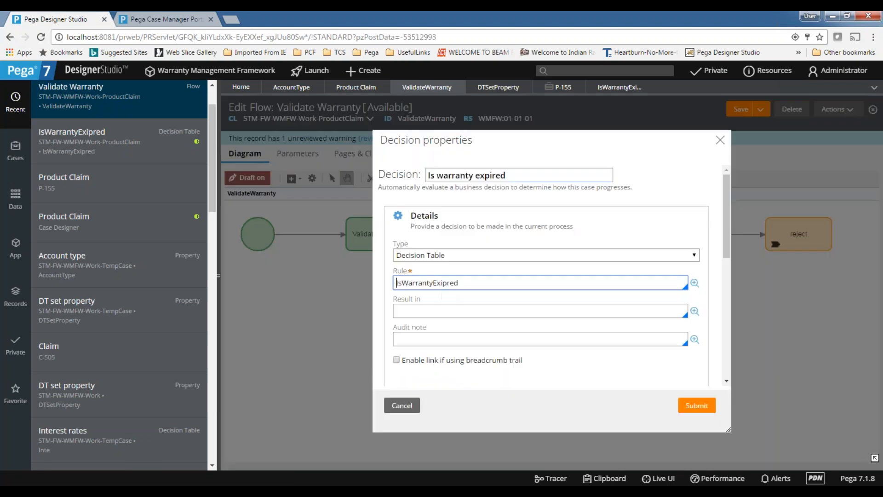
click(721, 141)
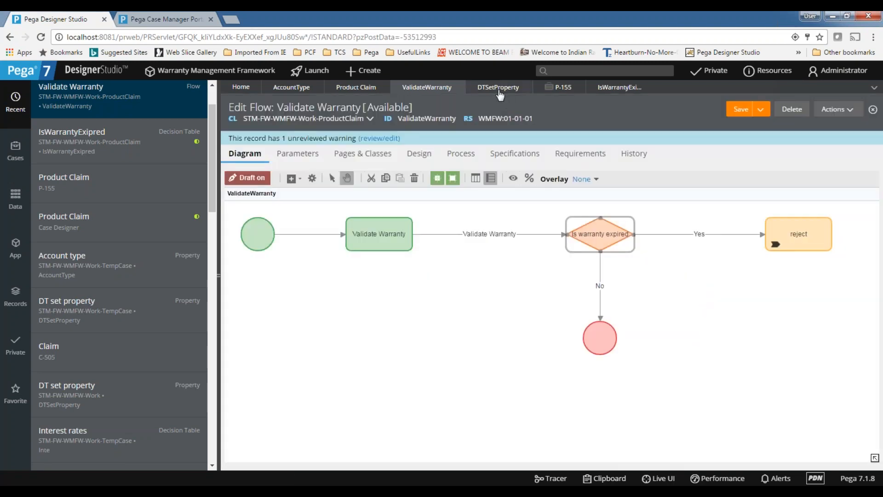
Return to the IsWarrantyExipred decision table and inspect the property behind its Is Warranty Expired condition column.
click(608, 88)
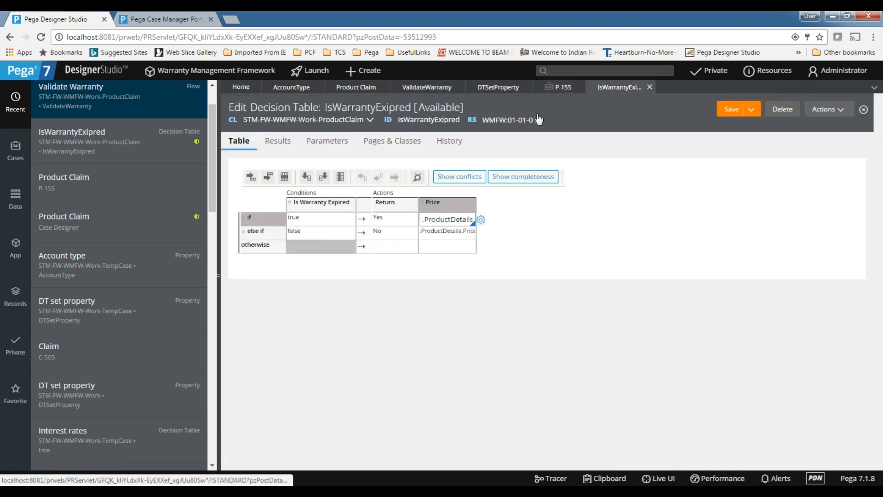
click(321, 203)
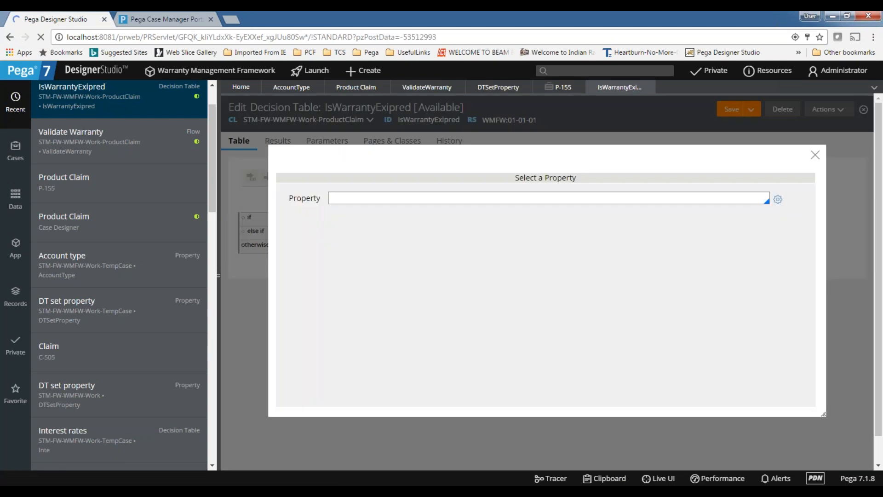
drag(396, 197, 336, 199)
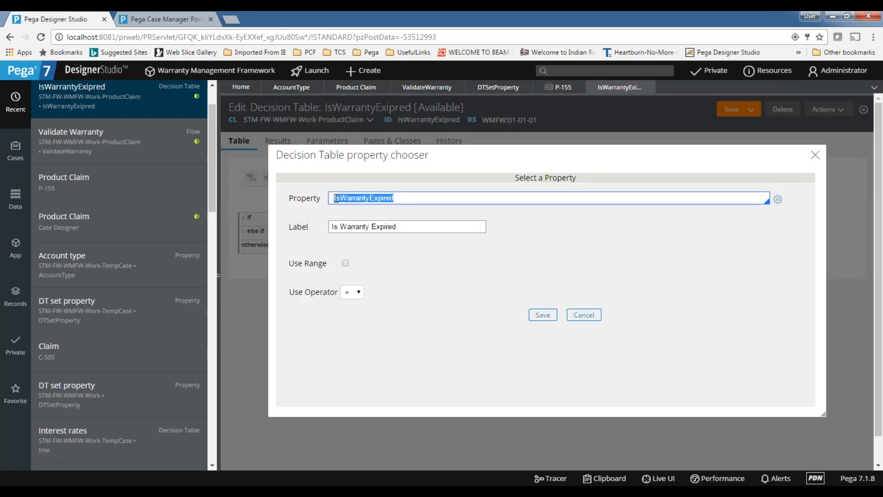
click(815, 155)
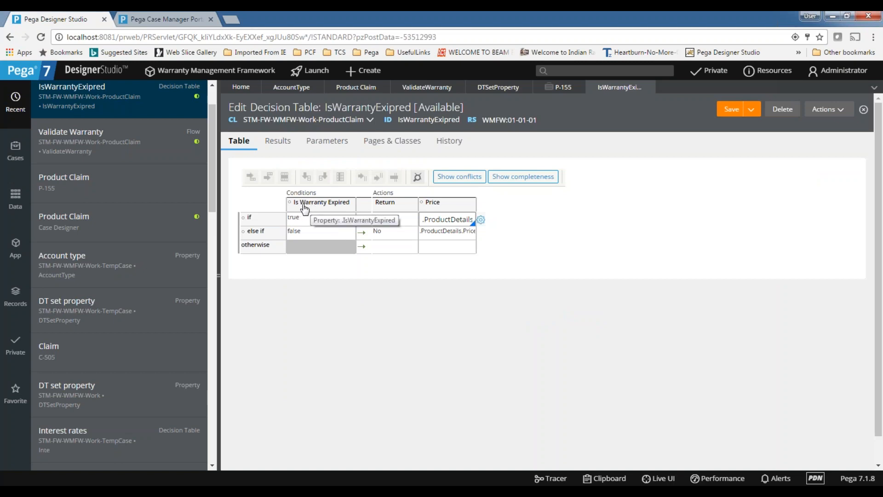
click(331, 206)
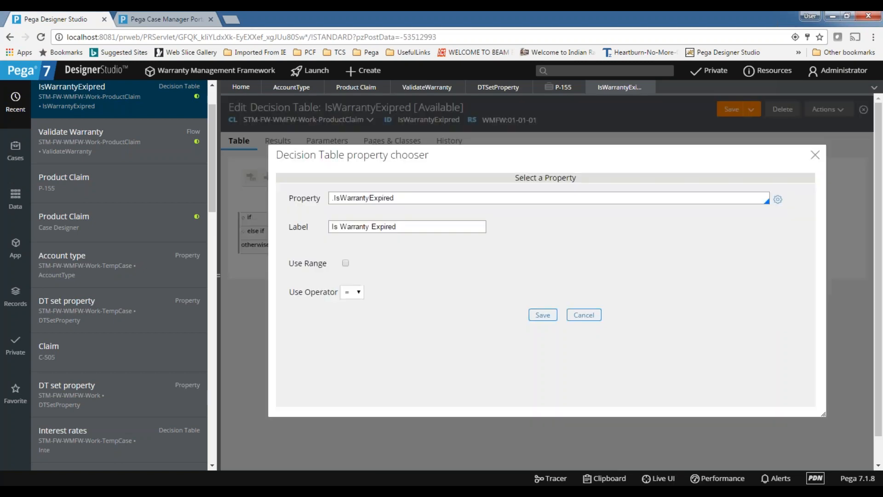
double_click(368, 198)
click(394, 198)
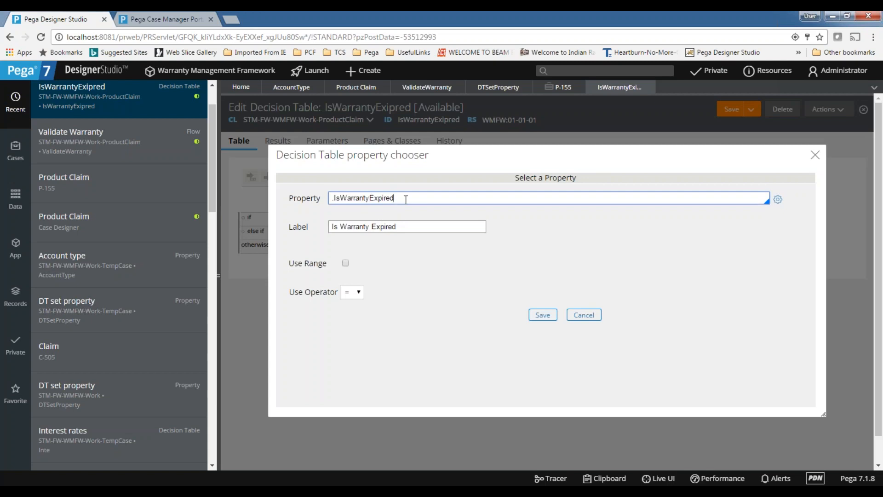
click(814, 155)
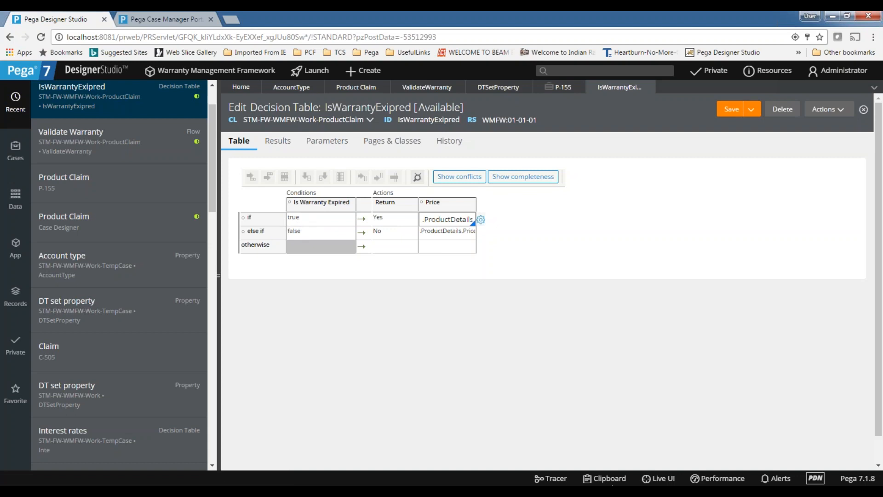
Inspect the IsWarrantyExpired property on the pyWorkPage of the P-155 thread in the Clipboard Viewer.
click(604, 478)
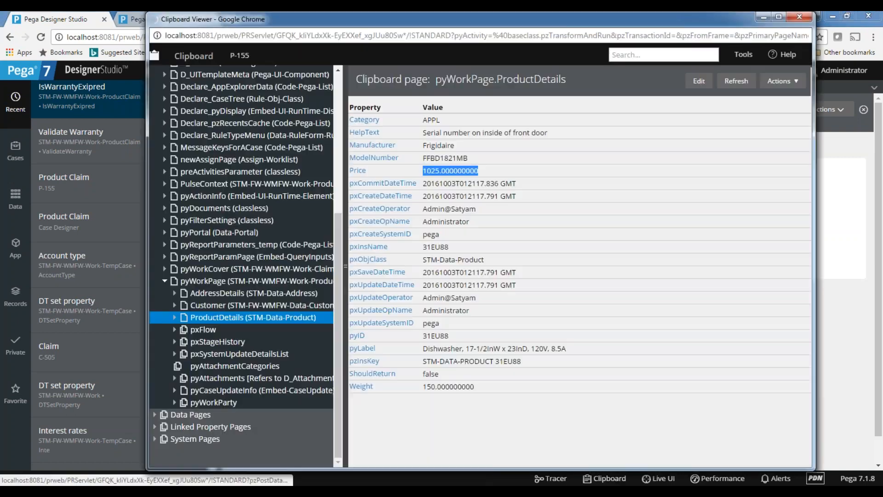
click(277, 279)
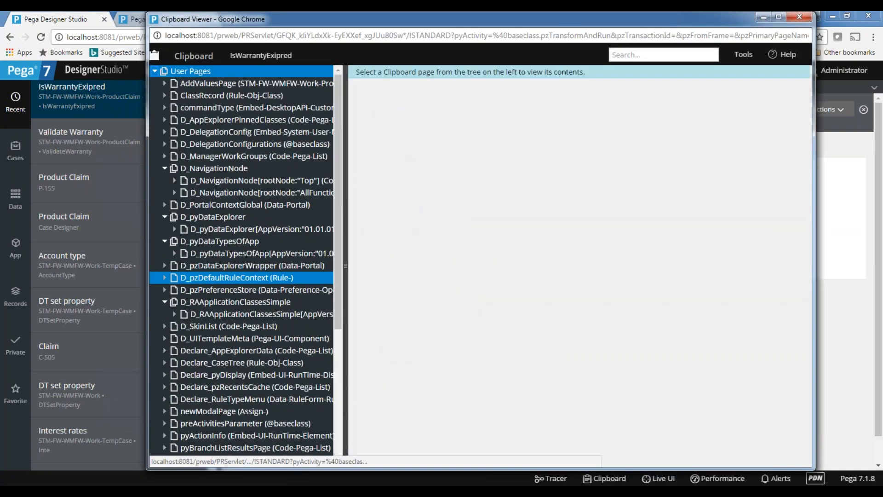
scroll(277, 278, down, 5)
click(261, 56)
click(292, 159)
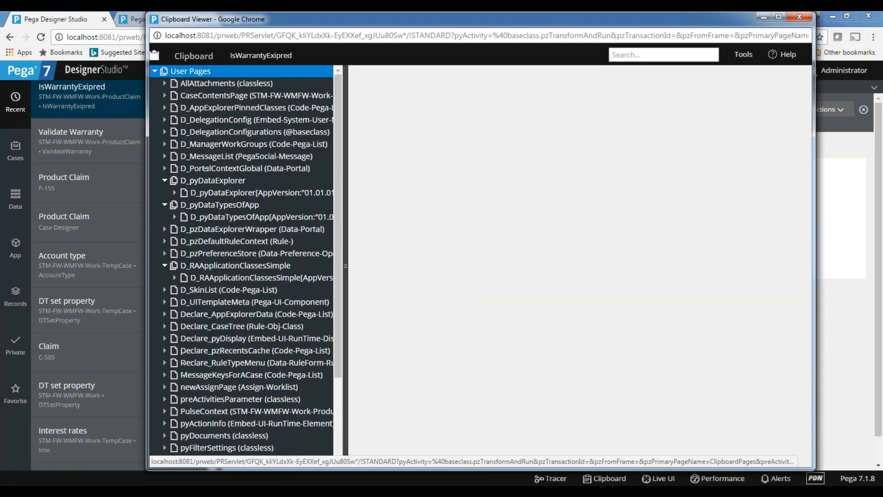
scroll(329, 391, down, 3)
click(329, 402)
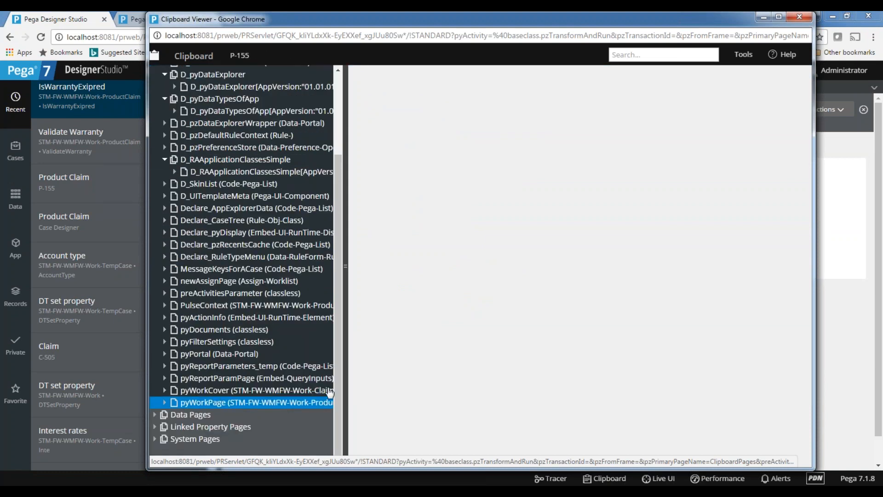
drag(427, 133, 351, 134)
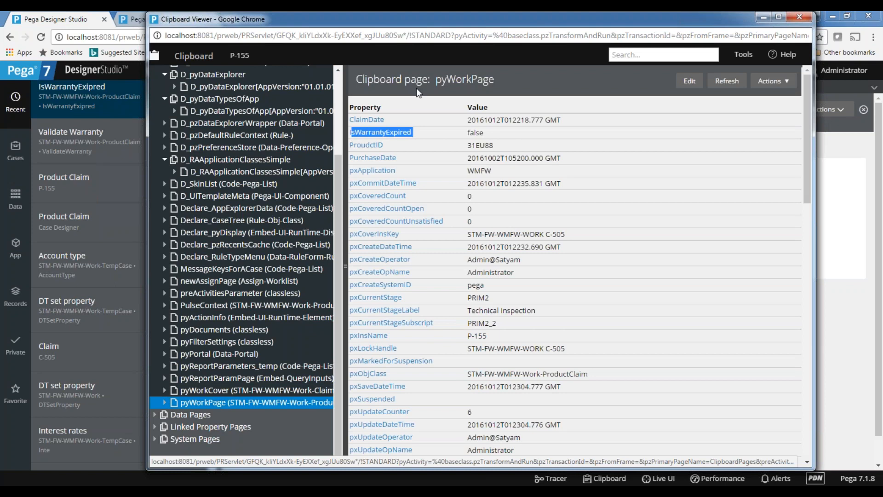
double_click(475, 132)
drag(438, 134, 742, 27)
click(763, 20)
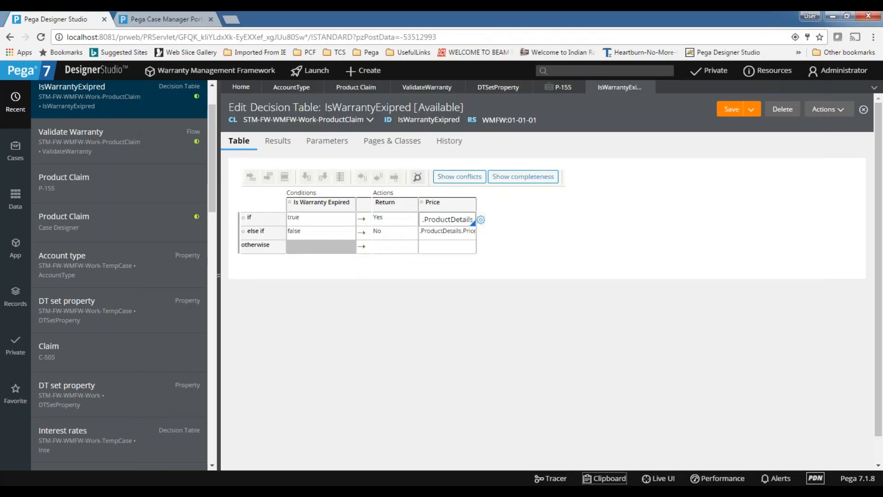
Close the P-155 product claim and create a new Claim case.
click(557, 88)
click(580, 86)
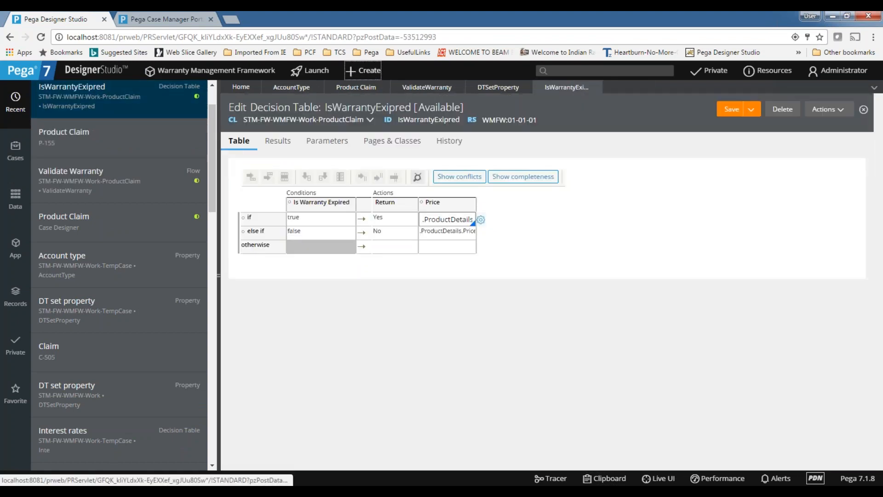
mouse_move(422, 90)
click(469, 88)
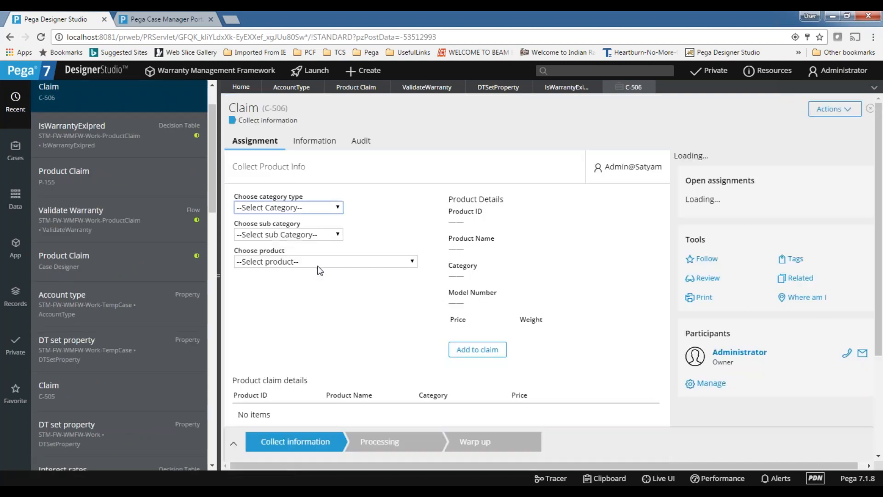
Choose the category, sub category and product for the Portable Generator, 2500W Rated, add it to the claim and submit.
click(287, 207)
click(293, 239)
click(294, 237)
click(276, 266)
click(282, 261)
click(287, 288)
click(477, 349)
scroll(667, 342, down, 3)
click(649, 355)
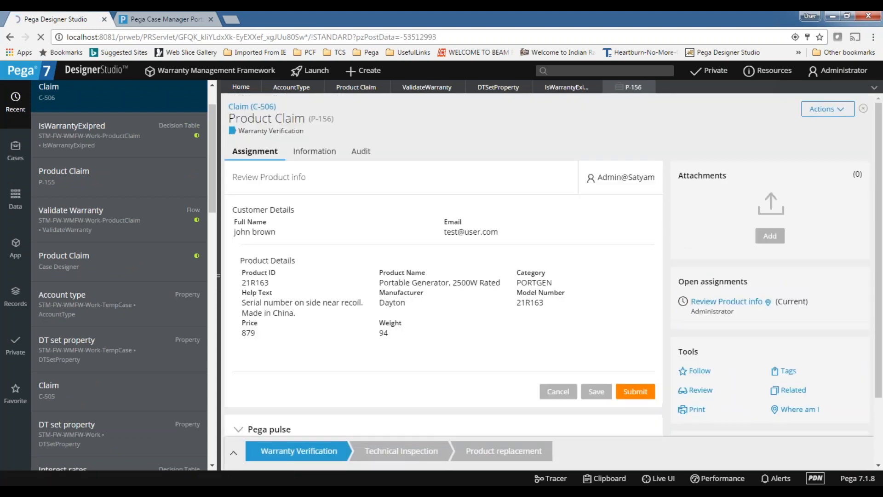
Submit the Review Product Info assignment of P-156 and check the Is Warranty Expired field in Validate Warranty.
scroll(669, 354, down, 1)
scroll(670, 354, down, 2)
click(637, 281)
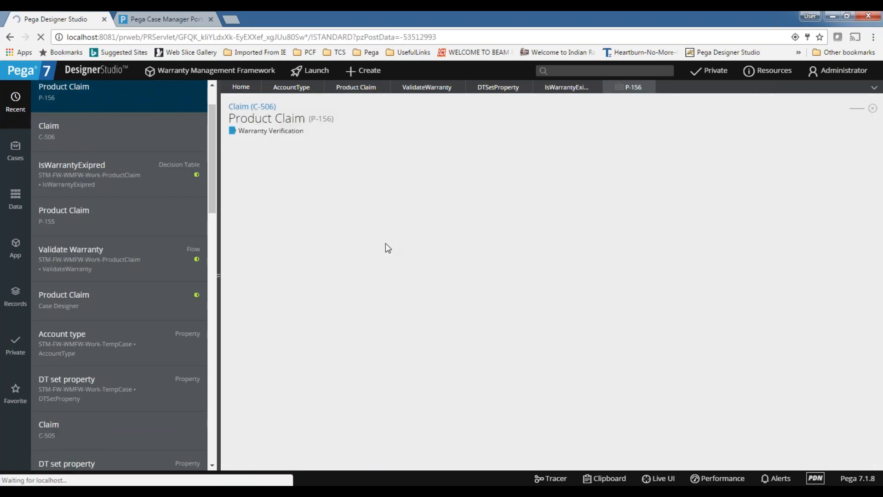
drag(236, 303, 305, 303)
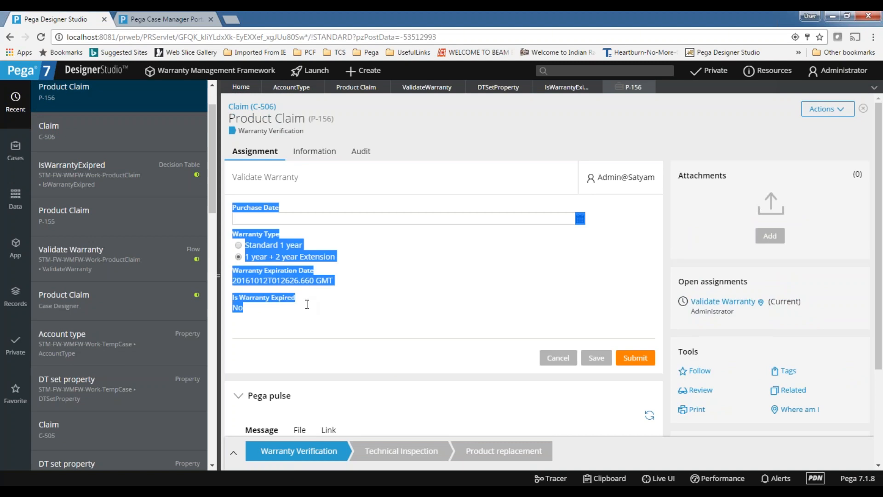
click(282, 311)
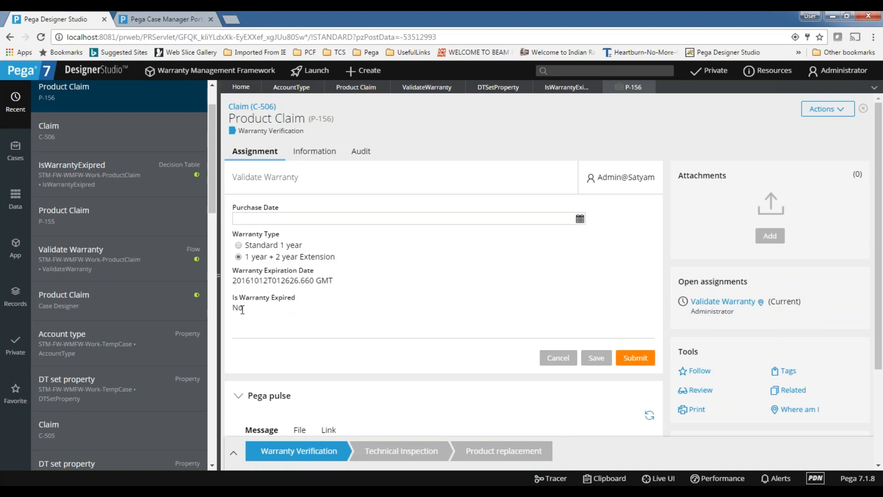
double_click(238, 308)
click(262, 318)
Set the purchase date to 10/5/2016 6:56 AM and the warranty type to Standard 1 year, and recheck Is Warranty Expired.
click(580, 219)
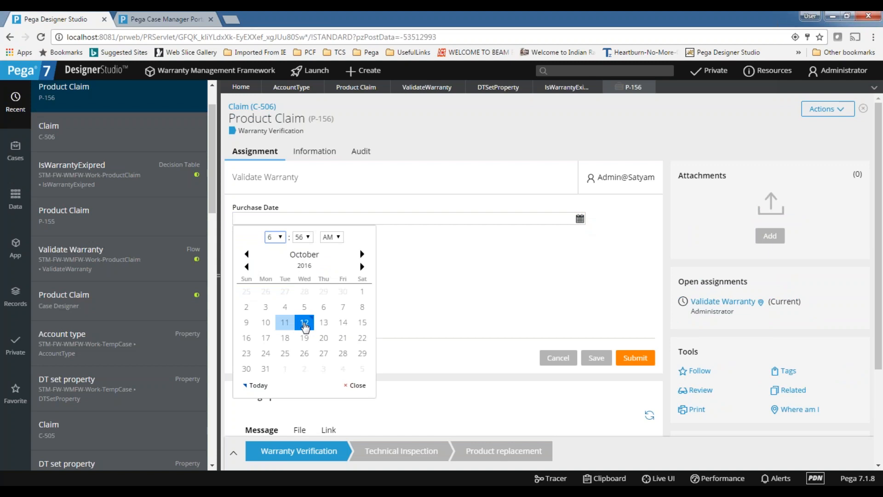
click(304, 307)
click(238, 246)
drag(231, 297, 246, 308)
click(277, 317)
click(270, 328)
double_click(248, 298)
double_click(238, 307)
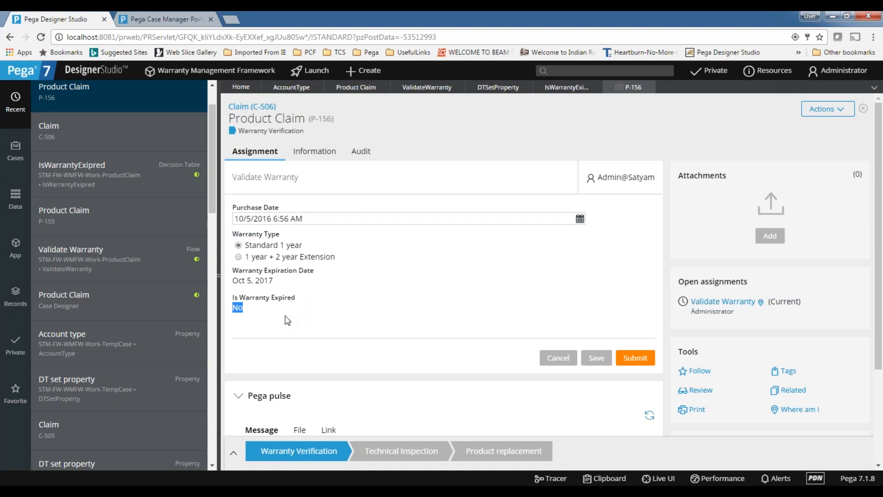
Review the return values and Price expressions for the true and false rows in the IsWarrantyExipred decision table.
click(569, 87)
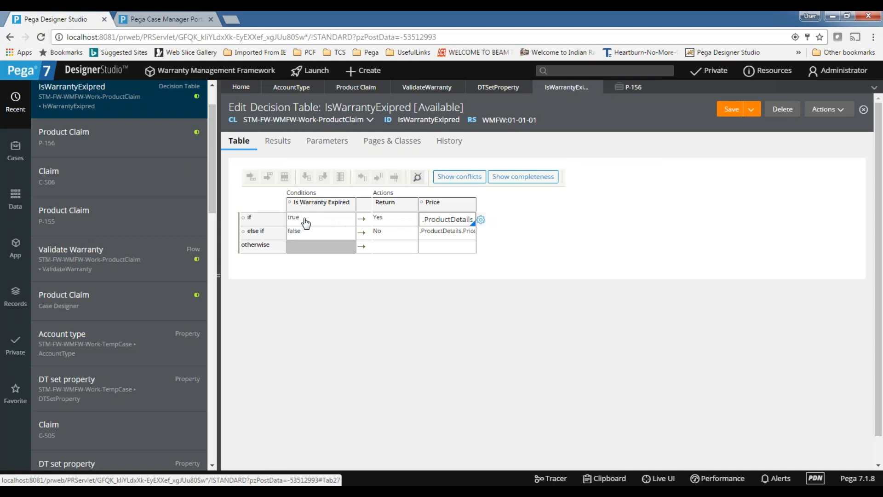
click(388, 233)
click(512, 269)
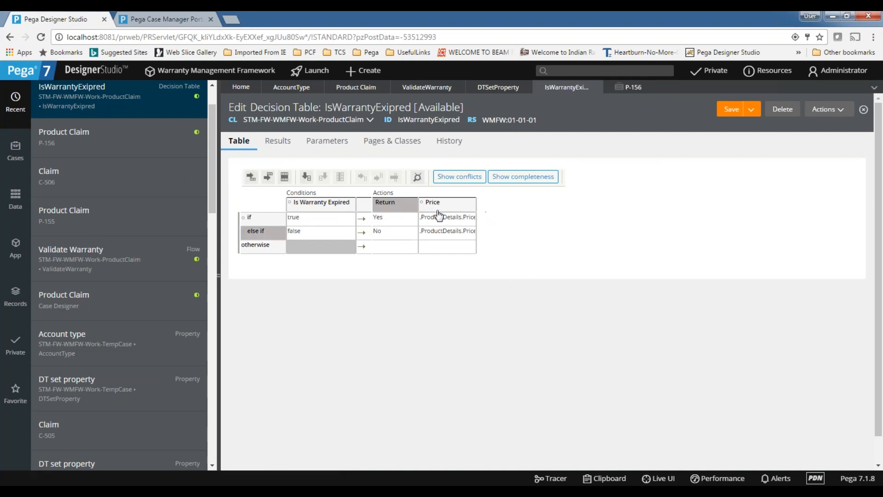
click(440, 220)
click(539, 229)
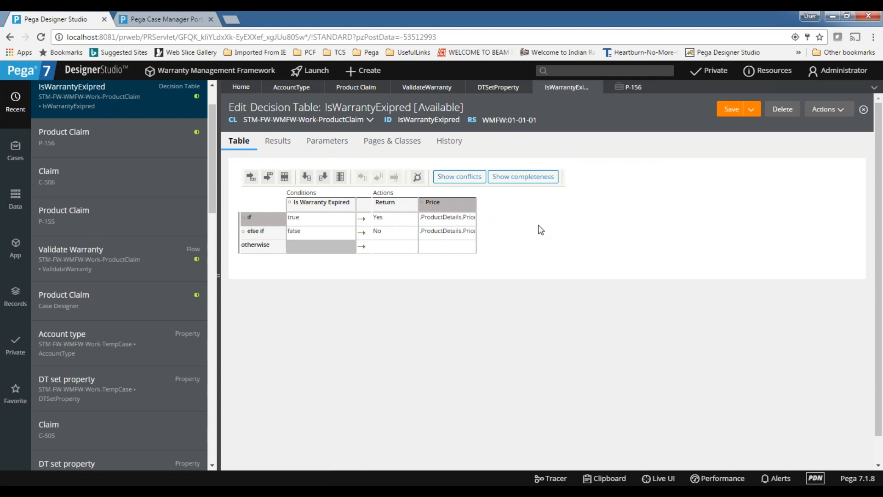
click(277, 140)
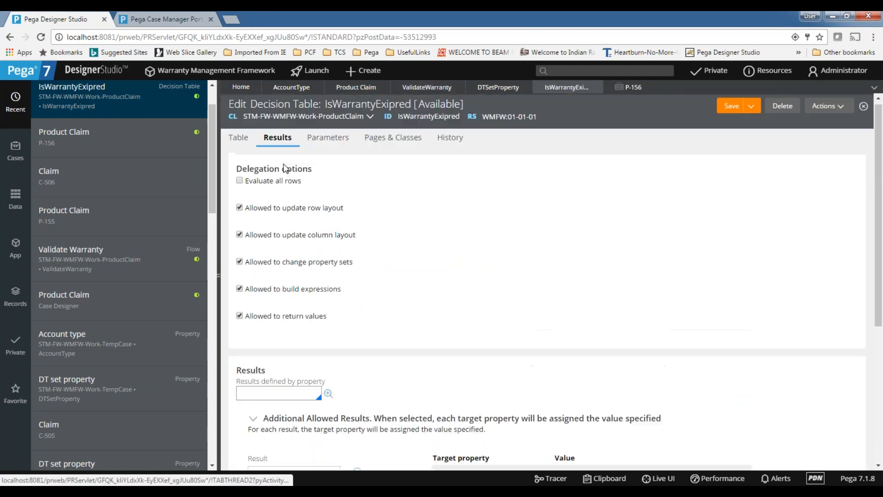
click(236, 144)
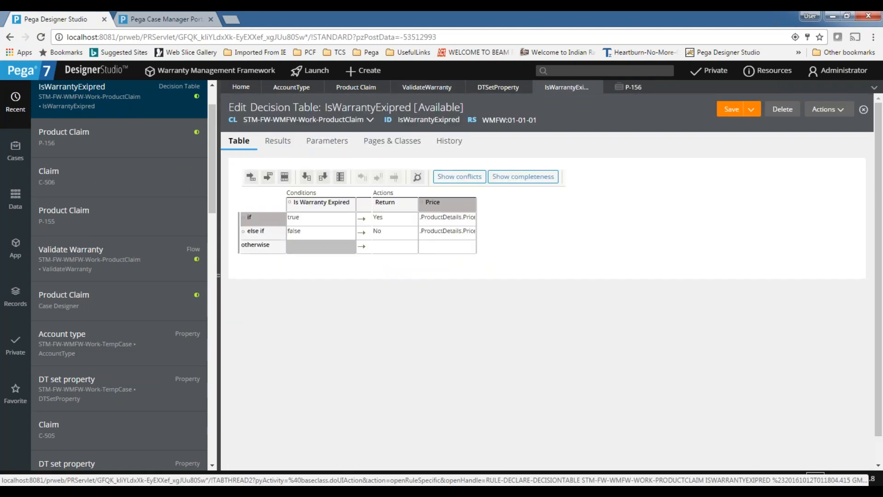
Review the Yes result and its target properties in the decision table's additional allowed results.
click(278, 141)
scroll(280, 144, down, 5)
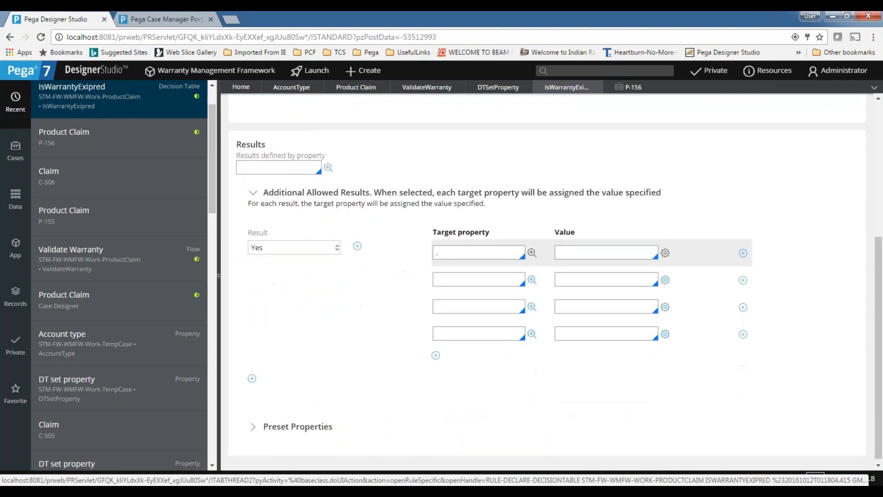
drag(241, 141, 376, 141)
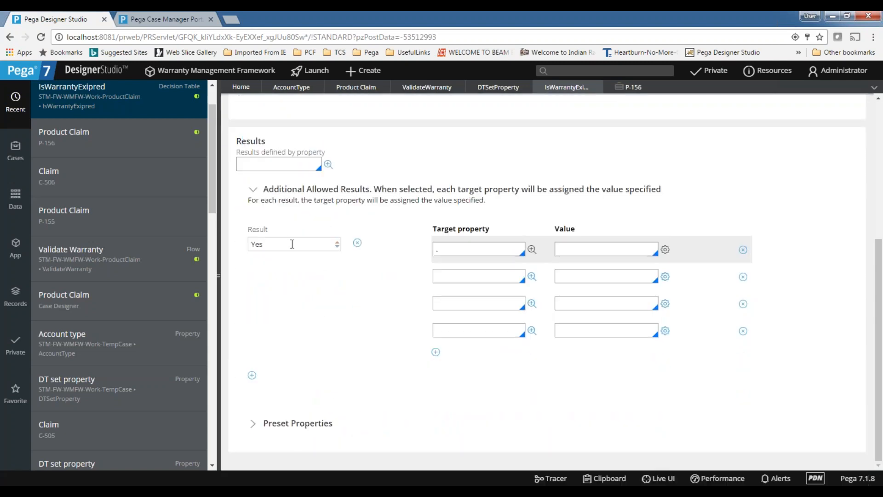
mouse_move(284, 243)
mouse_down()
mouse_move(250, 238)
mouse_move(270, 241)
mouse_up()
click(272, 238)
click(469, 250)
Add a second allowed result named No with two empty target property rows.
click(252, 375)
scroll(274, 381, down, 2)
click(257, 319)
text(No)
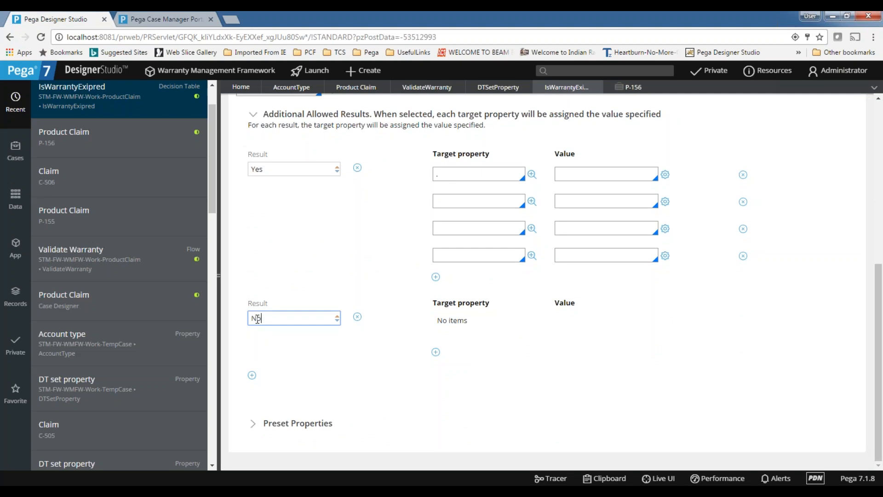
click(436, 352)
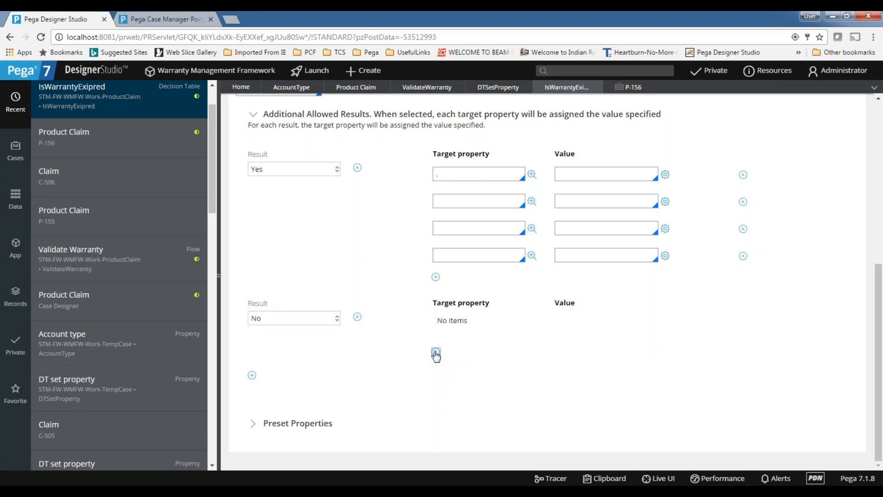
click(436, 379)
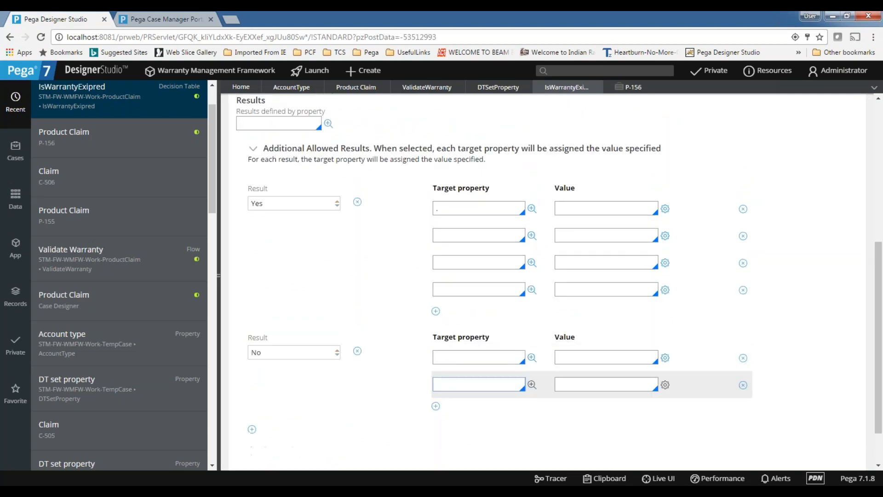
Remove the extra target property rows, delete the Yes and No allowed results, and save the decision table.
click(743, 290)
click(743, 262)
click(742, 236)
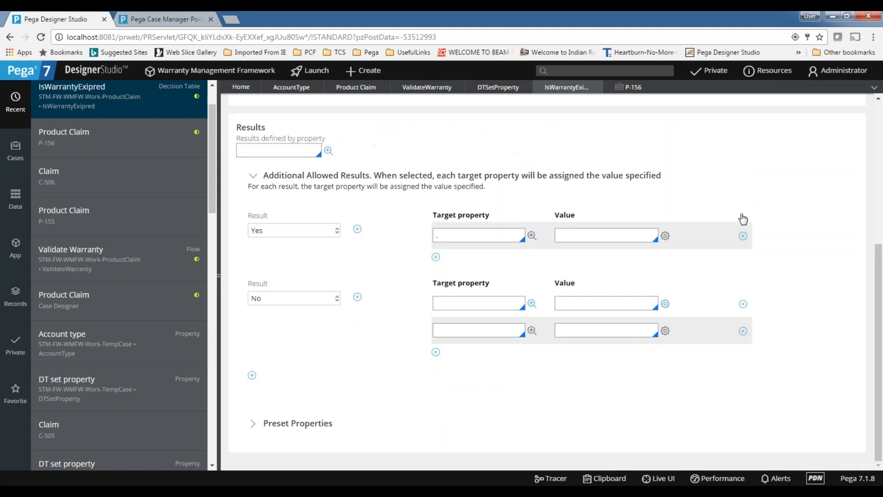
click(742, 331)
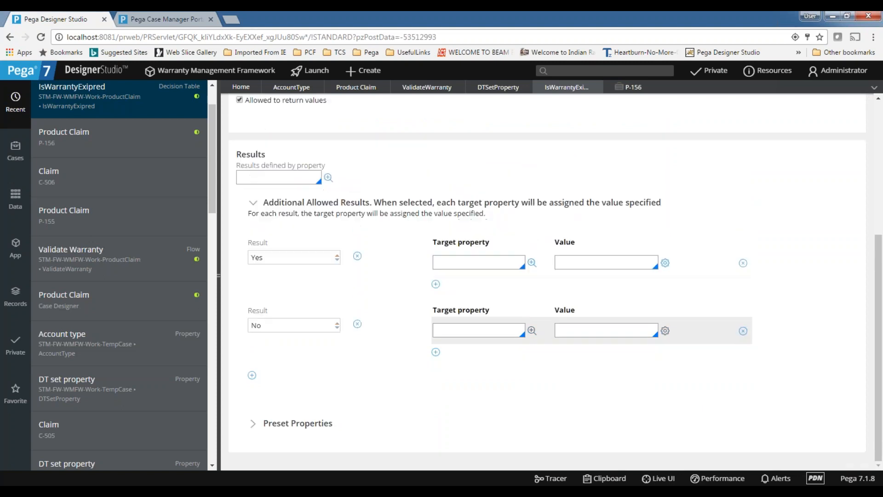
click(357, 324)
click(358, 324)
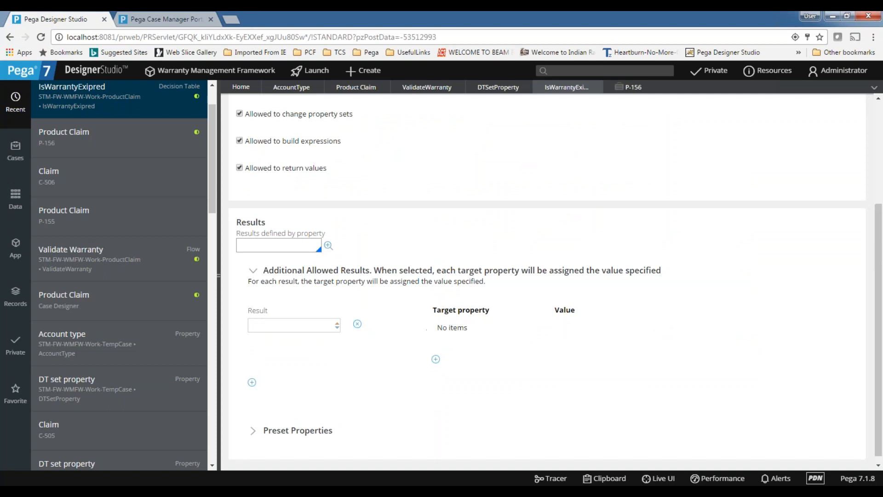
click(734, 114)
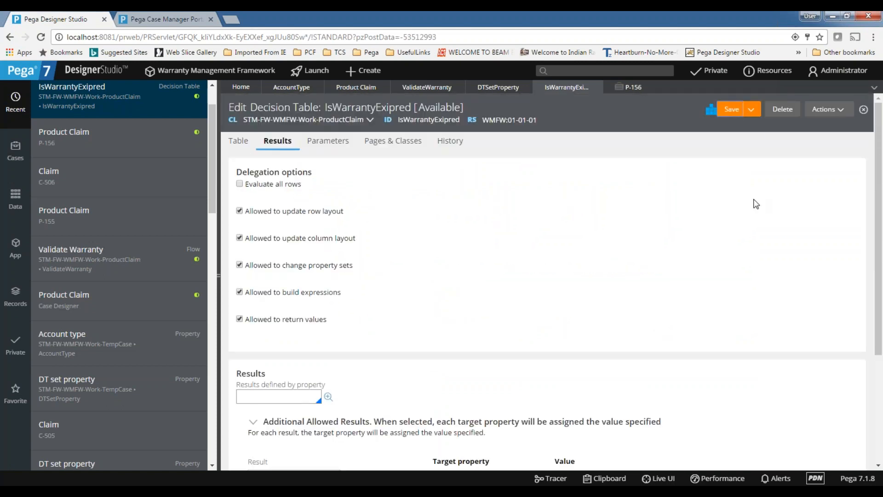
Add a target property row to the blank allowed result and set it to .TechnicianFeedback.
scroll(582, 251, down, 4)
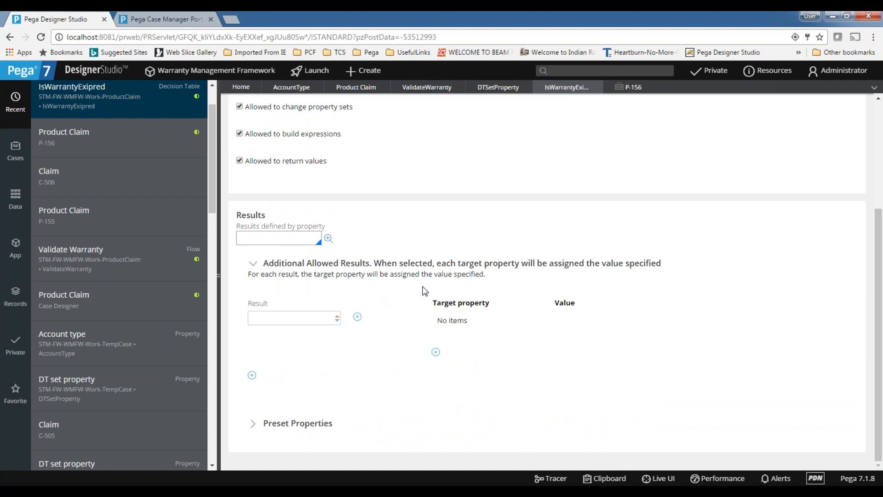
click(436, 352)
scroll(424, 349, up, 4)
scroll(439, 357, down, 4)
click(436, 352)
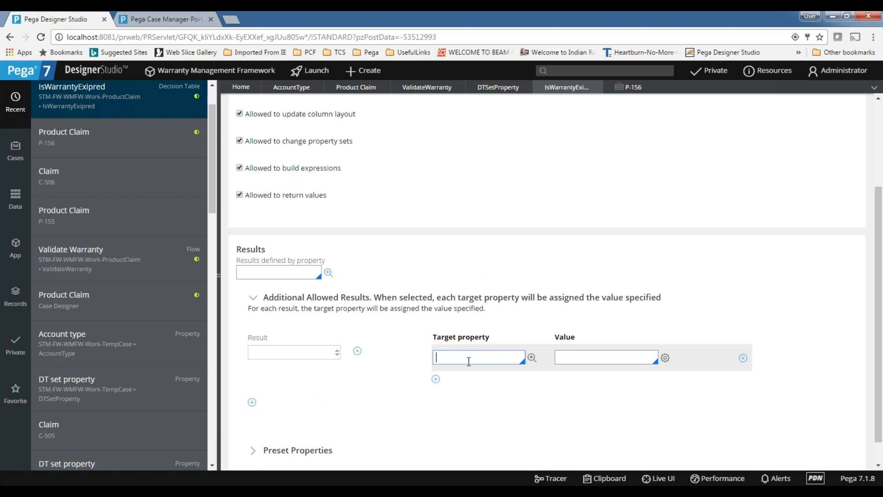
click(462, 247)
click(601, 357)
drag(508, 358, 413, 350)
click(589, 361)
double_click(491, 359)
click(589, 360)
double_click(467, 358)
click(520, 357)
Set the allowed result to Yes and review its target property assignment.
click(290, 356)
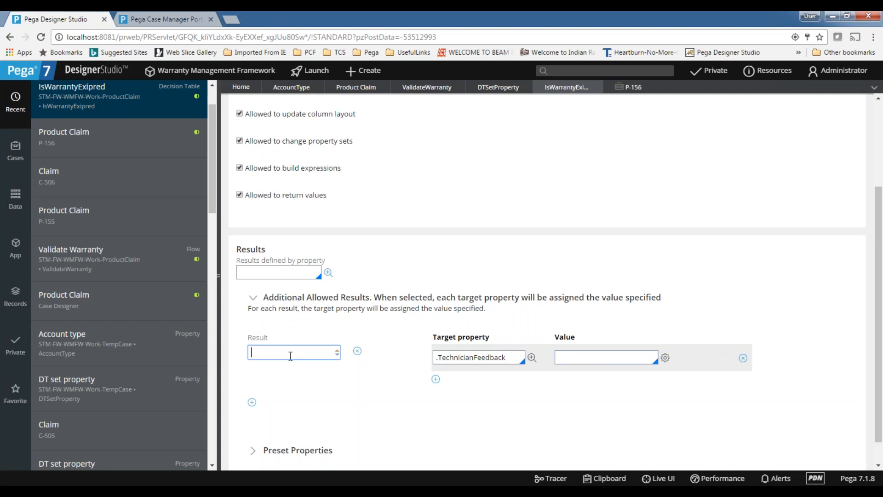
text(Yes)
click(384, 386)
scroll(372, 371, down, 1)
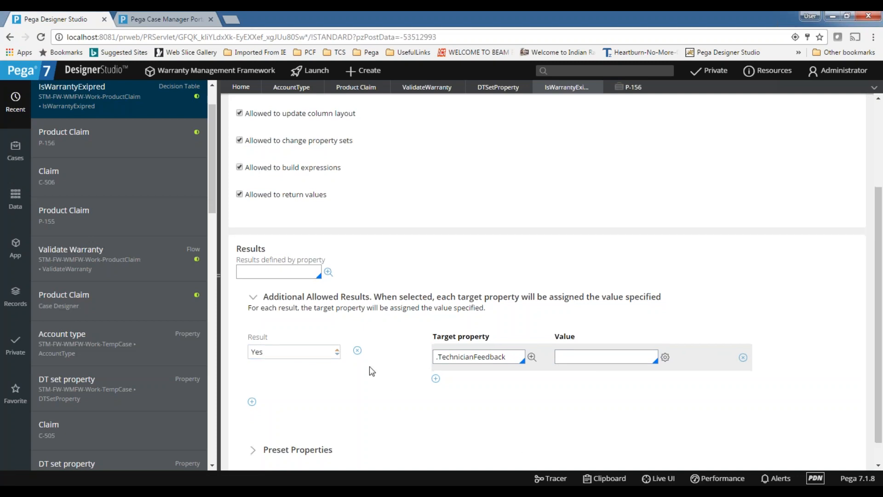
drag(282, 325, 240, 327)
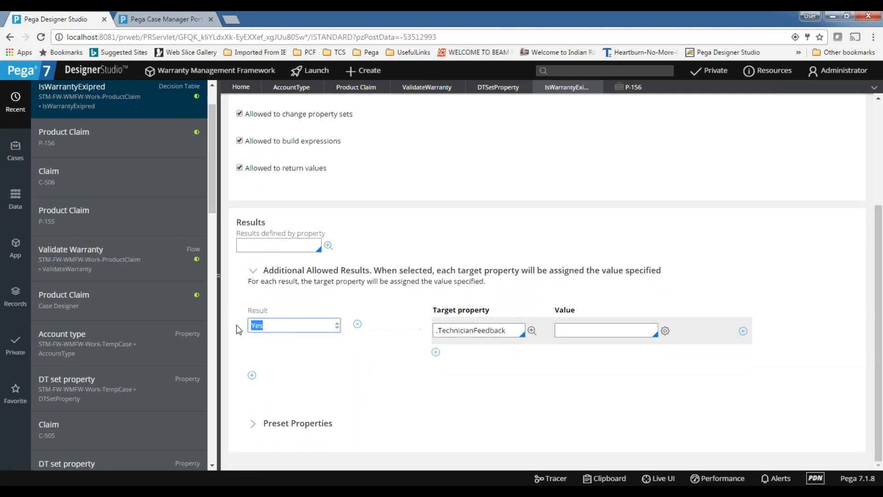
click(551, 408)
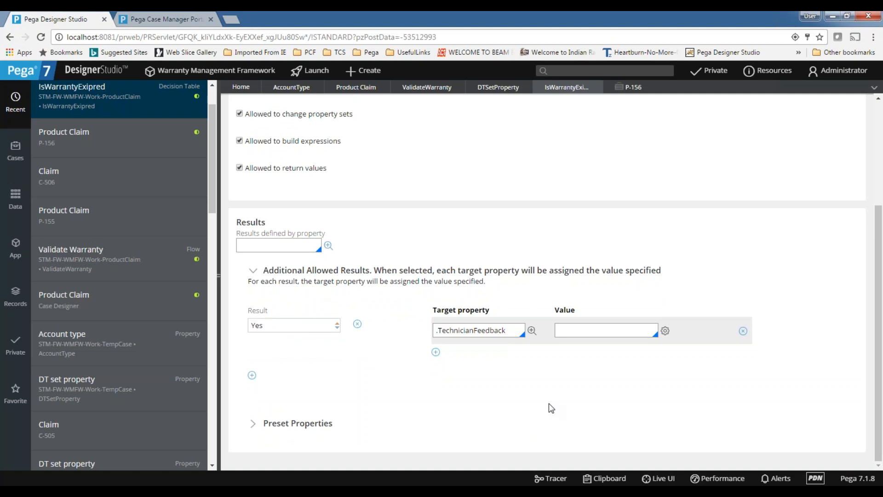
double_click(468, 332)
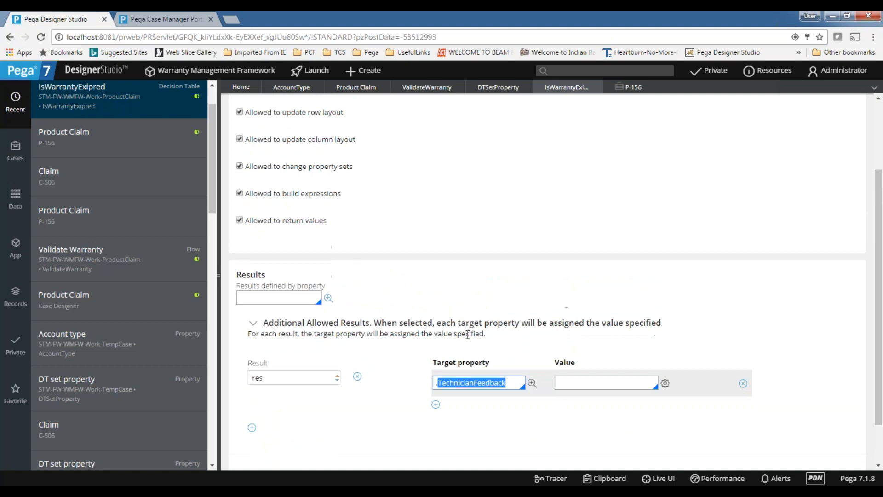
Remove the .TechnicianFeedback target property assignment and the Yes allowed result, and return to the decision table's conditions.
click(583, 331)
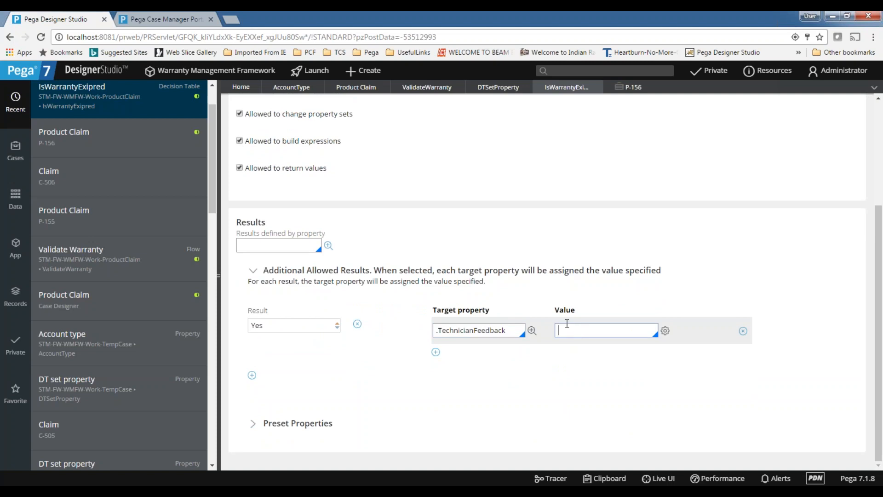
scroll(394, 352, up, 4)
scroll(395, 352, down, 4)
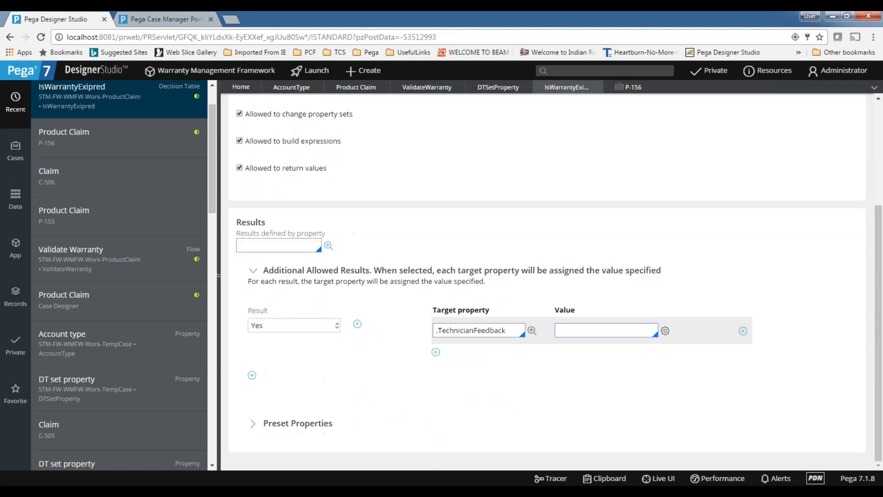
click(743, 331)
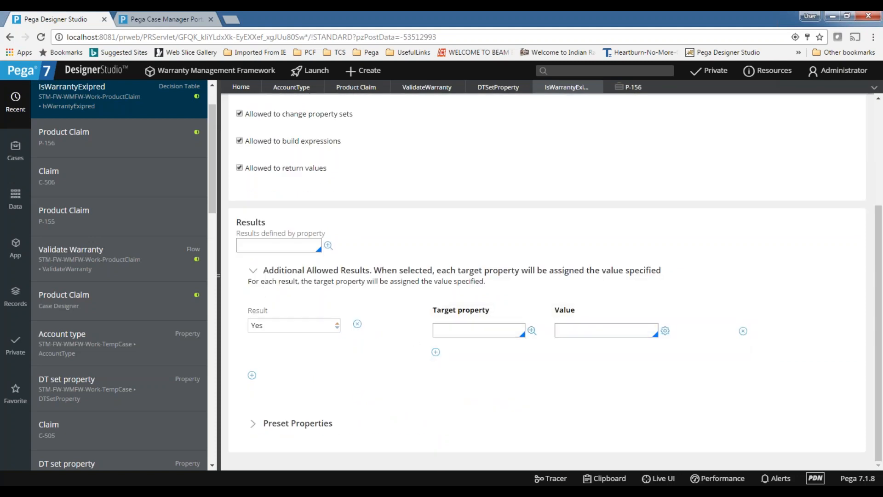
click(358, 325)
scroll(407, 346, up, 3)
click(239, 143)
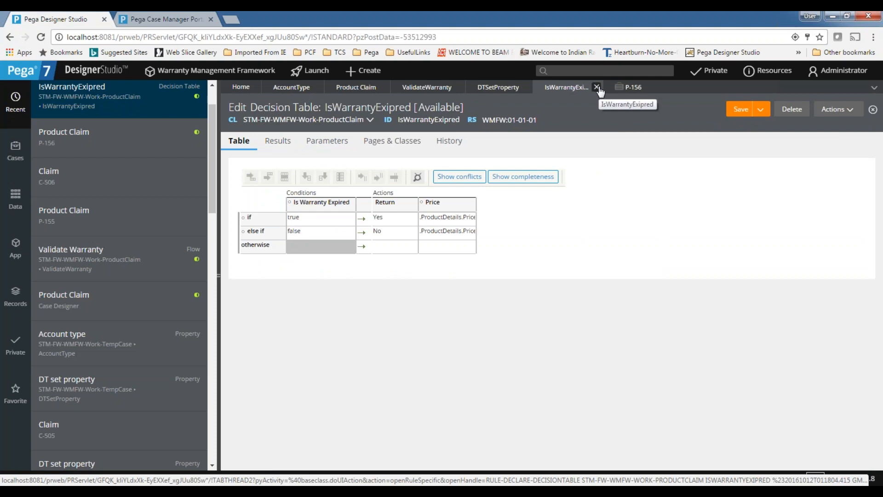
Close the IsWarrantyExipred decision table and the P-156 product claim.
click(597, 87)
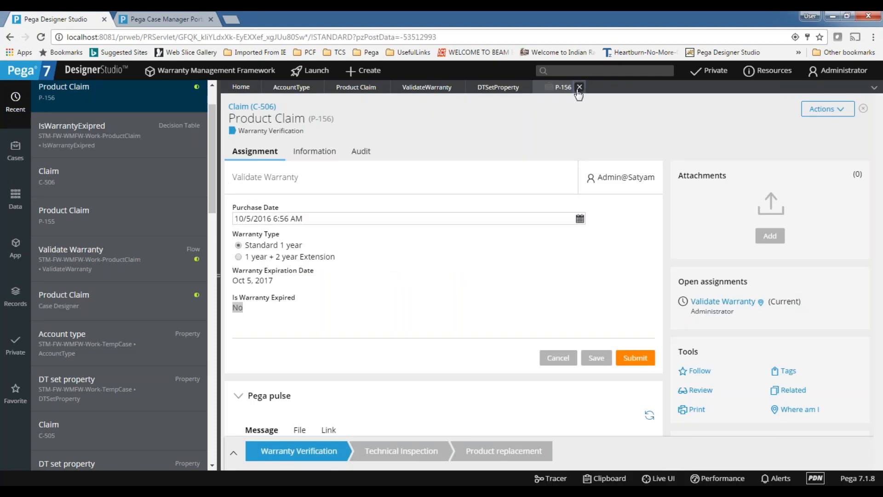
click(580, 87)
click(649, 307)
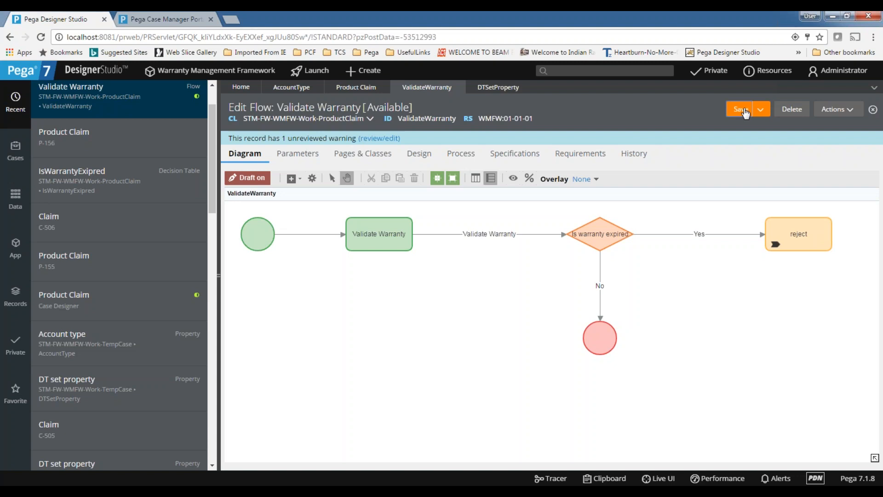
View the DTSetProperty property rule and return to the Validate Warranty flow.
click(498, 87)
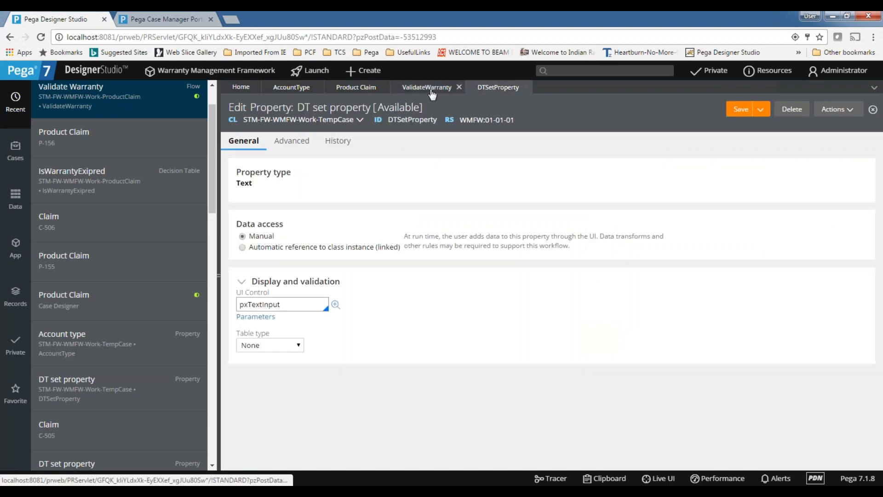
click(427, 87)
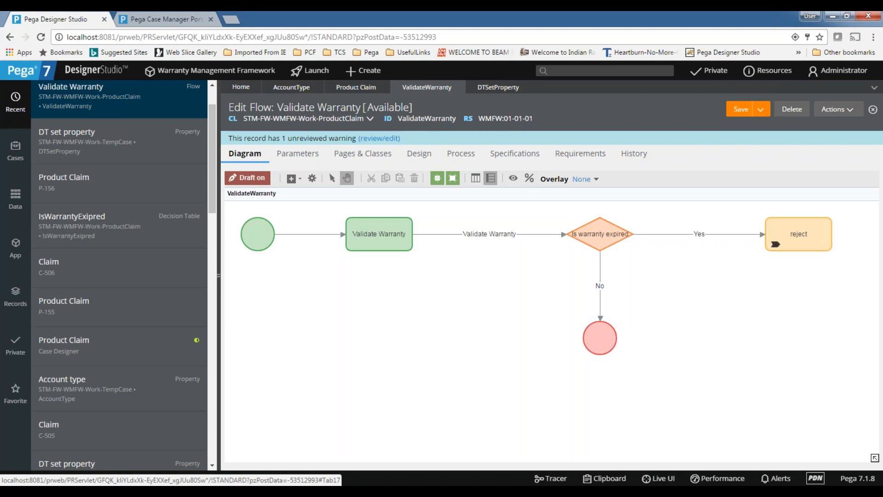
click(515, 153)
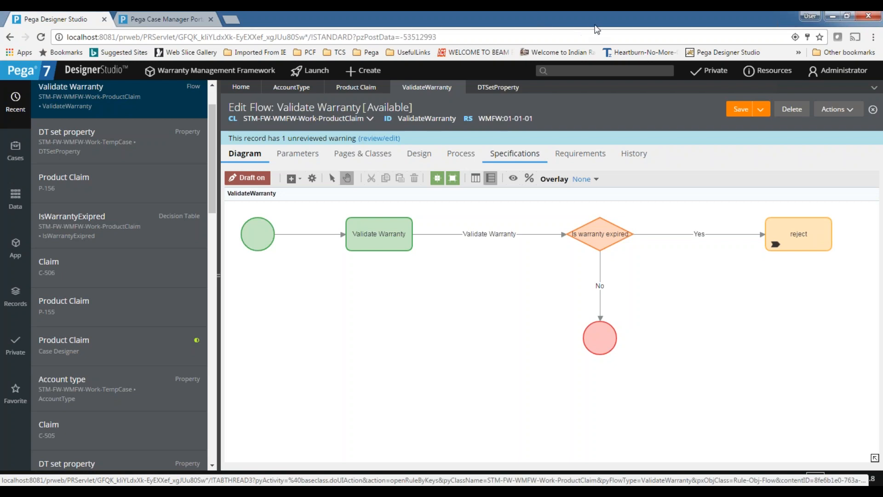